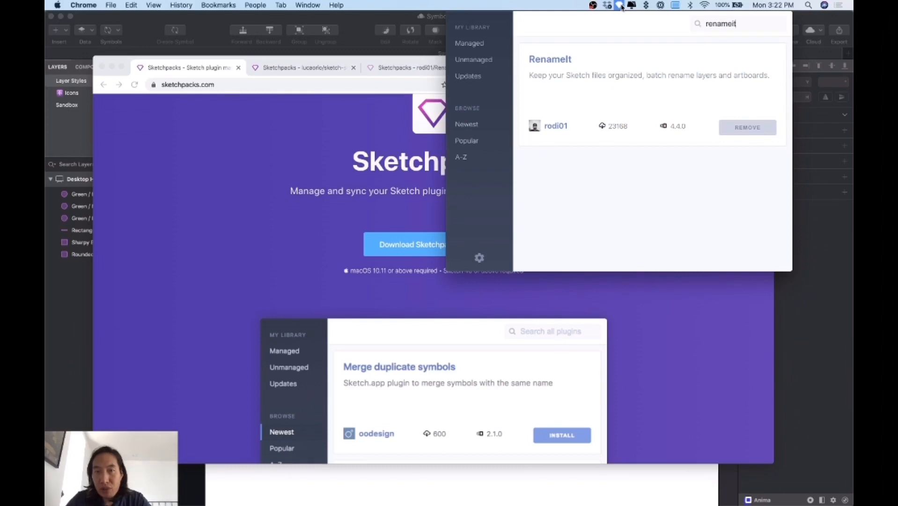
- Clear the search in the Sketchpacks plugin manager and browse its newest and popular plugins
{"action": "left_click", "coordinate": [622, 6]}
{"action": "left_click", "coordinate": [621, 6]}
{"action": "double_click", "coordinate": [749, 24]}
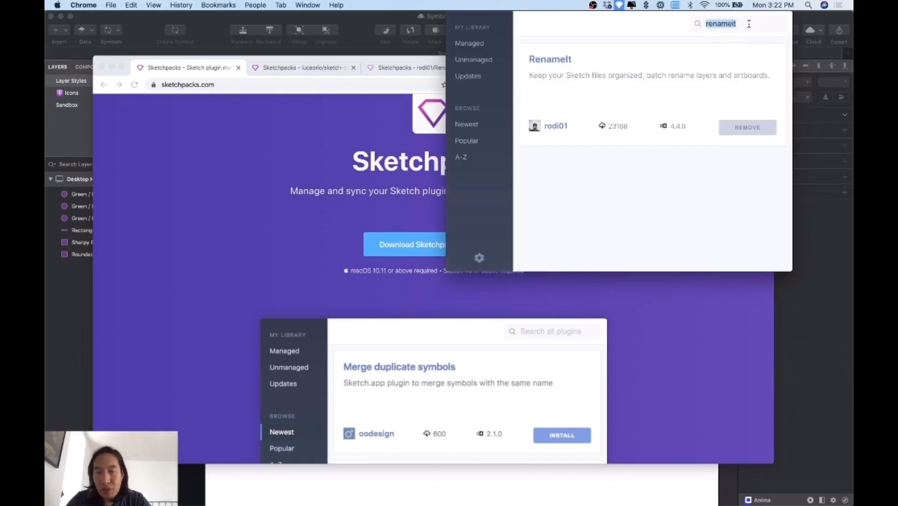
{"action": "key", "text": "BackSpace"}
{"action": "left_click", "coordinate": [479, 142]}
{"action": "left_click", "coordinate": [481, 125]}
{"action": "left_click", "coordinate": [472, 147]}
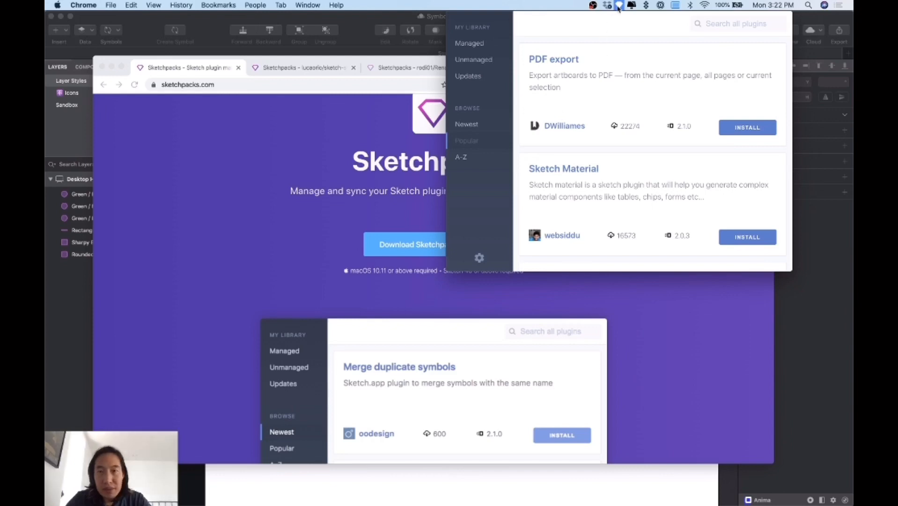
- Return to the browser and view the Styles Generator plugin page on the Sketchpacks website
{"action": "left_click", "coordinate": [290, 200]}
{"action": "mouse_move", "coordinate": [354, 162]}
{"action": "left_mouse_down"}
{"action": "mouse_move", "coordinate": [375, 161]}
{"action": "mouse_move", "coordinate": [385, 174]}
{"action": "left_mouse_up"}
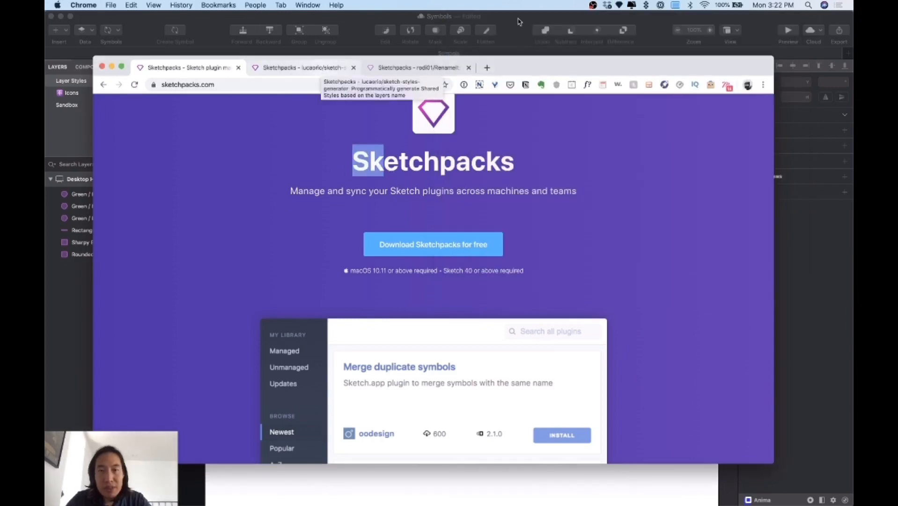
{"action": "left_click", "coordinate": [321, 71]}
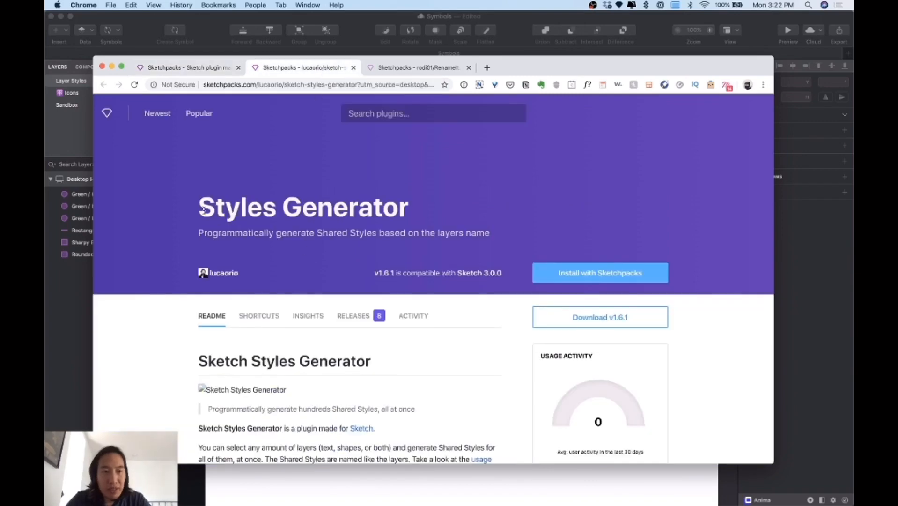
{"action": "left_click_drag", "start_coordinate": [202, 209], "coordinate": [423, 209]}
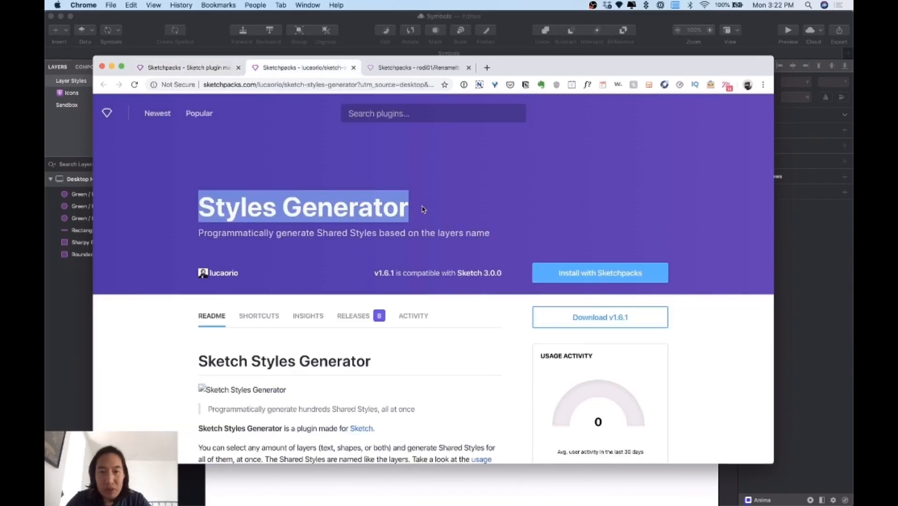
- Reopen the Sketchpacks plugin manager and search all plugins for "styles generator"
{"action": "left_click", "coordinate": [619, 5]}
{"action": "left_click", "coordinate": [466, 124]}
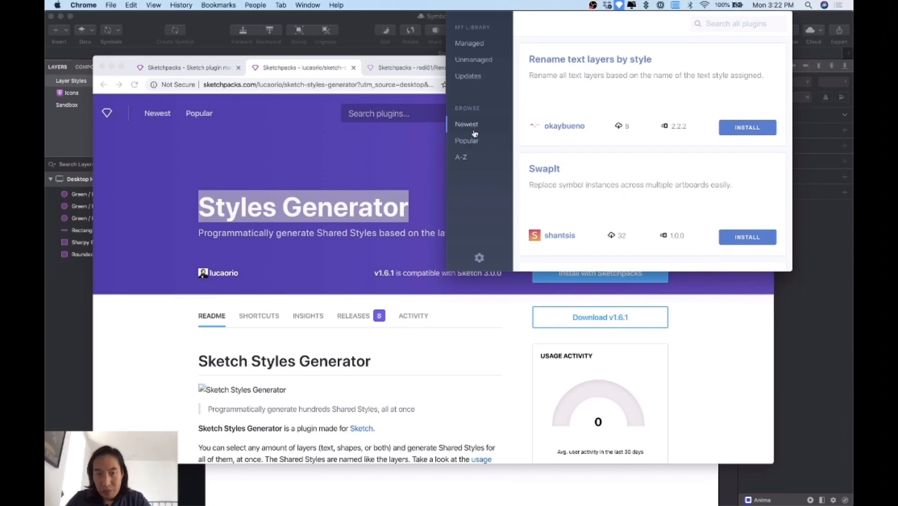
{"action": "left_click", "coordinate": [725, 22]}
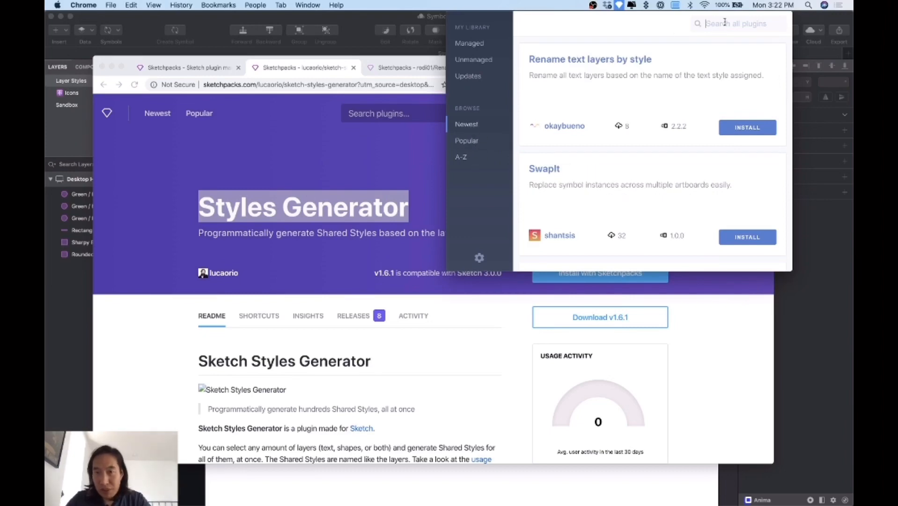
{"action": "type", "text": "styles"}
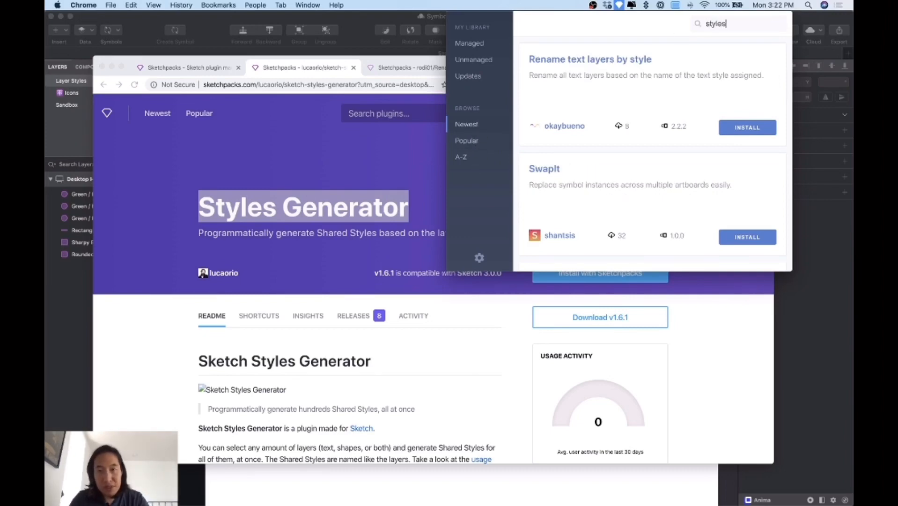
{"action": "type", "text": " generato"}
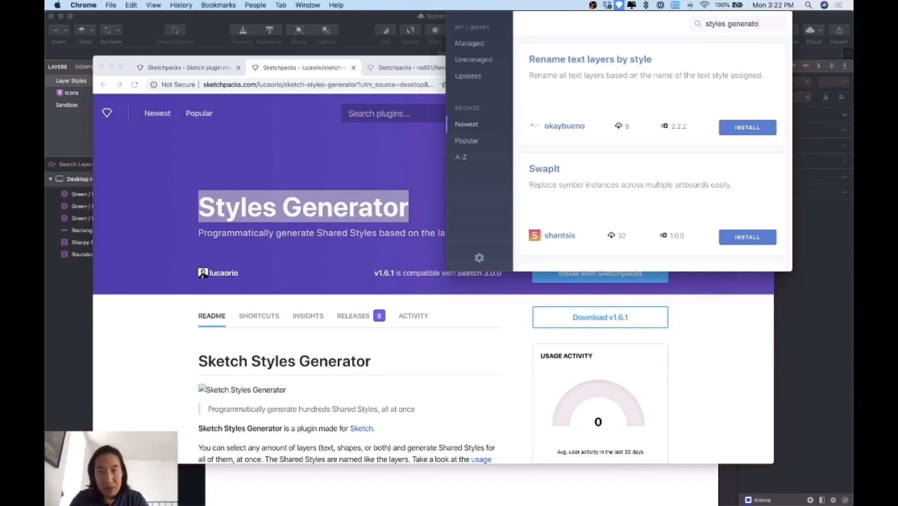
{"action": "type", "text": "r"}
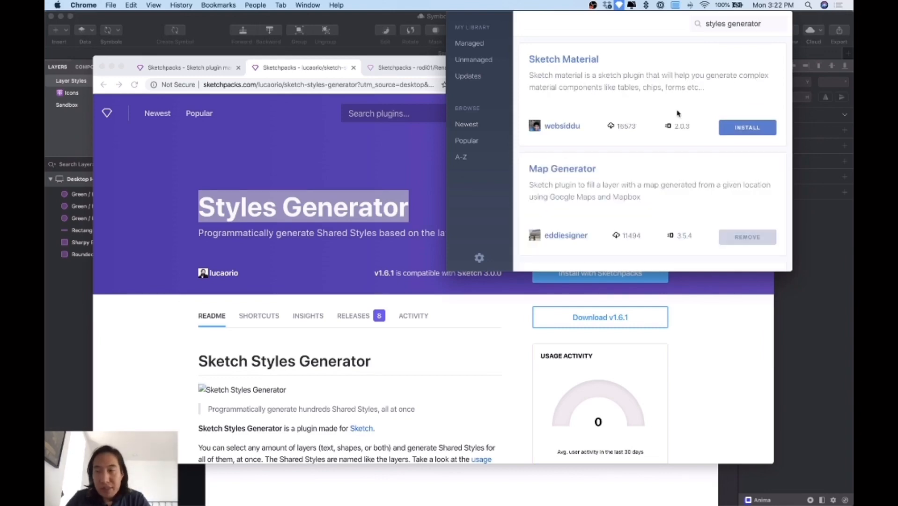
- Look through the search results for the Styles Generator plugin and check its install status
{"action": "scroll", "coordinate": [656, 186], "scroll_direction": "down", "scroll_amount": 5}
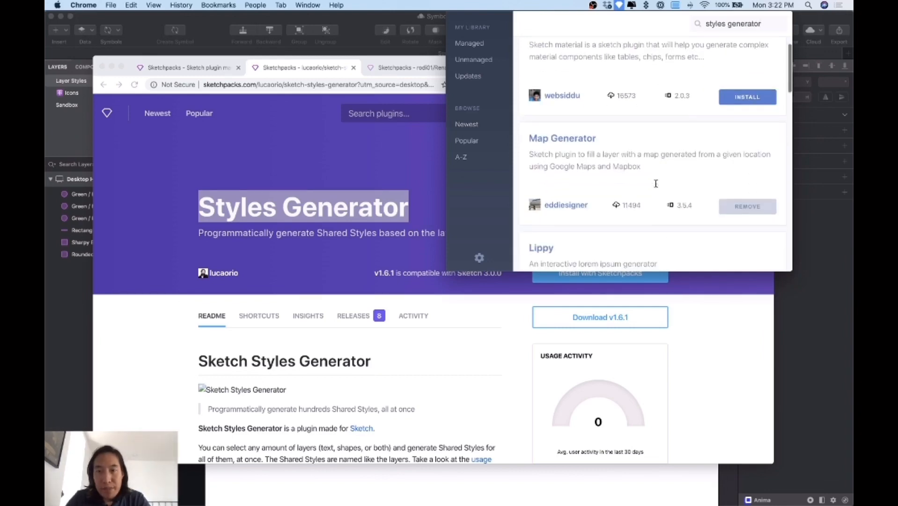
{"action": "scroll", "coordinate": [657, 186], "scroll_direction": "down", "scroll_amount": 3}
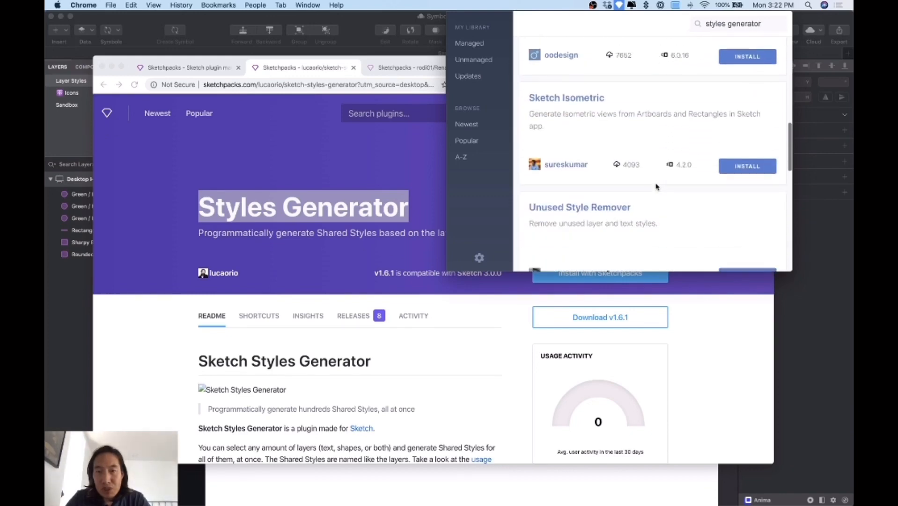
{"action": "scroll", "coordinate": [656, 185], "scroll_direction": "up", "scroll_amount": 6}
{"action": "scroll", "coordinate": [657, 183], "scroll_direction": "up", "scroll_amount": 1}
{"action": "scroll", "coordinate": [656, 183], "scroll_direction": "down", "scroll_amount": 4}
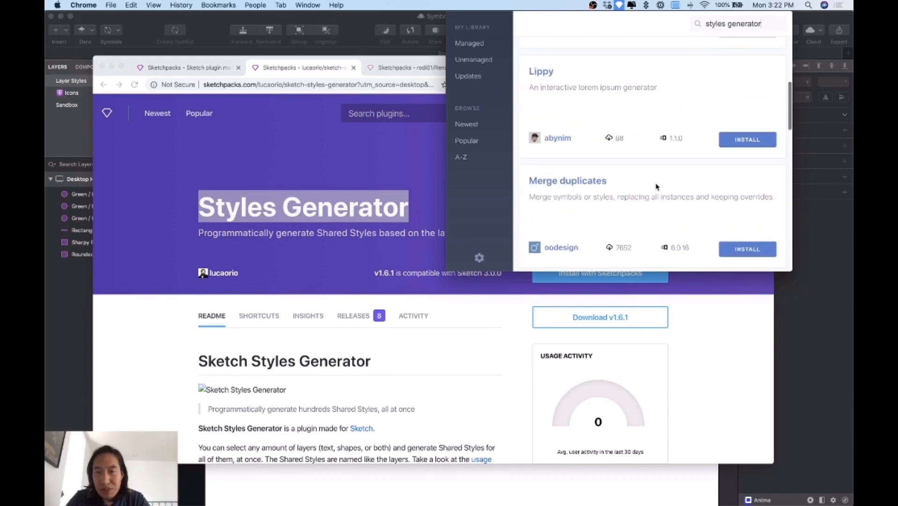
{"action": "scroll", "coordinate": [640, 219], "scroll_direction": "down", "scroll_amount": 2}
{"action": "scroll", "coordinate": [640, 218], "scroll_direction": "down", "scroll_amount": 7}
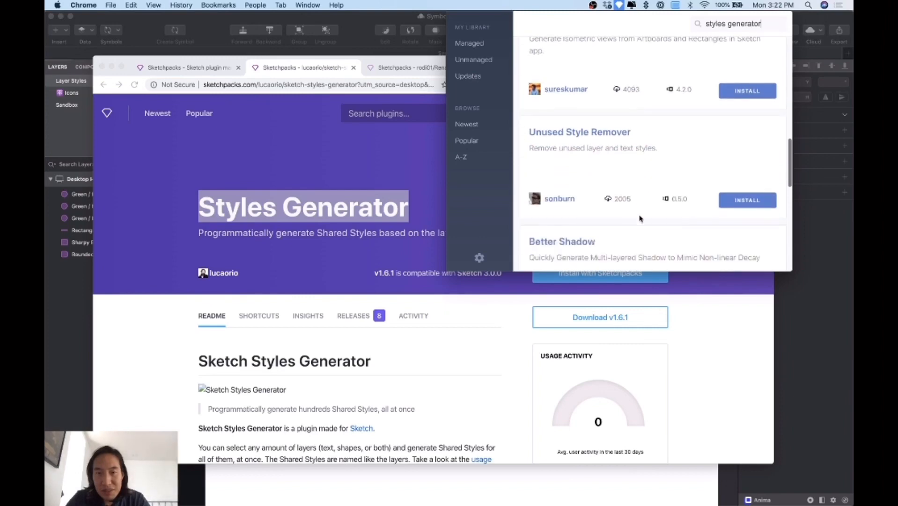
{"action": "scroll", "coordinate": [639, 216], "scroll_direction": "down", "scroll_amount": 5}
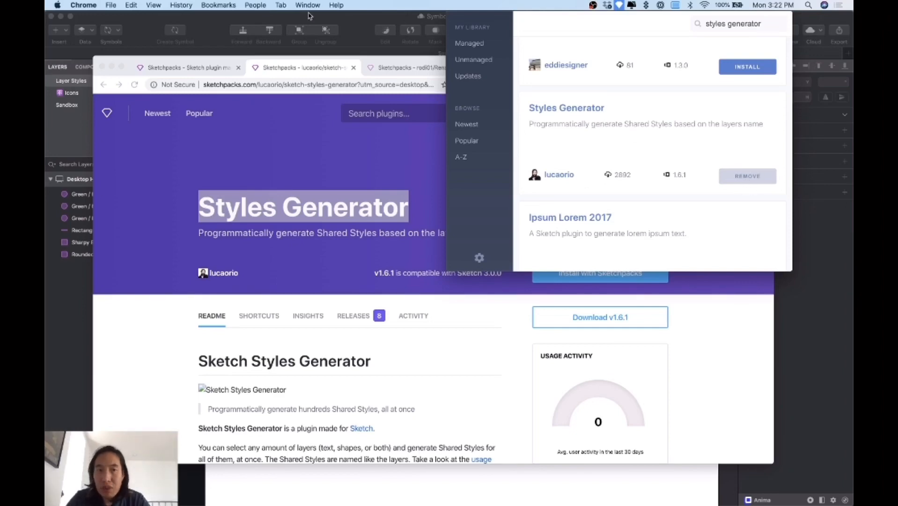
- Switch to Sketch and find the Styles Generator plugin's Generate Shared Styles command
{"action": "left_click", "coordinate": [355, 29]}
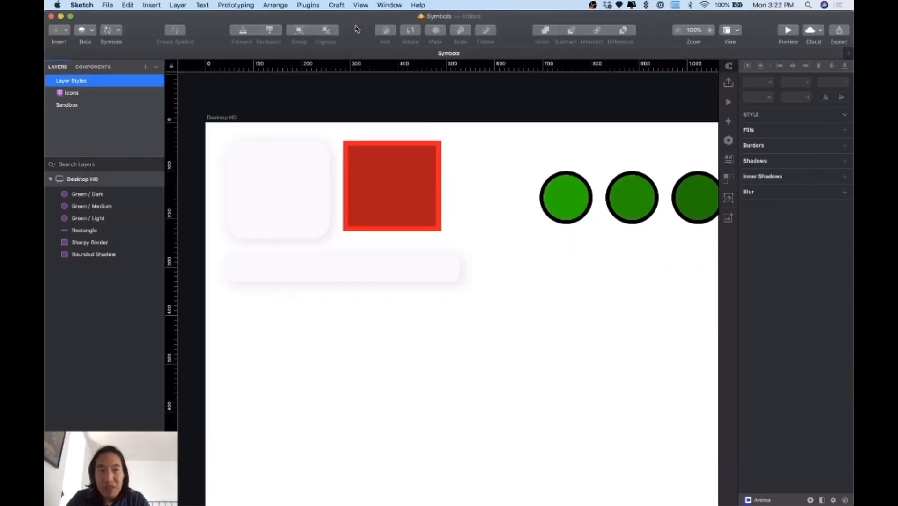
{"action": "left_click", "coordinate": [308, 5]}
{"action": "mouse_move", "coordinate": [334, 167]}
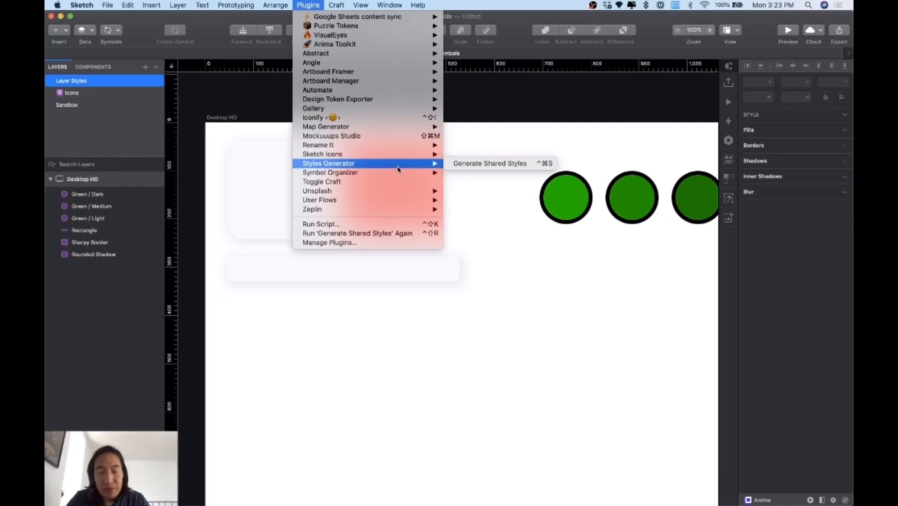
{"action": "left_click", "coordinate": [490, 163]}
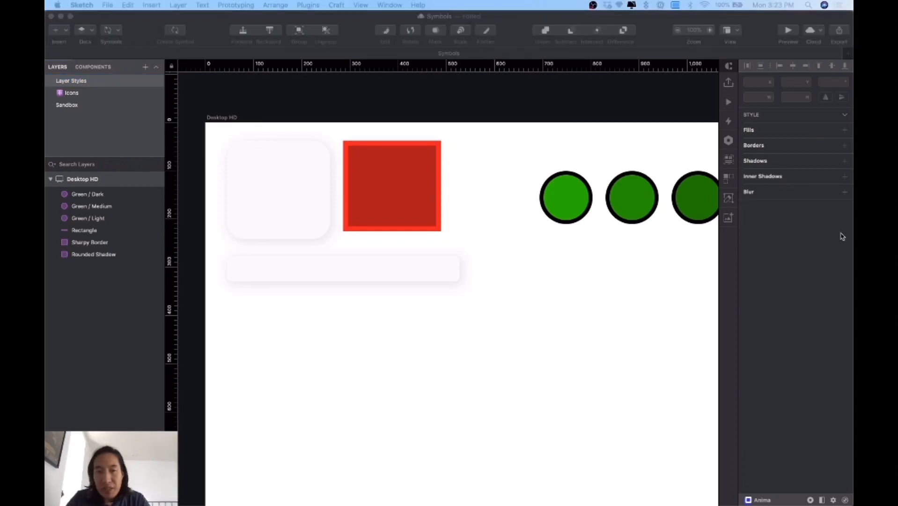
- Copy the emoji prefix from the Icons page name and add it to the start of the Layer Styles page name
{"action": "left_click", "coordinate": [491, 283]}
{"action": "scroll", "coordinate": [491, 283], "scroll_direction": "right", "scroll_amount": 10}
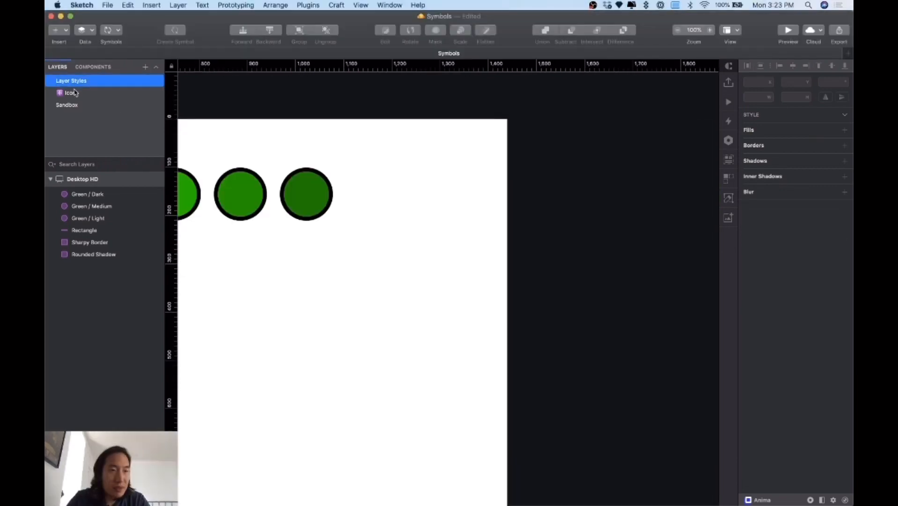
{"action": "left_click", "coordinate": [75, 93]}
{"action": "double_click", "coordinate": [75, 93]}
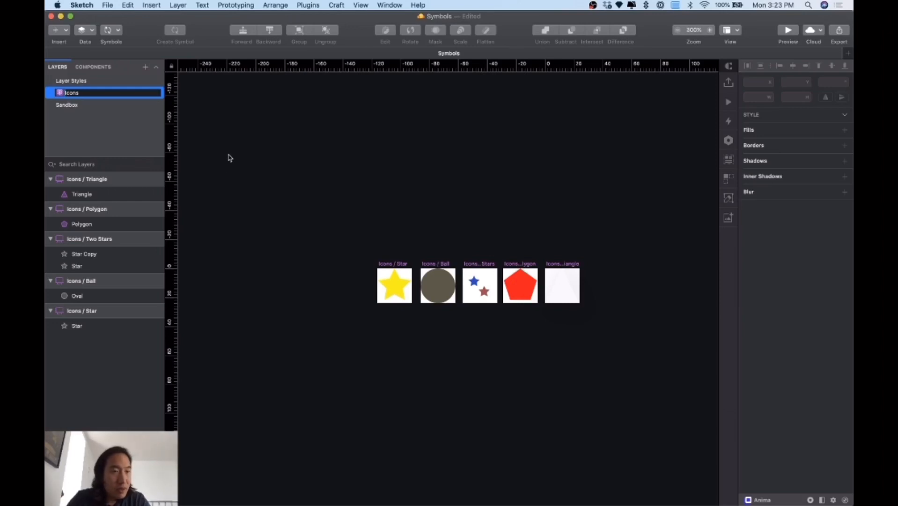
{"action": "left_click", "coordinate": [94, 83]}
{"action": "double_click", "coordinate": [61, 84]}
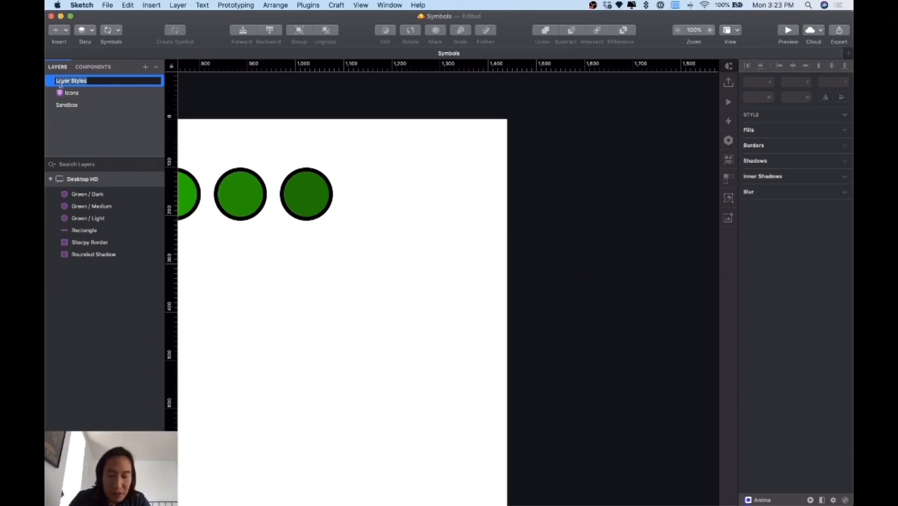
{"action": "key", "text": "Return"}
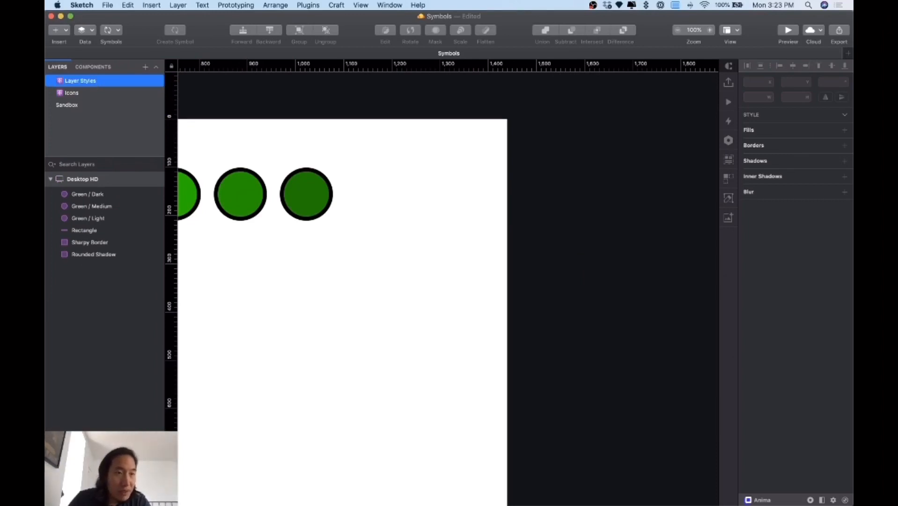
- Add a second Desktop HD artboard, 1440×1024, beside the existing one on the Layer Styles page
{"action": "scroll", "coordinate": [350, 163], "scroll_direction": "right", "scroll_amount": 5}
{"action": "scroll", "coordinate": [351, 164], "scroll_direction": "right", "scroll_amount": 5}
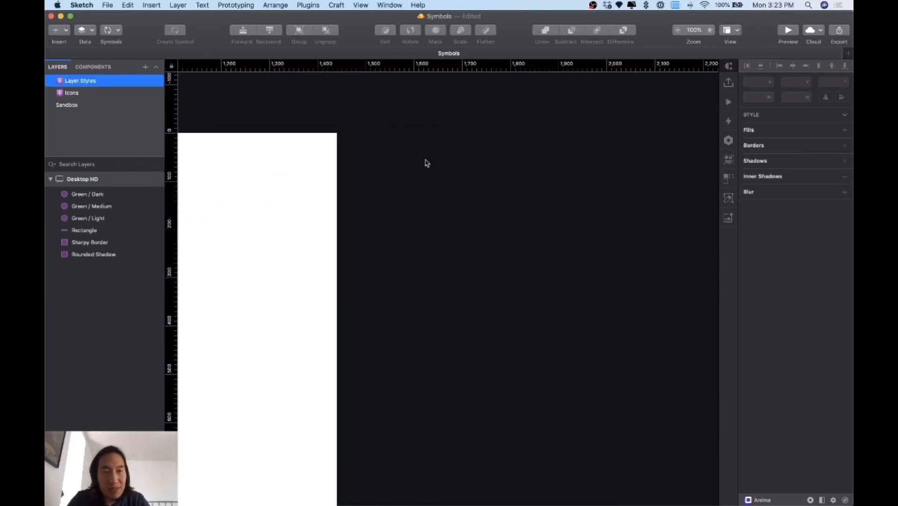
{"action": "key", "text": "a"}
{"action": "scroll", "coordinate": [539, 222], "scroll_direction": "right", "scroll_amount": 3}
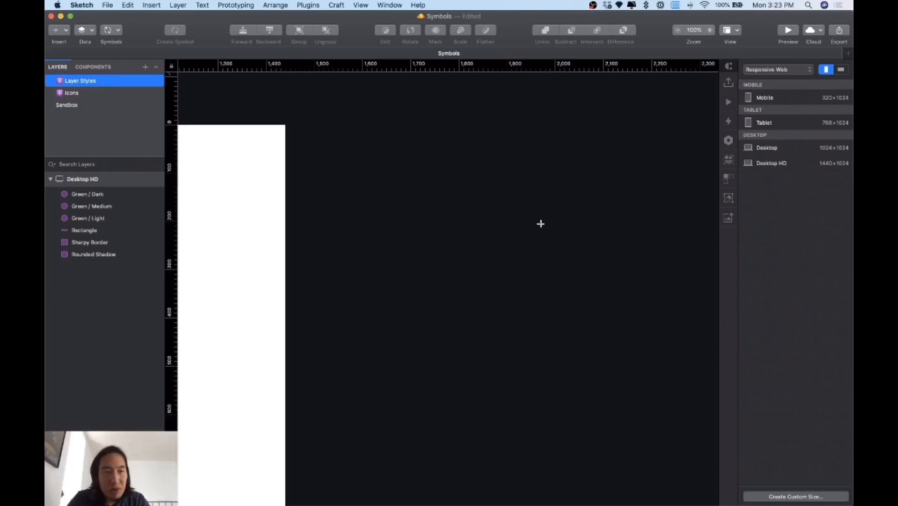
{"action": "scroll", "coordinate": [540, 222], "scroll_direction": "left", "scroll_amount": 3}
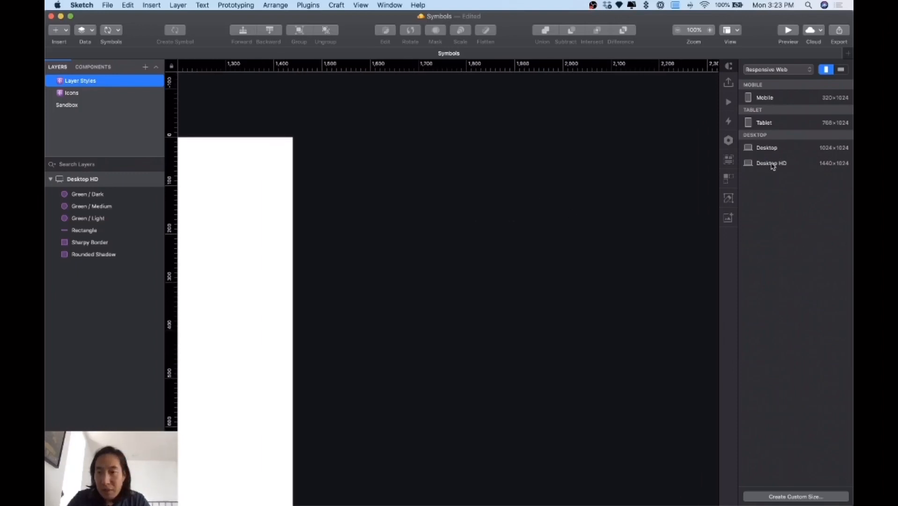
{"action": "left_click", "coordinate": [772, 164]}
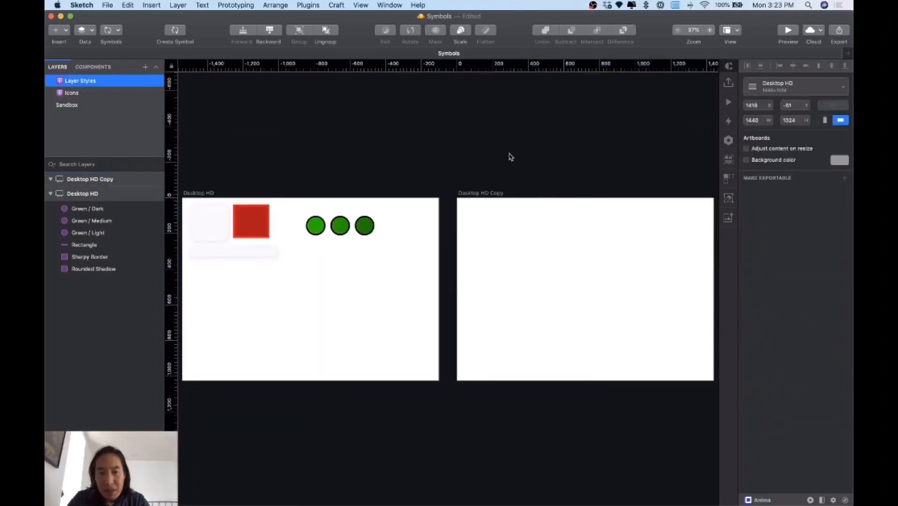
{"action": "scroll", "coordinate": [511, 157], "scroll_direction": "left", "scroll_amount": 2}
- Rename the new empty artboard to "Layers Styles"
{"action": "left_click", "coordinate": [517, 187]}
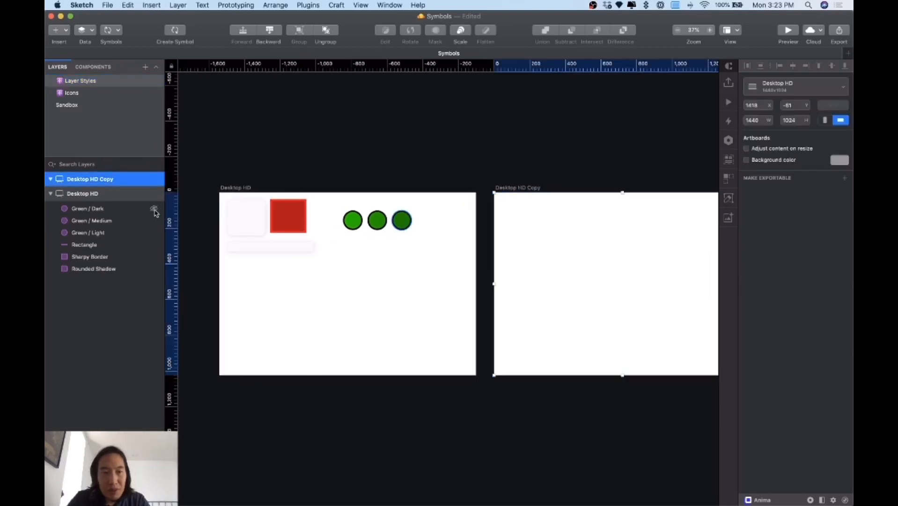
{"action": "double_click", "coordinate": [97, 180]}
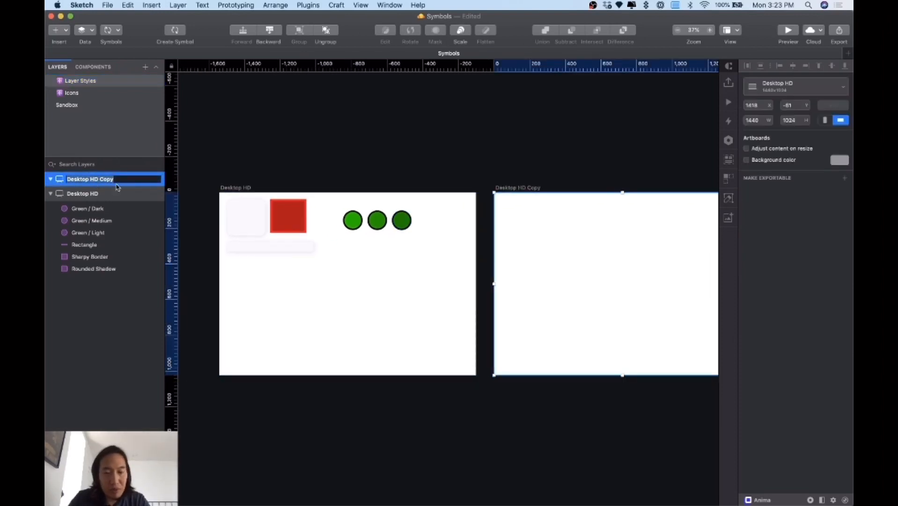
{"action": "type", "text": "Layers Styles"}
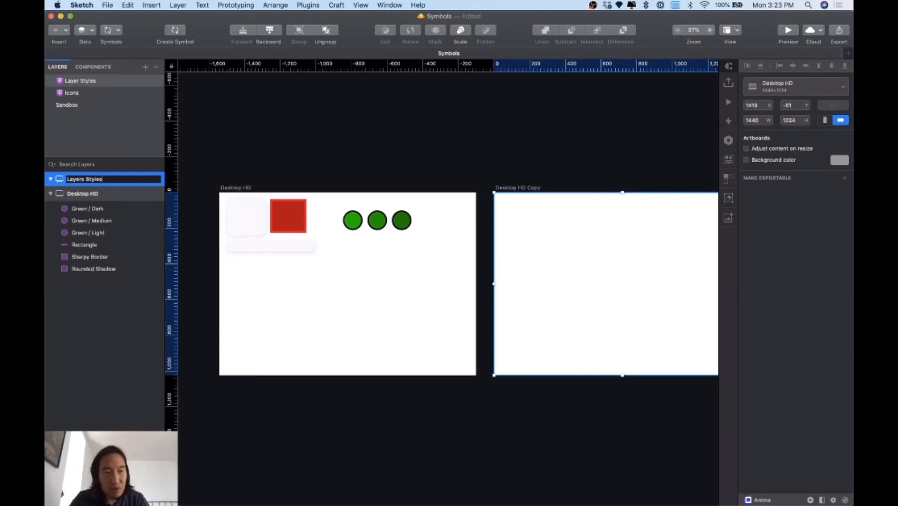
{"action": "key", "text": "Return"}
- Draw a square of about 100×100 near the upper-left of the Layers Styles artboard and turn off its border
{"action": "scroll", "coordinate": [396, 174], "scroll_direction": "right", "scroll_amount": 5}
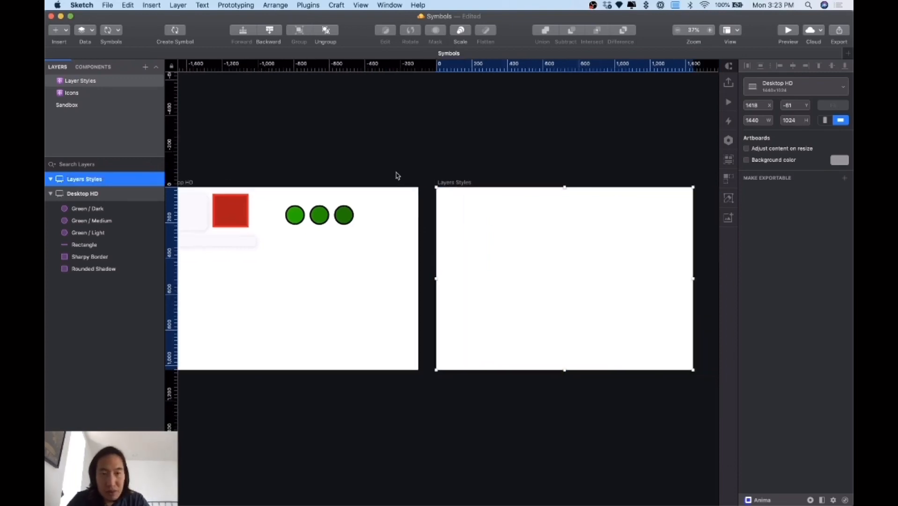
{"action": "left_click", "coordinate": [397, 175]}
{"action": "key", "text": "super+equal"}
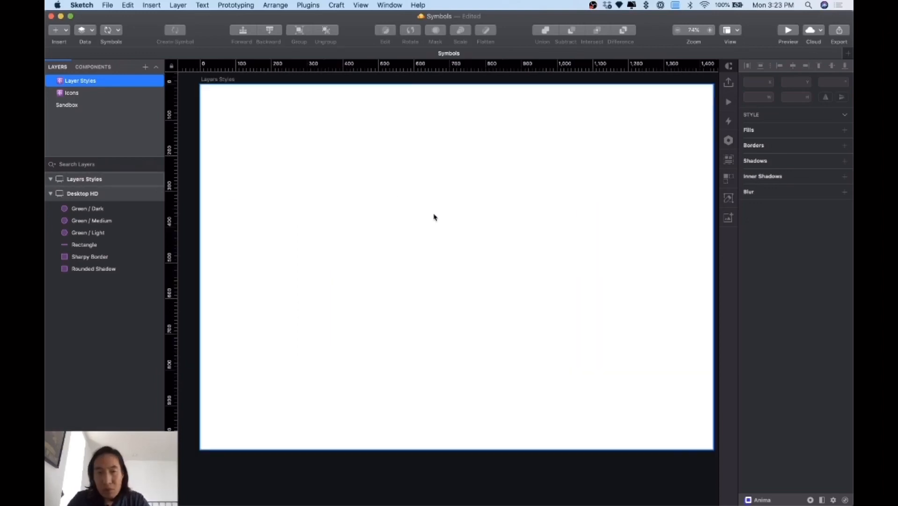
{"action": "scroll", "coordinate": [433, 217], "scroll_direction": "left", "scroll_amount": 2}
{"action": "scroll", "coordinate": [434, 217], "scroll_direction": "up", "scroll_amount": 1}
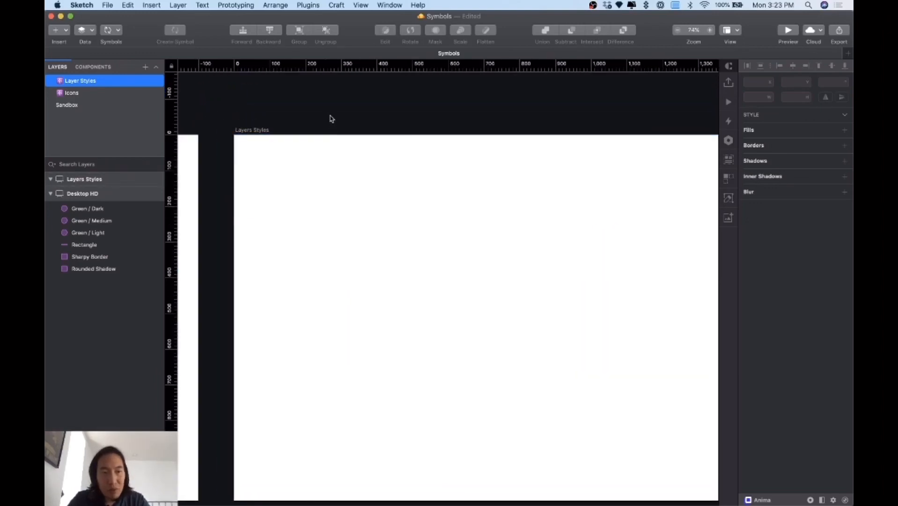
{"action": "key", "text": "r"}
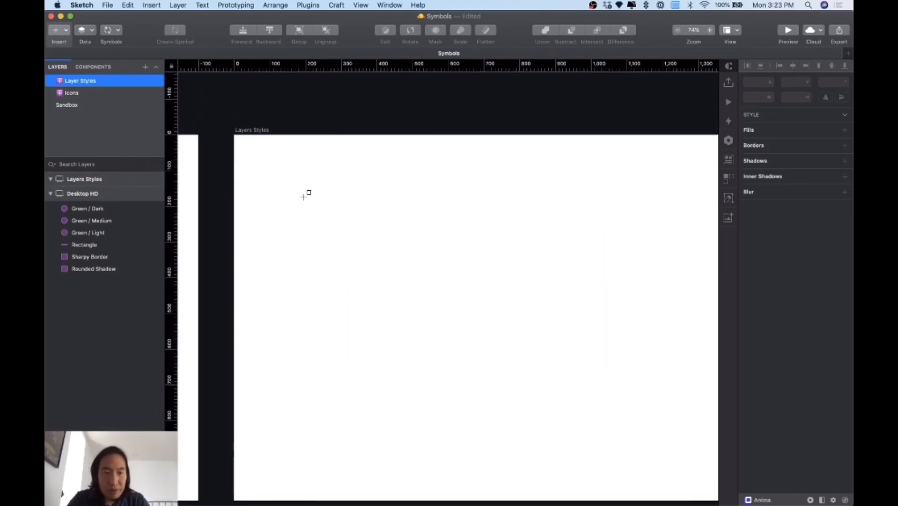
{"action": "left_click_drag", "start_coordinate": [271, 197], "coordinate": [311, 223]}
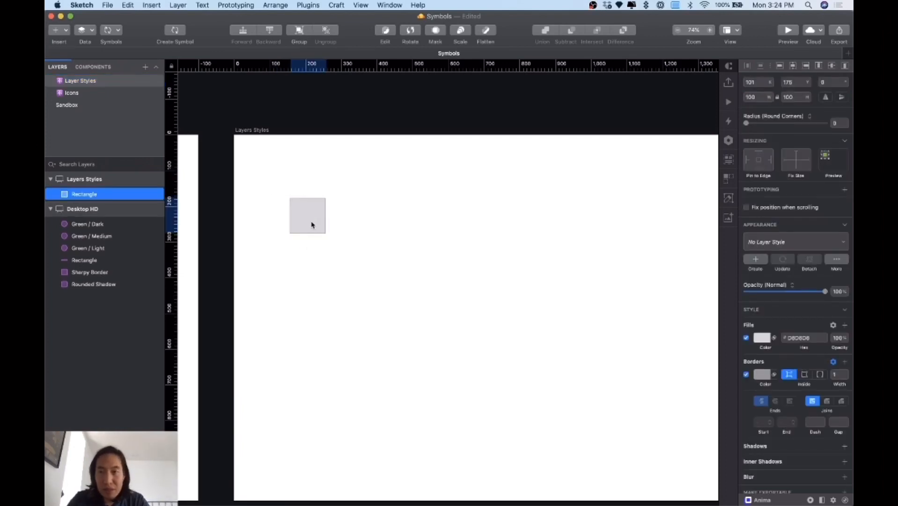
{"action": "left_click", "coordinate": [748, 374]}
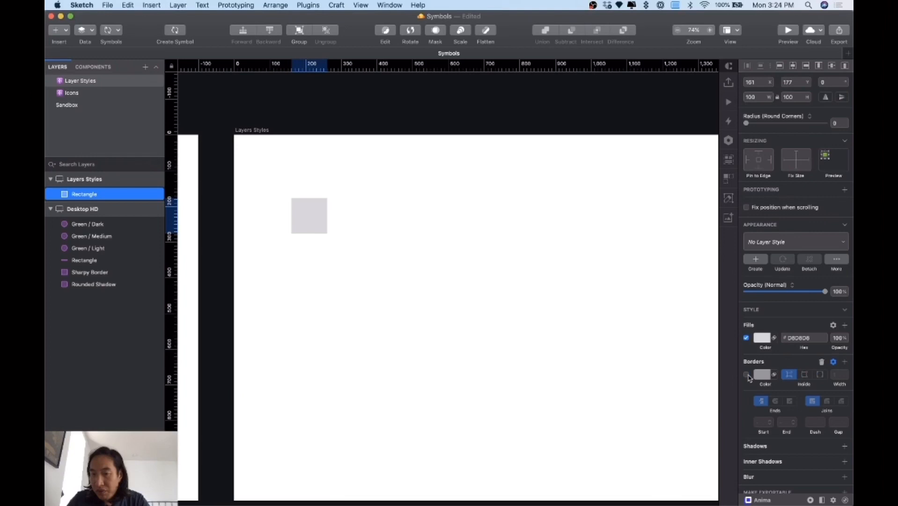
- Remove the disabled border from the square and set its fill colour to hex F50008
{"action": "left_click", "coordinate": [832, 362]}
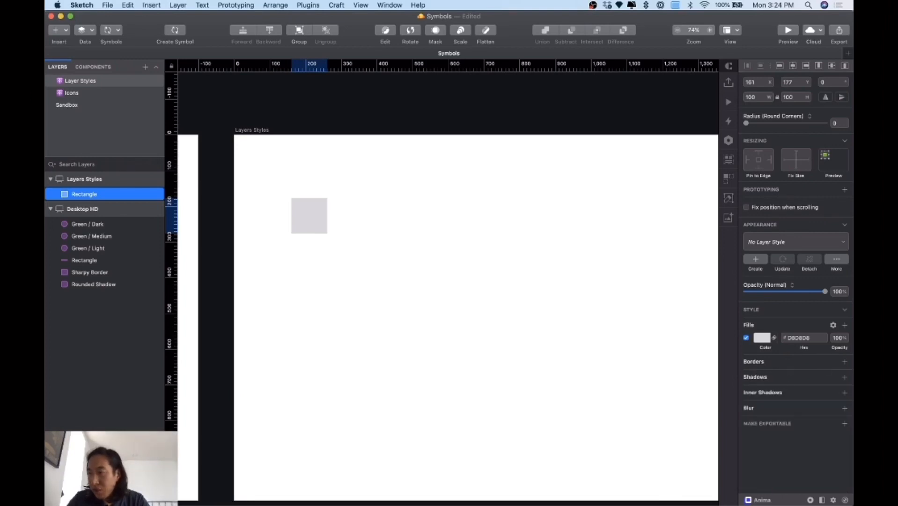
{"action": "key", "text": "super+Tab"}
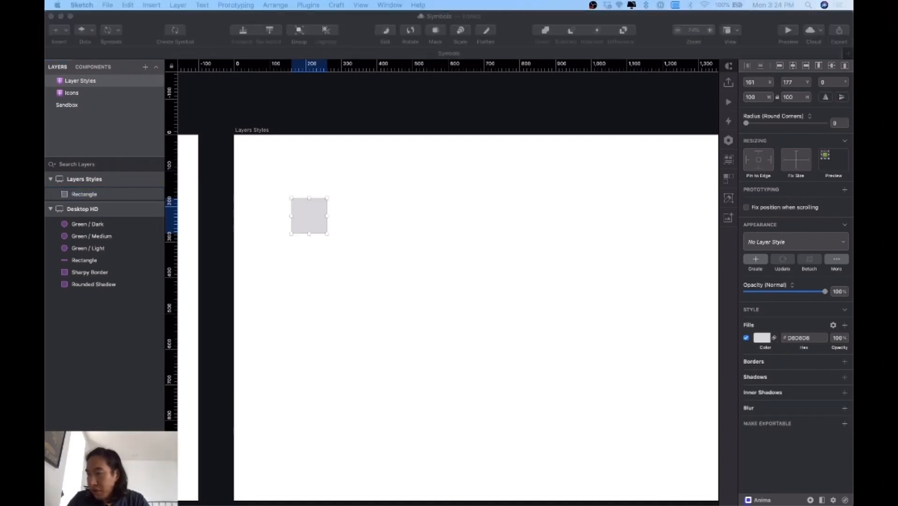
{"action": "left_click", "coordinate": [322, 235]}
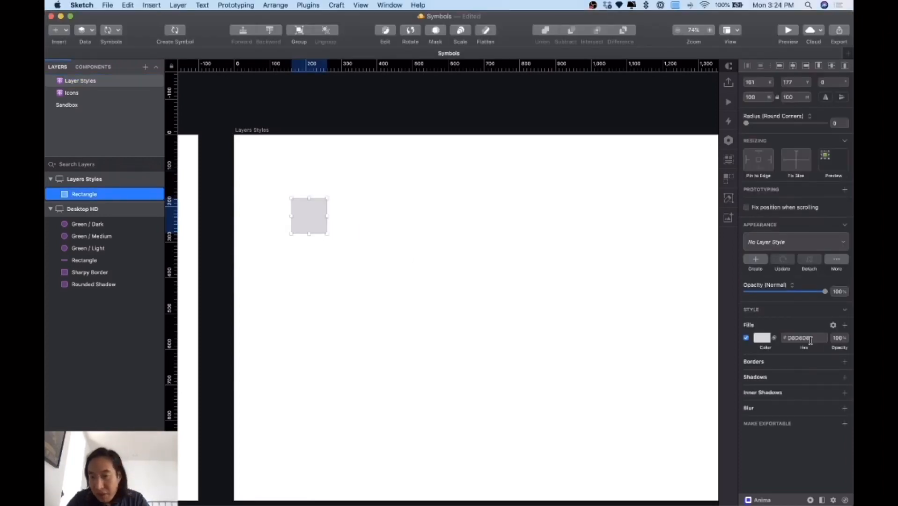
{"action": "left_click", "coordinate": [811, 341]}
{"action": "type", "text": "F50008"}
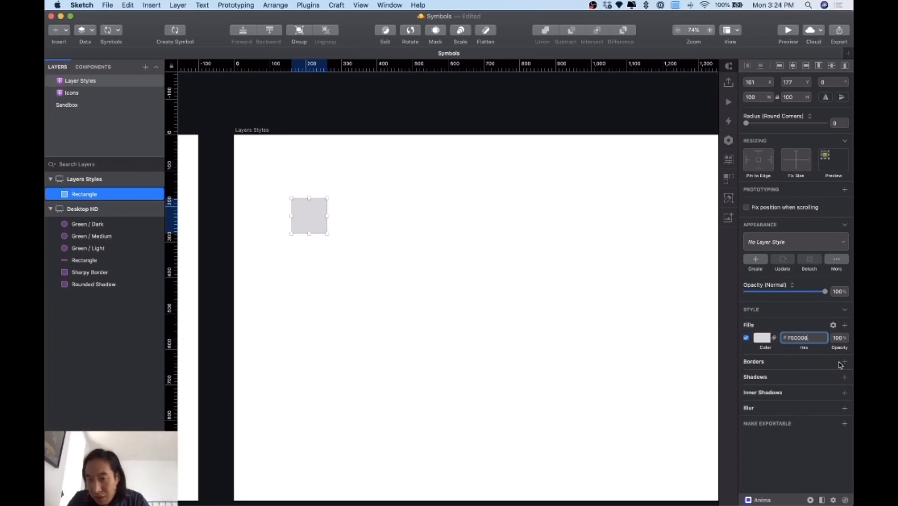
{"action": "key", "text": "Return"}
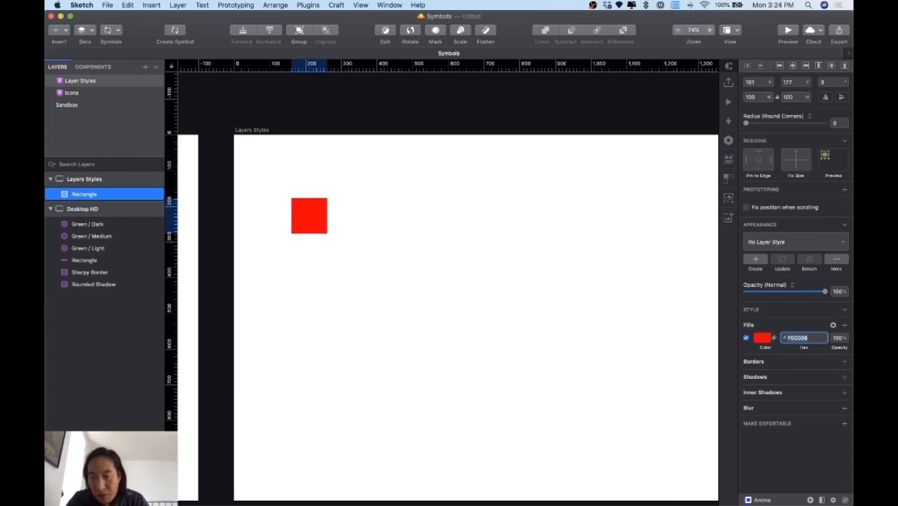
- Move the red square to about X 236, duplicate it, and place the copy to its right at the same height
{"action": "left_click_drag", "start_coordinate": [304, 222], "coordinate": [332, 222]}
{"action": "left_click", "coordinate": [401, 222]}
{"action": "left_click", "coordinate": [340, 218]}
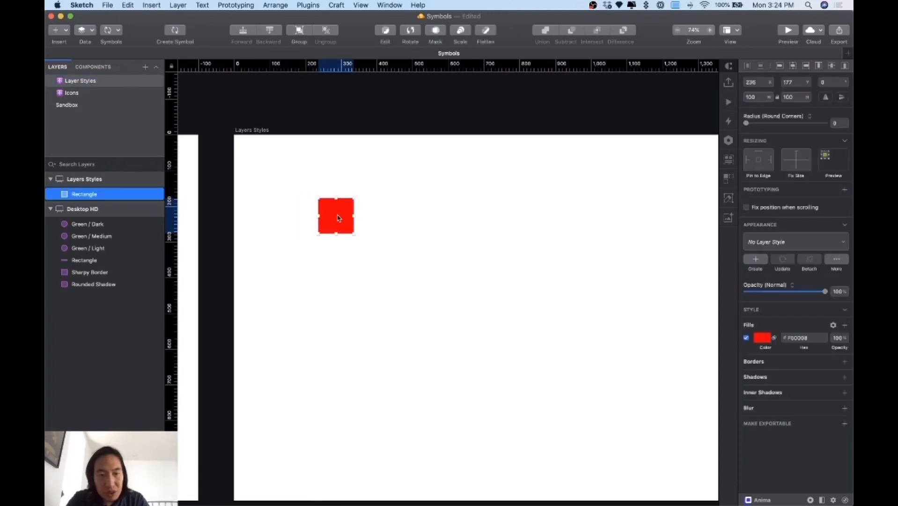
{"action": "key", "text": "super+d"}
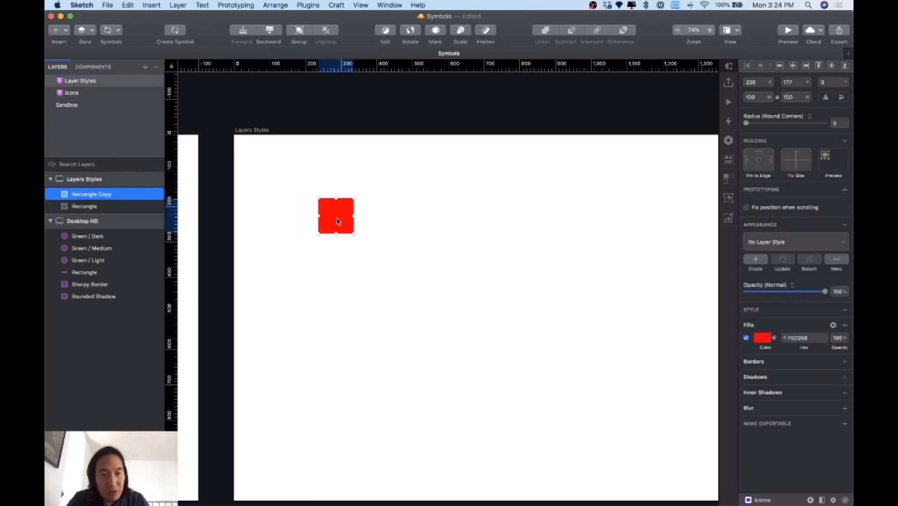
{"action": "left_click_drag", "start_coordinate": [339, 218], "coordinate": [396, 222]}
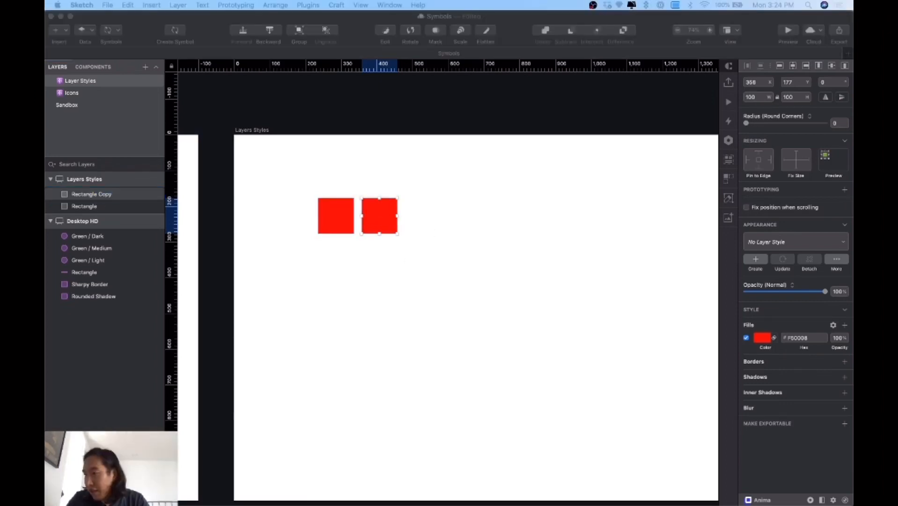
- Set the duplicate square's fill to hex 54D0ED and shift it right to about X 378
{"action": "left_click", "coordinate": [799, 338]}
{"action": "type", "text": "54D0ED"}
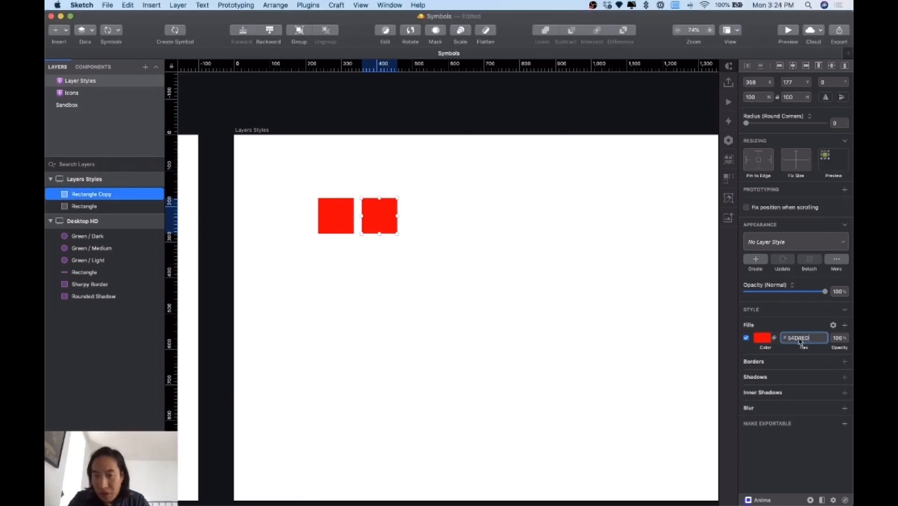
{"action": "key", "text": "Return"}
{"action": "left_click_drag", "start_coordinate": [378, 222], "coordinate": [386, 222]}
{"action": "left_click", "coordinate": [435, 223]}
- Copy the blue square to about X 520 in the same row and set the copy's fill to hex 10CC6E
{"action": "left_click", "coordinate": [385, 218]}
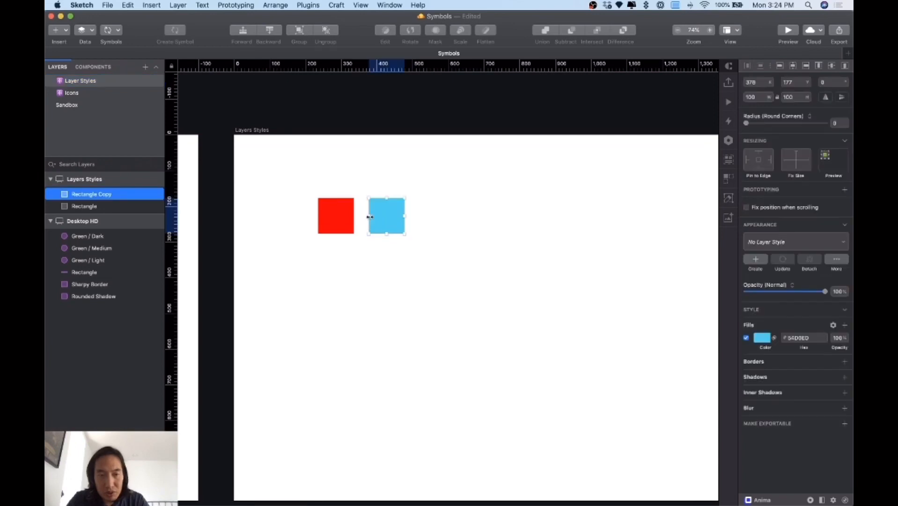
{"action": "key", "text": "super+c"}
{"action": "key", "text": "super+v"}
{"action": "left_click_drag", "start_coordinate": [380, 223], "coordinate": [430, 225]}
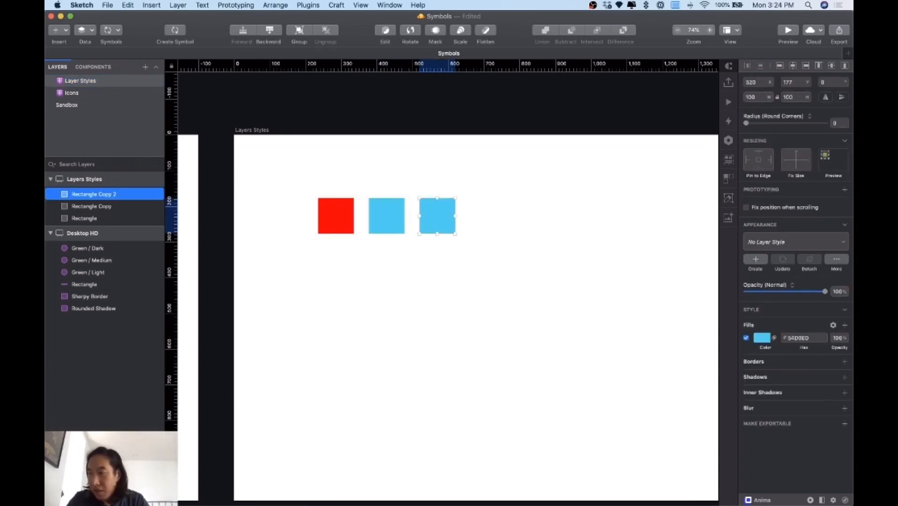
{"action": "left_click", "coordinate": [814, 338]}
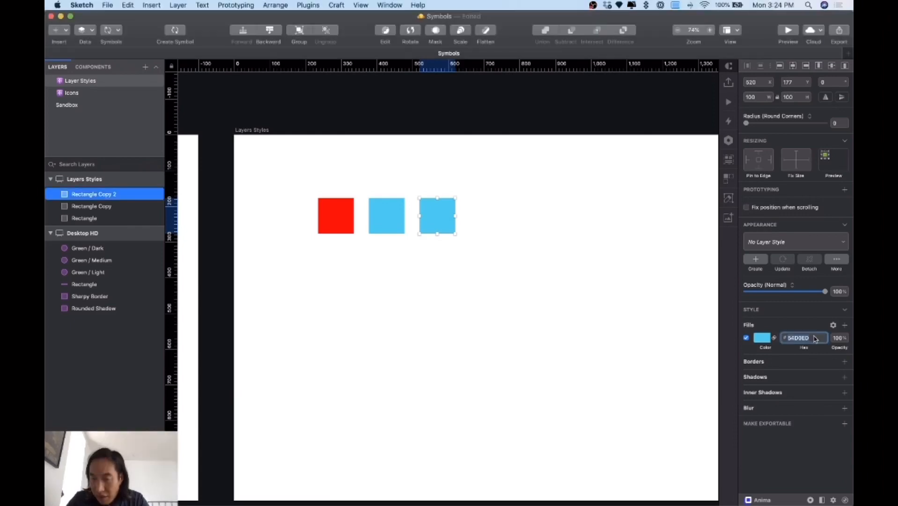
{"action": "key", "text": "super+v"}
{"action": "key", "text": "Return"}
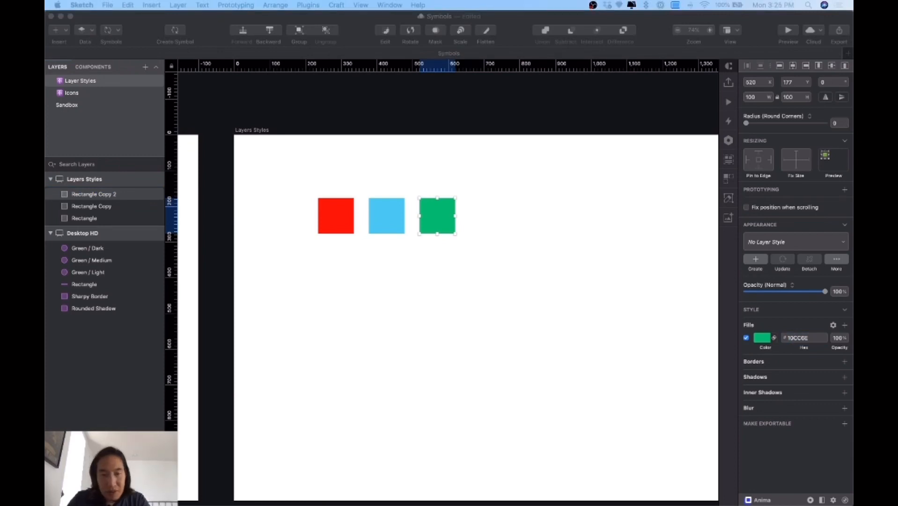
- Duplicate the green square to its right with an equal gap of 42 and set the copy's fill to hex FF8959
{"action": "left_click", "coordinate": [503, 230]}
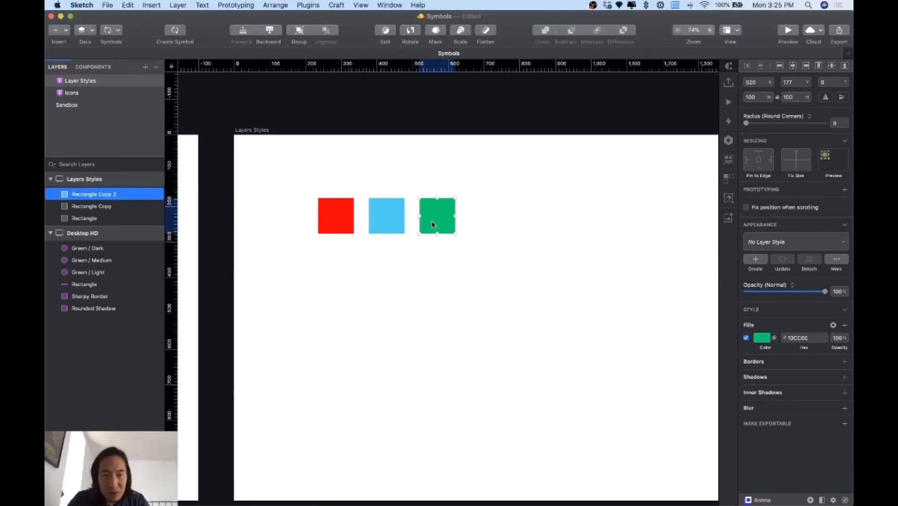
{"action": "left_click_drag", "start_coordinate": [431, 220], "coordinate": [481, 226]}
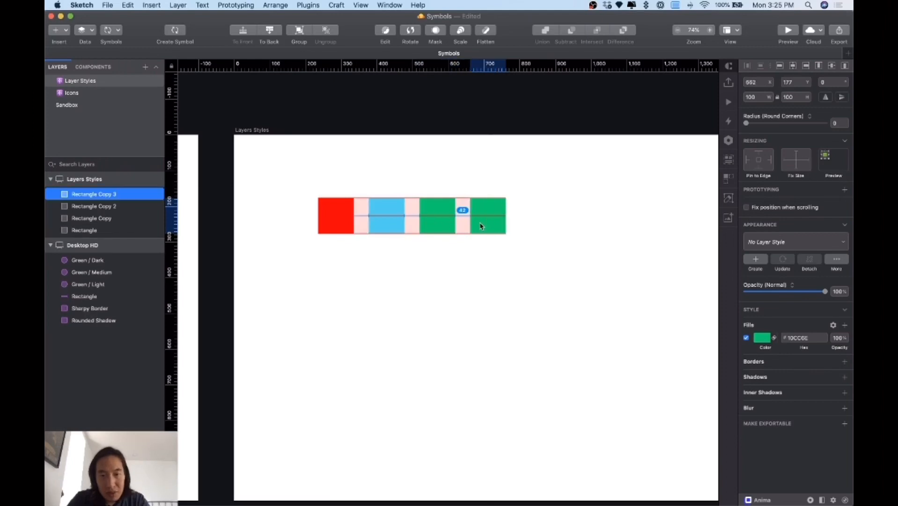
{"action": "left_click", "coordinate": [789, 337]}
{"action": "key", "text": "super+v"}
{"action": "key", "text": "Return"}
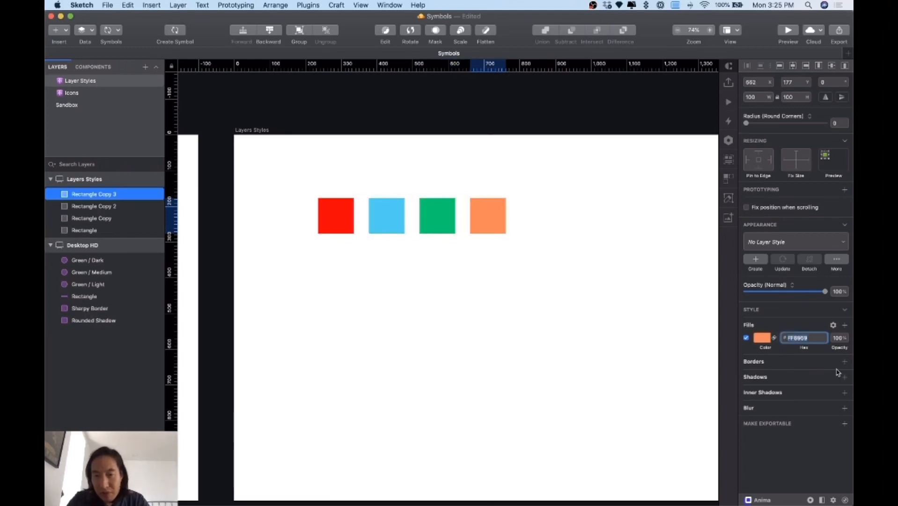
{"action": "left_click", "coordinate": [452, 232]}
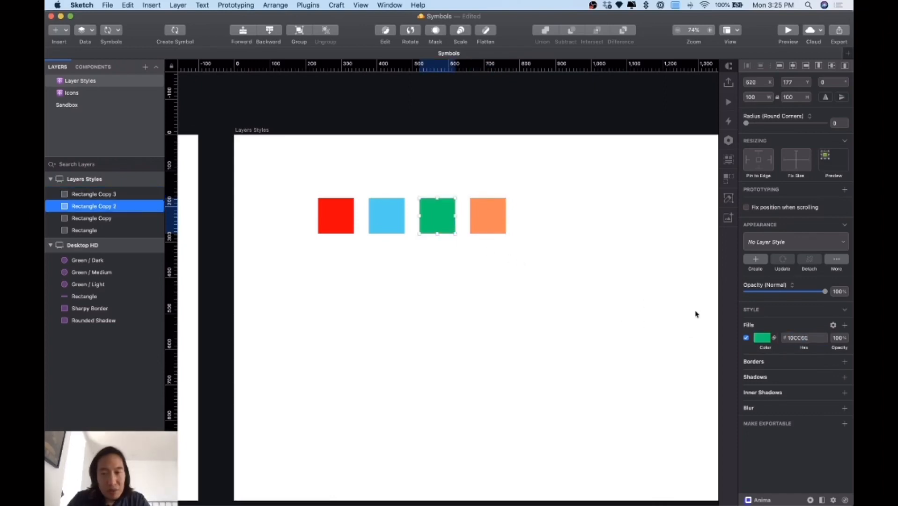
{"action": "left_click", "coordinate": [395, 231]}
{"action": "left_click", "coordinate": [325, 222]}
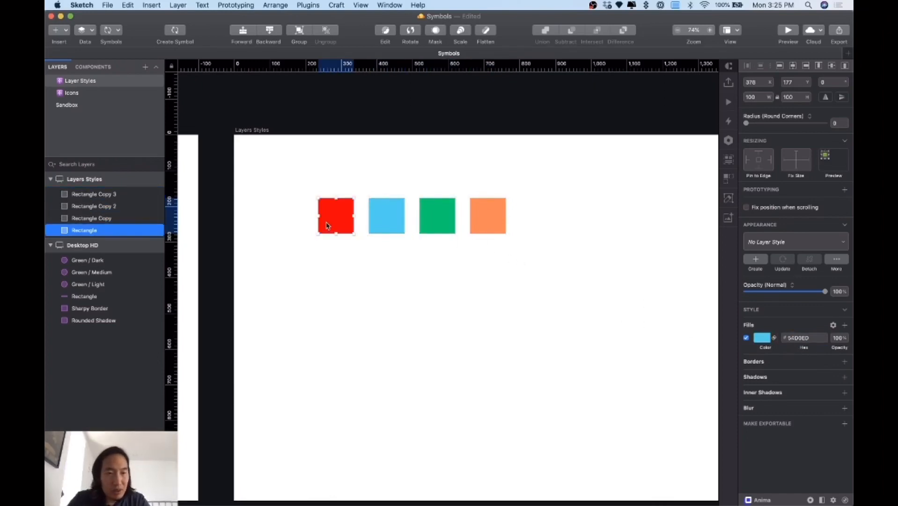
{"action": "left_click", "coordinate": [393, 232]}
{"action": "left_click", "coordinate": [439, 225]}
{"action": "left_click", "coordinate": [492, 225]}
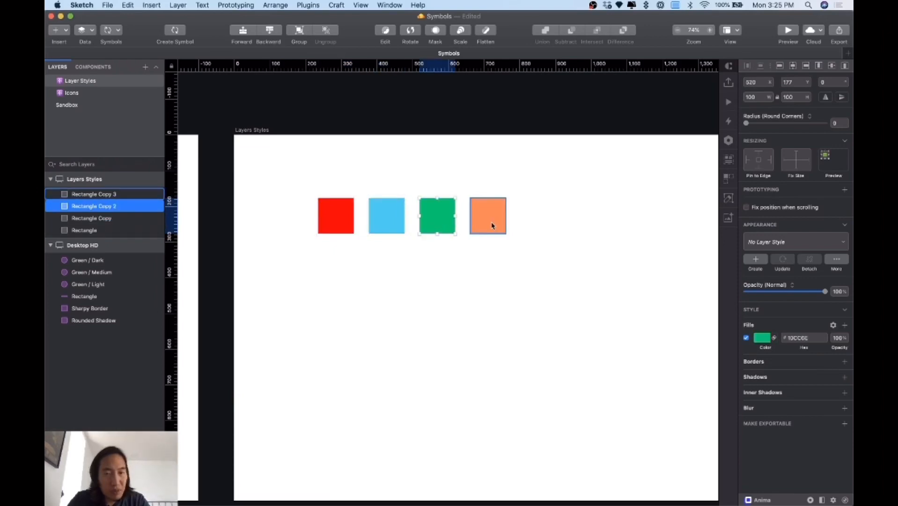
- Rename the red square's layer to "Color / Primary"
{"action": "left_click", "coordinate": [346, 216]}
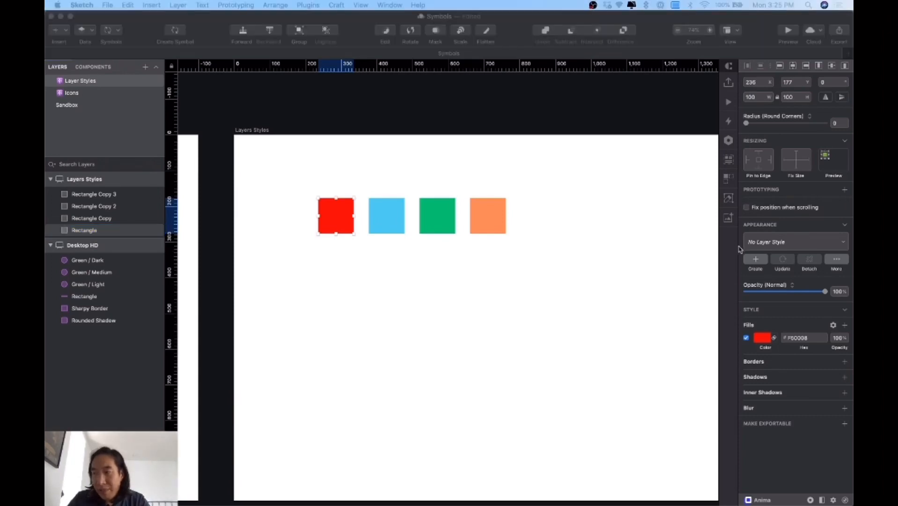
{"action": "double_click", "coordinate": [89, 231]}
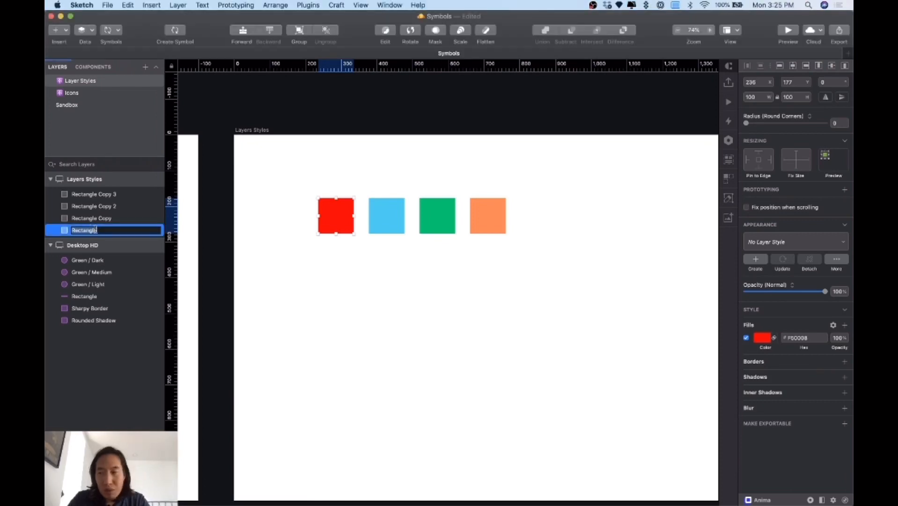
{"action": "type", "text": "Color /"}
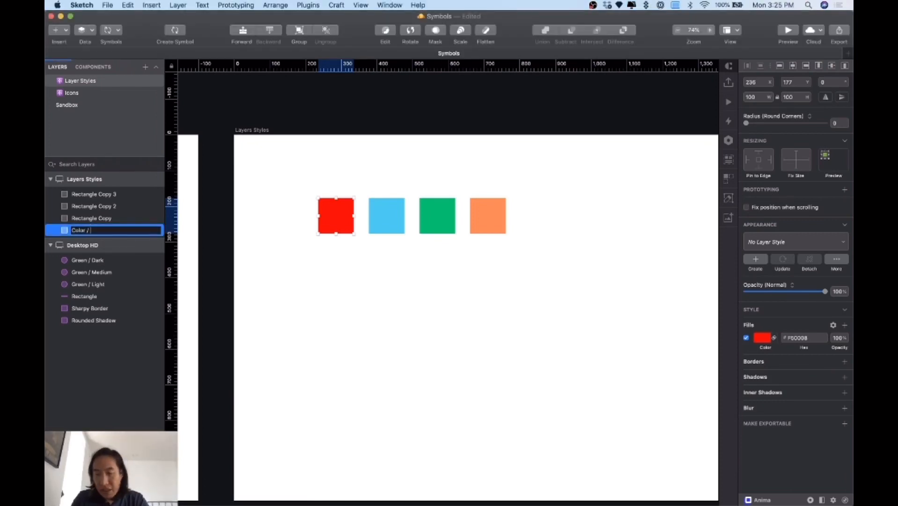
{"action": "type", "text": " Primary"}
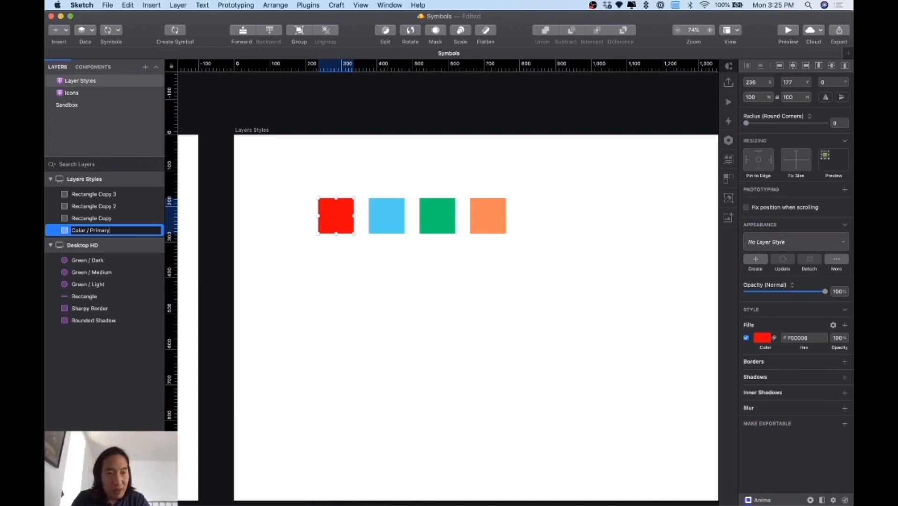
{"action": "key", "text": "Return"}
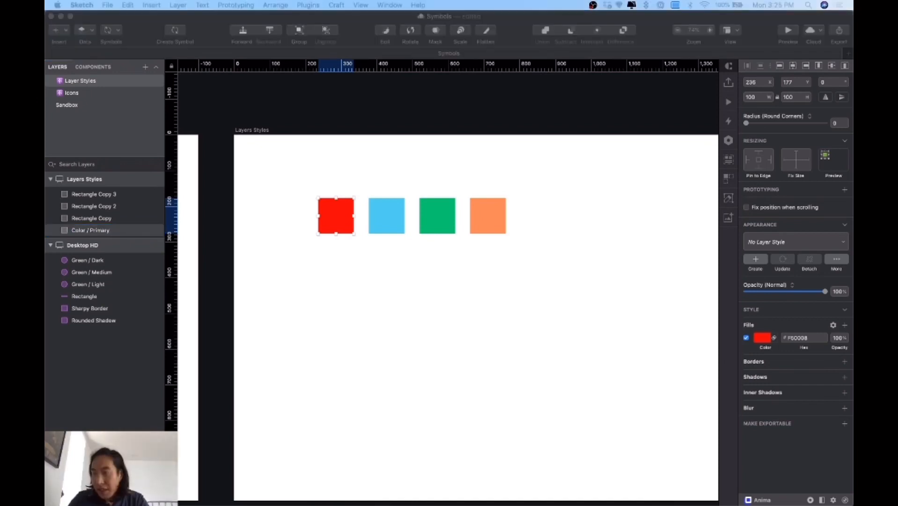
- Rename the blue square's layer to "Color / Secondary"
{"action": "left_click", "coordinate": [126, 219]}
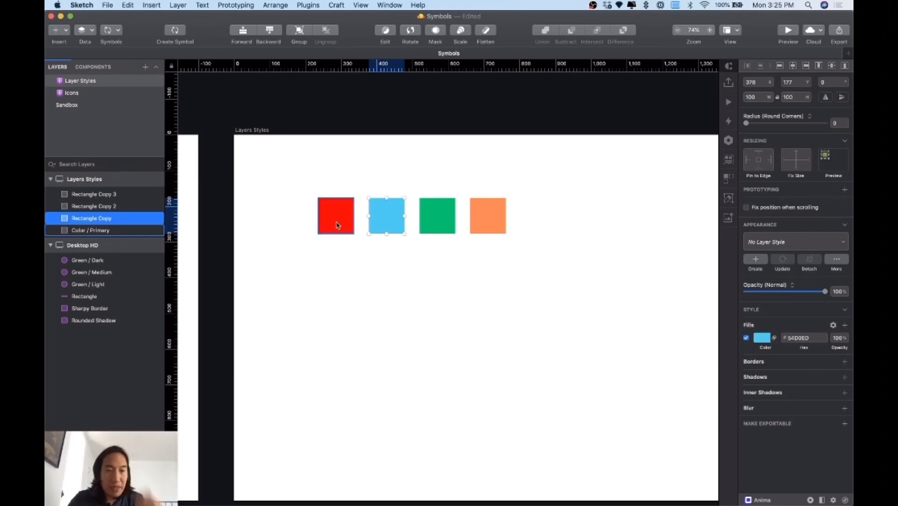
{"action": "double_click", "coordinate": [101, 218]}
{"action": "type", "text": "Co"}
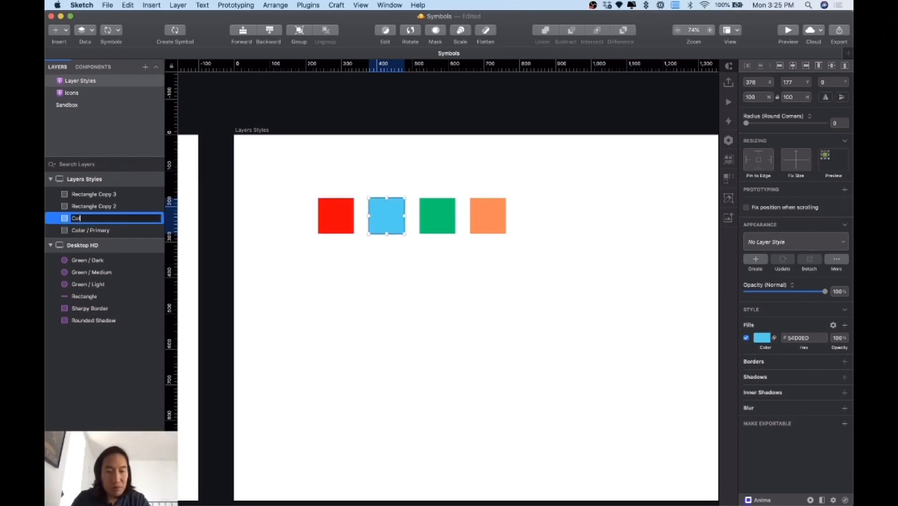
{"action": "type", "text": "lor / Se"}
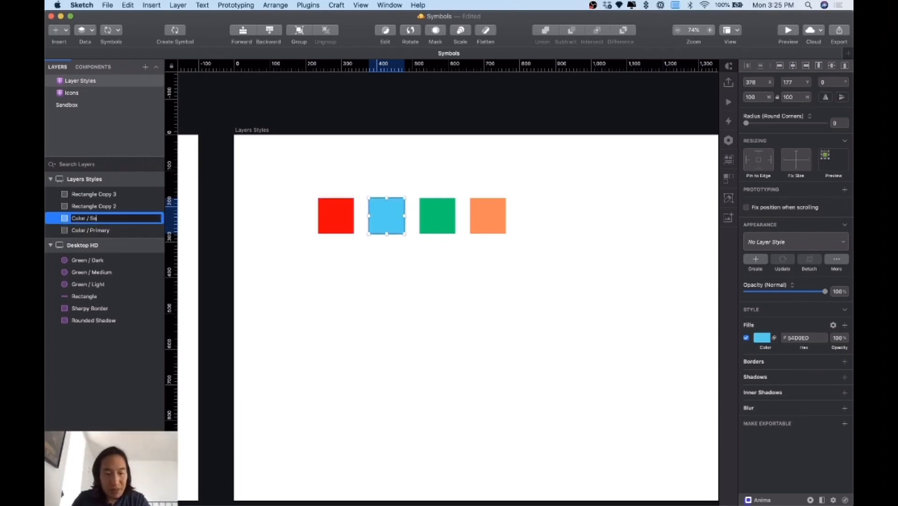
{"action": "type", "text": "condary"}
{"action": "key", "text": "Return"}
- Rename the green square's layer to "Color / Success"
{"action": "left_click", "coordinate": [444, 218]}
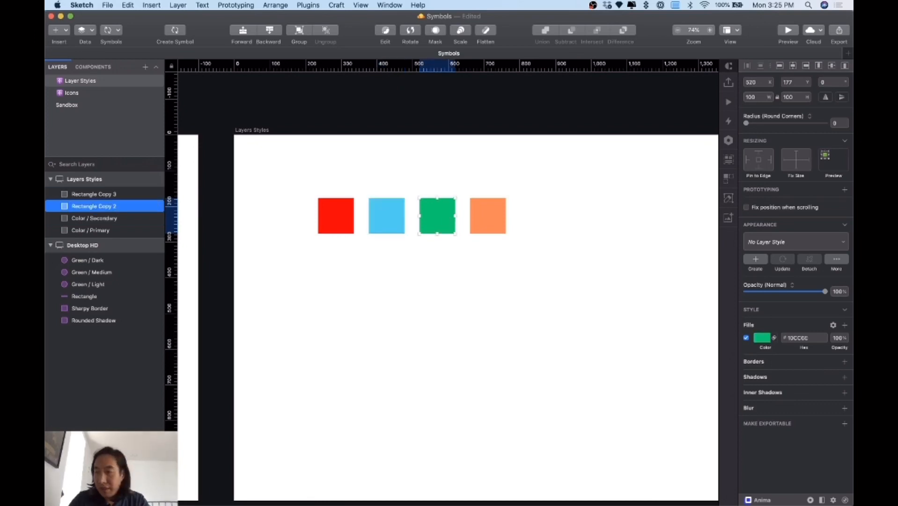
{"action": "key", "text": "super+Tab"}
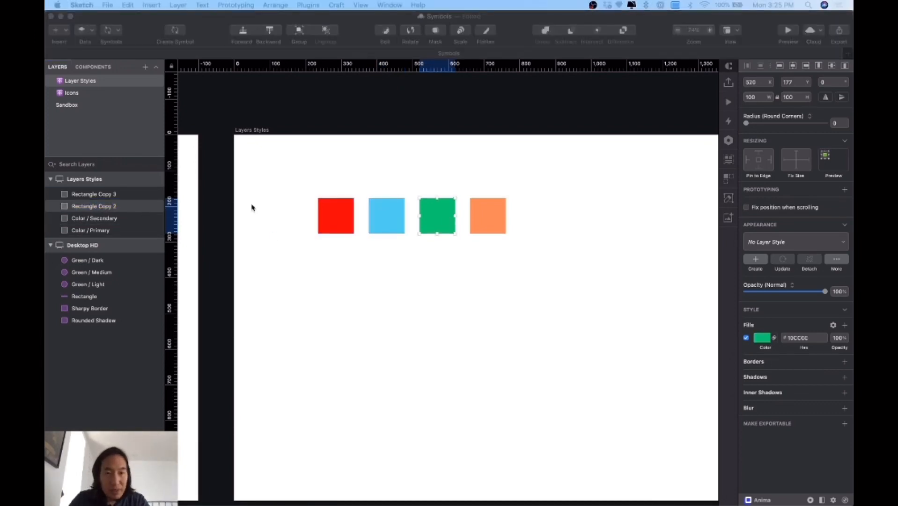
{"action": "double_click", "coordinate": [99, 206]}
{"action": "type", "text": "C"}
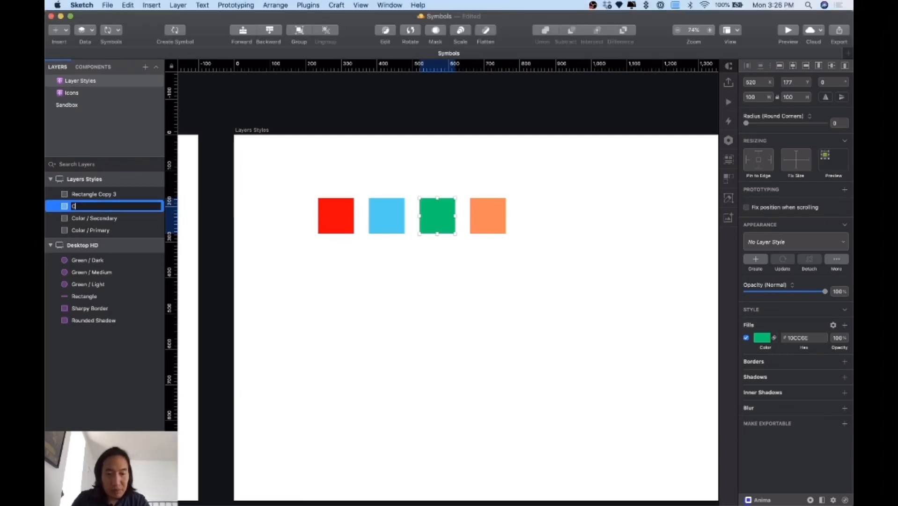
{"action": "type", "text": "olor /"}
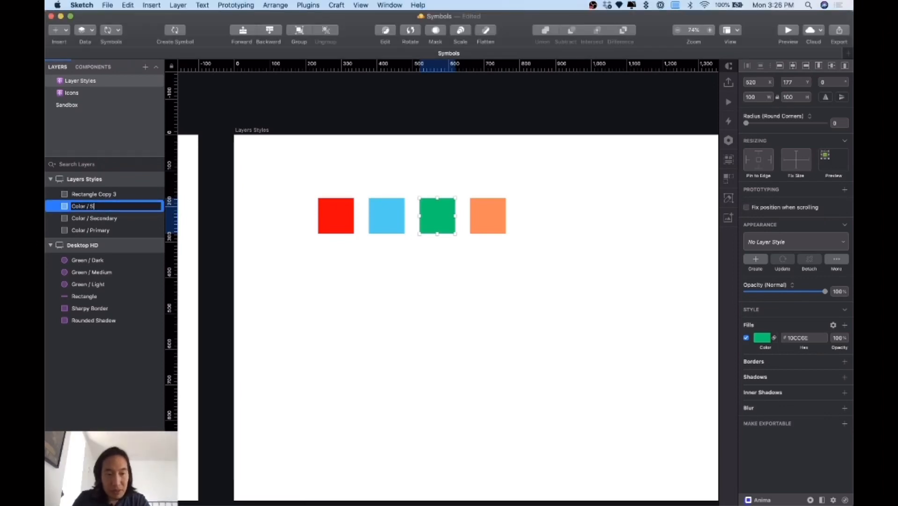
{"action": "type", "text": " Success"}
{"action": "key", "text": "Return"}
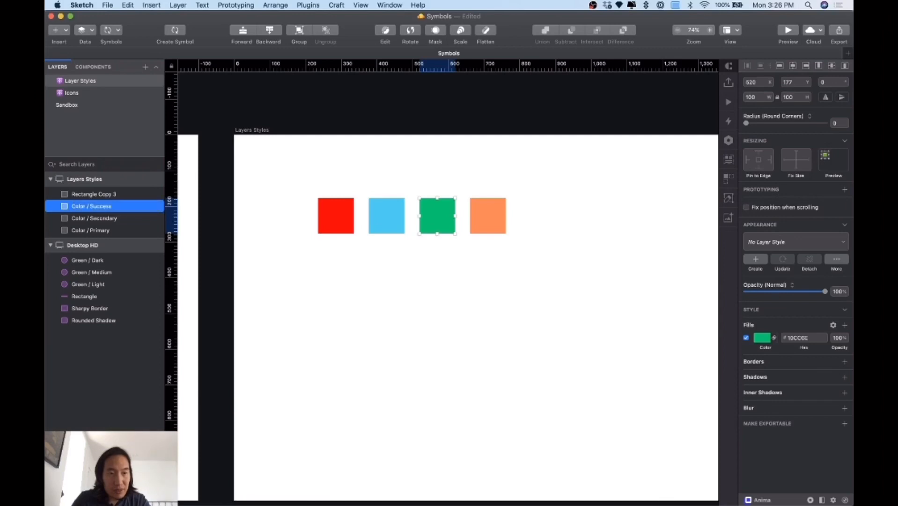
- Rename the orange square's layer to "Color / Warning"
{"action": "left_click", "coordinate": [500, 228]}
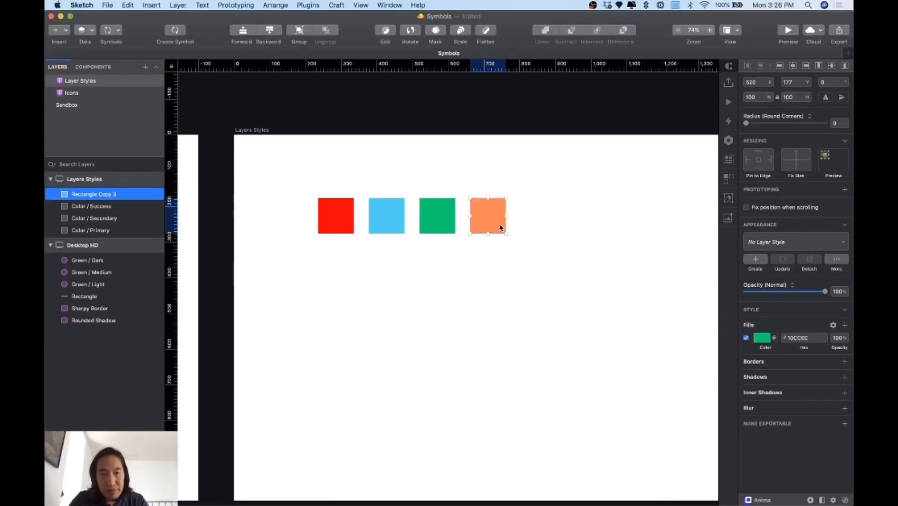
{"action": "double_click", "coordinate": [108, 195]}
{"action": "type", "text": "Color"}
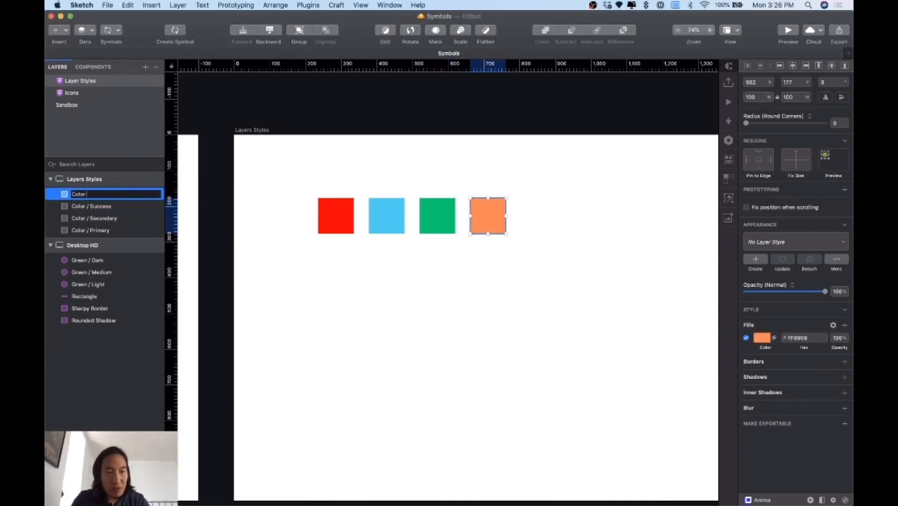
{"action": "type", "text": " / W"}
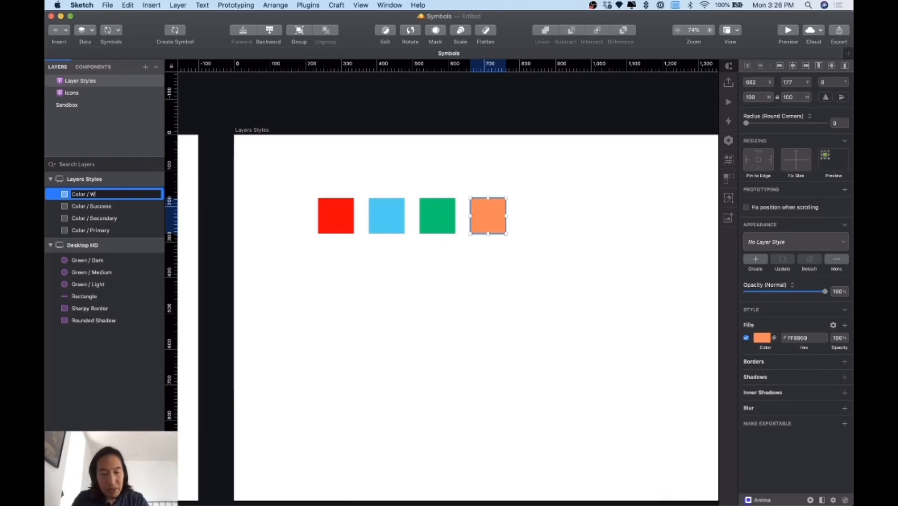
{"action": "type", "text": "ng"}
{"action": "key", "text": "Return"}
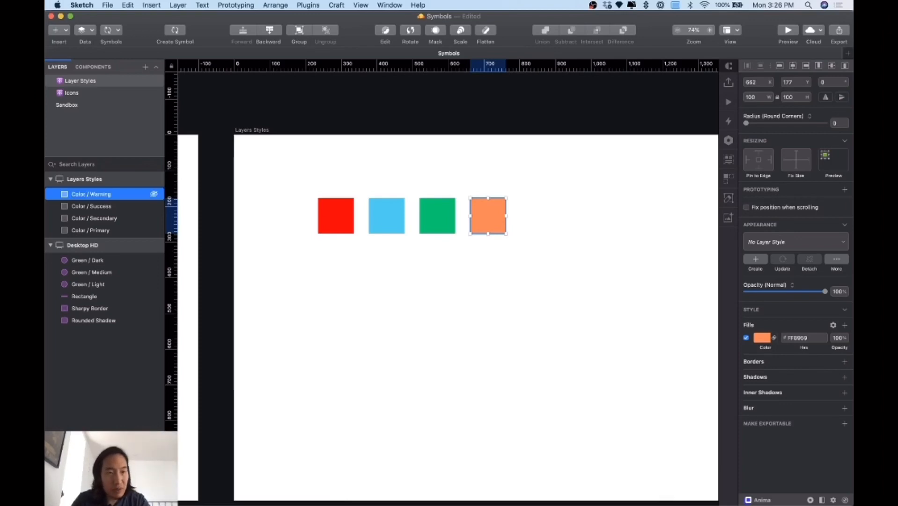
- Move all four coloured squares together to the right and slightly down on the Layers Styles artboard, to Y 214
{"action": "left_click", "coordinate": [423, 265]}
{"action": "left_click_drag", "start_coordinate": [287, 199], "coordinate": [478, 222]}
{"action": "left_click_drag", "start_coordinate": [478, 222], "coordinate": [561, 235]}
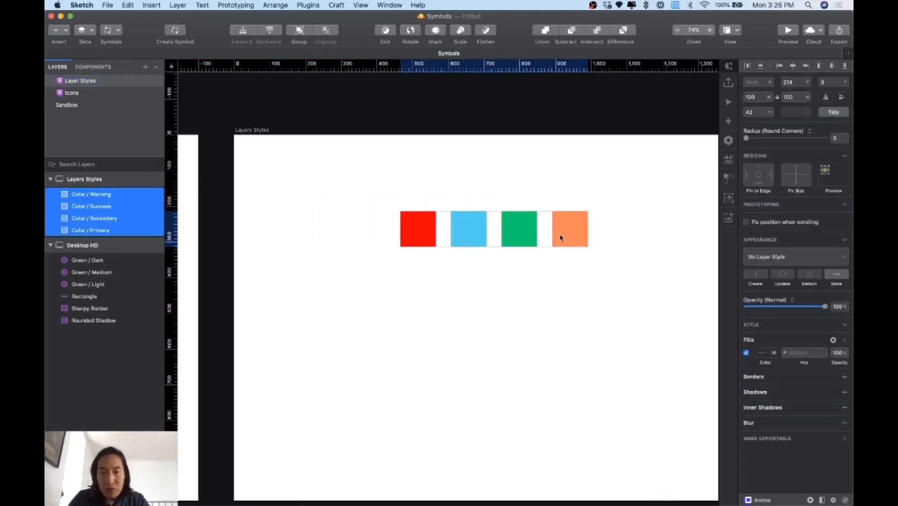
{"action": "left_click", "coordinate": [525, 310]}
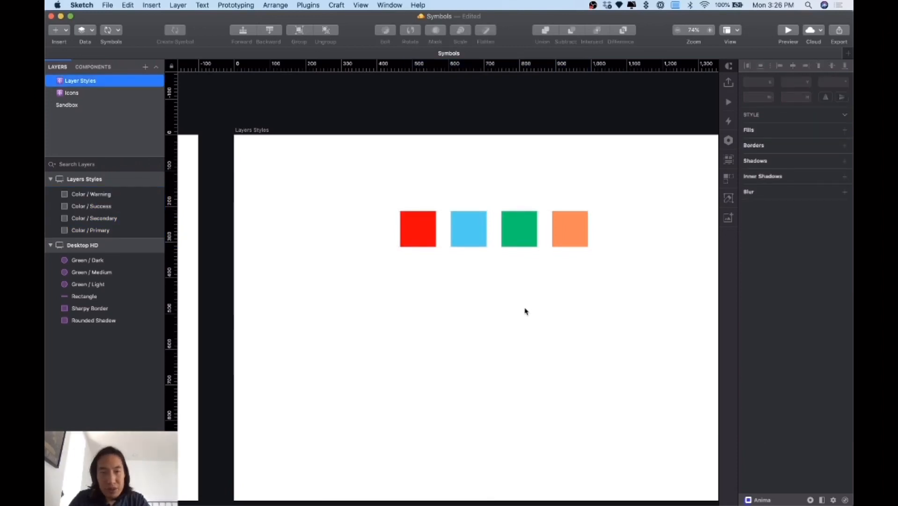
{"action": "scroll", "coordinate": [525, 310], "scroll_direction": "right", "scroll_amount": 3}
{"action": "left_click", "coordinate": [341, 230]}
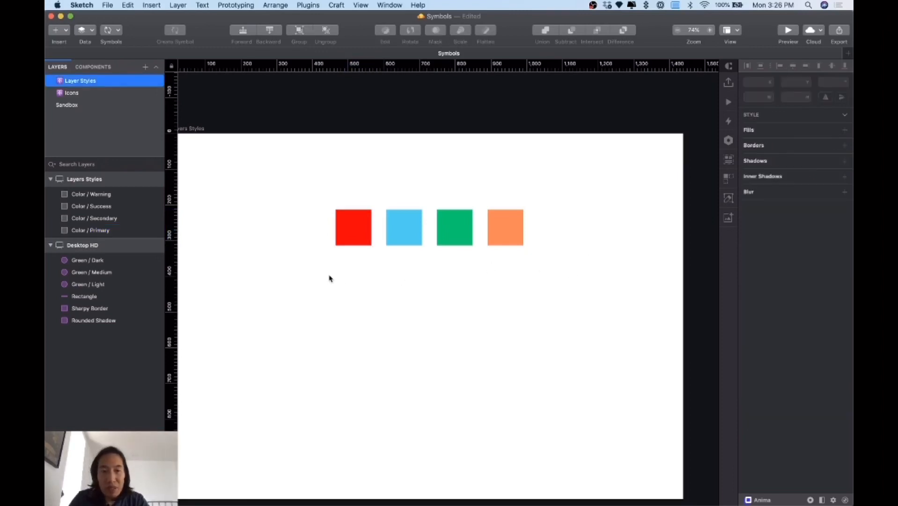
- Generate shared styles from the four coloured squares with the Styles Generator plugin and dismiss the recap
{"action": "left_click_drag", "start_coordinate": [288, 210], "coordinate": [561, 273]}
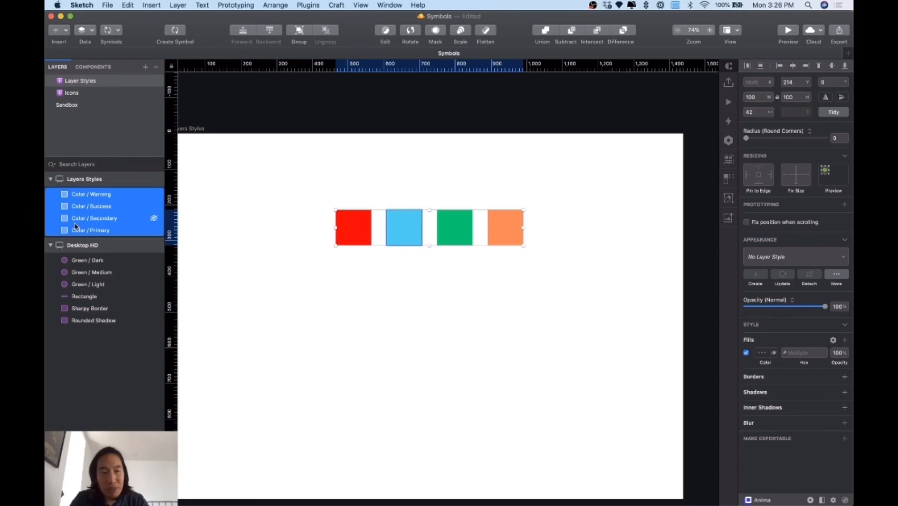
{"action": "left_click_drag", "start_coordinate": [278, 194], "coordinate": [540, 255]}
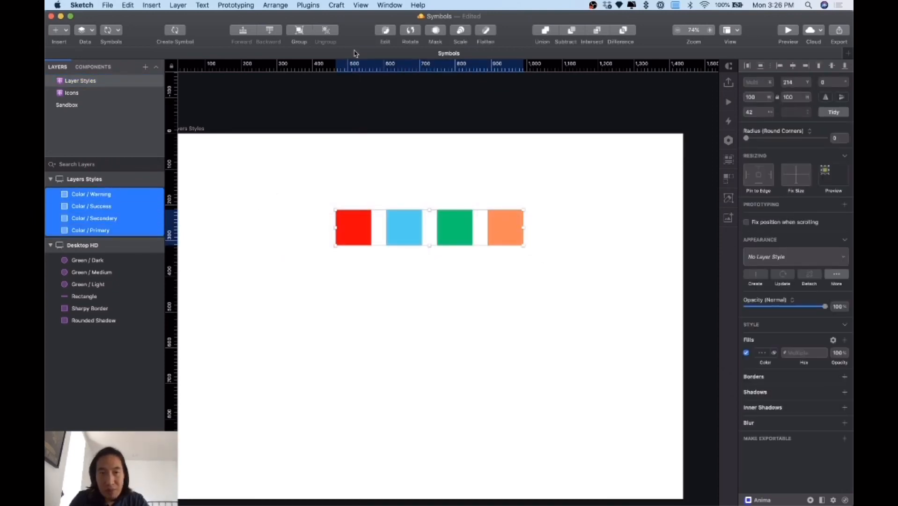
{"action": "left_click", "coordinate": [308, 6]}
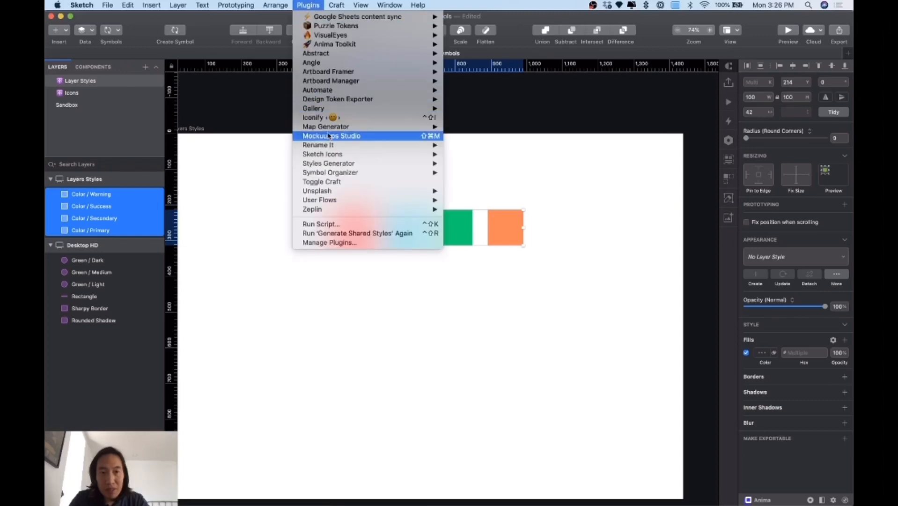
{"action": "mouse_move", "coordinate": [336, 164]}
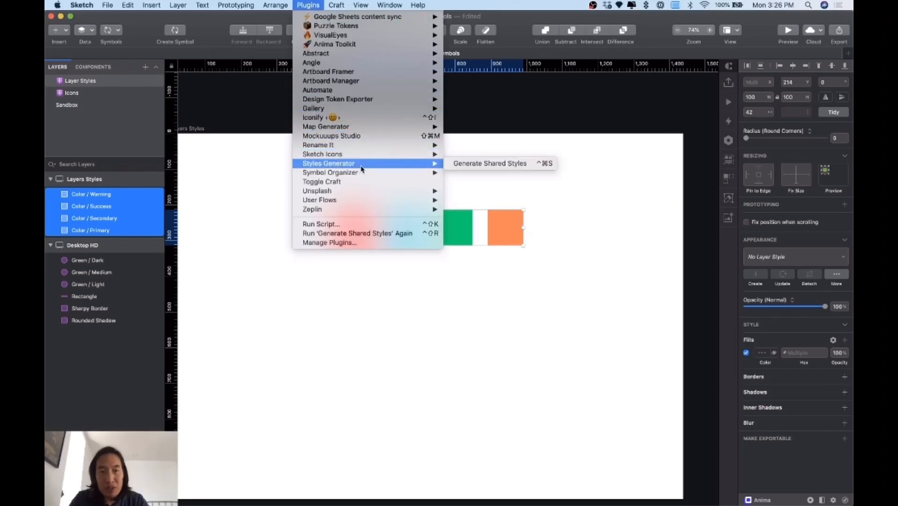
{"action": "left_click", "coordinate": [472, 167]}
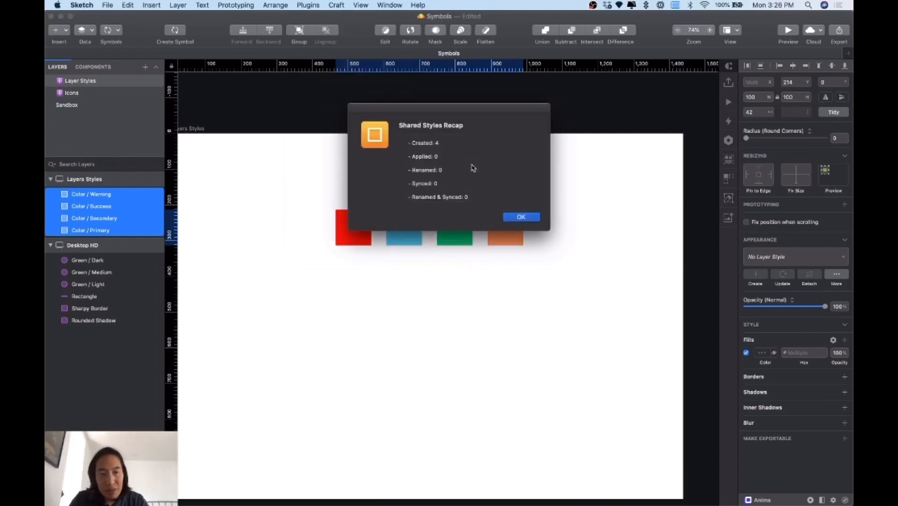
{"action": "left_click_drag", "start_coordinate": [417, 143], "coordinate": [439, 144]}
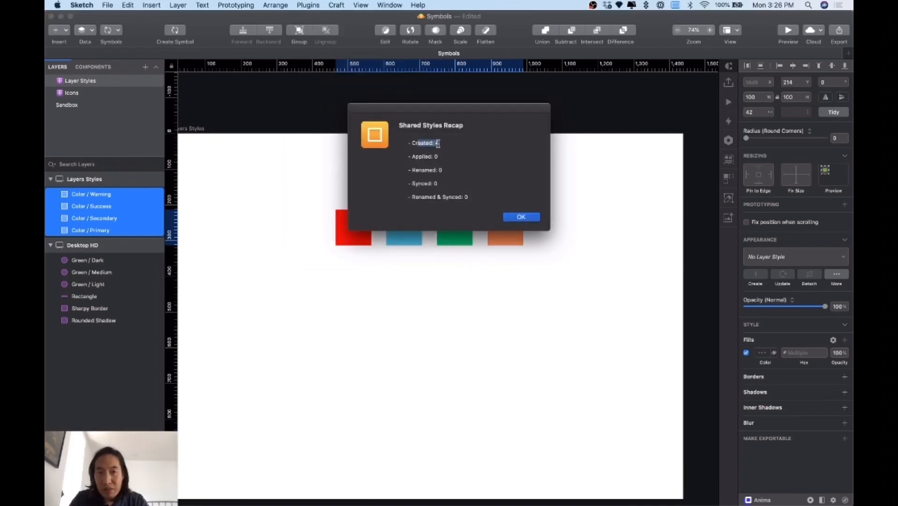
{"action": "left_click", "coordinate": [533, 220]}
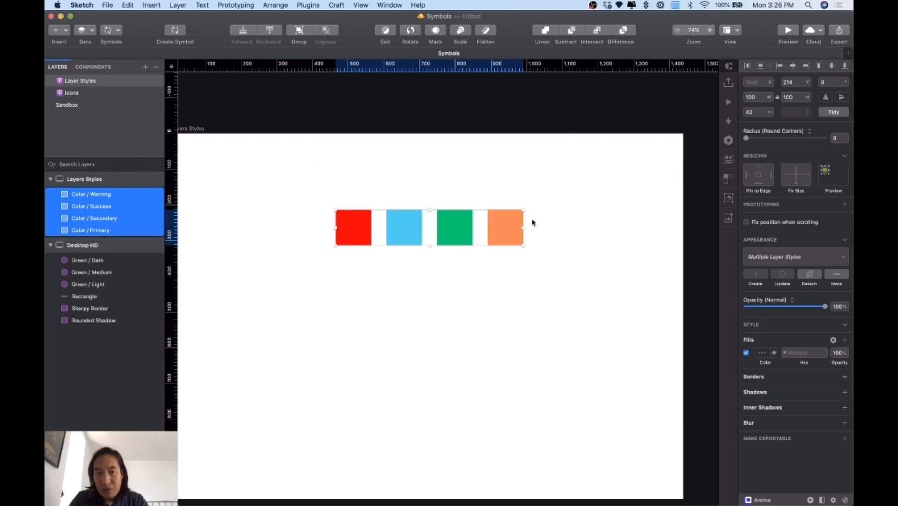
- Check the document's layer styles list for the Color group, and return to the layer list
{"action": "left_click", "coordinate": [357, 173]}
{"action": "left_click", "coordinate": [92, 67]}
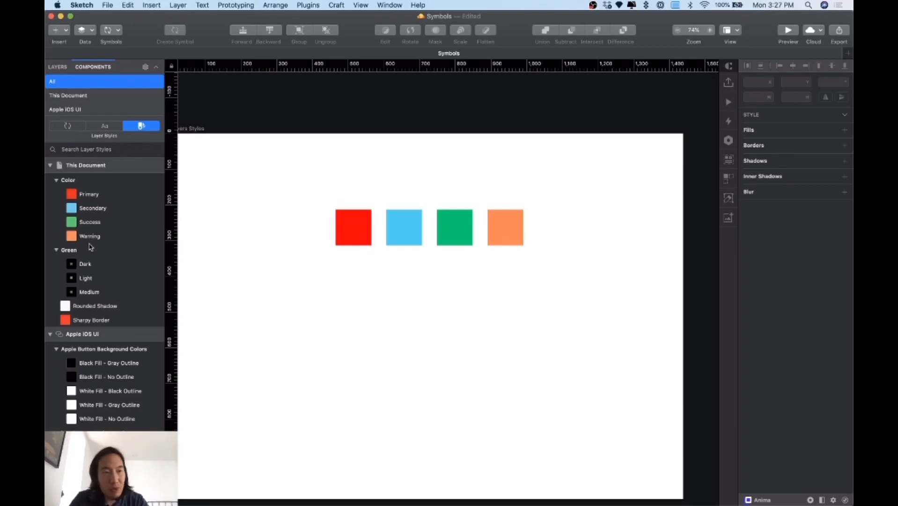
{"action": "left_click", "coordinate": [58, 67]}
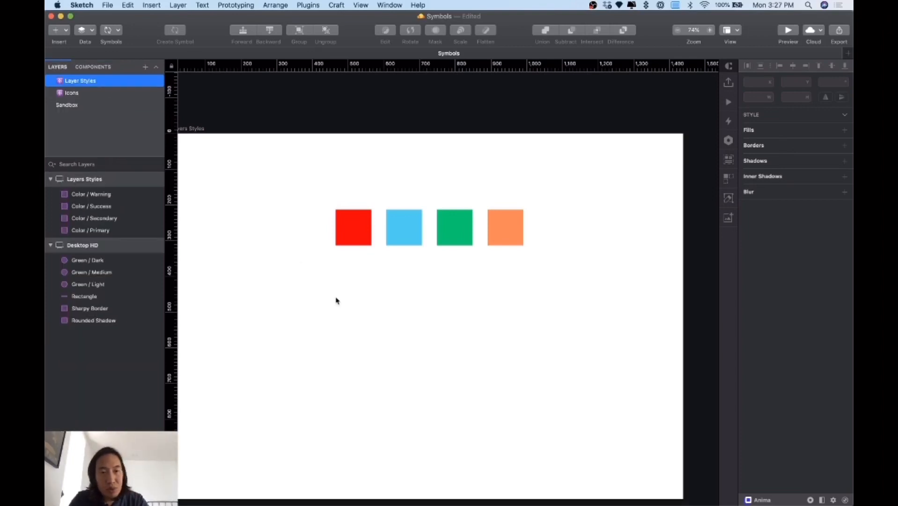
- Add a new page named "Buttons", prefixed with the same purple atom emoji as the Layer Styles page
{"action": "scroll", "coordinate": [296, 210], "scroll_direction": "left", "scroll_amount": 3}
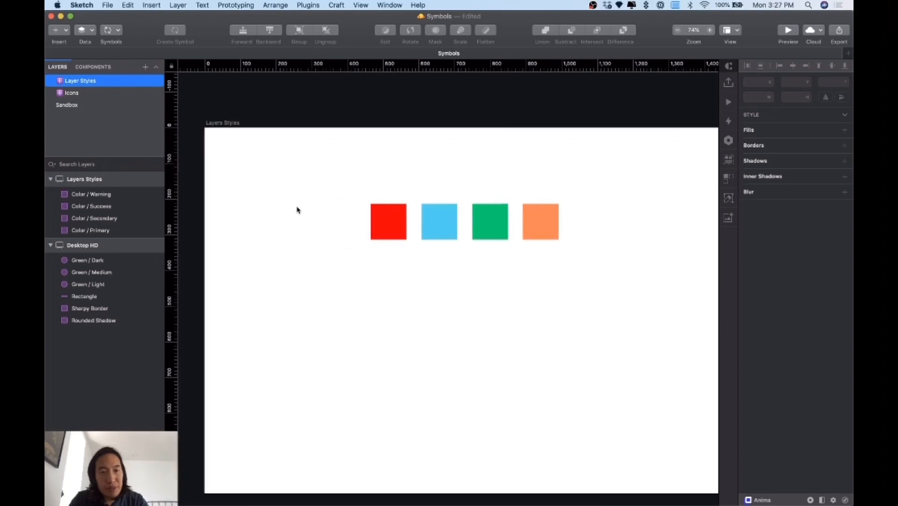
{"action": "scroll", "coordinate": [296, 210], "scroll_direction": "left", "scroll_amount": 3}
{"action": "scroll", "coordinate": [335, 191], "scroll_direction": "up", "scroll_amount": 1}
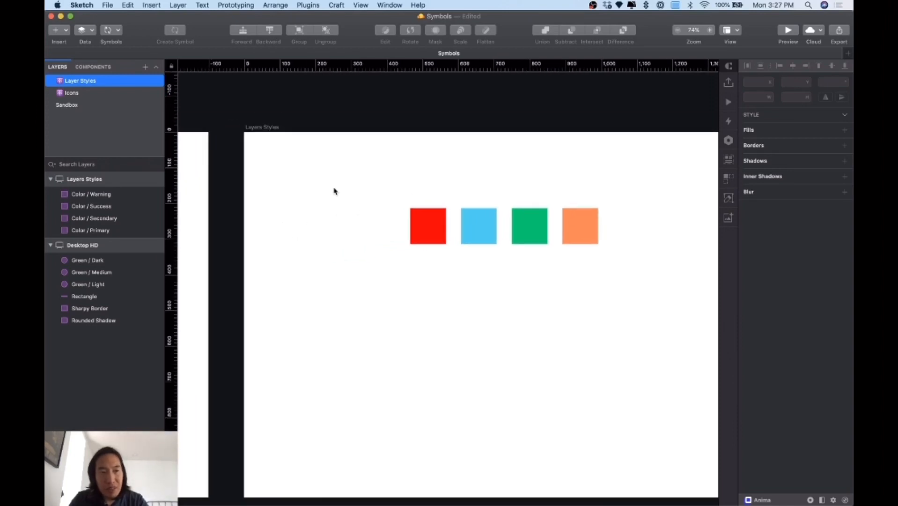
{"action": "left_click", "coordinate": [146, 68]}
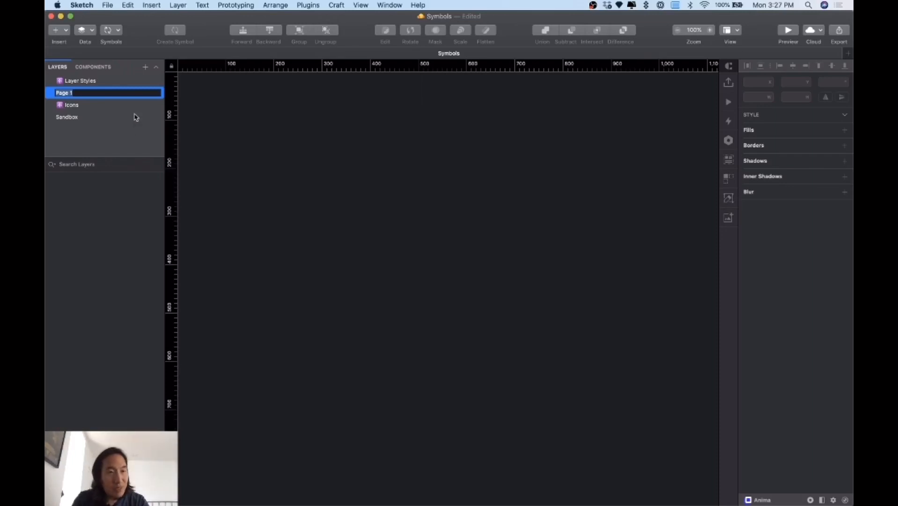
{"action": "key", "text": "ctrl+super+space"}
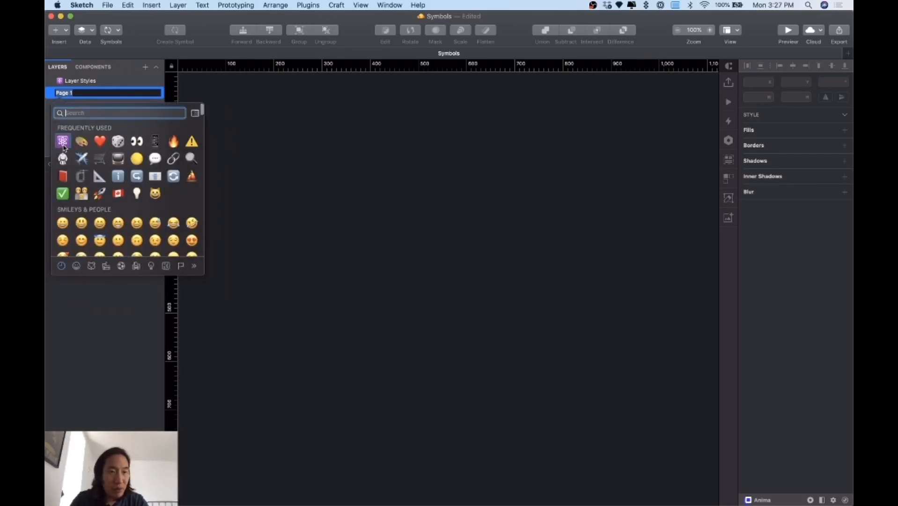
{"action": "left_click", "coordinate": [64, 141]}
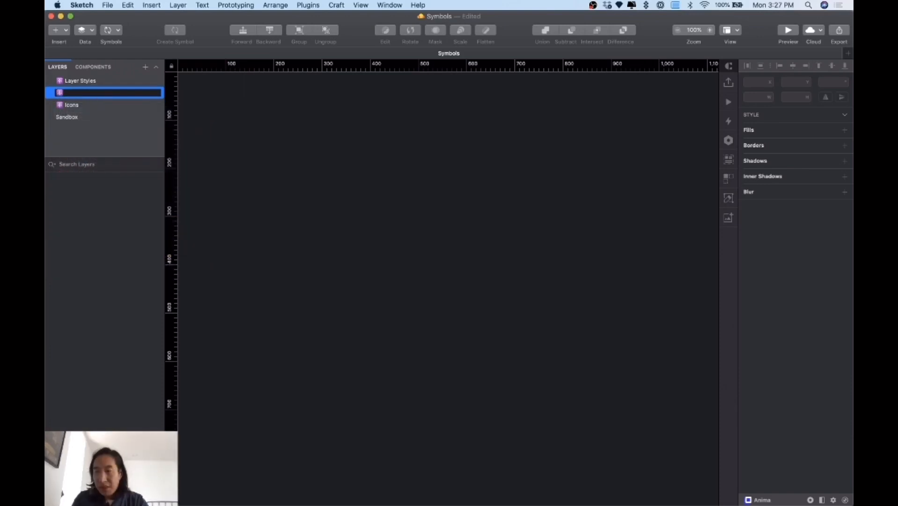
{"action": "type", "text": "Bu"}
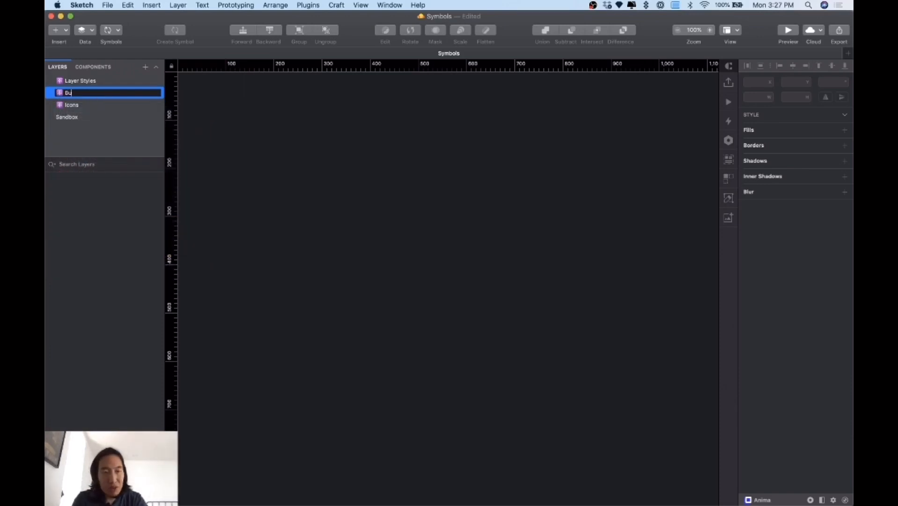
{"action": "type", "text": "ttons"}
{"action": "key", "text": "Return"}
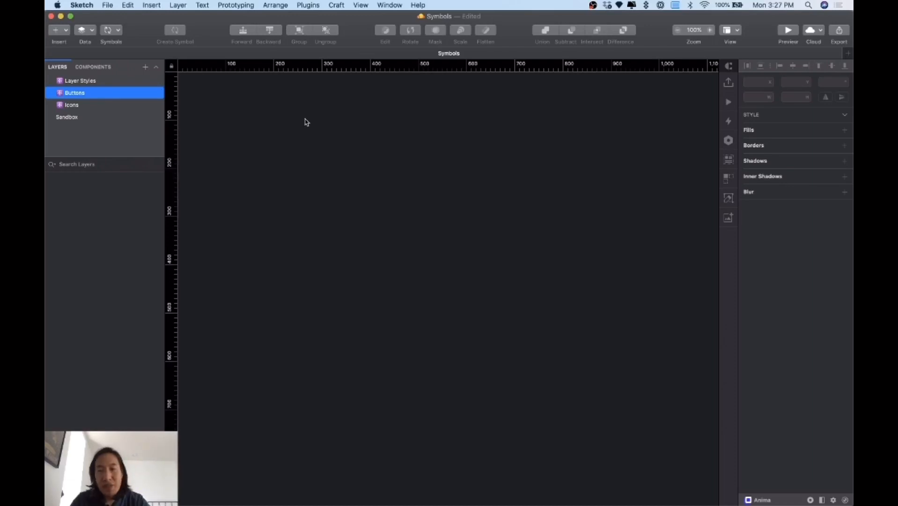
- Draw a custom artboard about 203 × 104 on the empty Buttons page
{"action": "scroll", "coordinate": [321, 205], "scroll_direction": "left", "scroll_amount": 2}
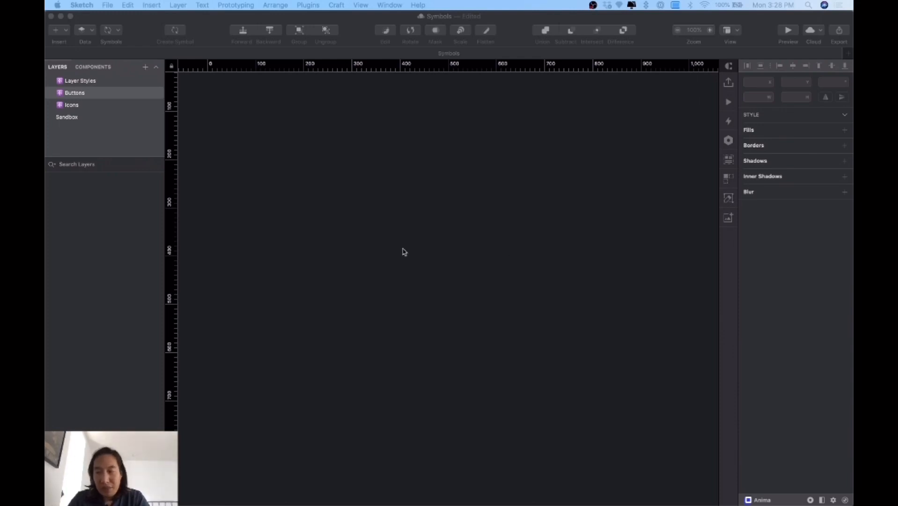
{"action": "scroll", "coordinate": [404, 250], "scroll_direction": "left", "scroll_amount": 2}
{"action": "left_click", "coordinate": [287, 176]}
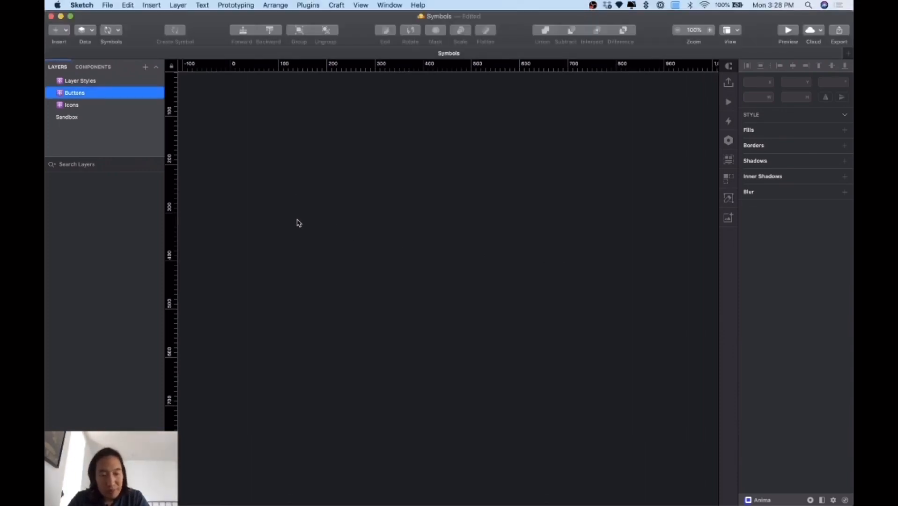
{"action": "key", "text": "a"}
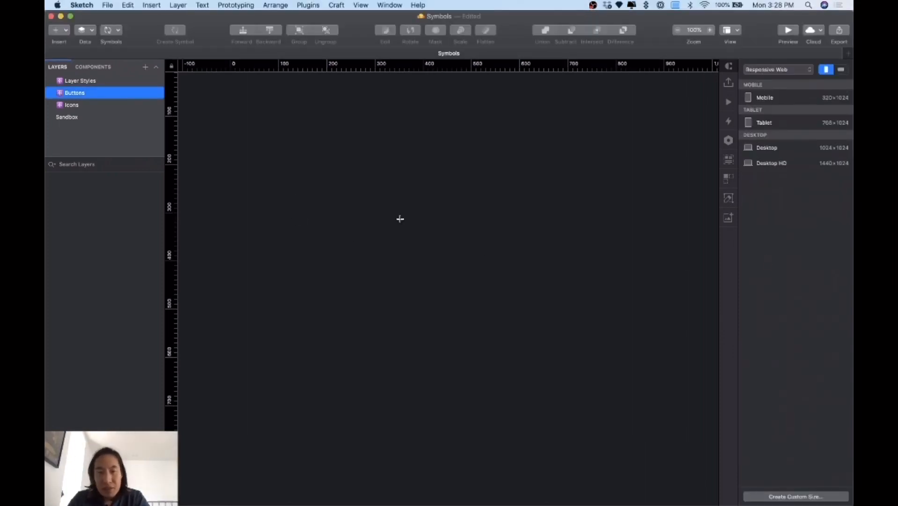
{"action": "left_click_drag", "start_coordinate": [272, 188], "coordinate": [370, 239]}
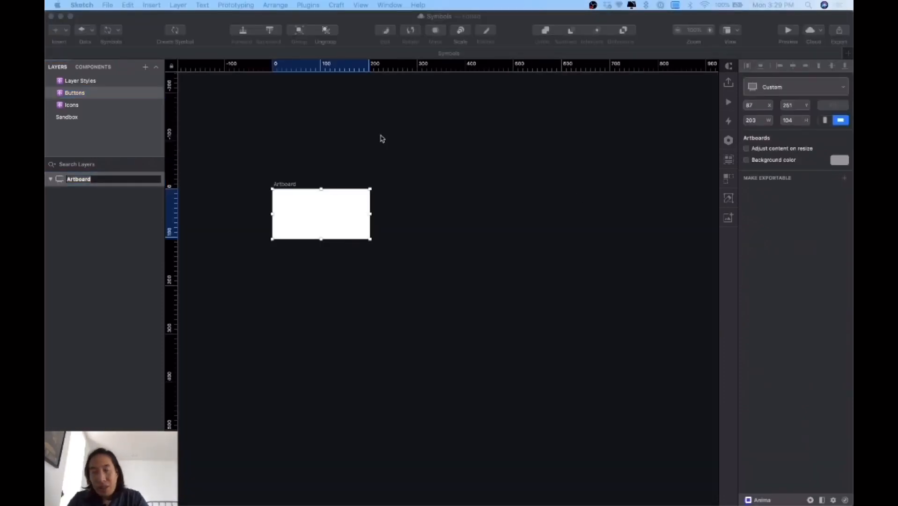
- Set the artboard's width to 106 and its height to 48
{"action": "left_click", "coordinate": [753, 119]}
{"action": "left_click", "coordinate": [753, 120]}
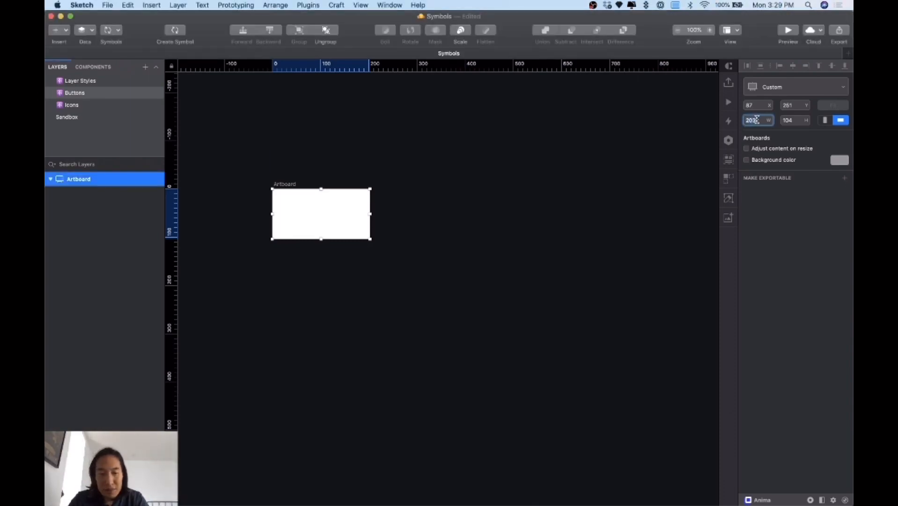
{"action": "type", "text": "108"}
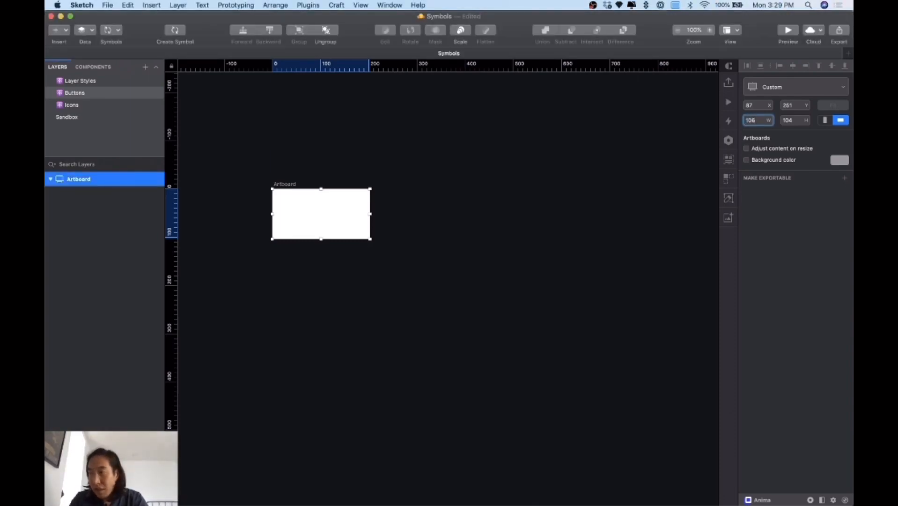
{"action": "key", "text": "Tab"}
{"action": "type", "text": "48"}
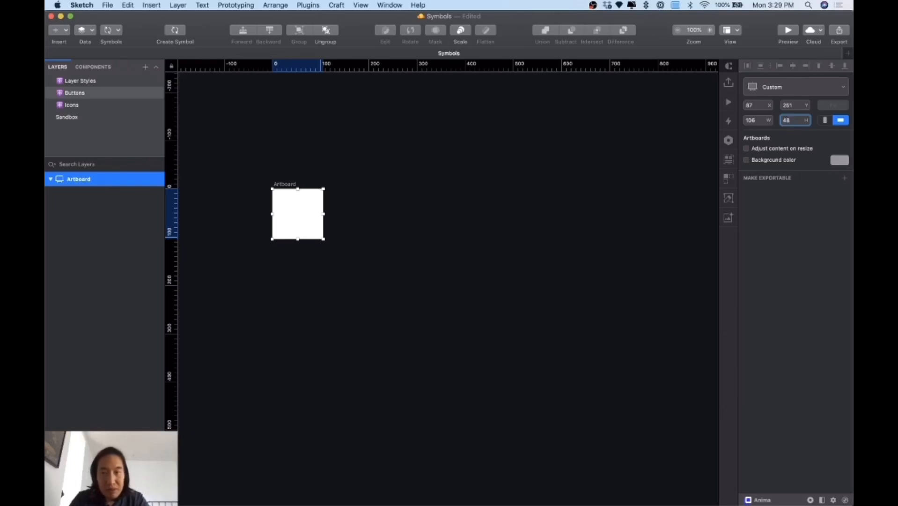
{"action": "key", "text": "Return"}
{"action": "left_click", "coordinate": [343, 150]}
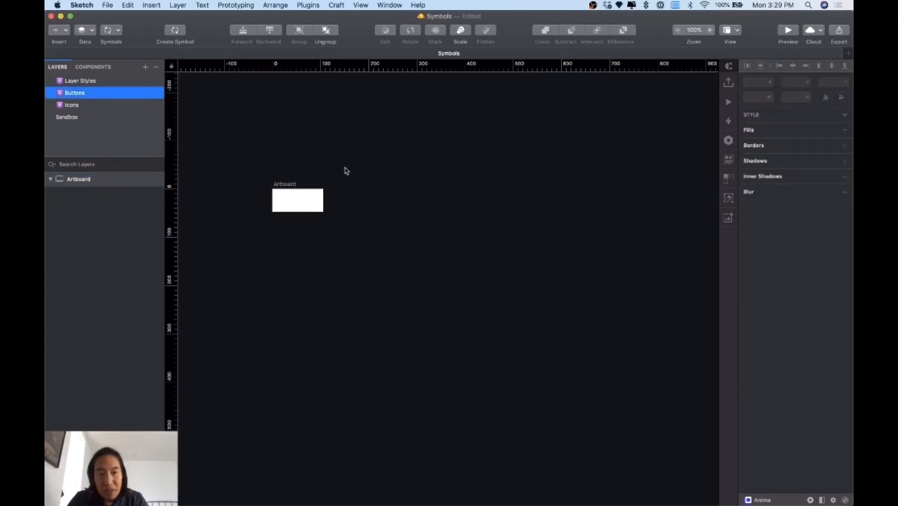
- Draw a second custom artboard 75 × 40 beside the first, with their top edges aligned
{"action": "scroll", "coordinate": [349, 175], "scroll_direction": "left", "scroll_amount": 2}
{"action": "scroll", "coordinate": [348, 176], "scroll_direction": "up", "scroll_amount": 1}
{"action": "scroll", "coordinate": [354, 182], "scroll_direction": "up", "scroll_amount": 5}
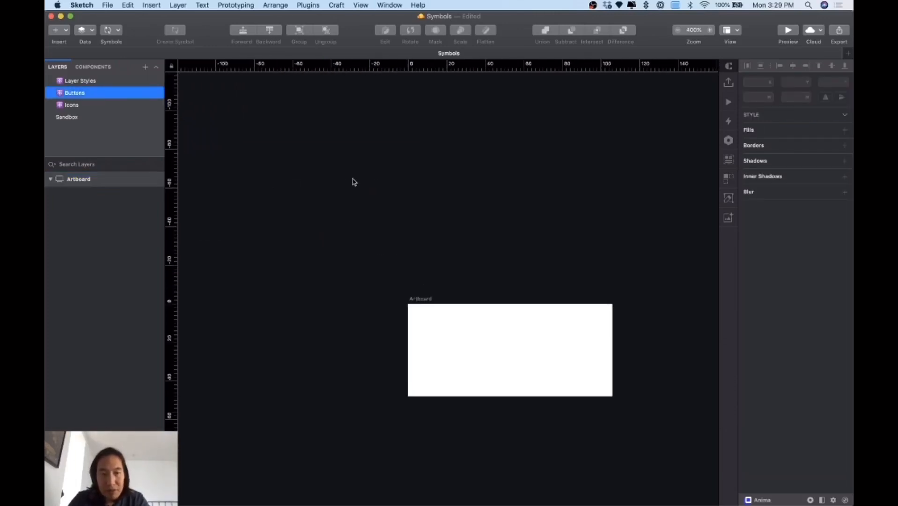
{"action": "scroll", "coordinate": [353, 182], "scroll_direction": "left", "scroll_amount": 1}
{"action": "scroll", "coordinate": [352, 182], "scroll_direction": "down", "scroll_amount": 3}
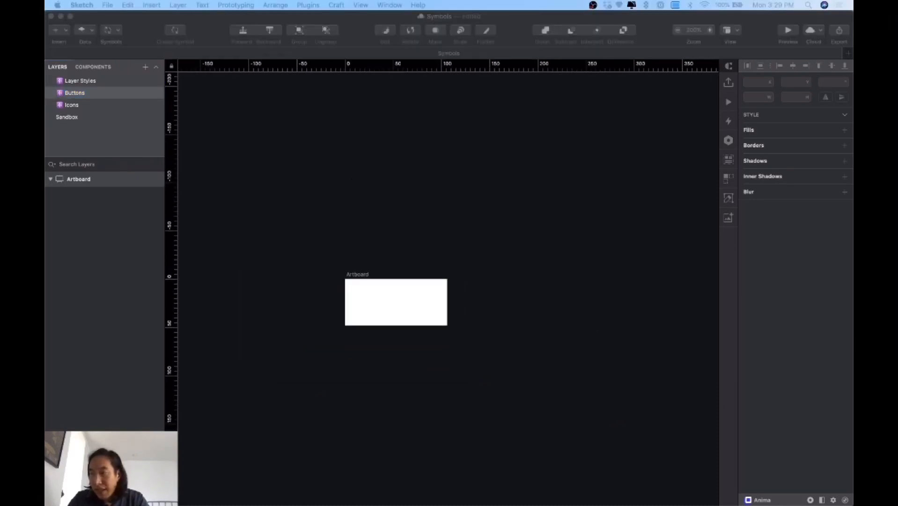
{"action": "left_click", "coordinate": [472, 293]}
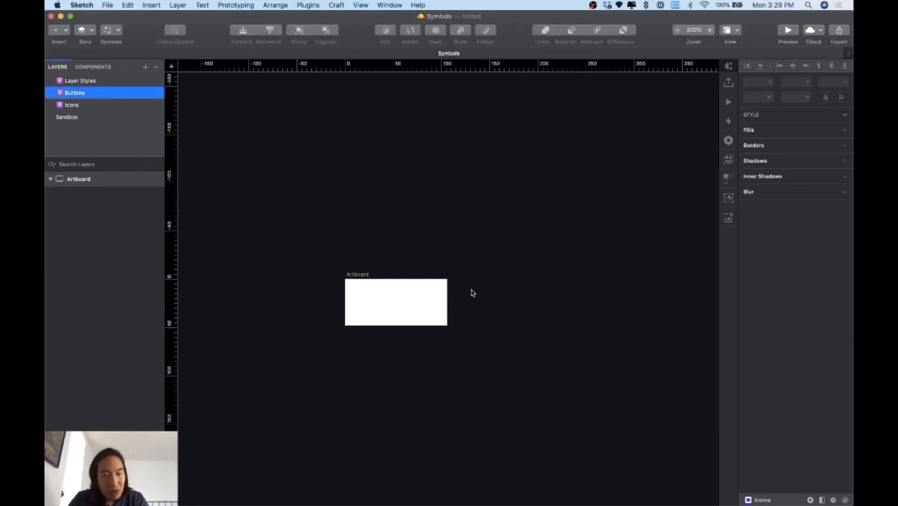
{"action": "key", "text": "a"}
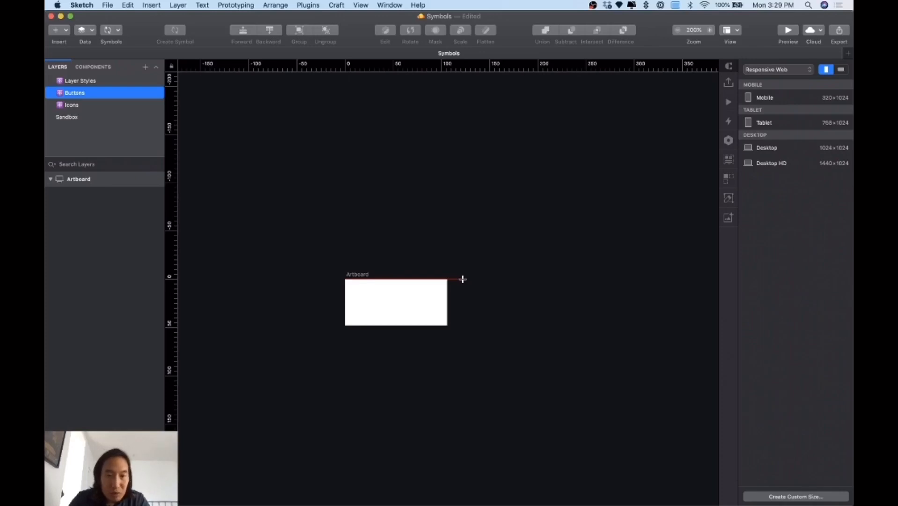
{"action": "left_click_drag", "start_coordinate": [463, 279], "coordinate": [535, 317]}
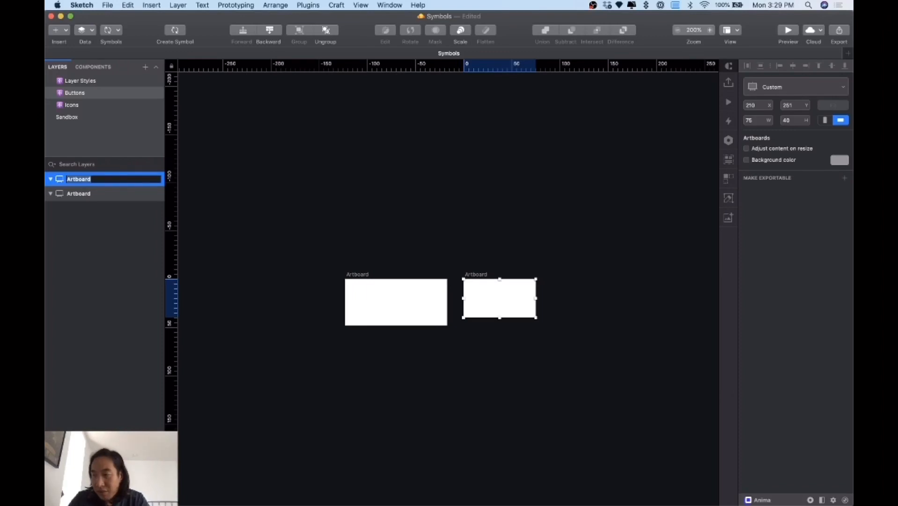
{"action": "key", "text": "super+Tab"}
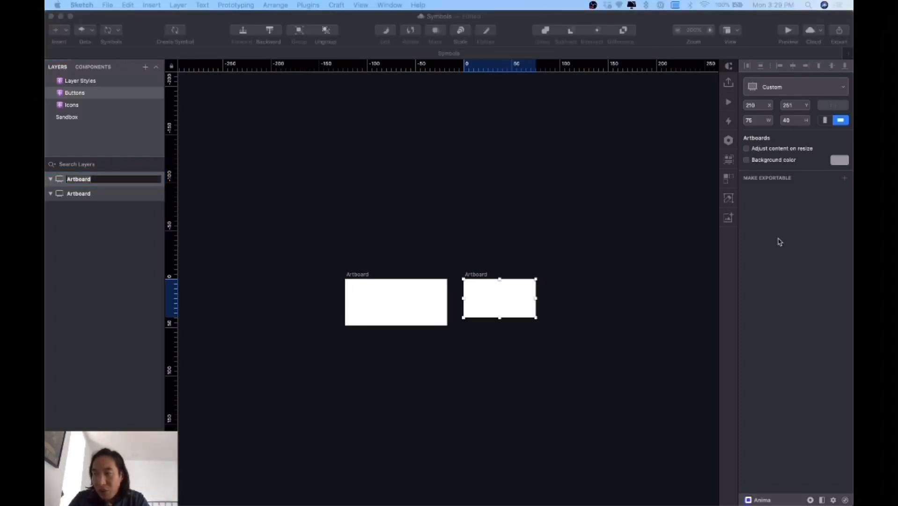
- Draw a third custom artboard 70 × 32 after the second one, aligned to the same top edge
{"action": "left_click", "coordinate": [582, 284]}
{"action": "scroll", "coordinate": [583, 288], "scroll_direction": "right", "scroll_amount": 5}
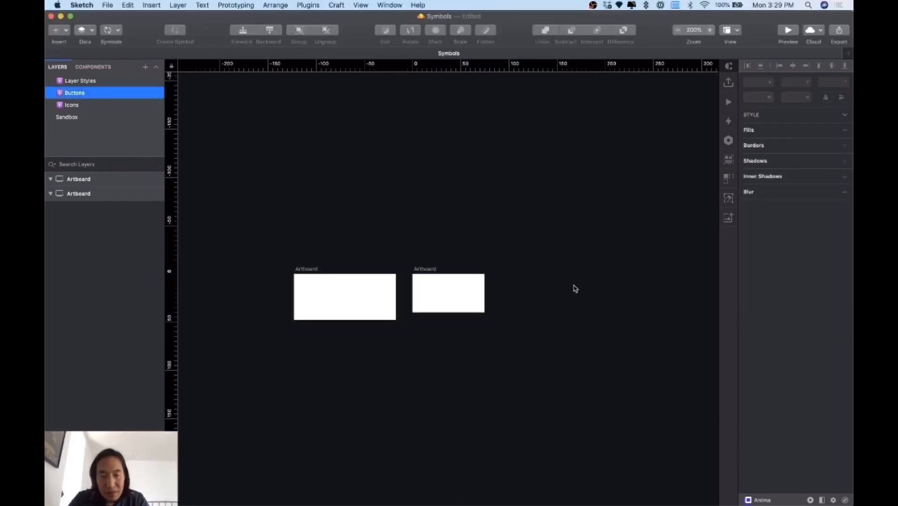
{"action": "key", "text": "a"}
{"action": "left_click_drag", "start_coordinate": [503, 273], "coordinate": [570, 305]}
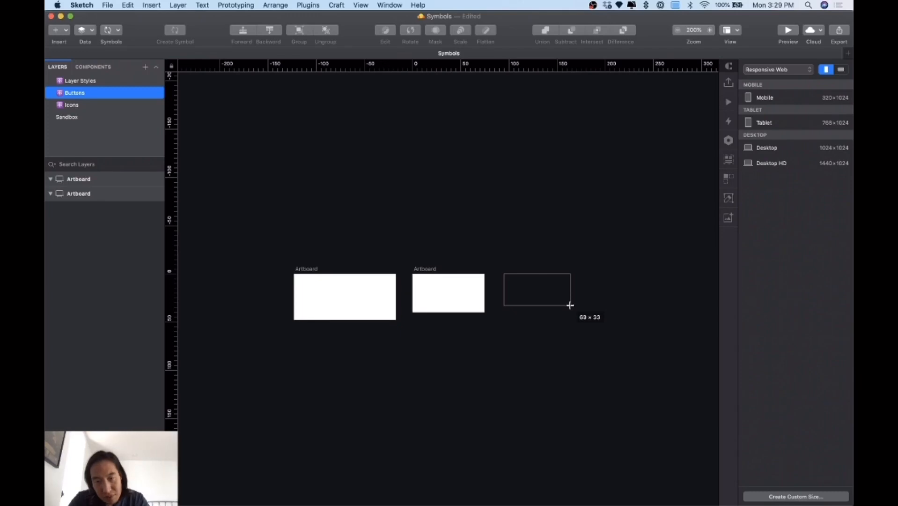
{"action": "left_click_drag", "start_coordinate": [570, 306], "coordinate": [571, 305]}
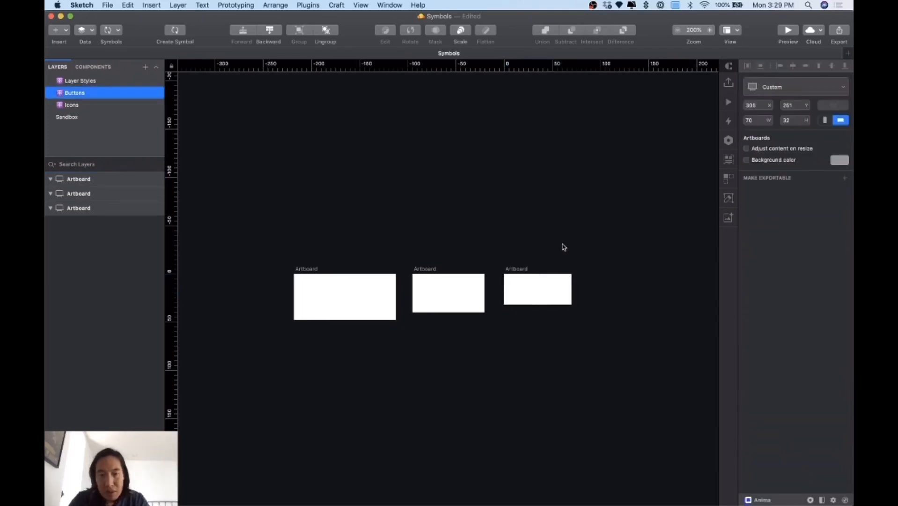
- Rename the 106 × 48 artboard as "Size / Large"
{"action": "left_click", "coordinate": [304, 270]}
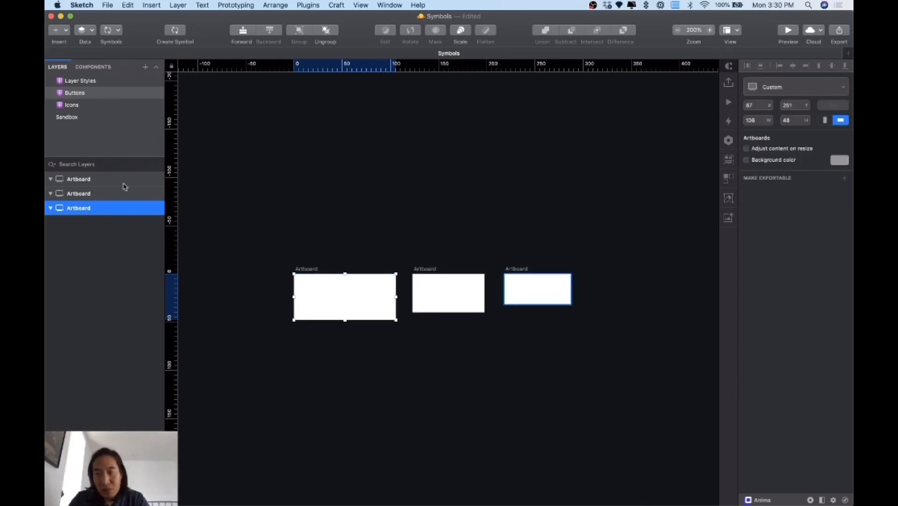
{"action": "double_click", "coordinate": [78, 209]}
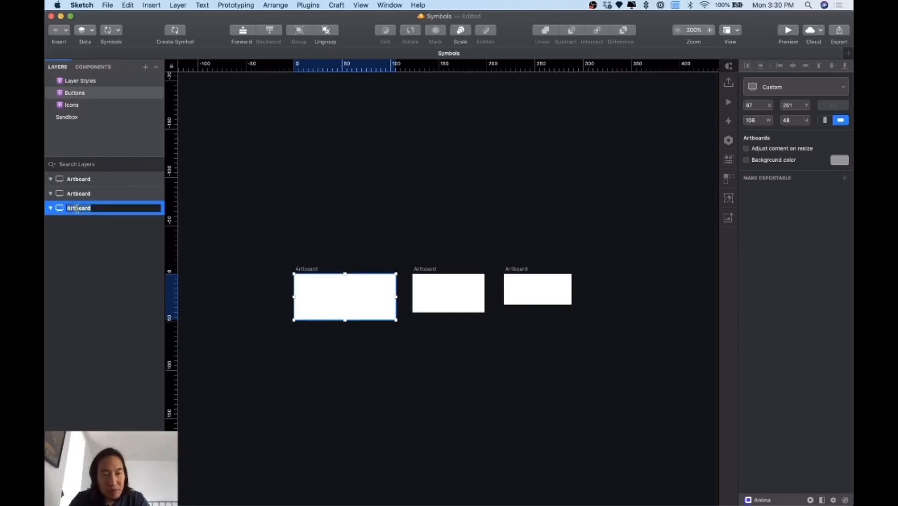
{"action": "type", "text": "Butto"}
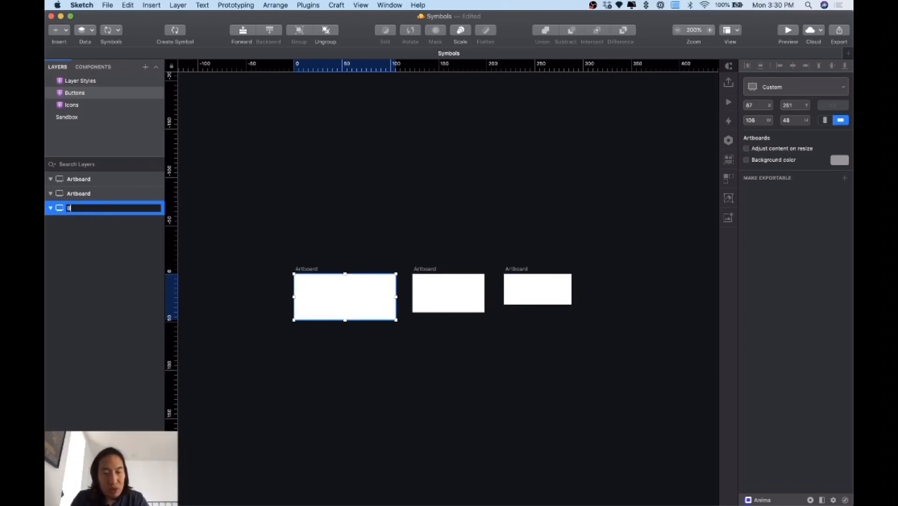
{"action": "key", "text": "BackSpace"}
{"action": "key", "text": "BackSpace"}
{"action": "key", "text": "BackSpace"}
{"action": "key", "text": "BackSpace"}
{"action": "key", "text": "BackSpace"}
{"action": "key", "text": "BackSpace"}
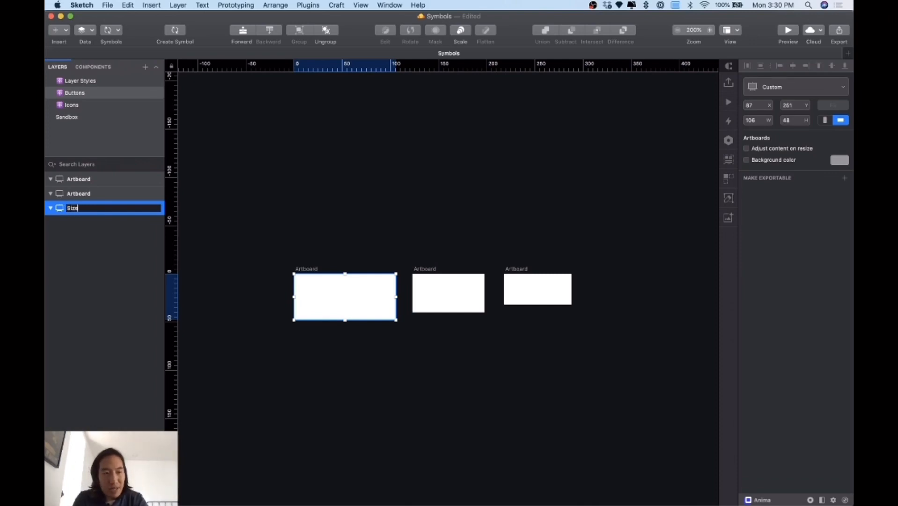
{"action": "type", "text": "Size / Lar"}
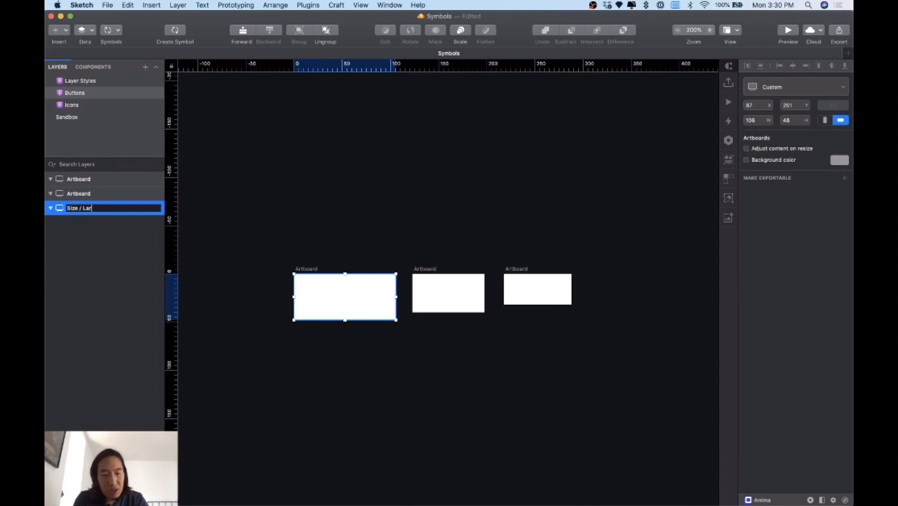
{"action": "type", "text": "ge"}
{"action": "key", "text": "Return"}
- Rename the middle artboard as "Size / Medium"
{"action": "left_click", "coordinate": [440, 279]}
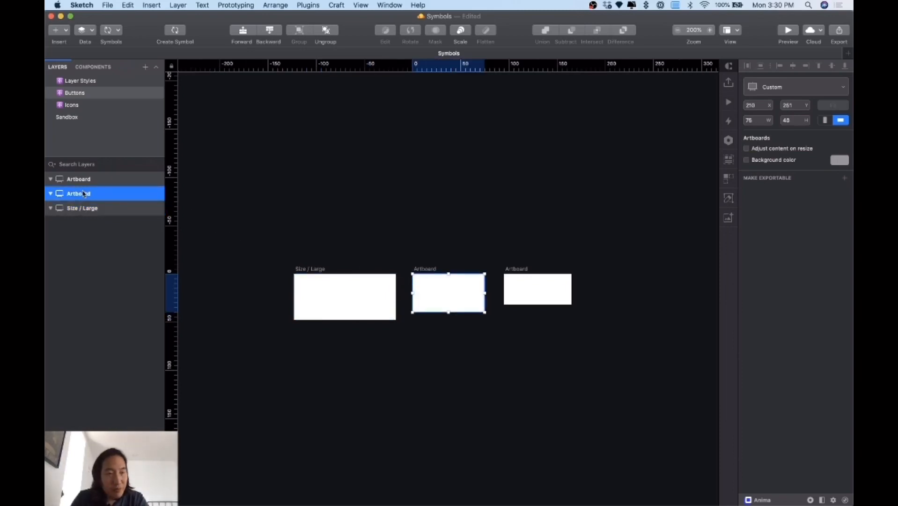
{"action": "key", "text": "super+r"}
{"action": "type", "text": "Size "}
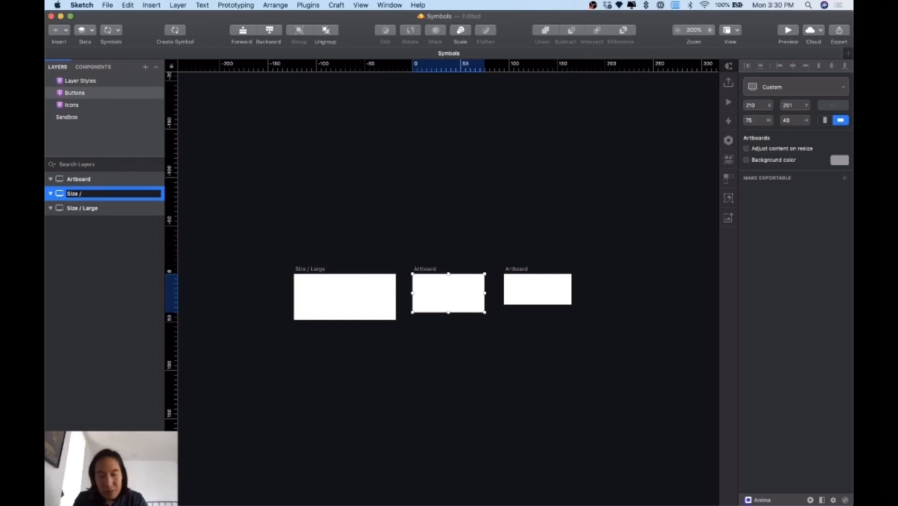
{"action": "type", "text": "/ Medium"}
{"action": "key", "text": "Return"}
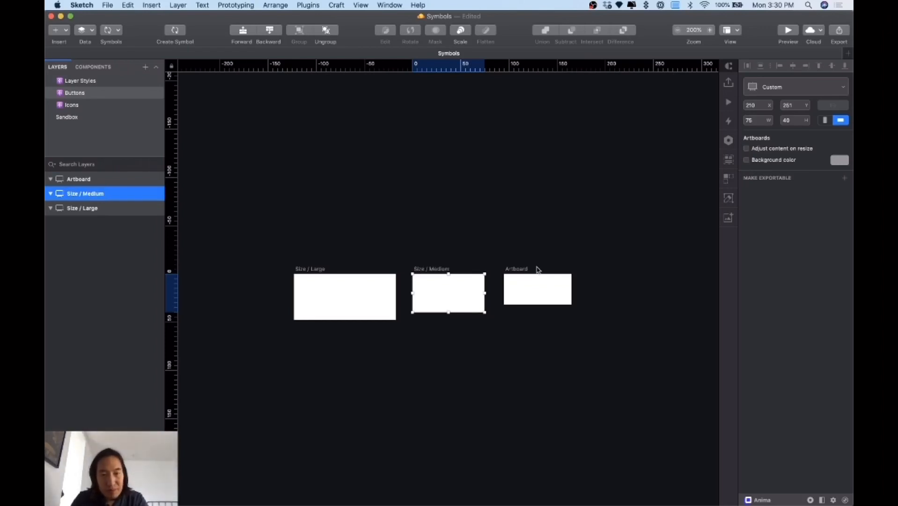
- Rename the smallest artboard as "Size / Small"
{"action": "left_click", "coordinate": [80, 180]}
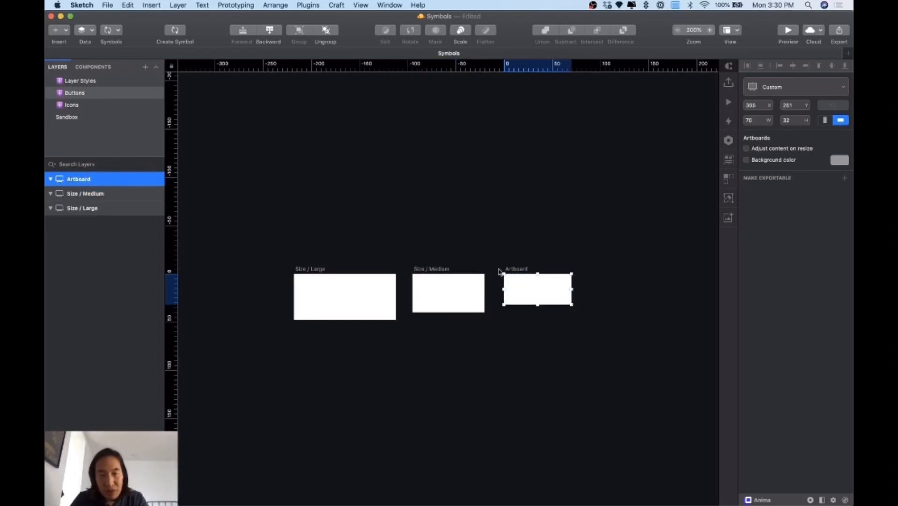
{"action": "double_click", "coordinate": [79, 180]}
{"action": "type", "text": "Size"}
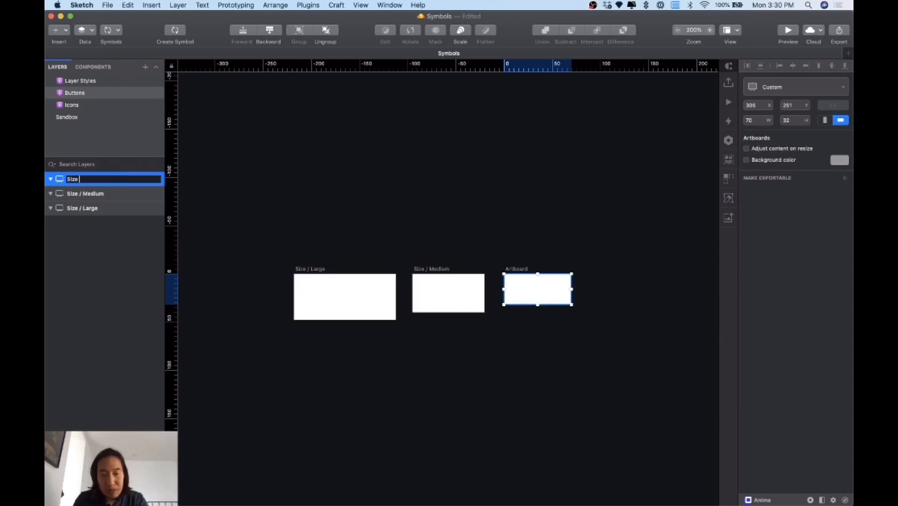
{"action": "type", "text": " / Small"}
{"action": "left_click", "coordinate": [524, 392]}
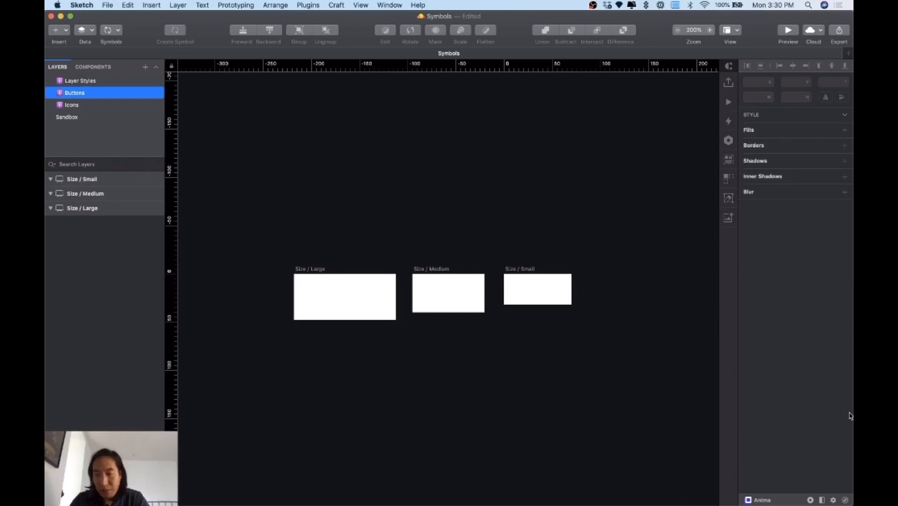
- Draw a 106 × 48 rectangle filling the Size / Large artboard and turn off its border
{"action": "key", "text": "r"}
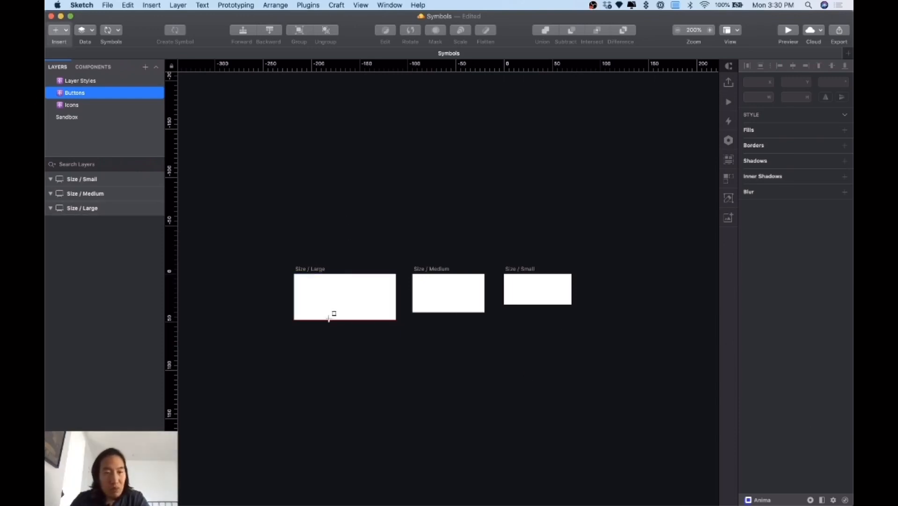
{"action": "mouse_move", "coordinate": [305, 284]}
{"action": "left_mouse_down"}
{"action": "mouse_move", "coordinate": [374, 313]}
{"action": "mouse_move", "coordinate": [381, 301]}
{"action": "mouse_move", "coordinate": [384, 319]}
{"action": "left_mouse_up"}
{"action": "mouse_move", "coordinate": [340, 294]}
{"action": "left_mouse_down"}
{"action": "mouse_move", "coordinate": [333, 285]}
{"action": "mouse_move", "coordinate": [397, 320]}
{"action": "left_mouse_up"}
{"action": "scroll", "coordinate": [664, 346], "scroll_direction": "down", "scroll_amount": 2}
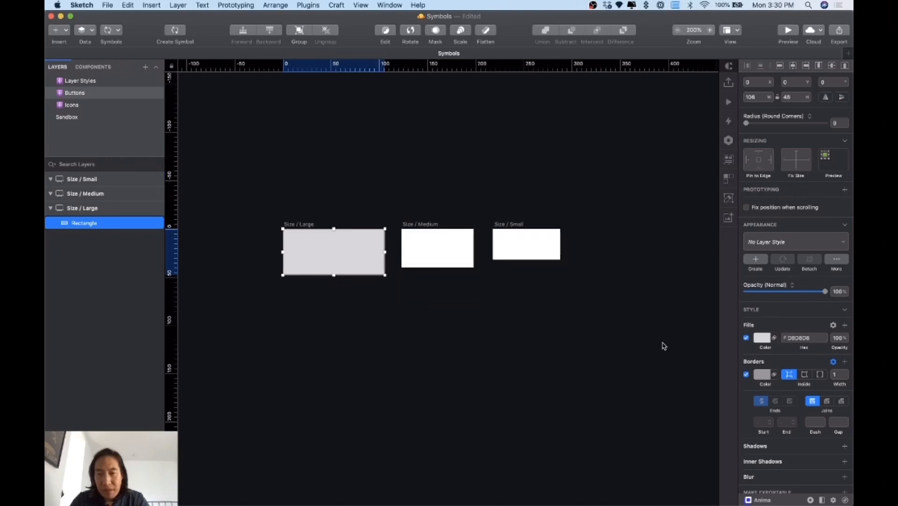
{"action": "left_click", "coordinate": [747, 375]}
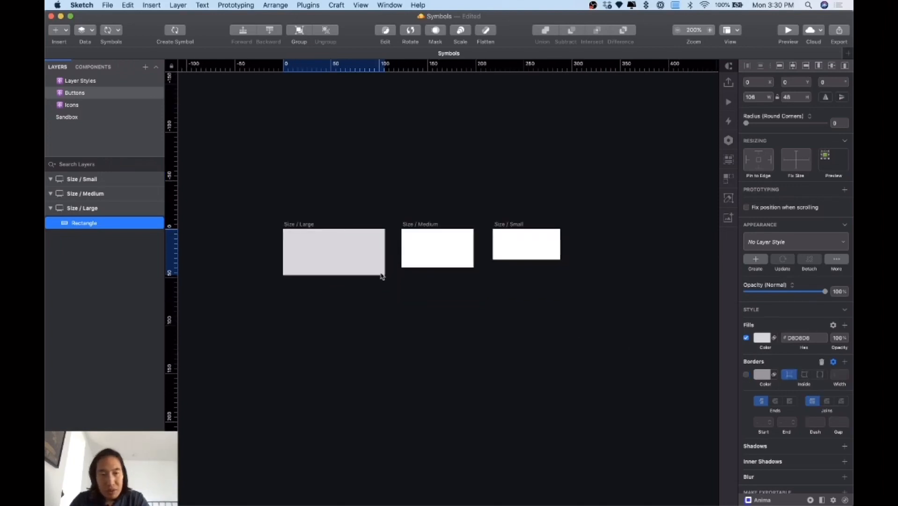
- Round the Size / Large rectangle's corners to the maximum radius of 24 to form a pill shape
{"action": "left_click", "coordinate": [401, 298]}
{"action": "left_click", "coordinate": [361, 267]}
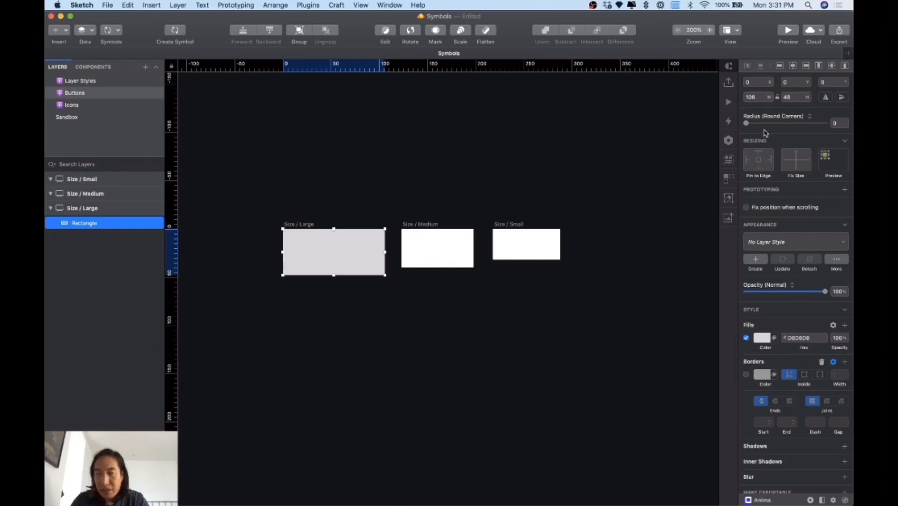
{"action": "left_click_drag", "start_coordinate": [763, 123], "coordinate": [826, 124]}
{"action": "left_click", "coordinate": [614, 250]}
{"action": "scroll", "coordinate": [612, 251], "scroll_direction": "left", "scroll_amount": 3}
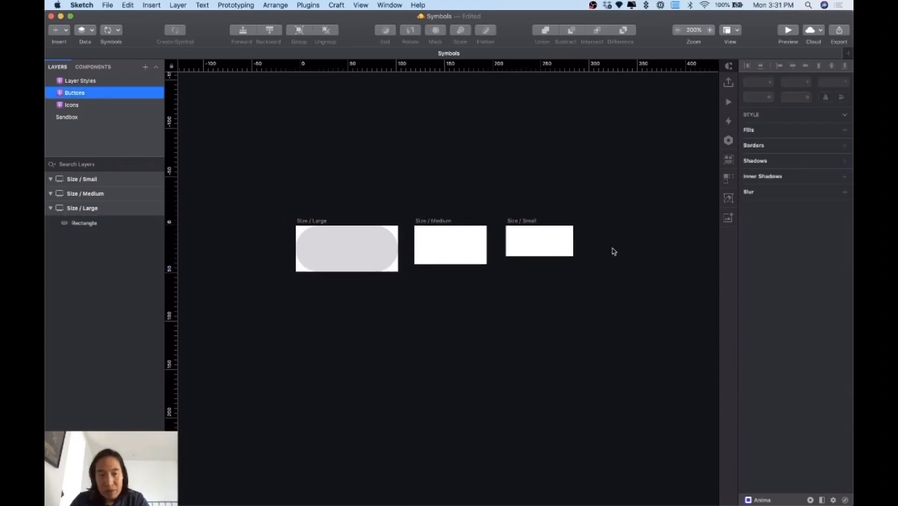
- Rename the rounded rectangle in the Size / Large artboard as "Background Color"
{"action": "left_click", "coordinate": [399, 263]}
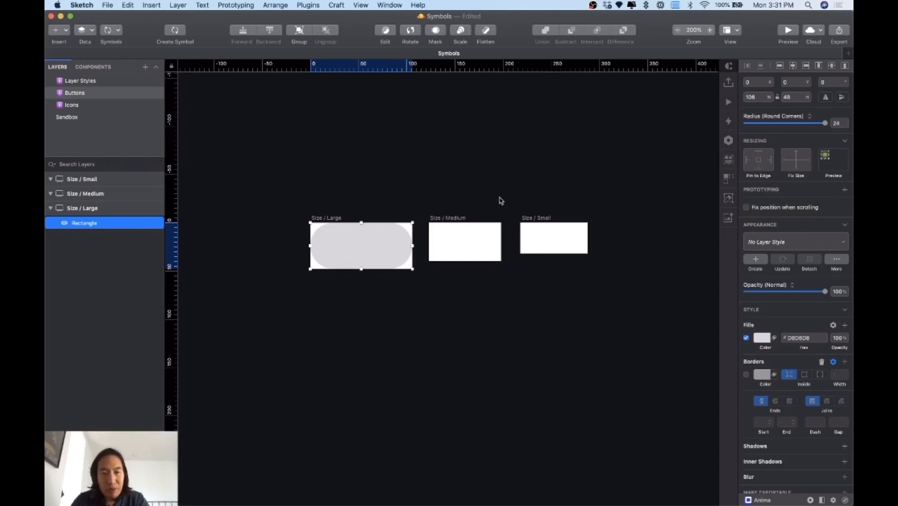
{"action": "left_click", "coordinate": [393, 199]}
{"action": "left_click", "coordinate": [378, 249]}
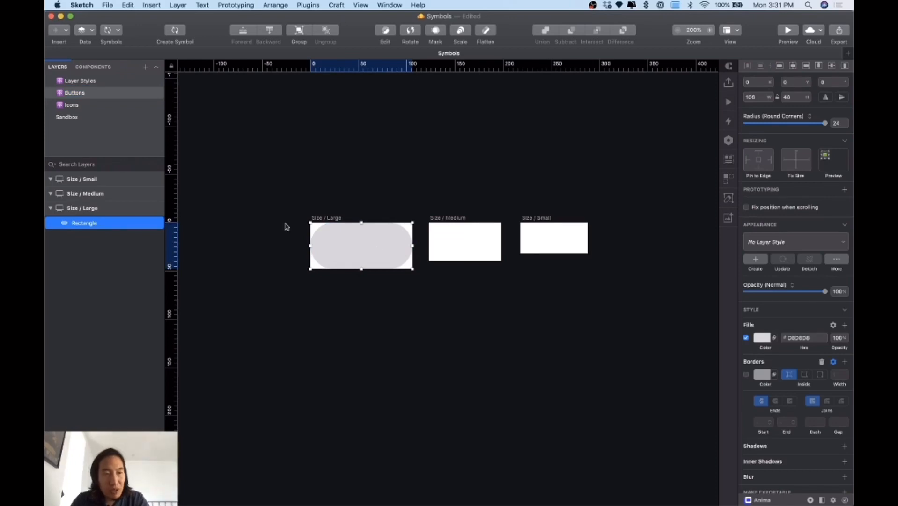
{"action": "double_click", "coordinate": [76, 224]}
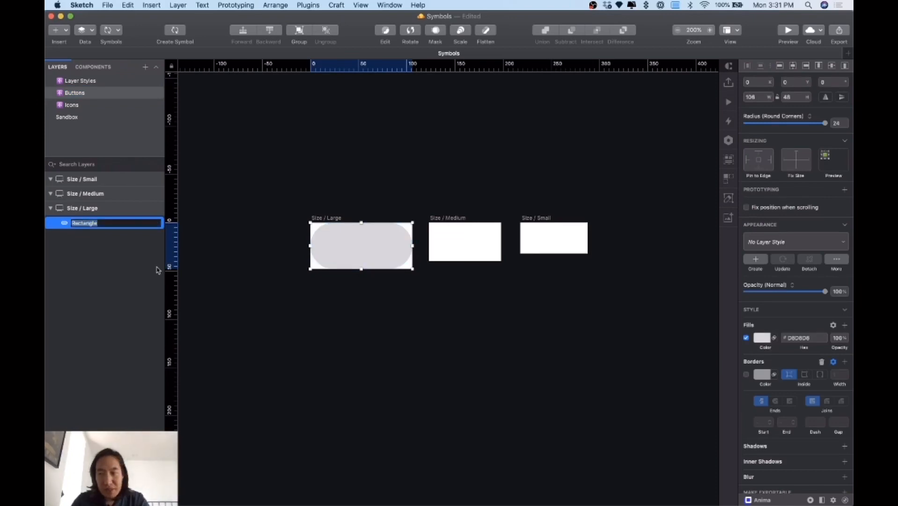
{"action": "type", "text": "Backg"}
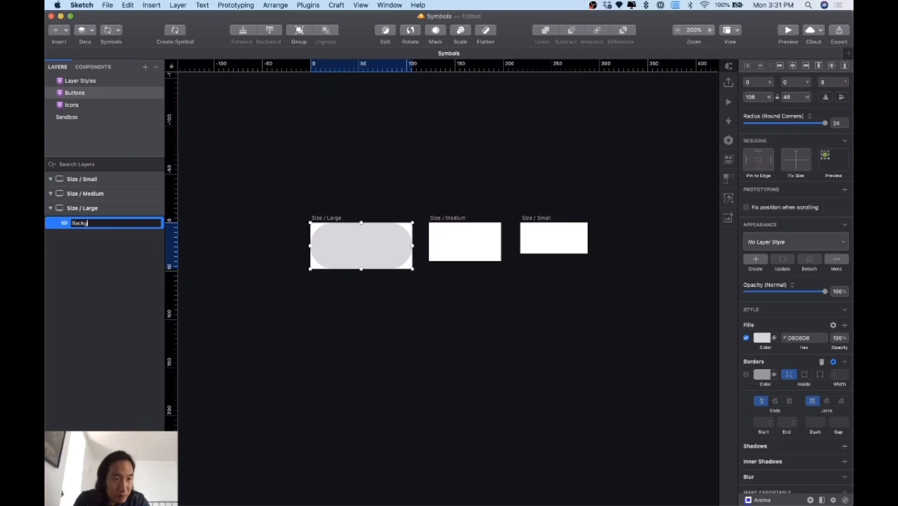
{"action": "type", "text": "round Colo"}
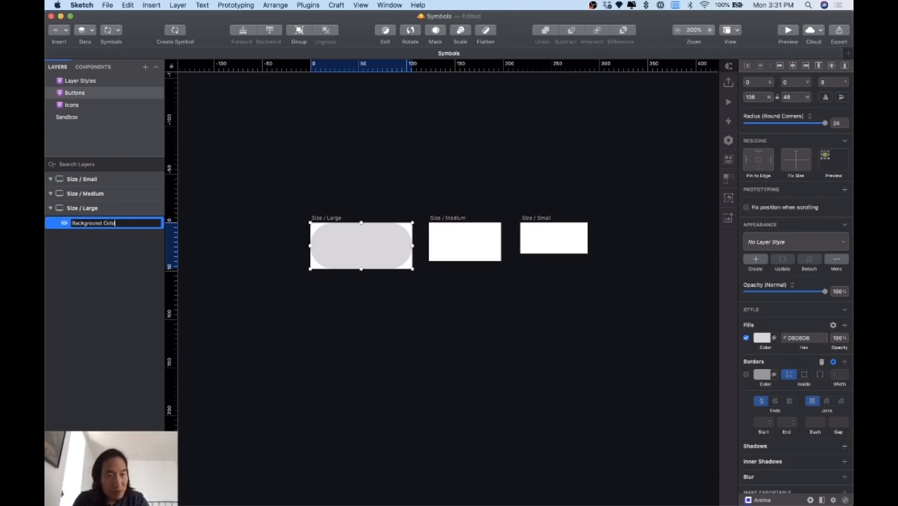
{"action": "type", "text": "r"}
{"action": "key", "text": "Return"}
- Copy the Background Color shape into the Size / Medium artboard and resize it to 75 × 40 to fill the artboard
{"action": "left_click", "coordinate": [375, 192]}
{"action": "left_click", "coordinate": [370, 242]}
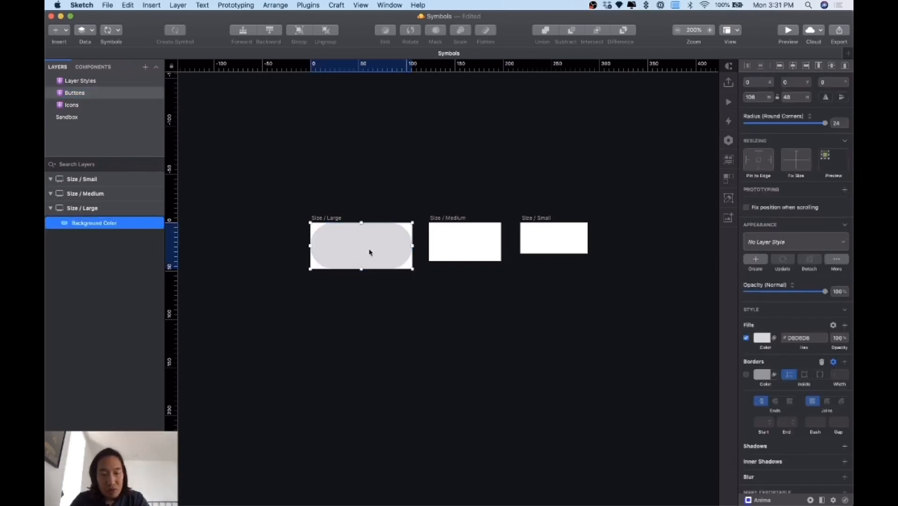
{"action": "left_click", "coordinate": [436, 244]}
{"action": "key", "text": "super+v"}
{"action": "left_click_drag", "start_coordinate": [529, 268], "coordinate": [502, 262]}
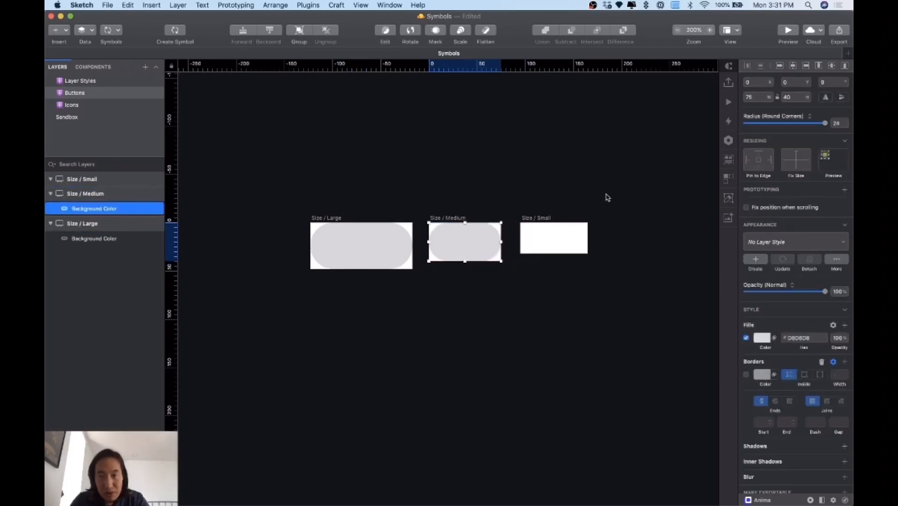
- Copy the Background Color shape into the Size / Small artboard and resize it to fill the 70 × 32 artboard
{"action": "left_click", "coordinate": [546, 221]}
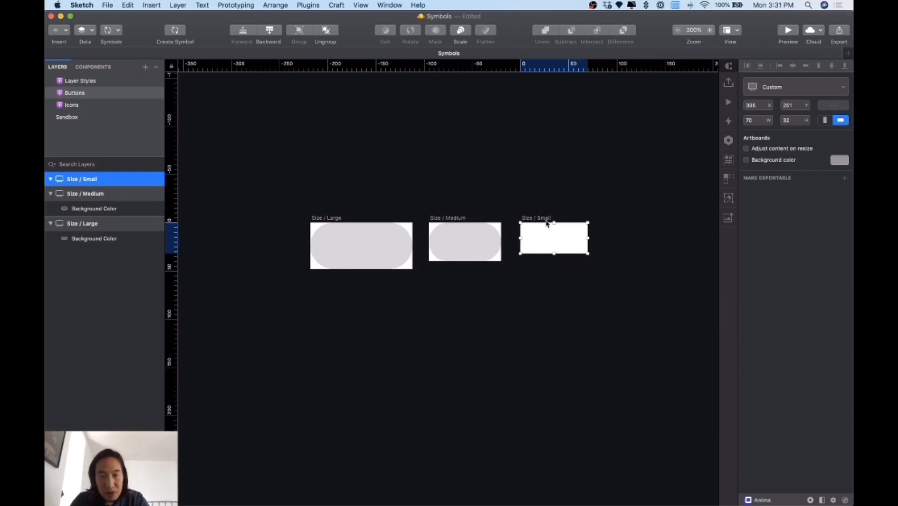
{"action": "left_click", "coordinate": [475, 247]}
{"action": "left_click", "coordinate": [545, 220]}
{"action": "key", "text": "super+v"}
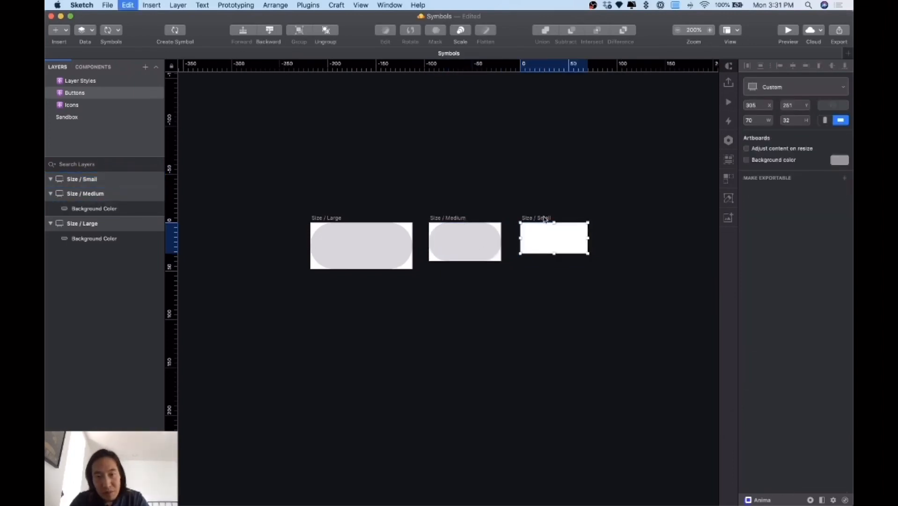
{"action": "left_click_drag", "start_coordinate": [591, 258], "coordinate": [588, 253]}
{"action": "left_click", "coordinate": [608, 227]}
{"action": "left_click", "coordinate": [554, 250]}
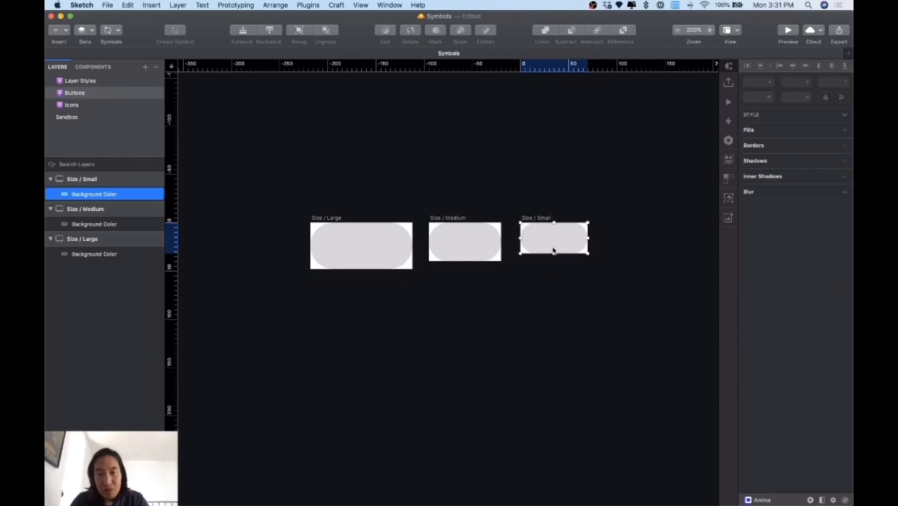
- Set the Background Color corner radius to its maximum in Size / Small (16) and Size / Medium (20)
{"action": "left_click_drag", "start_coordinate": [825, 124], "coordinate": [847, 126]}
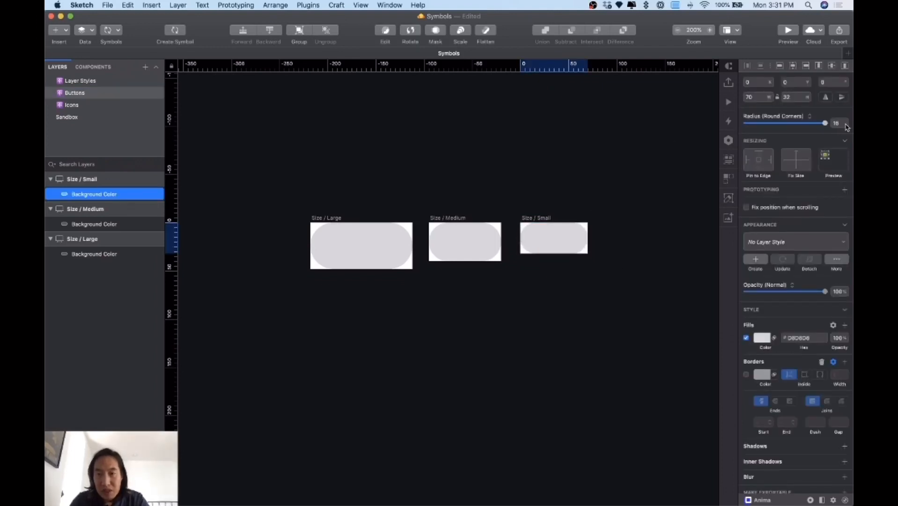
{"action": "left_click", "coordinate": [432, 255]}
{"action": "left_click", "coordinate": [445, 250]}
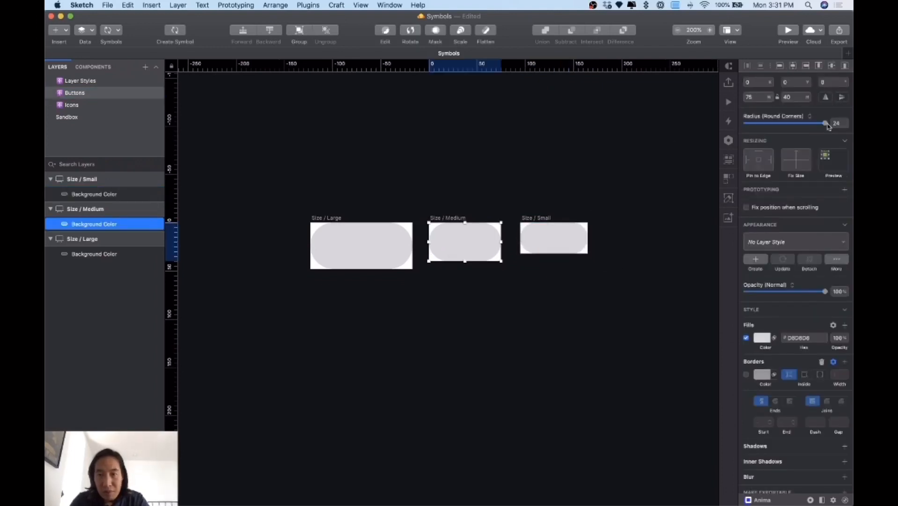
{"action": "left_click_drag", "start_coordinate": [827, 123], "coordinate": [835, 123]}
{"action": "left_click", "coordinate": [509, 155]}
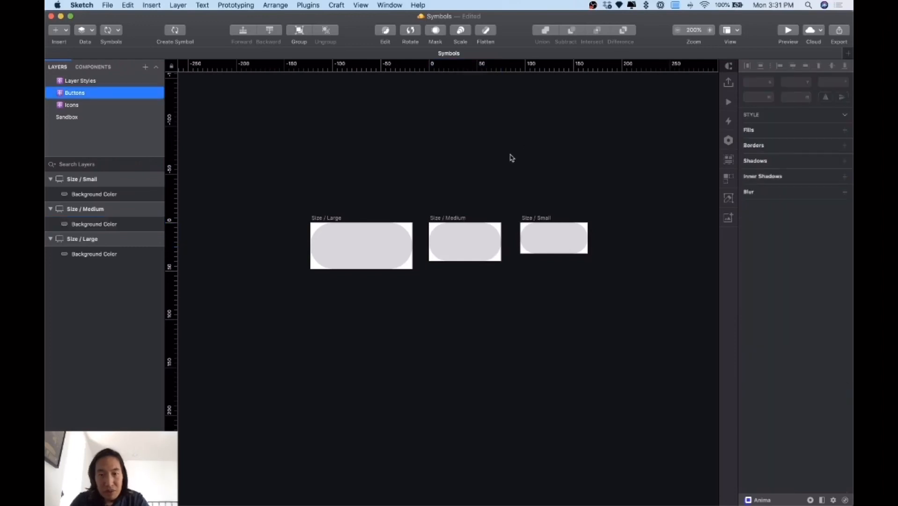
{"action": "left_click", "coordinate": [399, 249]}
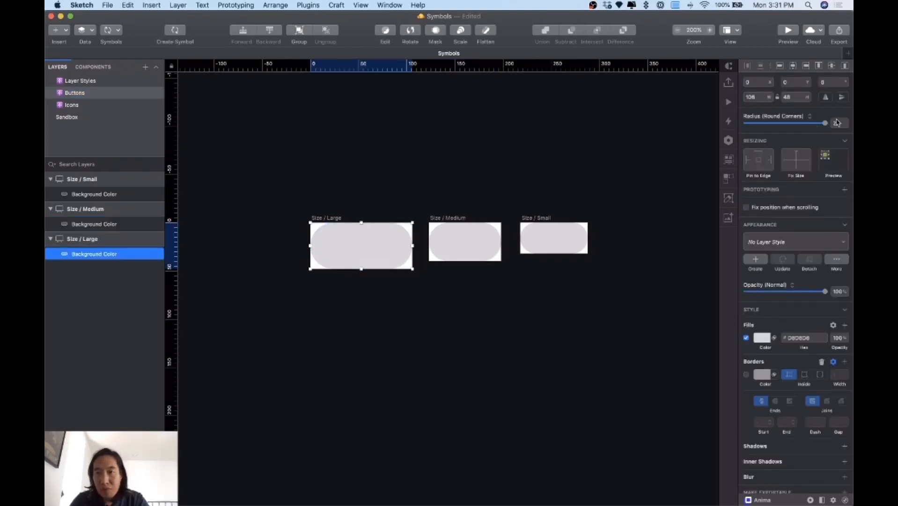
{"action": "left_click", "coordinate": [541, 150]}
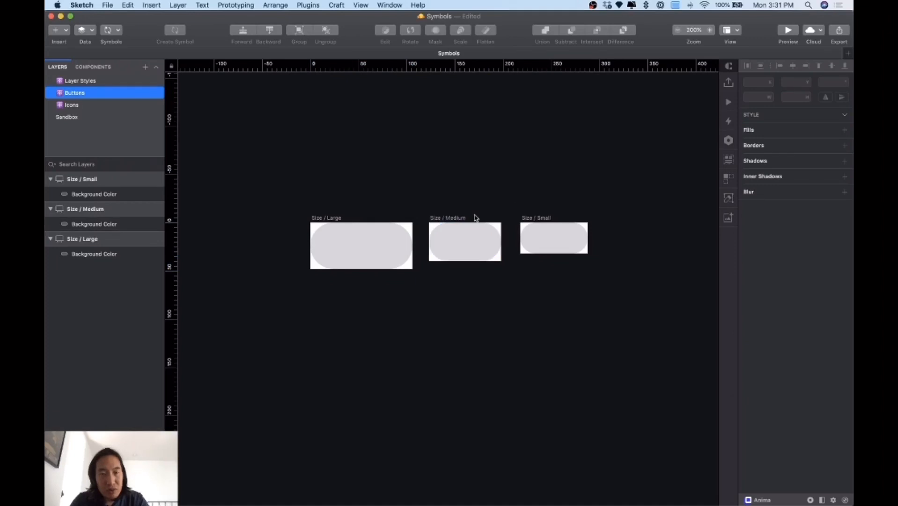
{"action": "left_click", "coordinate": [540, 228]}
{"action": "left_click", "coordinate": [543, 174]}
- Apply the document's Color / Primary layer style to the Background Color shape in the Size / Large artboard
{"action": "left_click", "coordinate": [378, 260]}
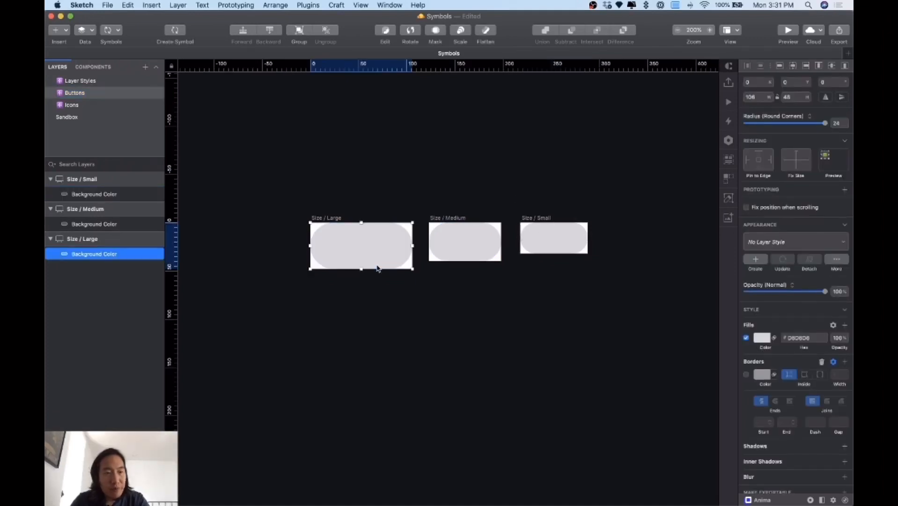
{"action": "key", "text": "Escape"}
{"action": "left_click", "coordinate": [361, 246]}
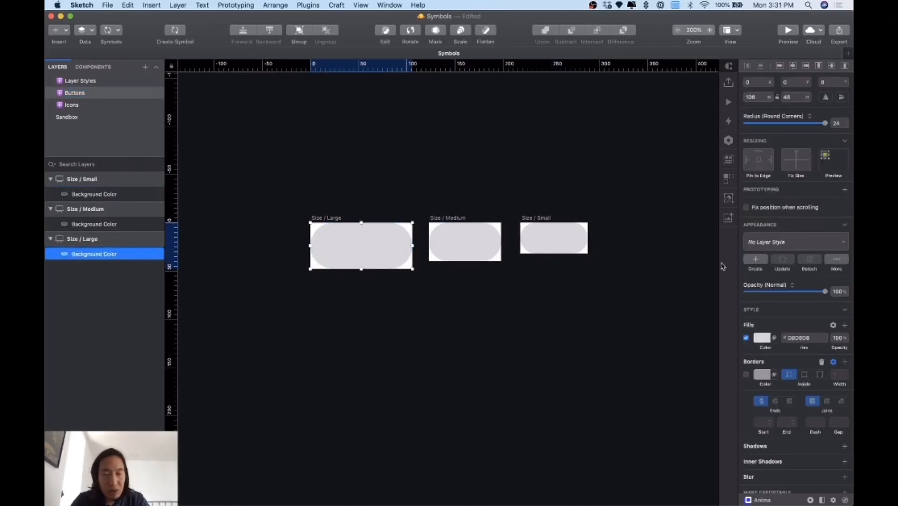
{"action": "left_click", "coordinate": [810, 238]}
{"action": "mouse_move", "coordinate": [791, 269]}
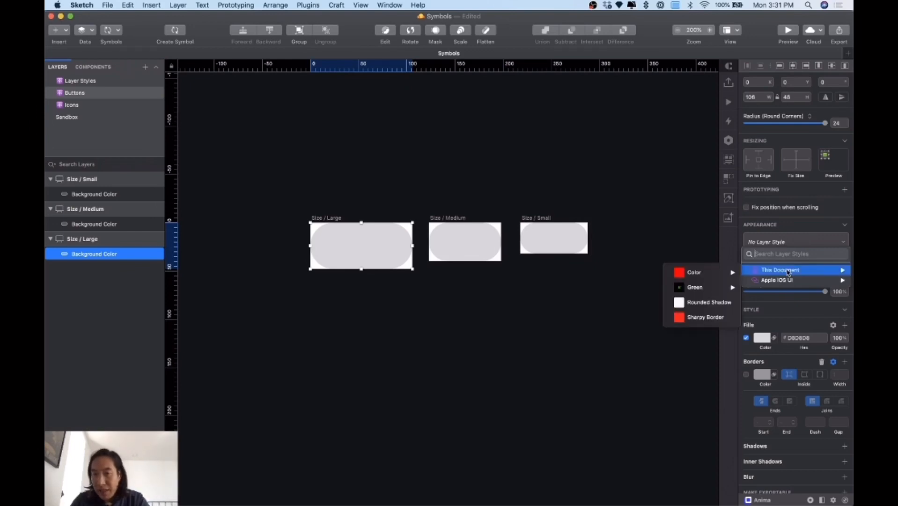
{"action": "mouse_move", "coordinate": [698, 272]}
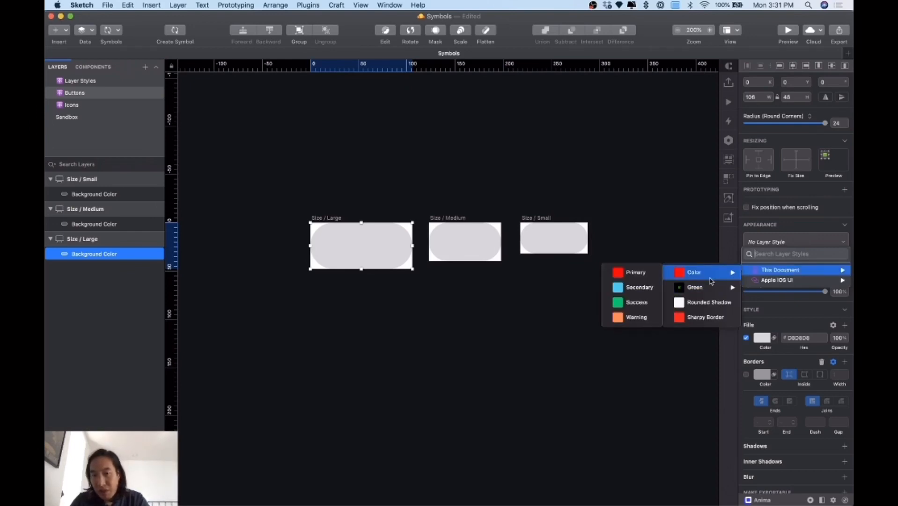
{"action": "left_click", "coordinate": [635, 272]}
{"action": "left_click", "coordinate": [622, 282]}
- Apply the Color / Primary layer style to the Background Color shape in the Size / Medium artboard
{"action": "left_click", "coordinate": [471, 242]}
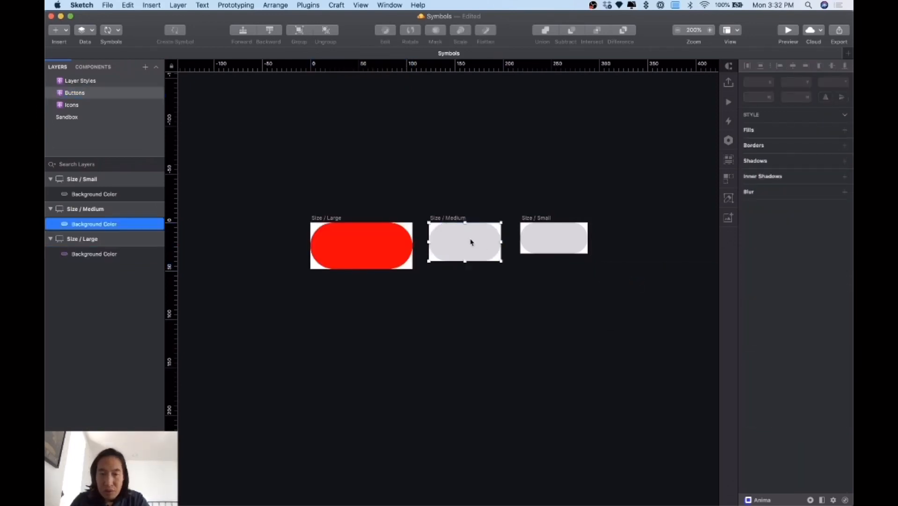
{"action": "left_click", "coordinate": [827, 244]}
{"action": "mouse_move", "coordinate": [785, 272]}
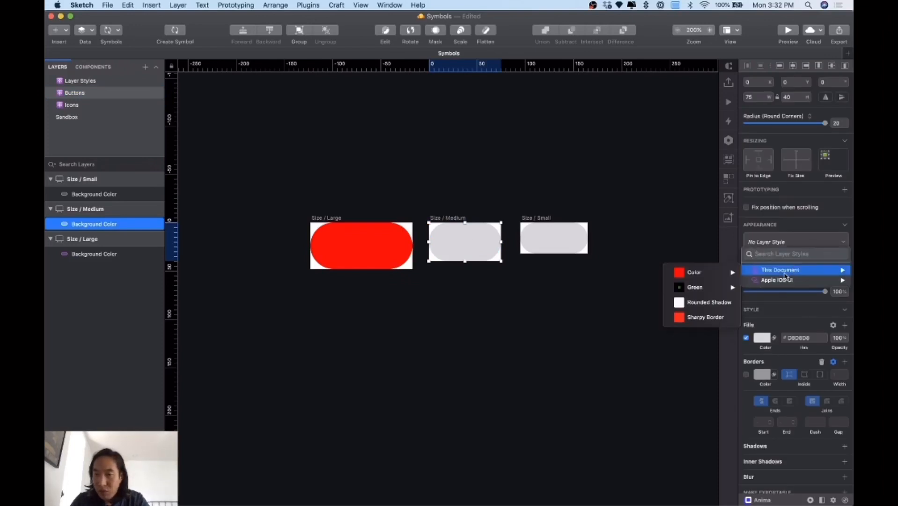
{"action": "mouse_move", "coordinate": [711, 274]}
{"action": "left_click", "coordinate": [630, 272]}
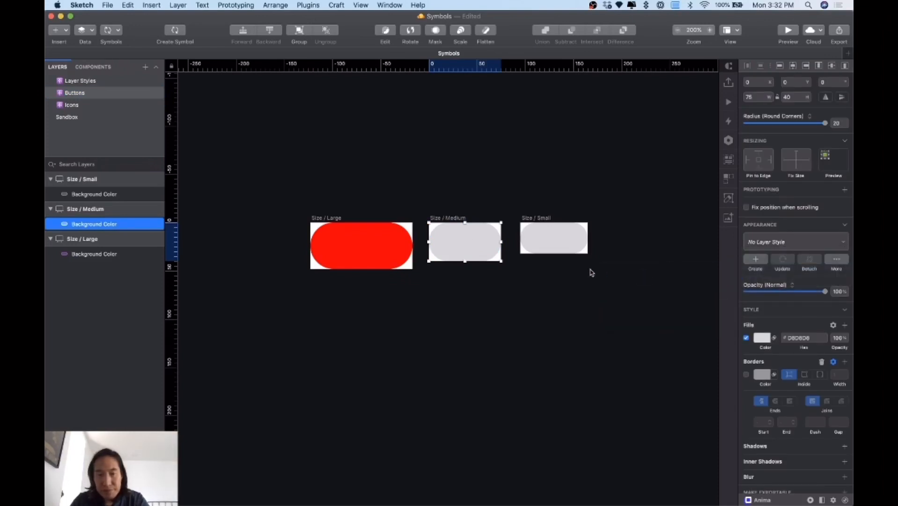
{"action": "left_click", "coordinate": [583, 267]}
- Apply the Color / Primary layer style to the Background Color shape in the Size / Small artboard
{"action": "left_click", "coordinate": [559, 247]}
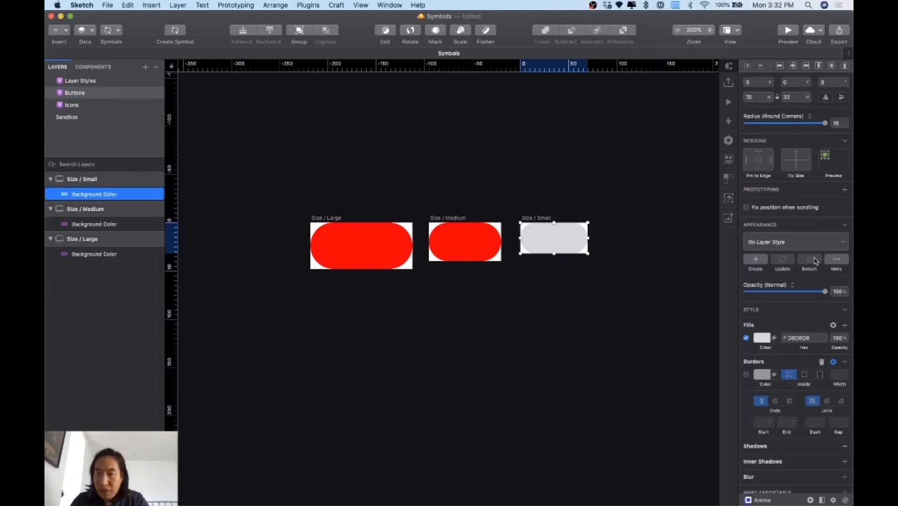
{"action": "left_click", "coordinate": [821, 243]}
{"action": "mouse_move", "coordinate": [787, 270]}
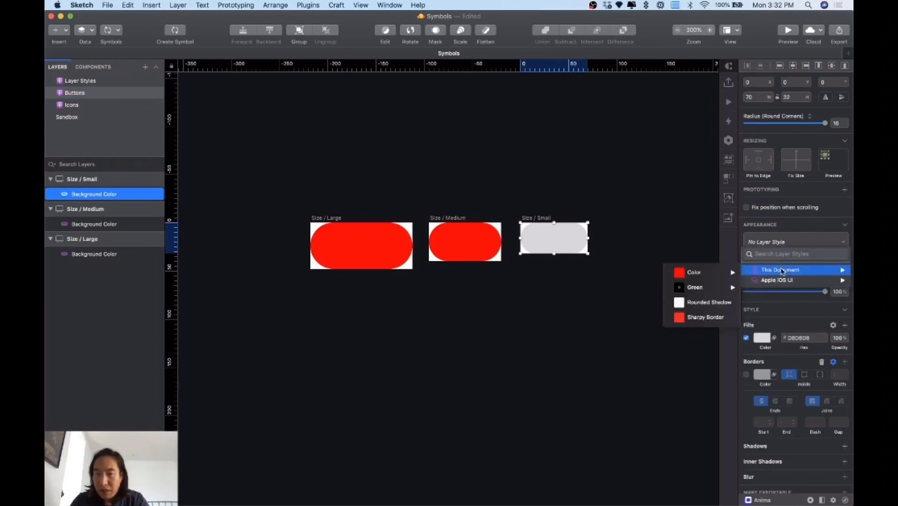
{"action": "mouse_move", "coordinate": [707, 273]}
{"action": "left_click", "coordinate": [645, 276]}
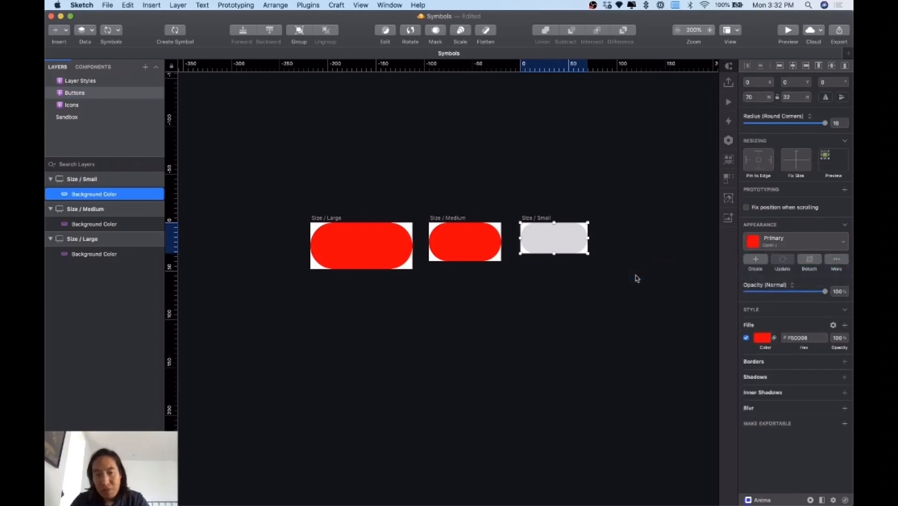
{"action": "left_click", "coordinate": [636, 277]}
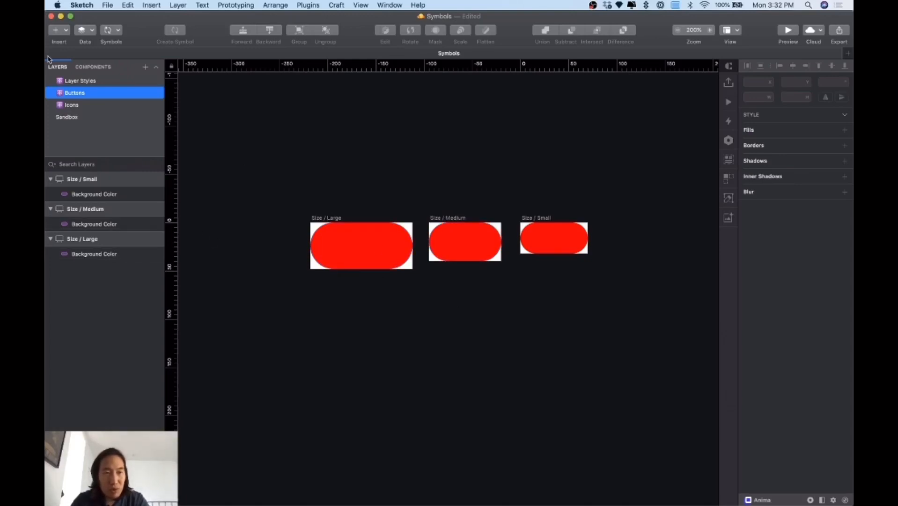
- Add a text layer reading "Label" and move it to the centre of the Size / Large button
{"action": "left_click", "coordinate": [64, 34]}
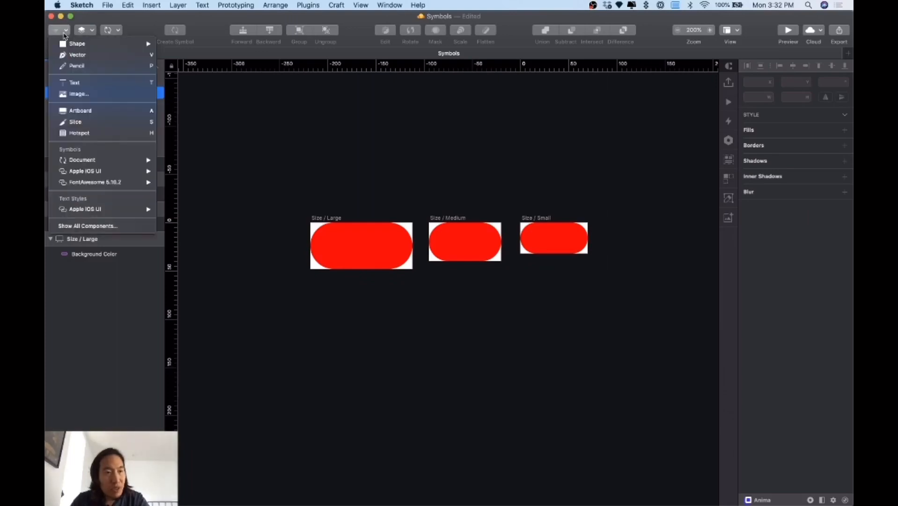
{"action": "left_click", "coordinate": [72, 83]}
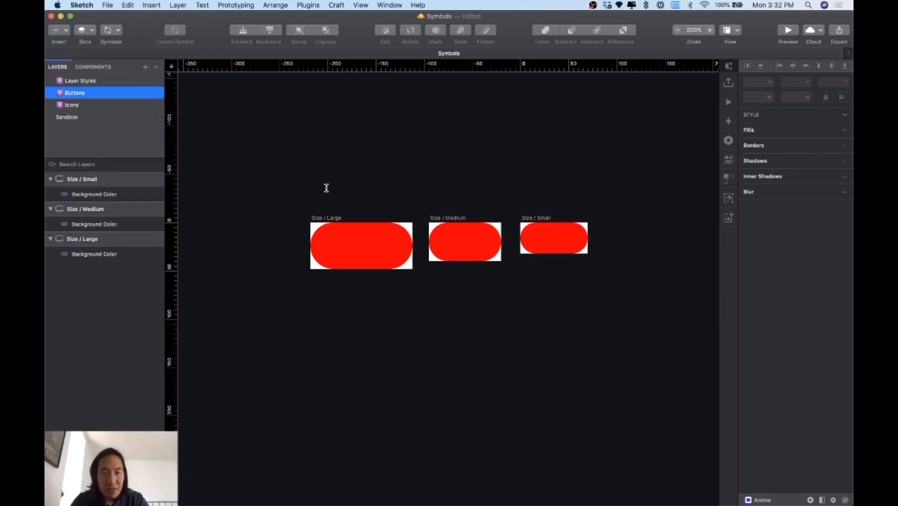
{"action": "left_click", "coordinate": [327, 186]}
{"action": "type", "text": "Label"}
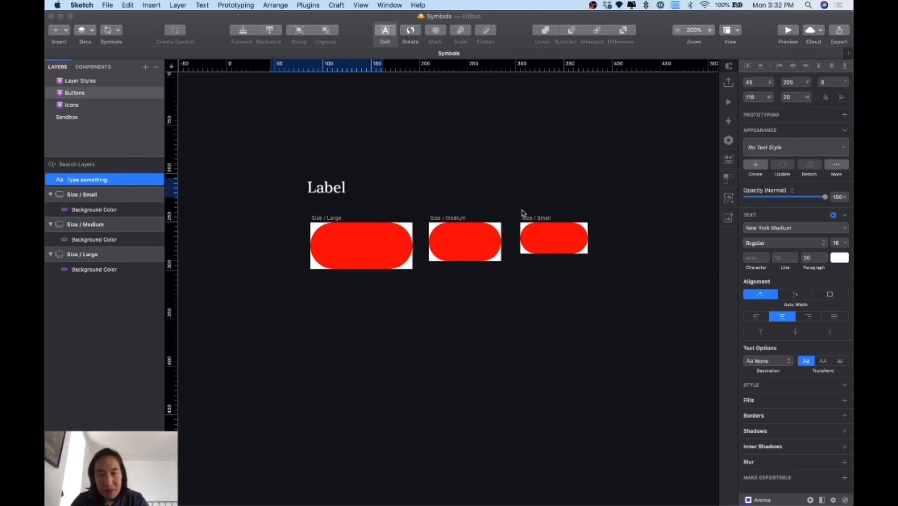
{"action": "left_click", "coordinate": [361, 207]}
{"action": "left_click_drag", "start_coordinate": [340, 192], "coordinate": [365, 253]}
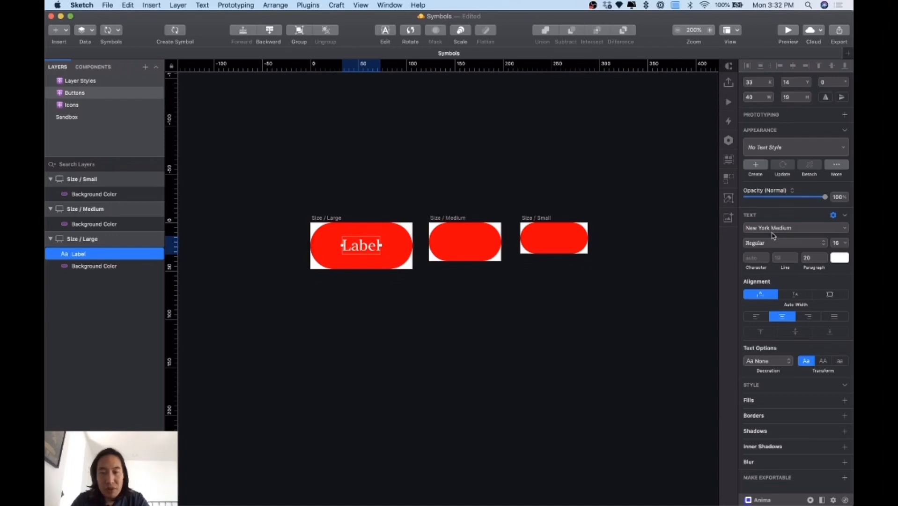
- Try left text alignment on the Size / Large Label and restore it to centre alignment
{"action": "left_click", "coordinate": [468, 305]}
{"action": "left_click", "coordinate": [349, 251]}
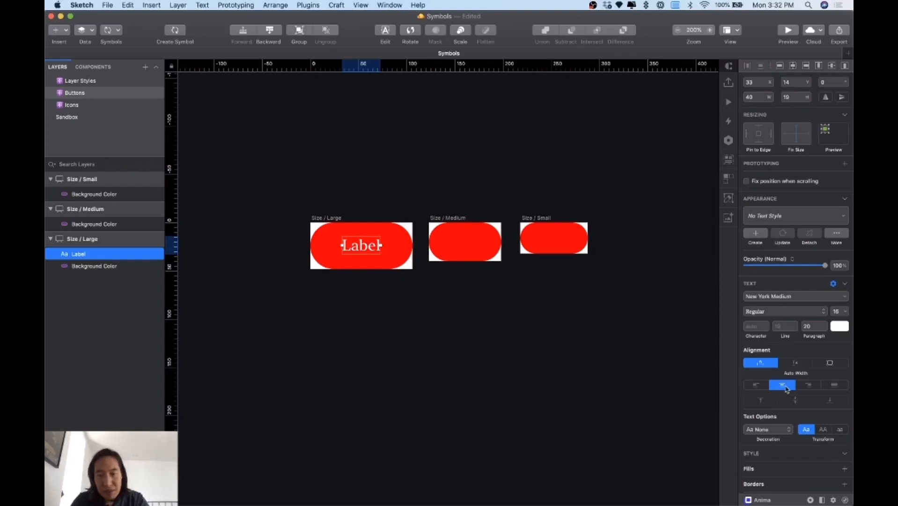
{"action": "left_click", "coordinate": [780, 388]}
{"action": "left_click", "coordinate": [761, 388]}
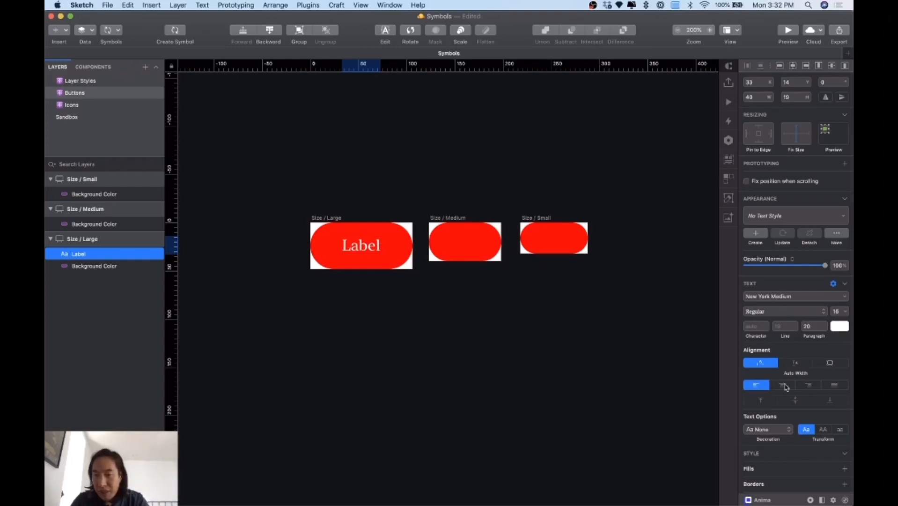
{"action": "left_click", "coordinate": [784, 385]}
{"action": "double_click", "coordinate": [342, 245]}
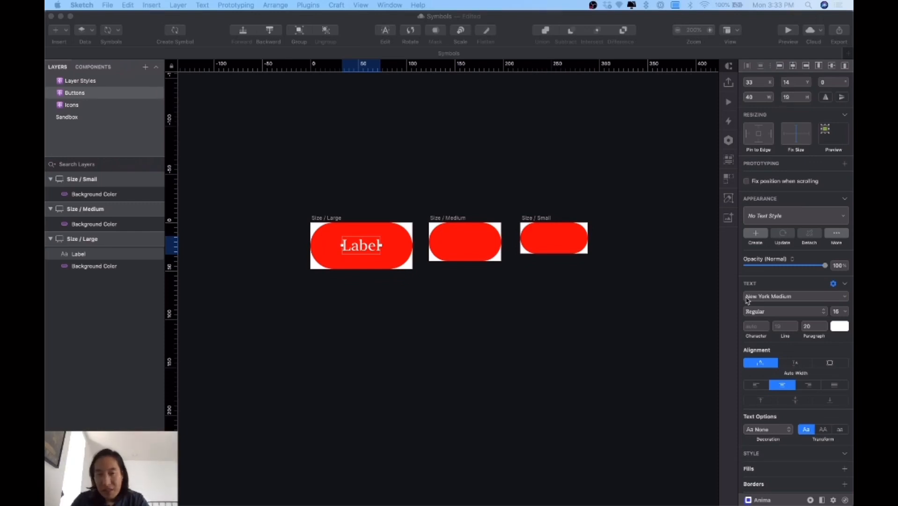
- Copy the Label text from Size / Large into the Size / Medium artboard and centre it on the button
{"action": "left_click", "coordinate": [370, 249]}
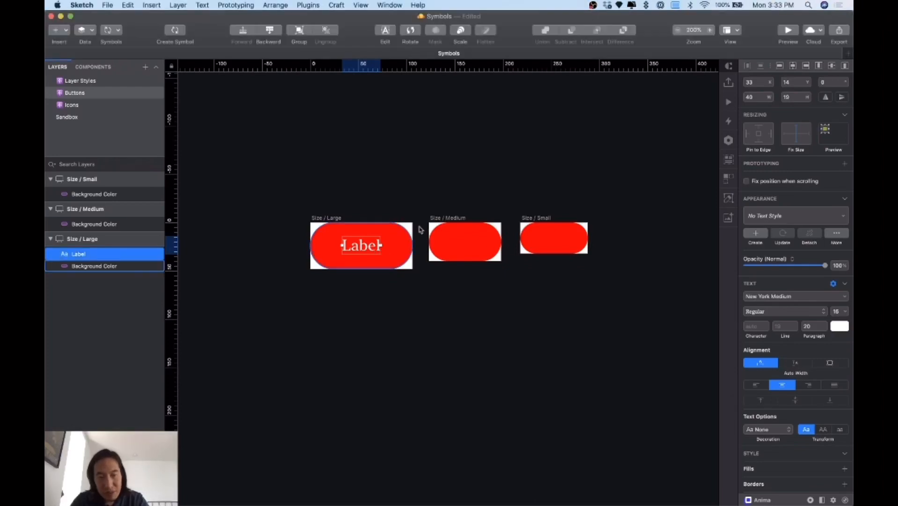
{"action": "left_click", "coordinate": [447, 219]}
{"action": "key", "text": "super+v"}
{"action": "left_click_drag", "start_coordinate": [467, 256], "coordinate": [464, 252]}
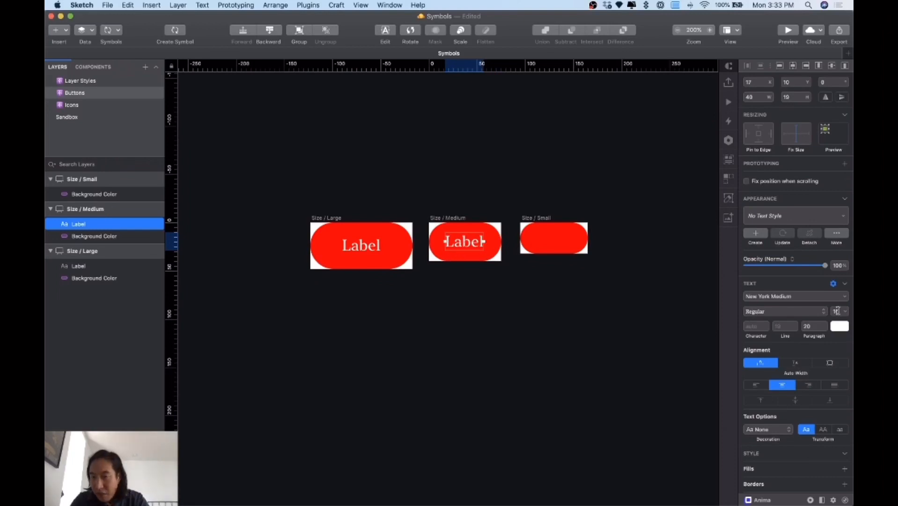
- Set the Size / Medium Label's font size to 14 and align it to the artboard's horizontal and vertical centre
{"action": "left_click", "coordinate": [837, 311]}
{"action": "type", "text": "14"}
{"action": "key", "text": "Return"}
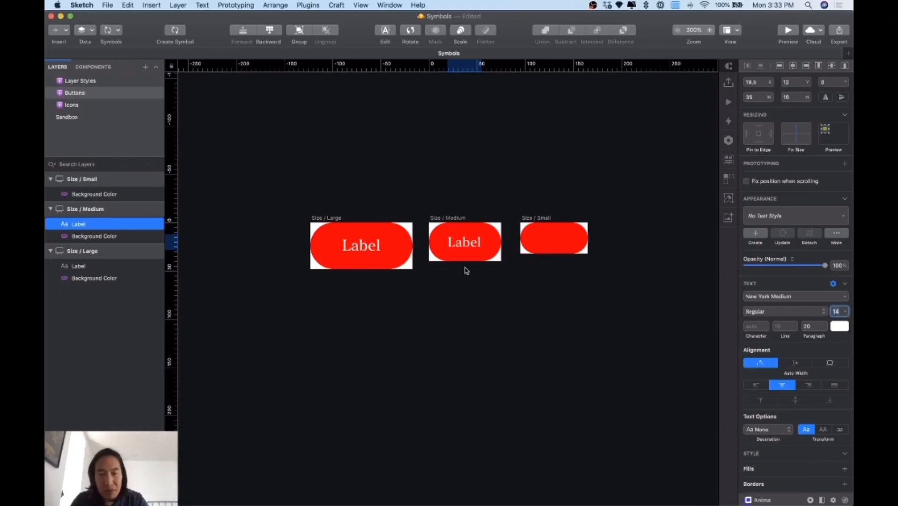
{"action": "mouse_move", "coordinate": [466, 244]}
{"action": "left_mouse_down"}
{"action": "mouse_move", "coordinate": [460, 238]}
{"action": "mouse_move", "coordinate": [474, 242]}
{"action": "mouse_move", "coordinate": [465, 239]}
{"action": "left_mouse_up"}
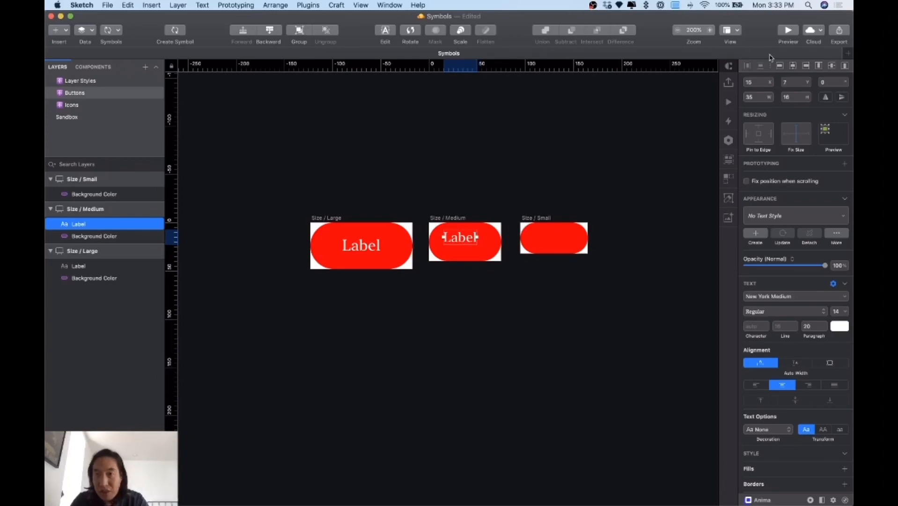
{"action": "left_click", "coordinate": [793, 66]}
{"action": "left_click", "coordinate": [832, 66]}
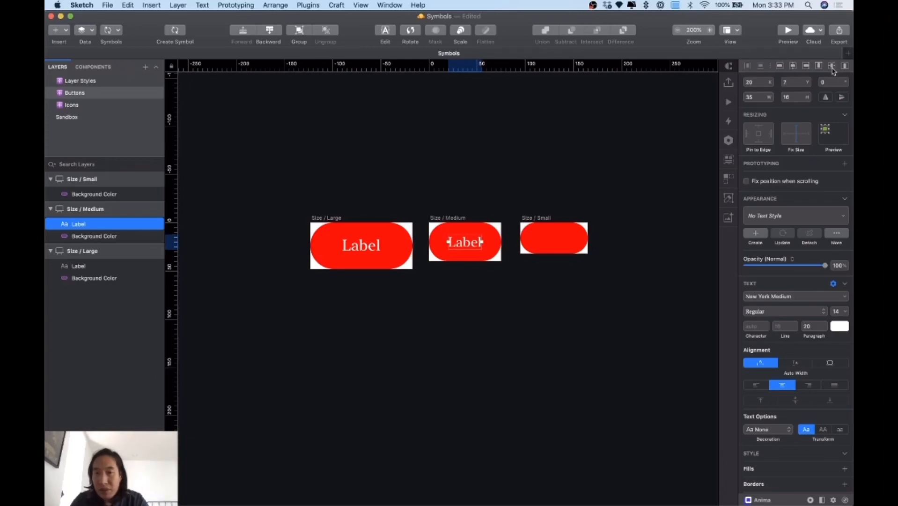
{"action": "left_click", "coordinate": [539, 192]}
{"action": "left_click", "coordinate": [465, 256]}
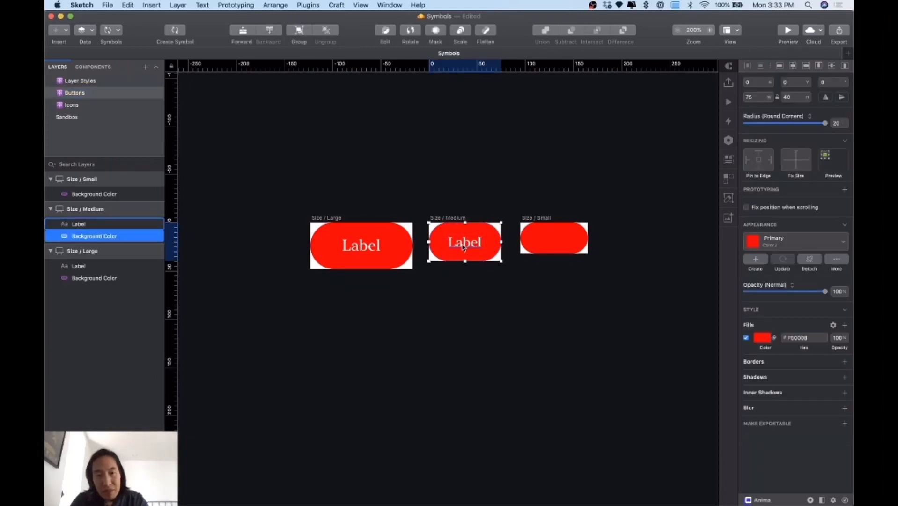
- Copy the Label text from Size / Medium into the Size / Small artboard
{"action": "left_click", "coordinate": [463, 247]}
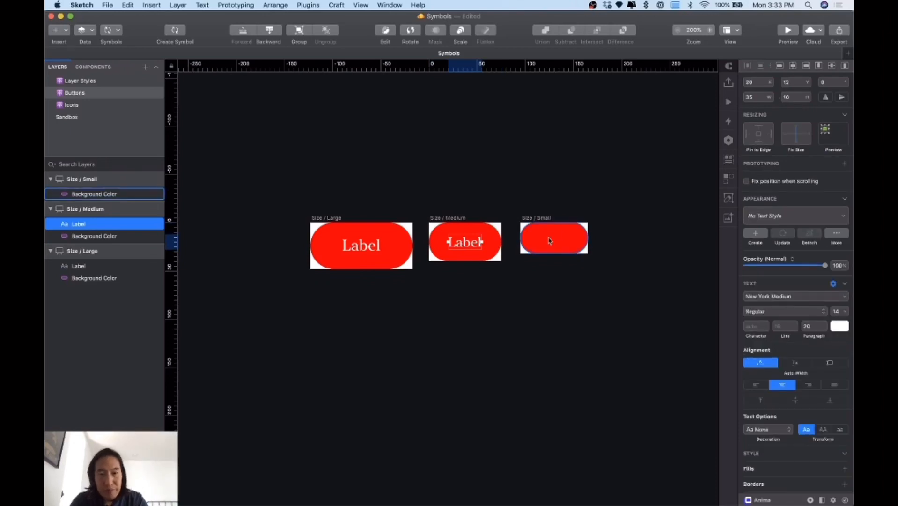
{"action": "left_click", "coordinate": [538, 224]}
{"action": "key", "text": "super+v"}
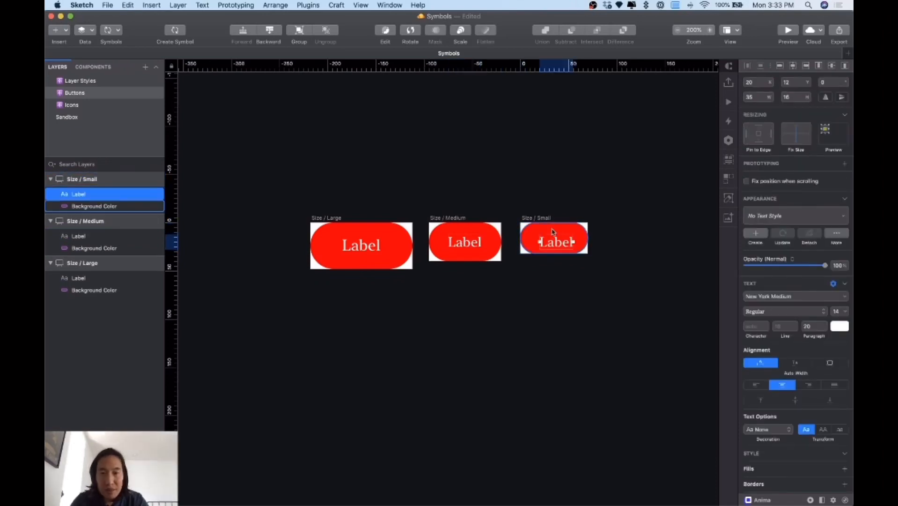
- Set the Size / Small Label's font size to 12 and centre the text on its button
{"action": "left_click", "coordinate": [839, 311]}
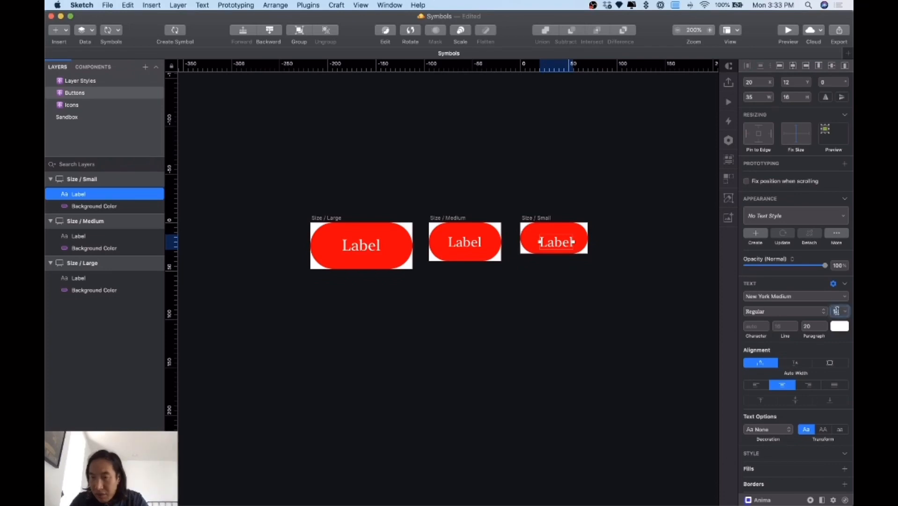
{"action": "type", "text": "12"}
{"action": "key", "text": "Return"}
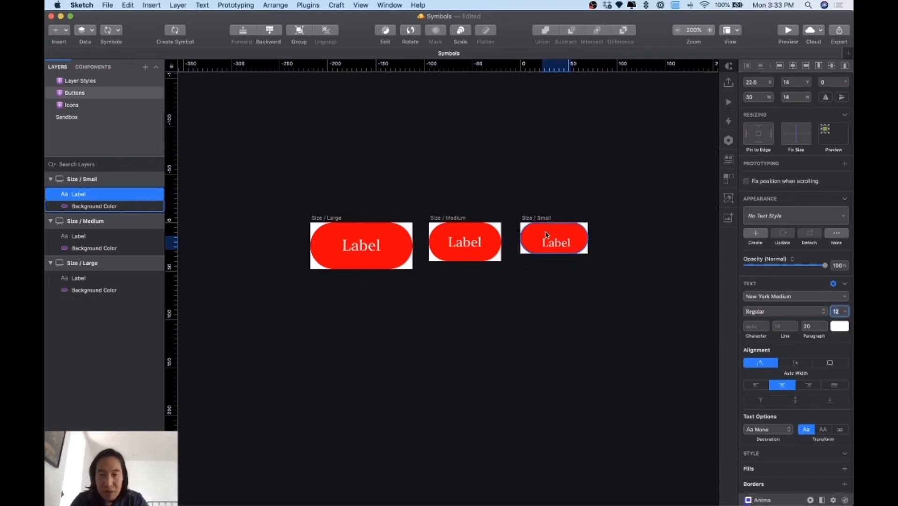
{"action": "left_click_drag", "start_coordinate": [555, 246], "coordinate": [551, 240]}
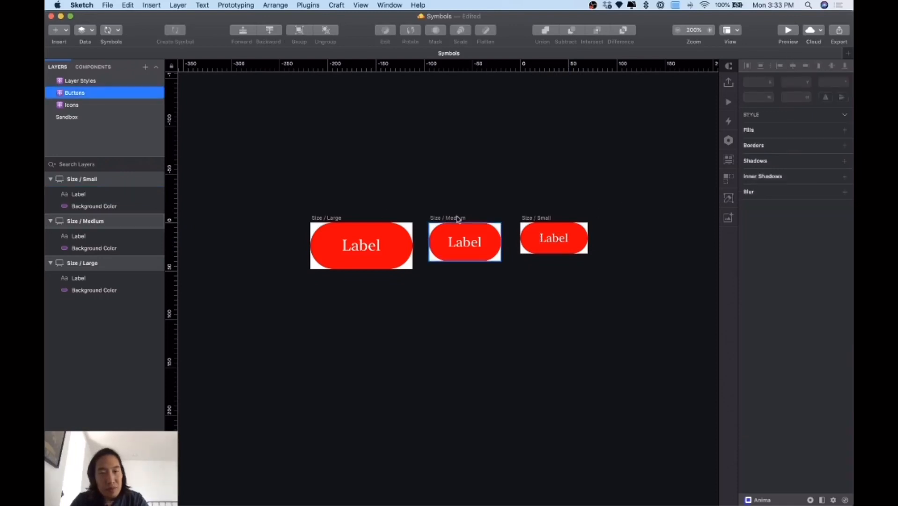
- Move the Size / Medium artboard to X 209 and the Size / Small artboard to X 300 to even the gaps
{"action": "left_click_drag", "start_coordinate": [454, 219], "coordinate": [450, 219]}
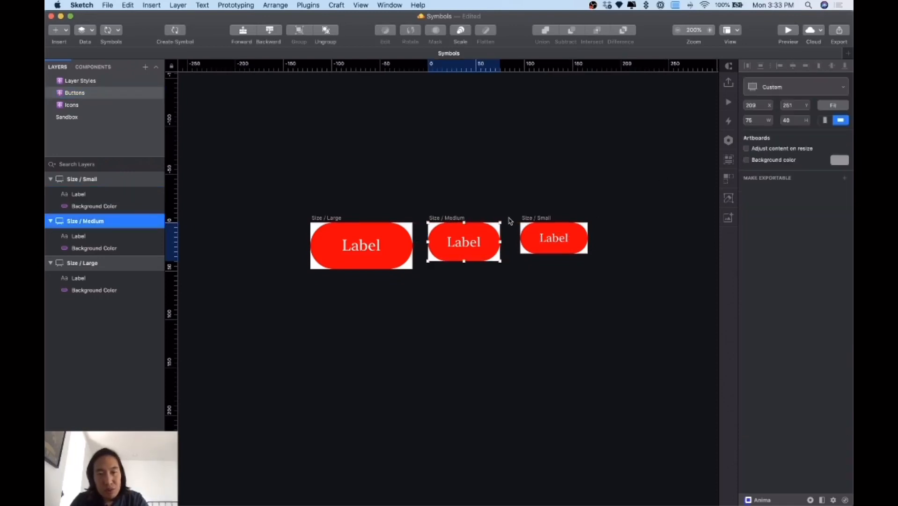
{"action": "left_click_drag", "start_coordinate": [525, 219], "coordinate": [521, 220]}
{"action": "left_click", "coordinate": [504, 203]}
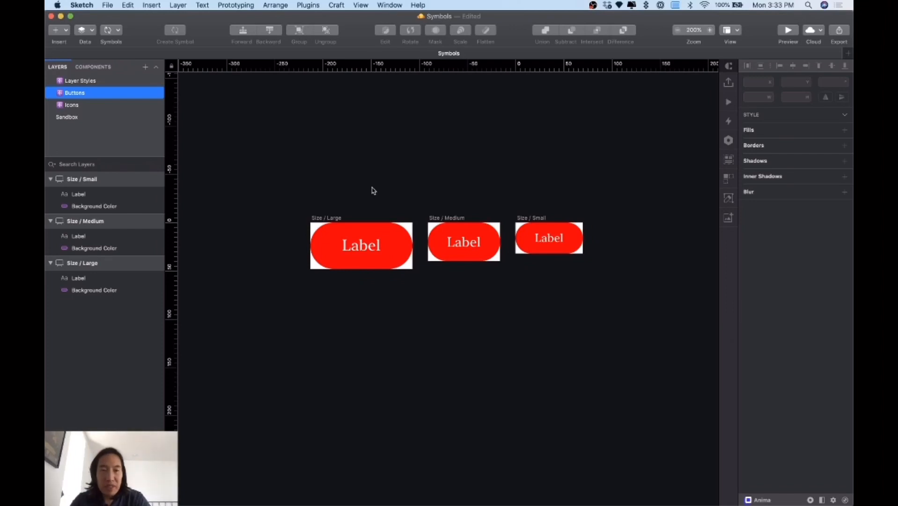
- Convert the Size / Large artboard into a symbol with No Layout, keeping its name
{"action": "left_click", "coordinate": [316, 217]}
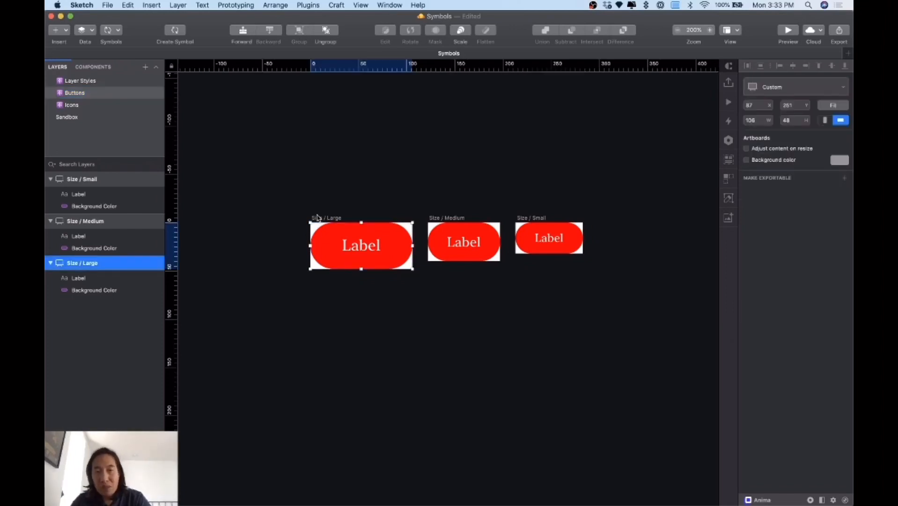
{"action": "left_click", "coordinate": [413, 211]}
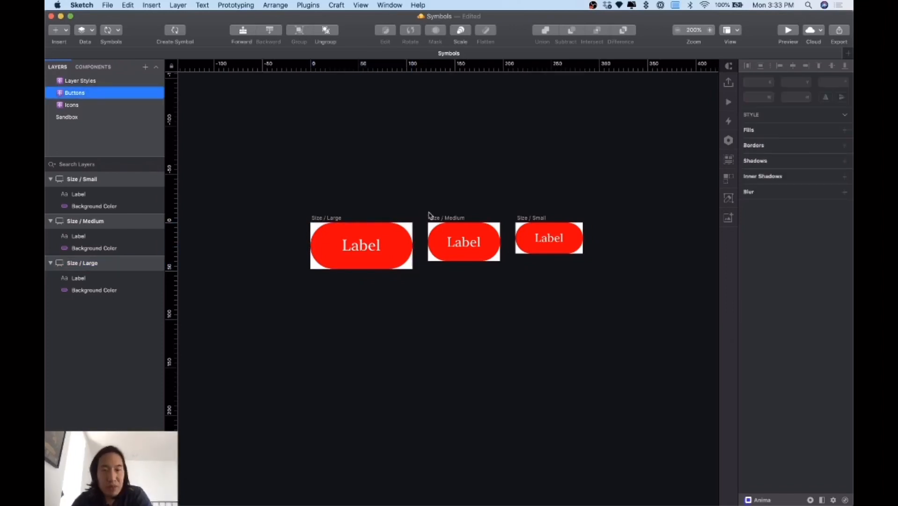
{"action": "left_click", "coordinate": [448, 217]}
{"action": "left_click", "coordinate": [317, 218]}
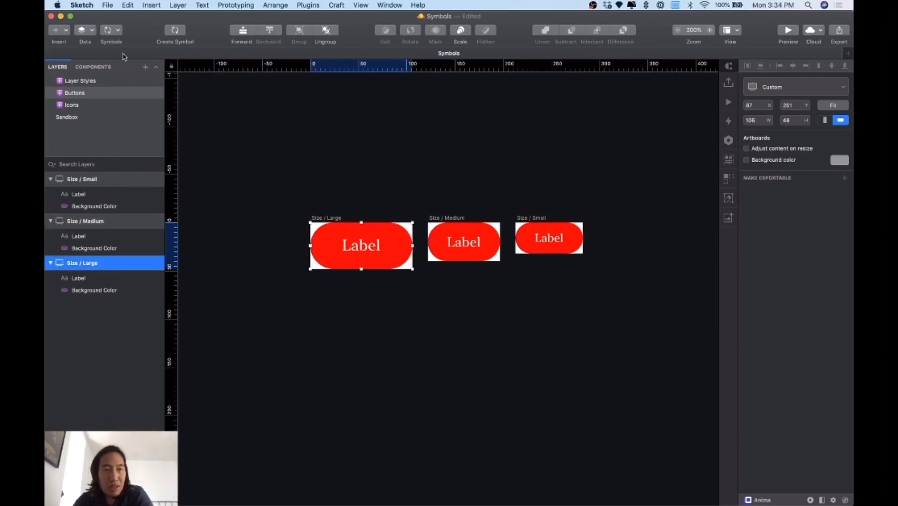
{"action": "left_click", "coordinate": [174, 31]}
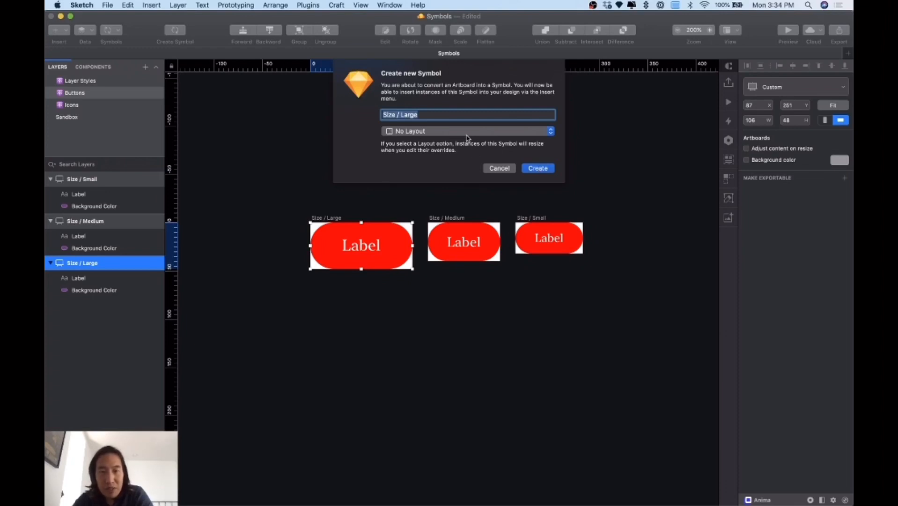
{"action": "left_click", "coordinate": [543, 169]}
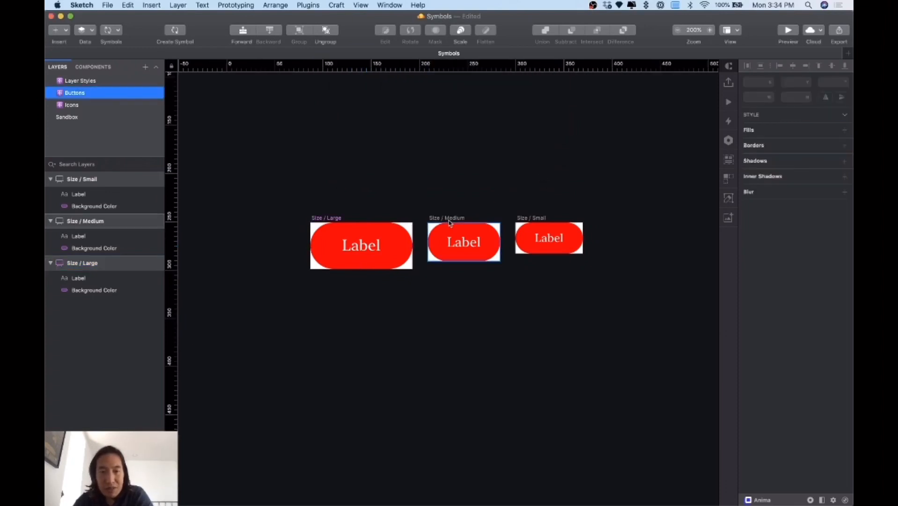
- Convert the Size / Medium artboard into a symbol with No Layout, keeping its name
{"action": "left_click", "coordinate": [449, 222]}
{"action": "left_click", "coordinate": [181, 34]}
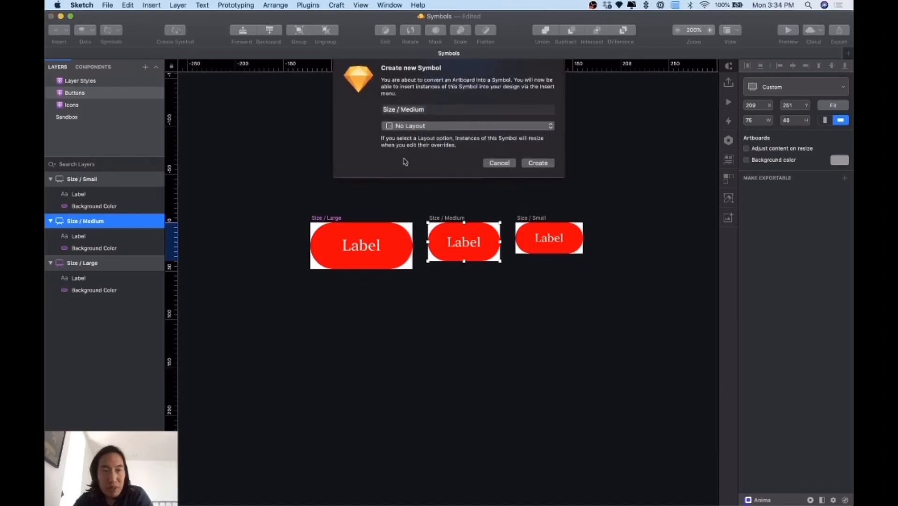
{"action": "left_click", "coordinate": [542, 170]}
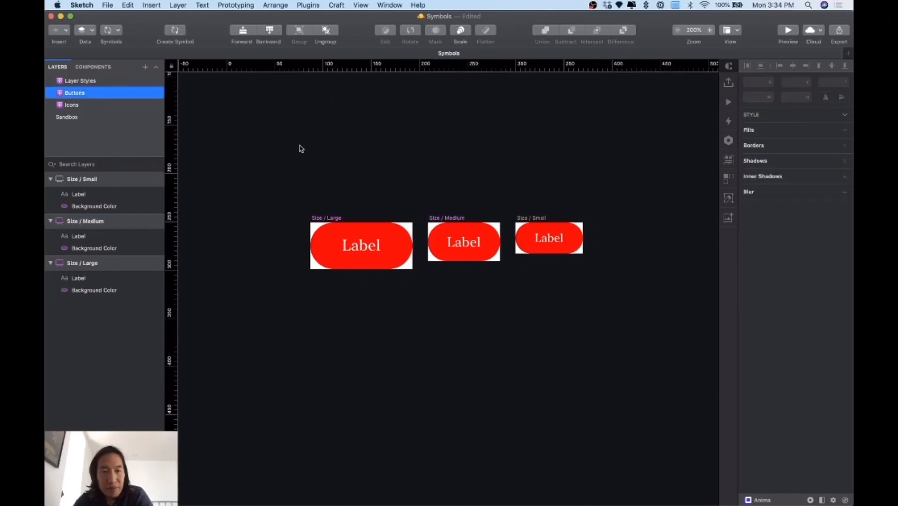
- Convert the Size / Small artboard into a symbol, keeping its name
{"action": "left_click", "coordinate": [531, 218]}
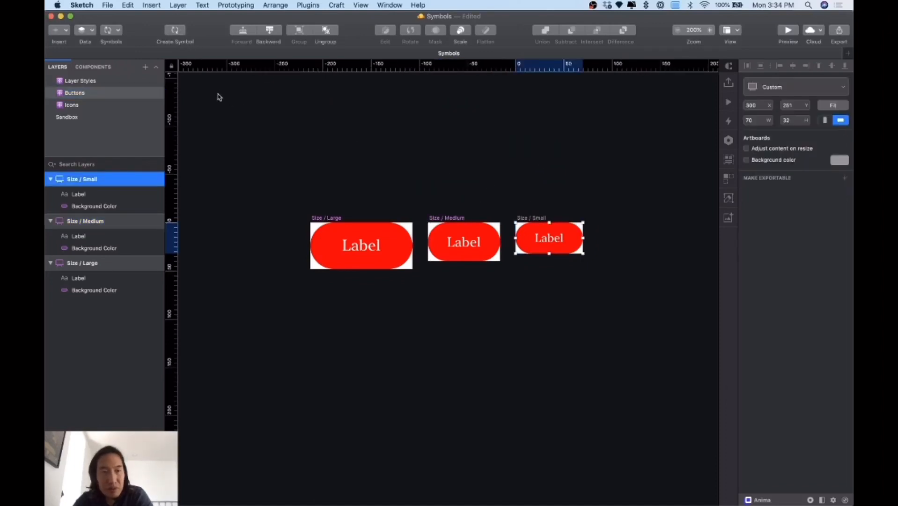
{"action": "left_click", "coordinate": [119, 35]}
{"action": "left_click", "coordinate": [162, 28]}
{"action": "left_click", "coordinate": [173, 31]}
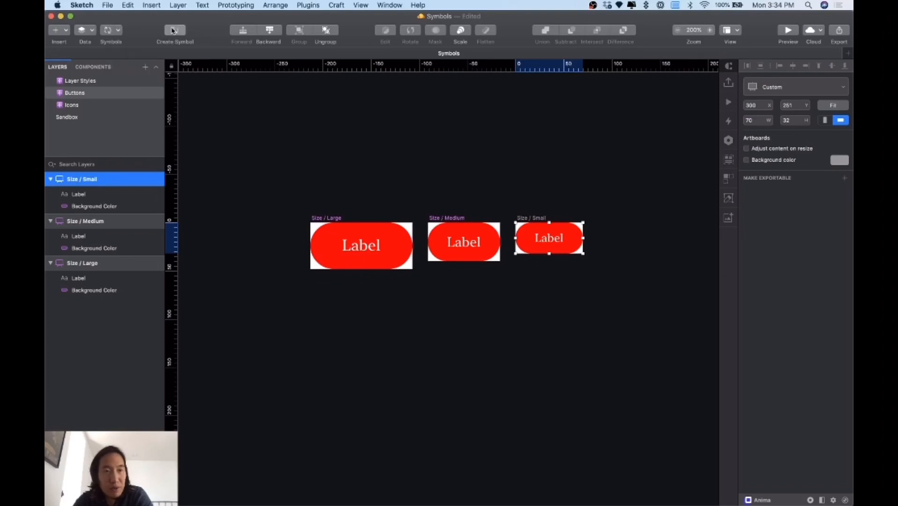
{"action": "left_click", "coordinate": [534, 169]}
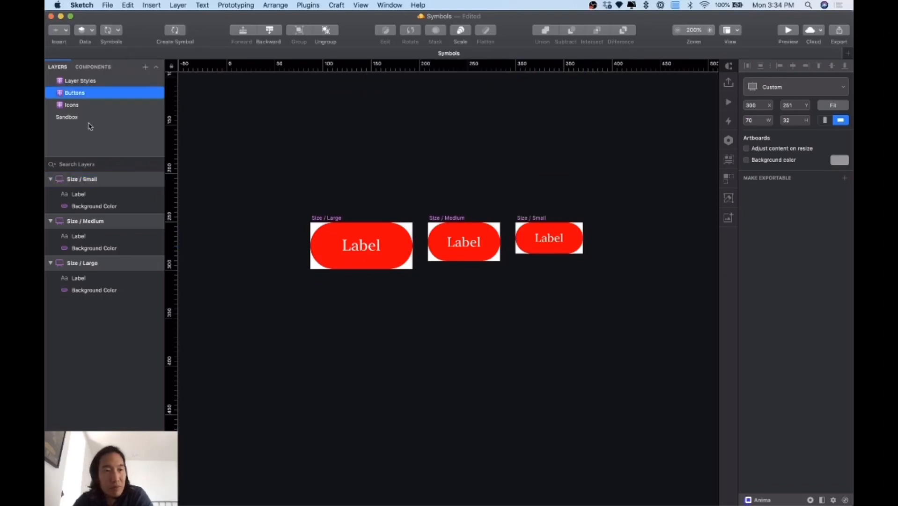
- On the Sandbox page, move the existing icon shapes left to clear space on the artboard
{"action": "left_click", "coordinate": [67, 117]}
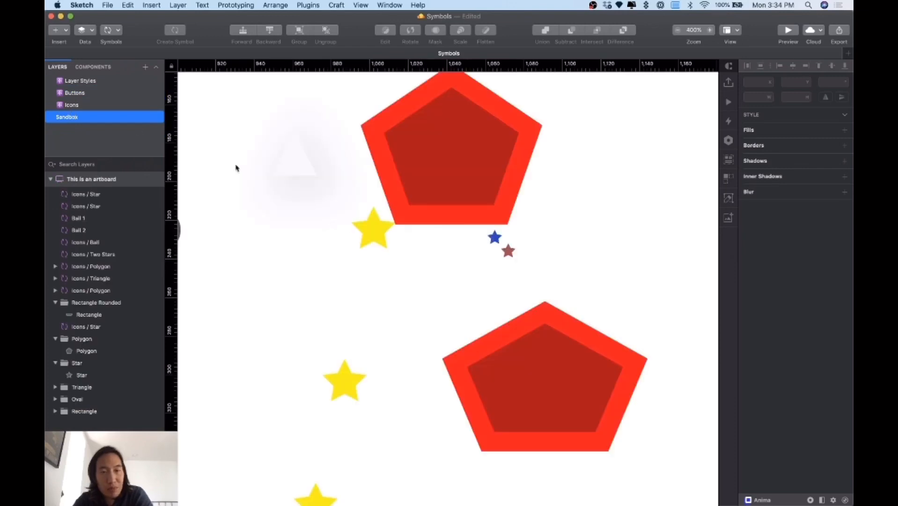
{"action": "scroll", "coordinate": [367, 246], "scroll_direction": "right", "scroll_amount": 3}
{"action": "key", "text": "super+minus"}
{"action": "key", "text": "super+minus"}
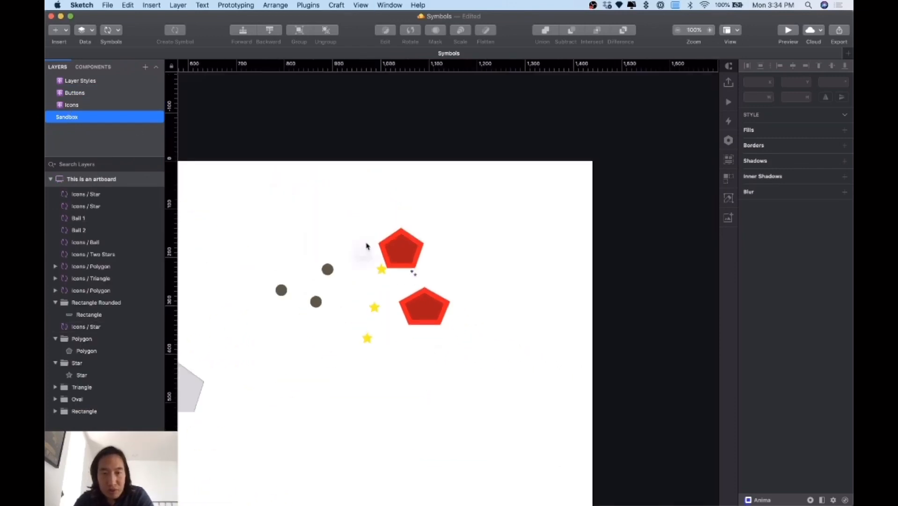
{"action": "key", "text": "super+a"}
{"action": "left_click_drag", "start_coordinate": [412, 256], "coordinate": [285, 247]}
{"action": "left_click", "coordinate": [449, 295]}
- Insert an instance of the document's Size / Large symbol into the empty area beside the red polygons
{"action": "left_click", "coordinate": [112, 29]}
{"action": "mouse_move", "coordinate": [140, 44]}
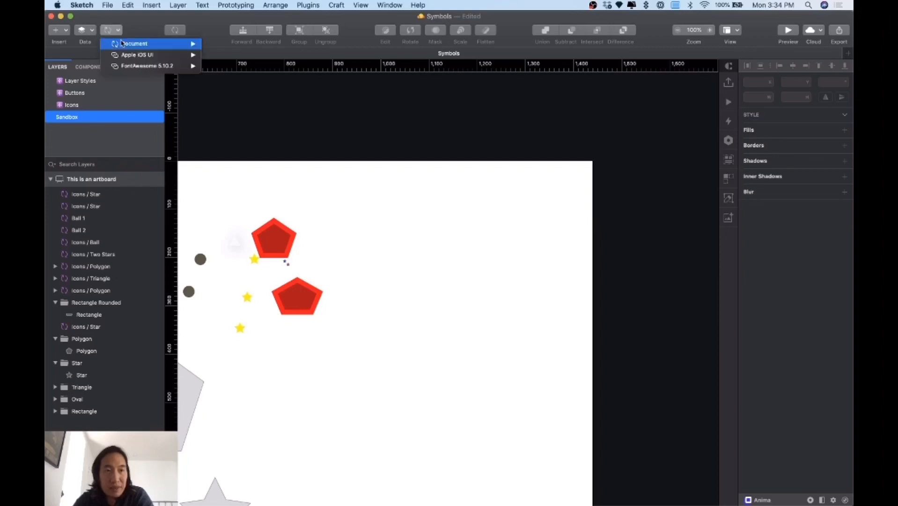
{"action": "mouse_move", "coordinate": [231, 59]}
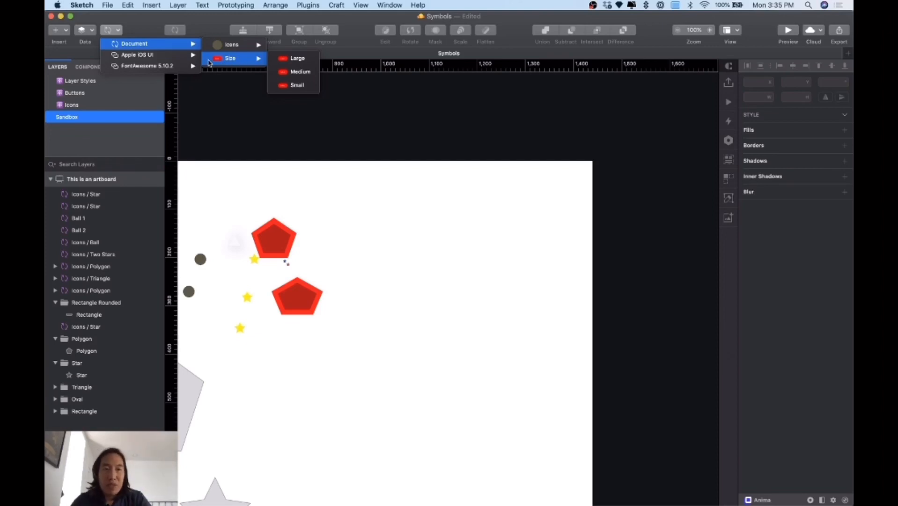
{"action": "left_click", "coordinate": [295, 58]}
{"action": "left_click", "coordinate": [415, 221]}
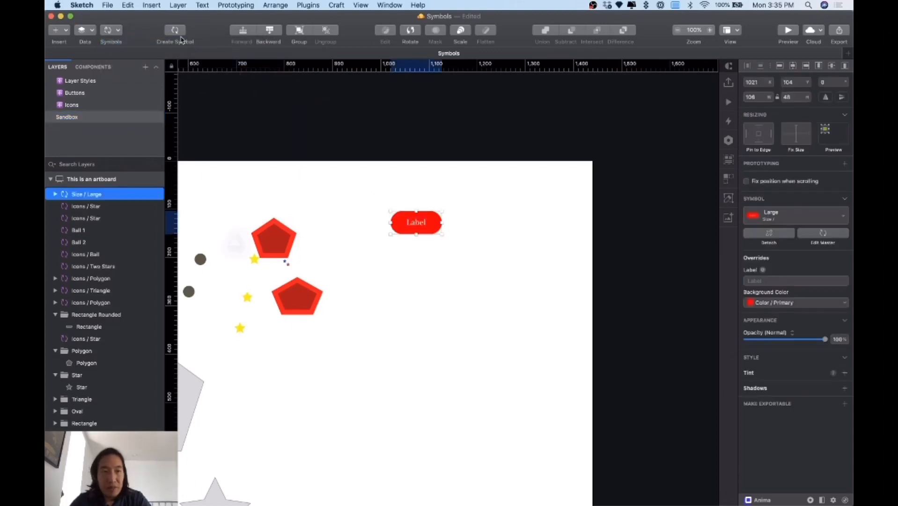
- Insert instances of the Size / Medium and Size / Small symbols beneath the Large button
{"action": "left_click", "coordinate": [116, 30]}
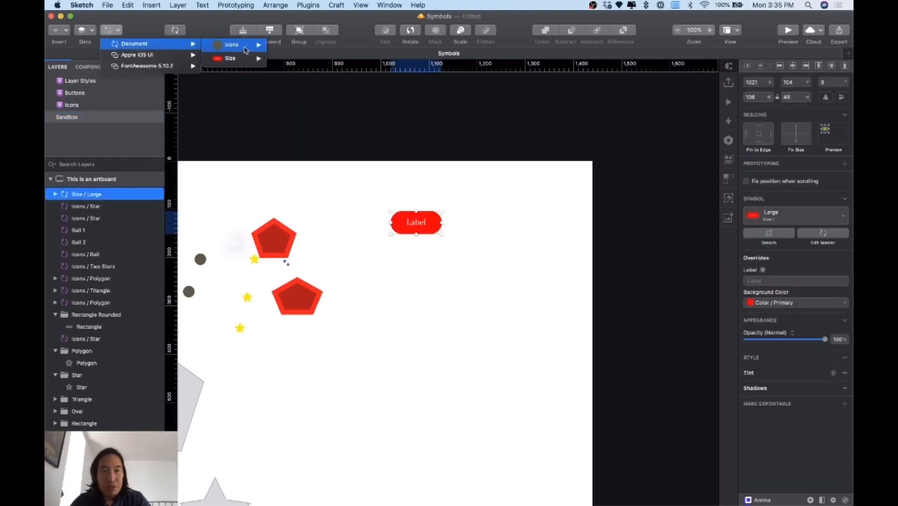
{"action": "left_click", "coordinate": [300, 72]}
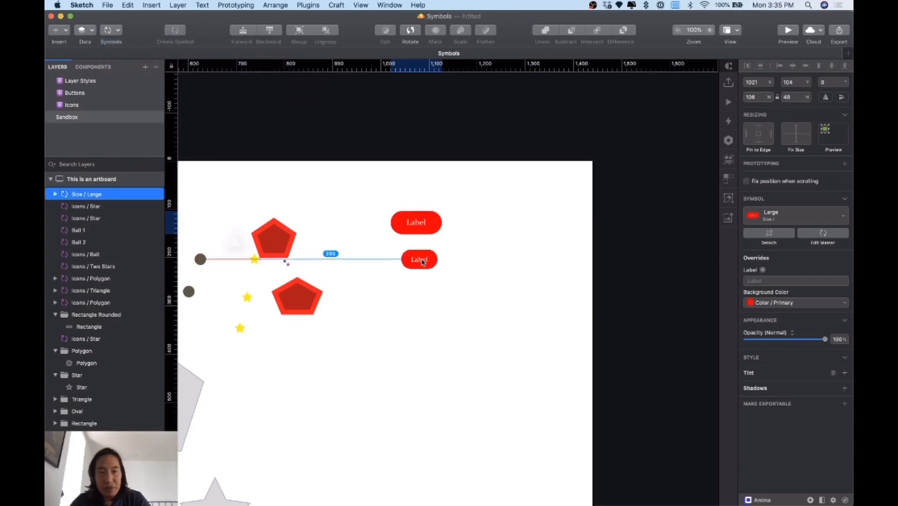
{"action": "left_click", "coordinate": [424, 259]}
{"action": "left_click", "coordinate": [115, 31]}
{"action": "mouse_move", "coordinate": [135, 44]}
{"action": "mouse_move", "coordinate": [234, 58]}
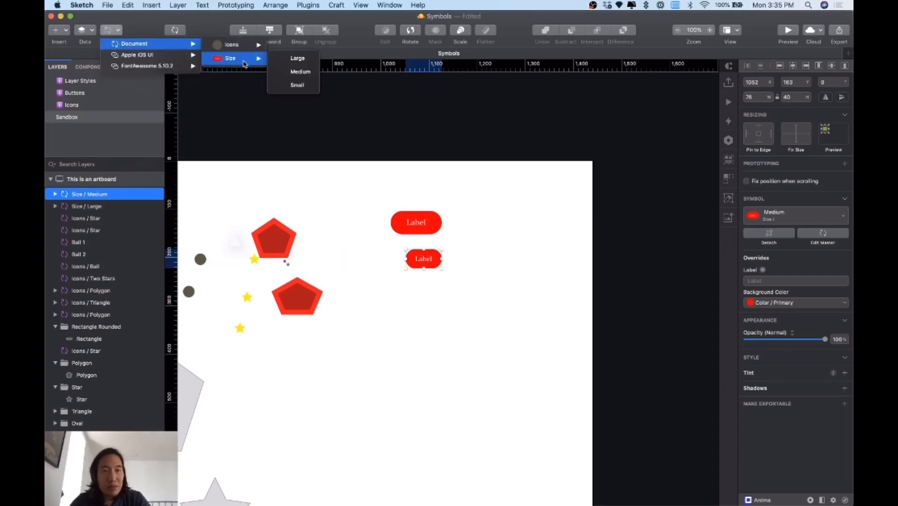
{"action": "left_click", "coordinate": [303, 85]}
{"action": "left_click", "coordinate": [424, 293]}
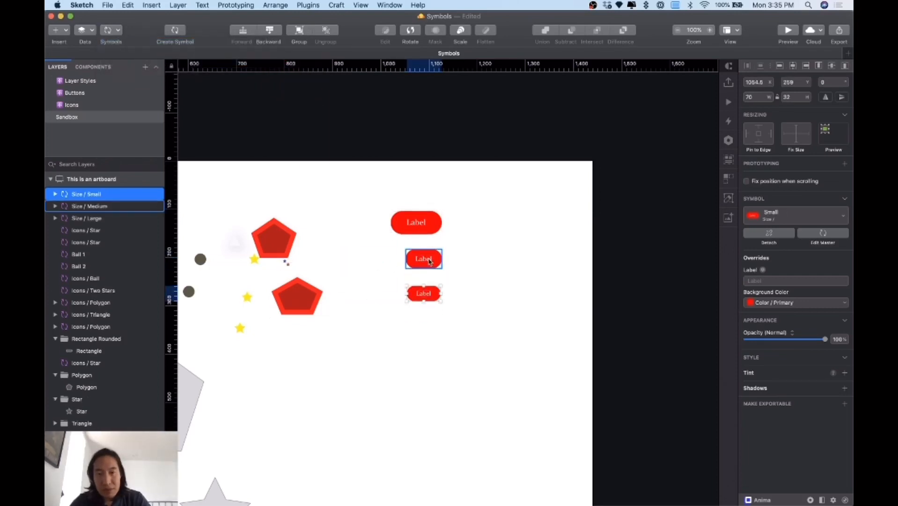
- Stagger the Large, Medium and Small button instances diagonally across the artboard's empty area
{"action": "left_click_drag", "start_coordinate": [429, 261], "coordinate": [447, 261]}
{"action": "left_click_drag", "start_coordinate": [424, 293], "coordinate": [477, 293]}
{"action": "left_click_drag", "start_coordinate": [442, 256], "coordinate": [435, 255]}
{"action": "left_click_drag", "start_coordinate": [419, 223], "coordinate": [412, 222]}
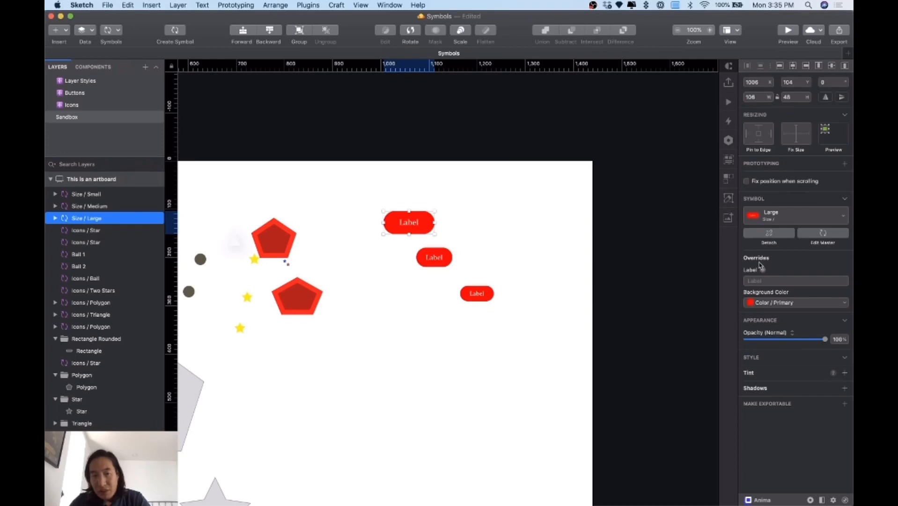
- Override the Large button instance's Label text with "Okay"
{"action": "left_click", "coordinate": [763, 281]}
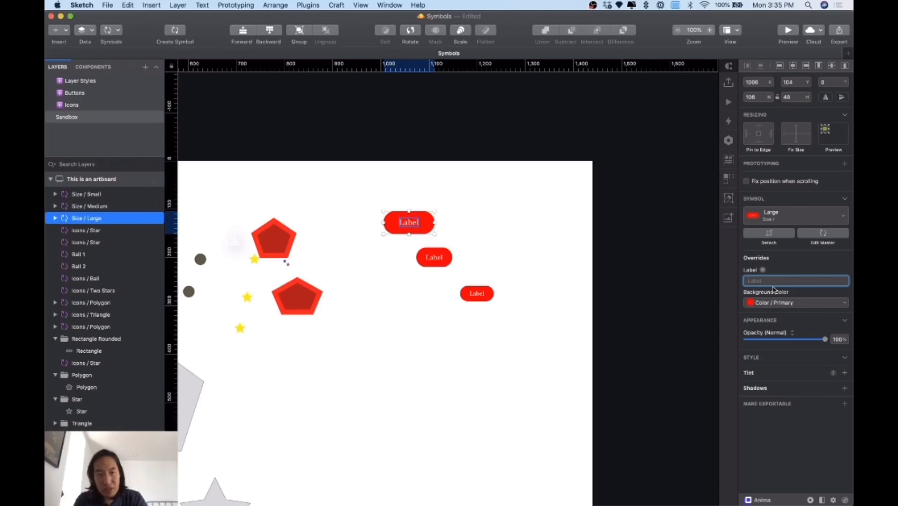
{"action": "type", "text": "Okay"}
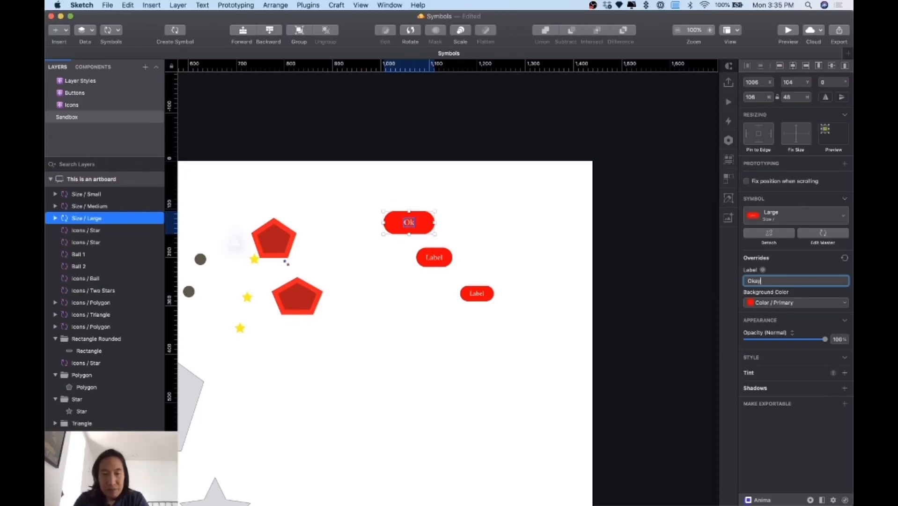
{"action": "key", "text": "Return"}
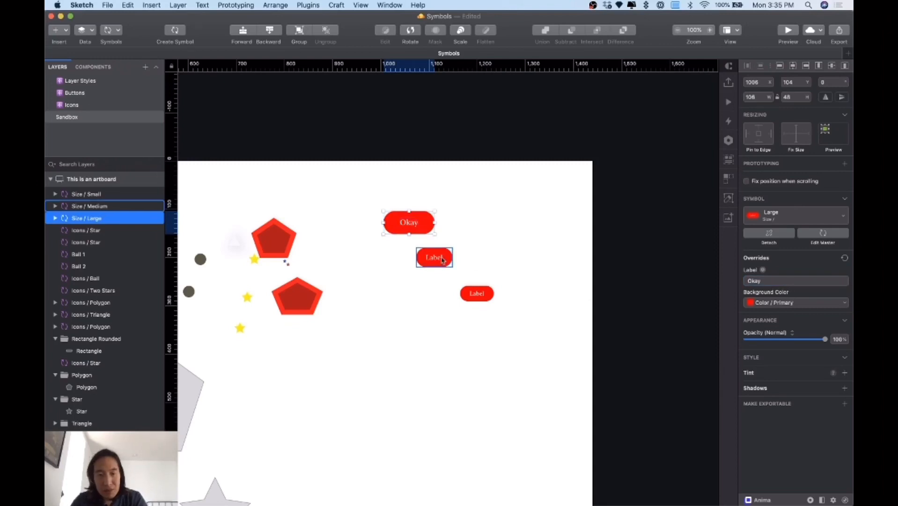
- Override the Medium button instance's Label text with "Cancel"
{"action": "double_click", "coordinate": [443, 261]}
{"action": "type", "text": "Cance"}
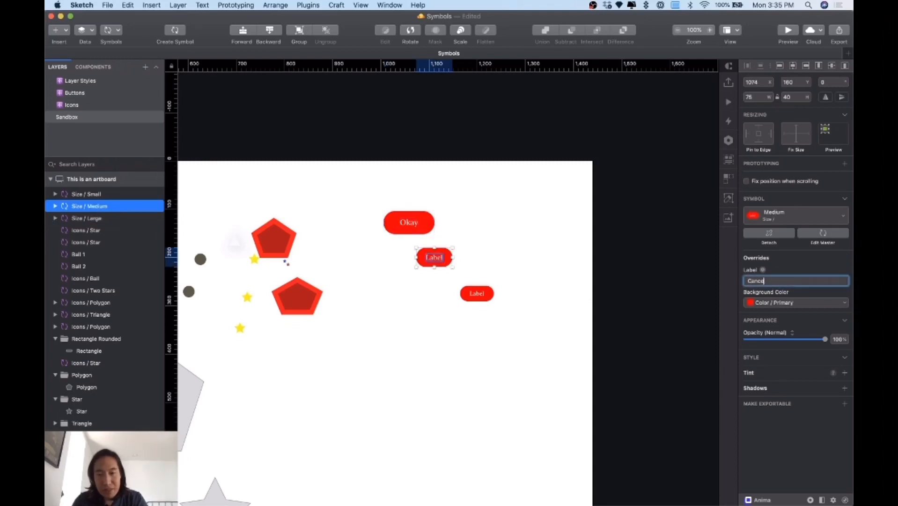
{"action": "type", "text": "l"}
- Override the Small button instance's Label text with "Save"
{"action": "left_click", "coordinate": [476, 293]}
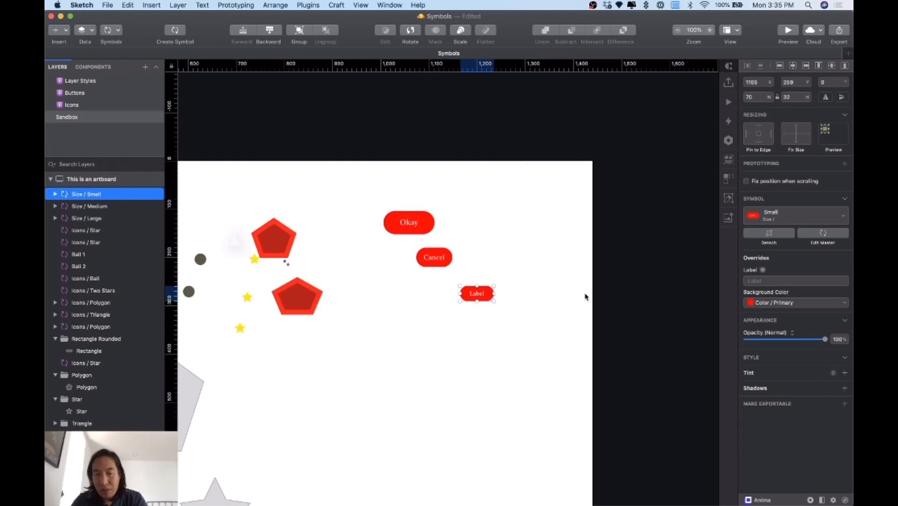
{"action": "left_click", "coordinate": [766, 280]}
{"action": "type", "text": "Save"}
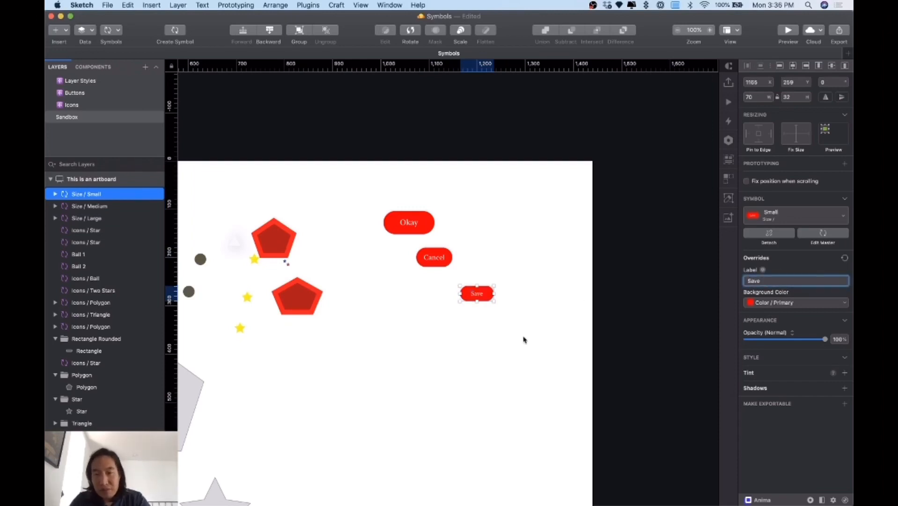
{"action": "left_click", "coordinate": [524, 338]}
- Move the Save and Cancel buttons left, closer beneath the Okay button
{"action": "left_click_drag", "start_coordinate": [472, 297], "coordinate": [434, 296]}
{"action": "left_click_drag", "start_coordinate": [438, 259], "coordinate": [426, 259]}
{"action": "left_click", "coordinate": [450, 238]}
- Rename the Okay button's Size / Large instance layer as "Button Okay"
{"action": "left_click", "coordinate": [422, 220]}
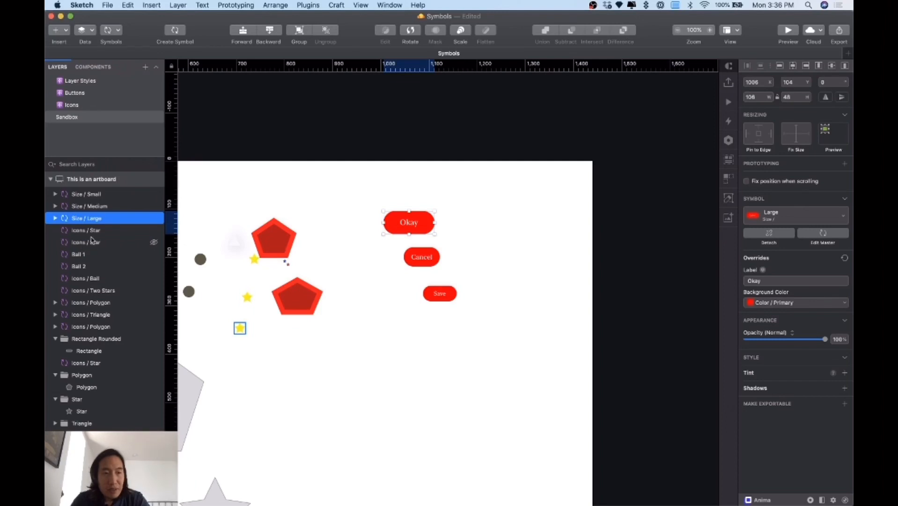
{"action": "left_click", "coordinate": [90, 206]}
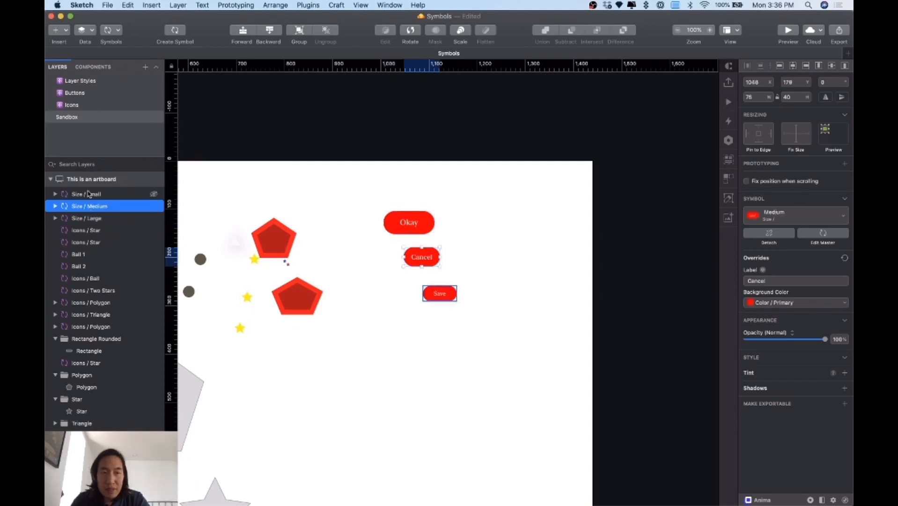
{"action": "left_click", "coordinate": [89, 218]}
{"action": "left_click", "coordinate": [89, 206]}
{"action": "left_click", "coordinate": [86, 194]}
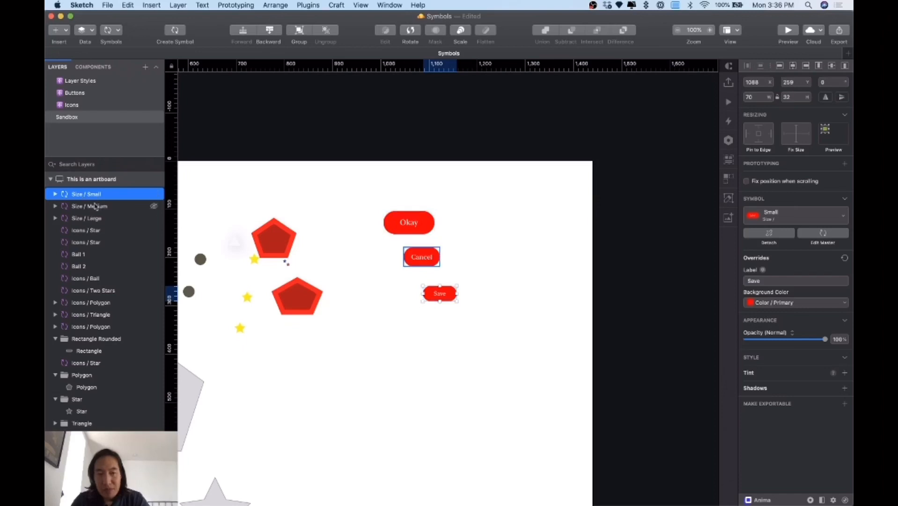
{"action": "double_click", "coordinate": [97, 218]}
{"action": "type", "text": "Bu"}
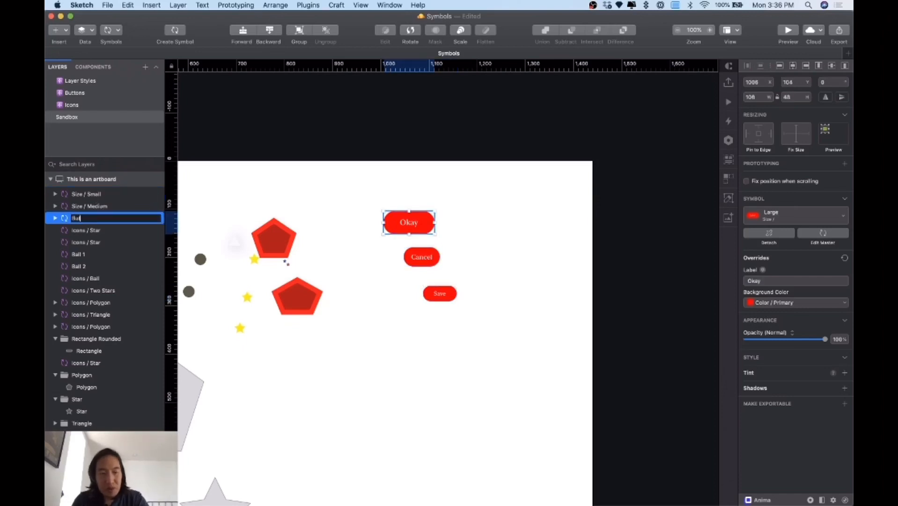
{"action": "type", "text": "tton Okat"}
{"action": "key", "text": "Return"}
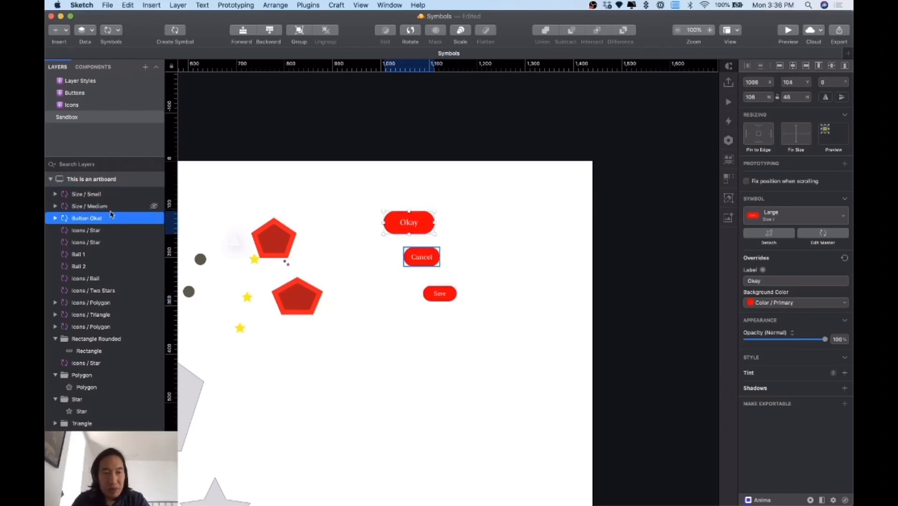
{"action": "double_click", "coordinate": [107, 218]}
{"action": "key", "text": "Right"}
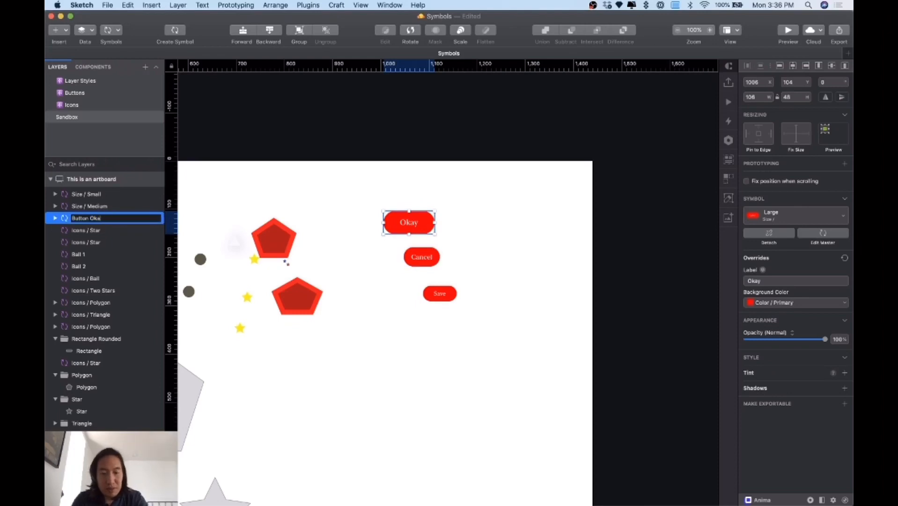
{"action": "type", "text": "y"}
{"action": "key", "text": "Return"}
- Rename the Cancel button's Size / Medium instance layer as "Cancel Button"
{"action": "left_click", "coordinate": [80, 206]}
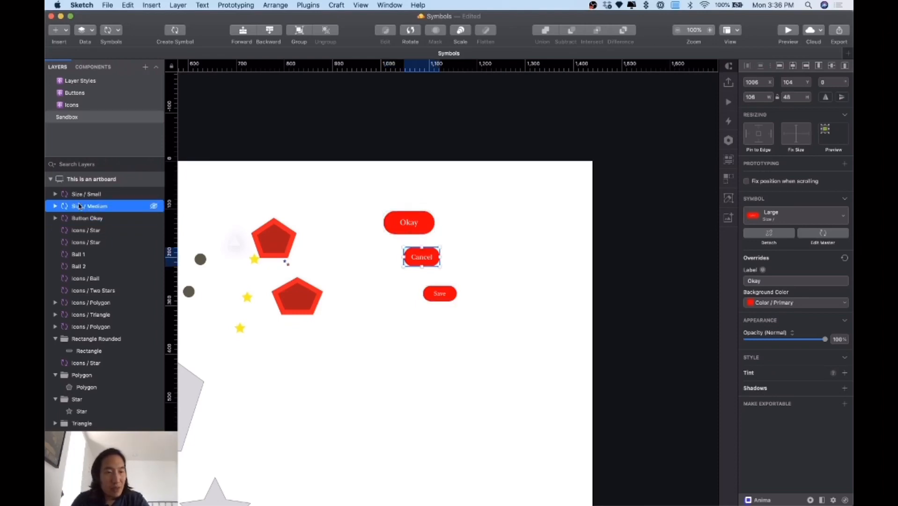
{"action": "double_click", "coordinate": [80, 206]}
{"action": "type", "text": "Cancel Butto"}
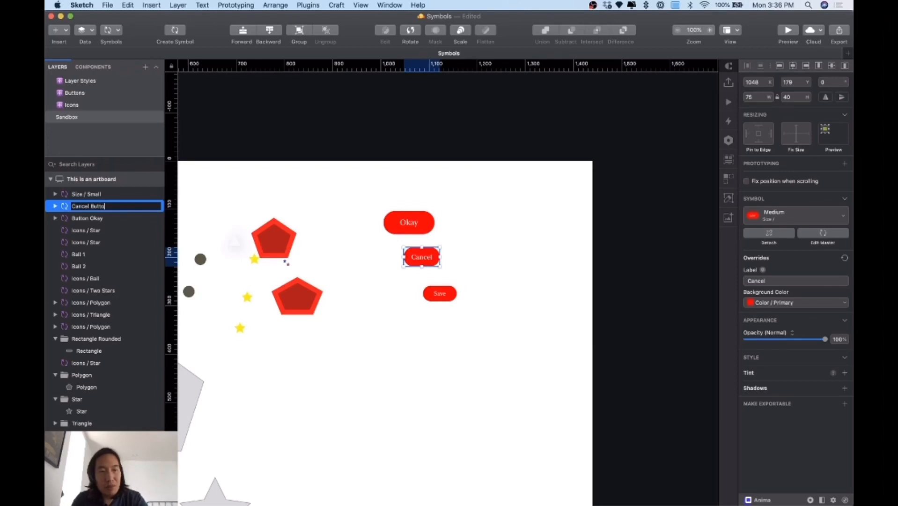
{"action": "type", "text": "n"}
{"action": "key", "text": "Return"}
{"action": "left_click", "coordinate": [420, 226]}
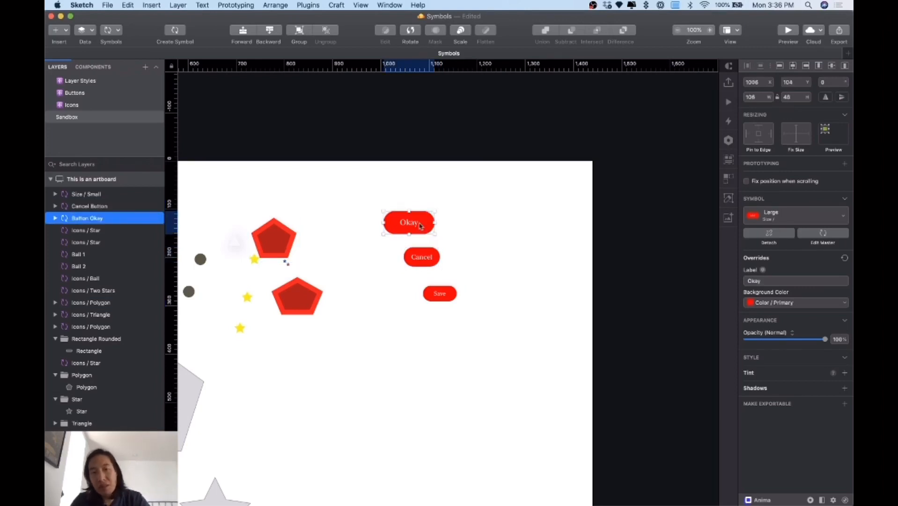
- Move the Cancel button slightly right and override its Background Color with the Secondary layer style
{"action": "left_click_drag", "start_coordinate": [437, 259], "coordinate": [454, 259]}
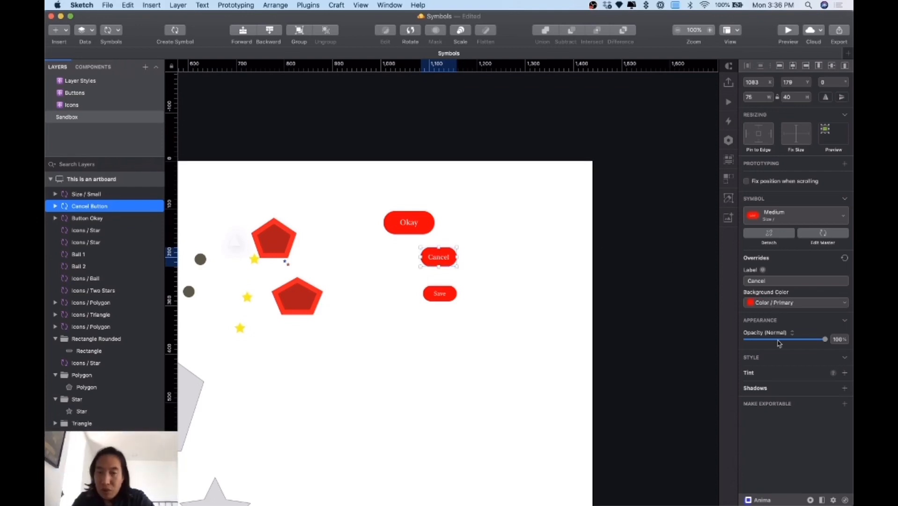
{"action": "left_click", "coordinate": [796, 303]}
{"action": "left_click", "coordinate": [788, 360]}
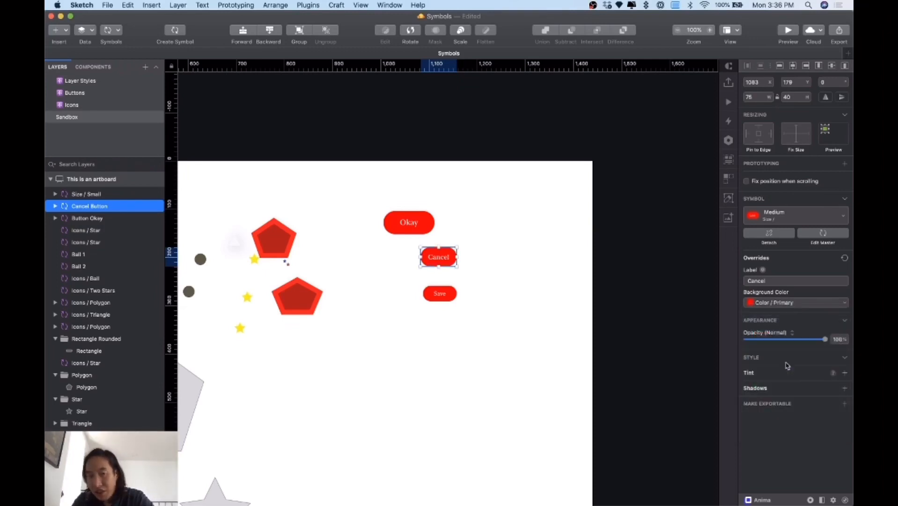
- Move the Save button slightly right and override its Background Color with the Success layer style
{"action": "left_click_drag", "start_coordinate": [456, 294], "coordinate": [483, 294]}
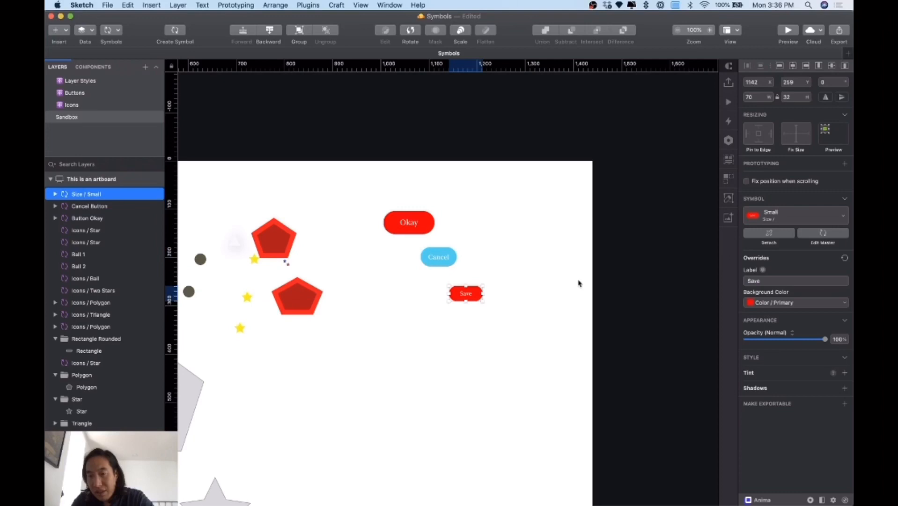
{"action": "left_click", "coordinate": [757, 302]}
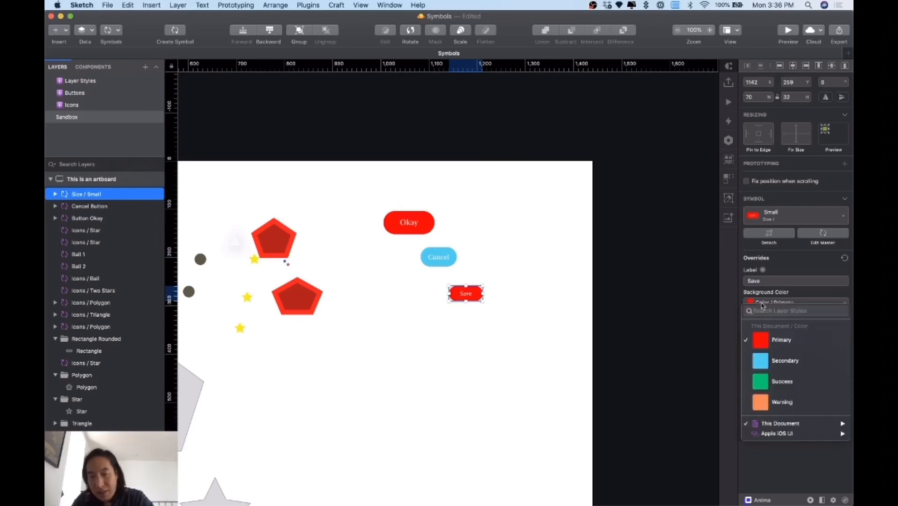
{"action": "left_click", "coordinate": [790, 385]}
- Move the Okay button right and override its Background Color with the Warning layer style
{"action": "left_click_drag", "start_coordinate": [427, 223], "coordinate": [483, 223]}
{"action": "left_click", "coordinate": [768, 305]}
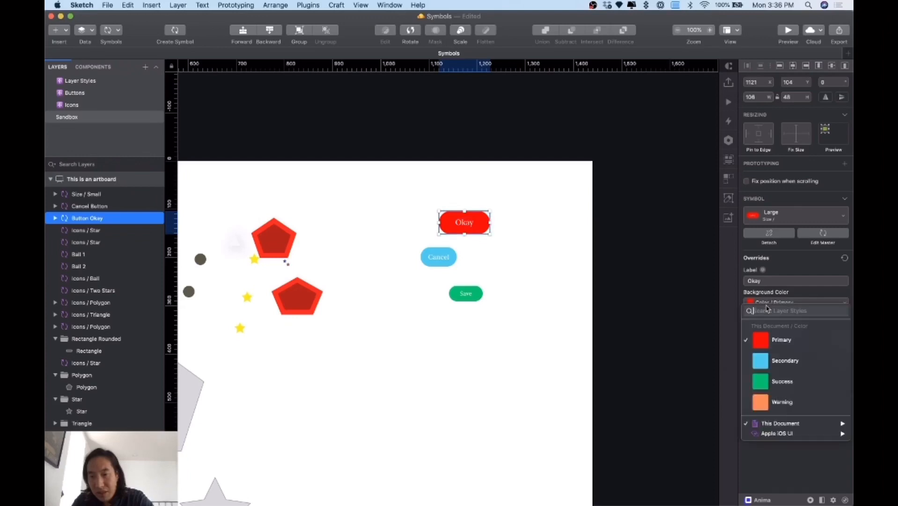
{"action": "left_click", "coordinate": [780, 402]}
- Shift the Okay, Cancel and Save buttons around to try out a staggered arrangement
{"action": "left_click_drag", "start_coordinate": [438, 256], "coordinate": [459, 231]}
{"action": "left_click", "coordinate": [527, 250]}
{"action": "left_click", "coordinate": [476, 231]}
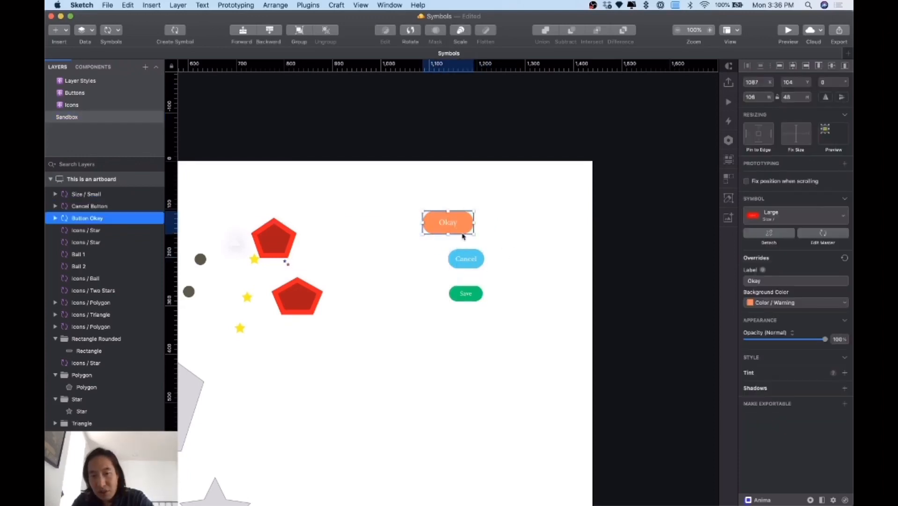
{"action": "left_click_drag", "start_coordinate": [476, 261], "coordinate": [498, 255]}
{"action": "left_click_drag", "start_coordinate": [466, 303], "coordinate": [493, 302]}
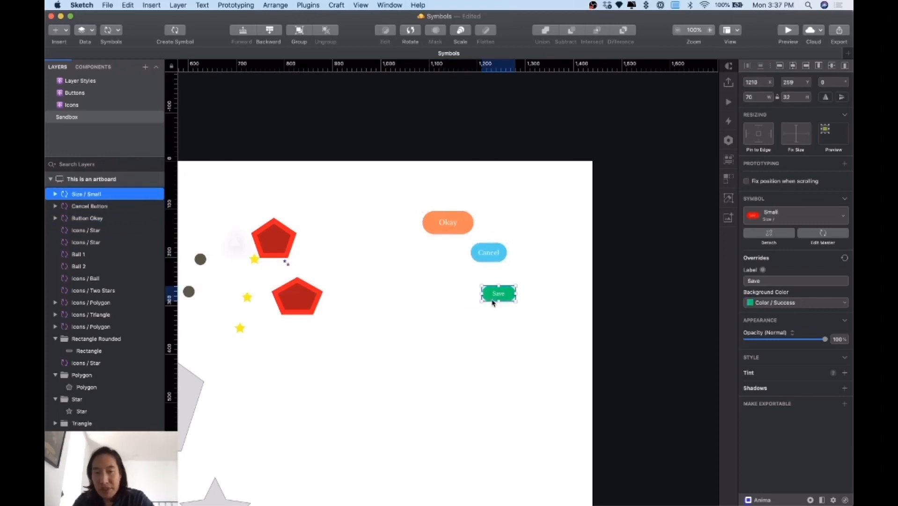
{"action": "left_click_drag", "start_coordinate": [483, 257], "coordinate": [446, 265]}
{"action": "left_click_drag", "start_coordinate": [508, 298], "coordinate": [511, 294]}
{"action": "left_click", "coordinate": [473, 293]}
{"action": "left_click_drag", "start_coordinate": [461, 257], "coordinate": [483, 257]}
- Arrange the Okay, Cancel and Save buttons in a closely spaced vertical column, with Okay above Cancel and Save
{"action": "left_click_drag", "start_coordinate": [453, 223], "coordinate": [485, 224]}
{"action": "left_click", "coordinate": [525, 269]}
{"action": "left_click", "coordinate": [473, 258]}
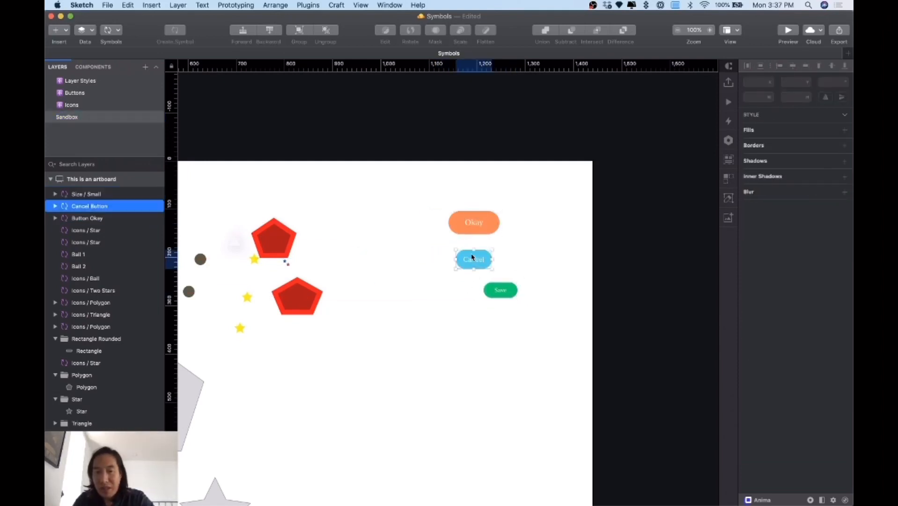
{"action": "left_click_drag", "start_coordinate": [474, 258], "coordinate": [464, 251]}
{"action": "left_click_drag", "start_coordinate": [504, 289], "coordinate": [479, 284]}
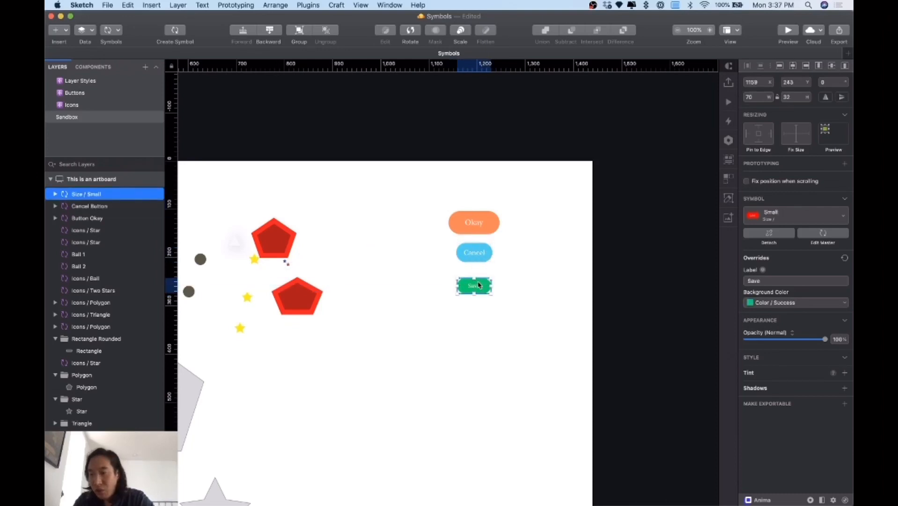
{"action": "left_click", "coordinate": [422, 195]}
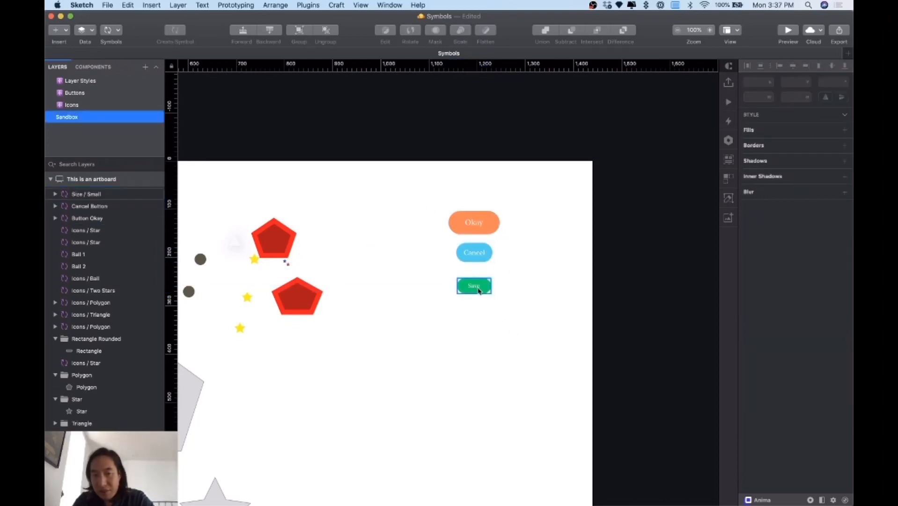
{"action": "left_click_drag", "start_coordinate": [474, 285], "coordinate": [475, 279]}
{"action": "left_click", "coordinate": [508, 277]}
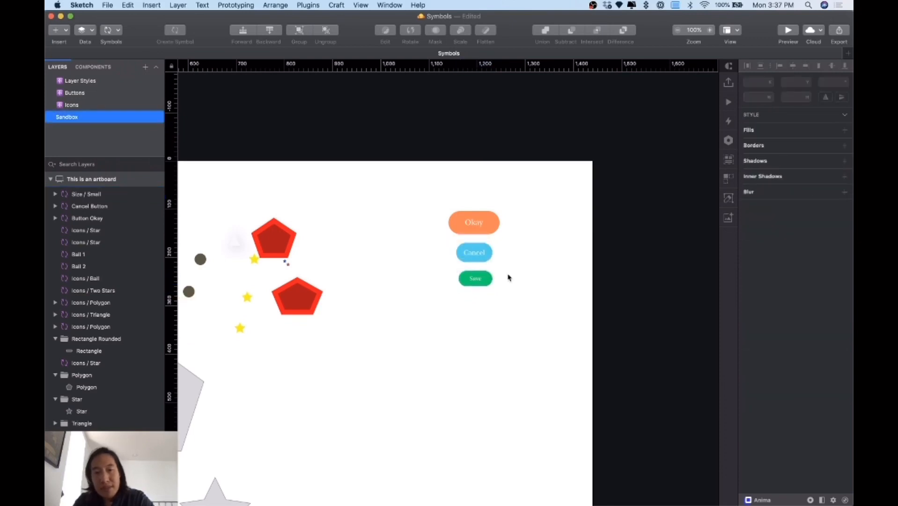
- Compare the button symbols on the Buttons page with their three coloured instances on the Sandbox page
{"action": "left_click", "coordinate": [105, 96]}
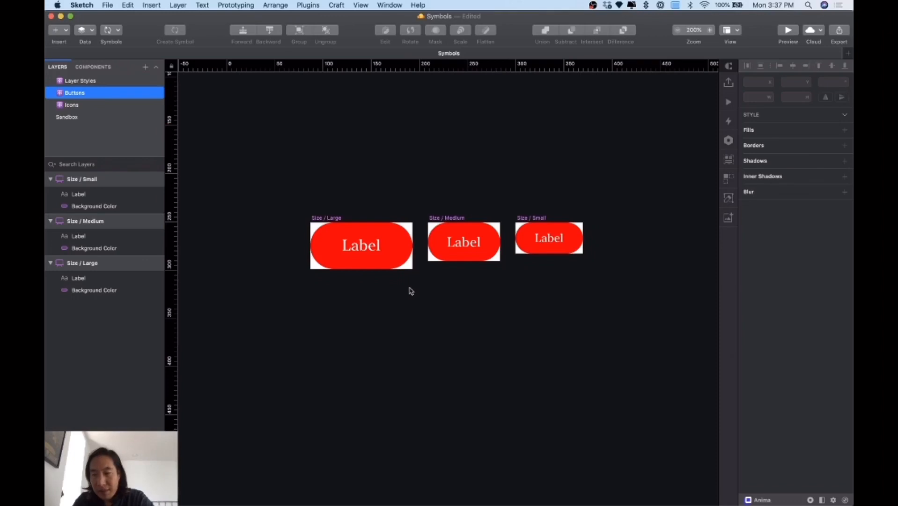
{"action": "left_click", "coordinate": [87, 117]}
{"action": "left_click_drag", "start_coordinate": [413, 199], "coordinate": [521, 329]}
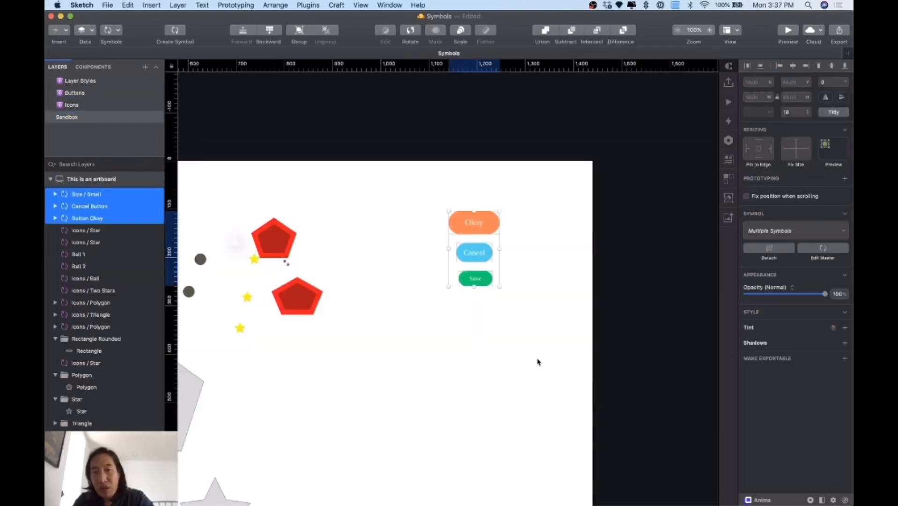
{"action": "left_click", "coordinate": [538, 362]}
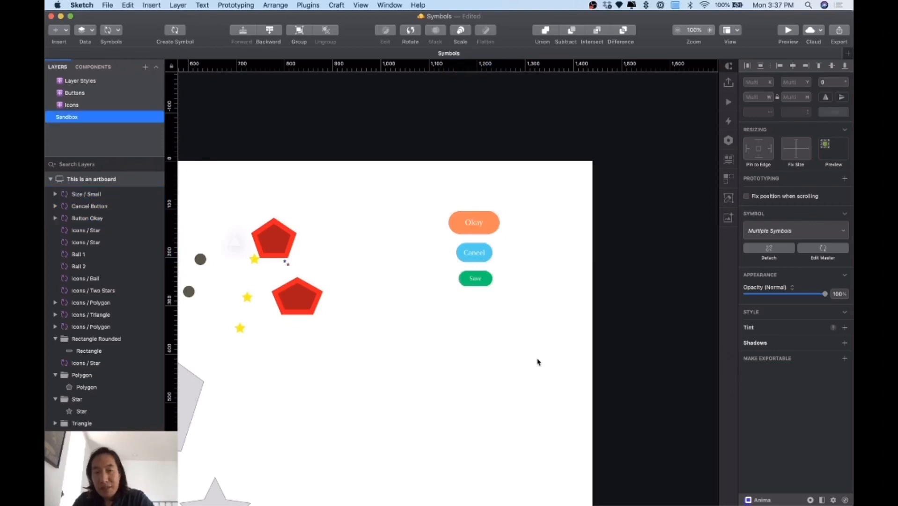
{"action": "left_click", "coordinate": [485, 227]}
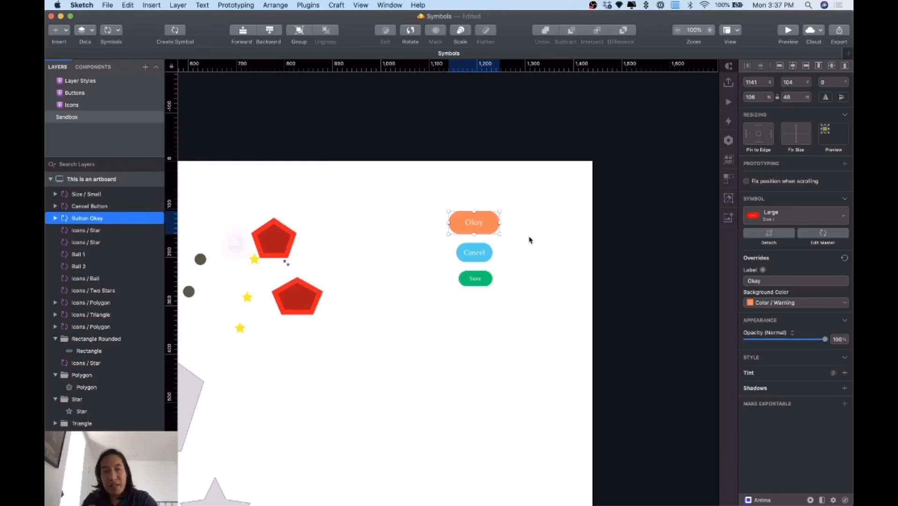
- Draw a new artboard about 33 px tall beneath the Size / Large symbol on the Buttons page
{"action": "left_click", "coordinate": [75, 94]}
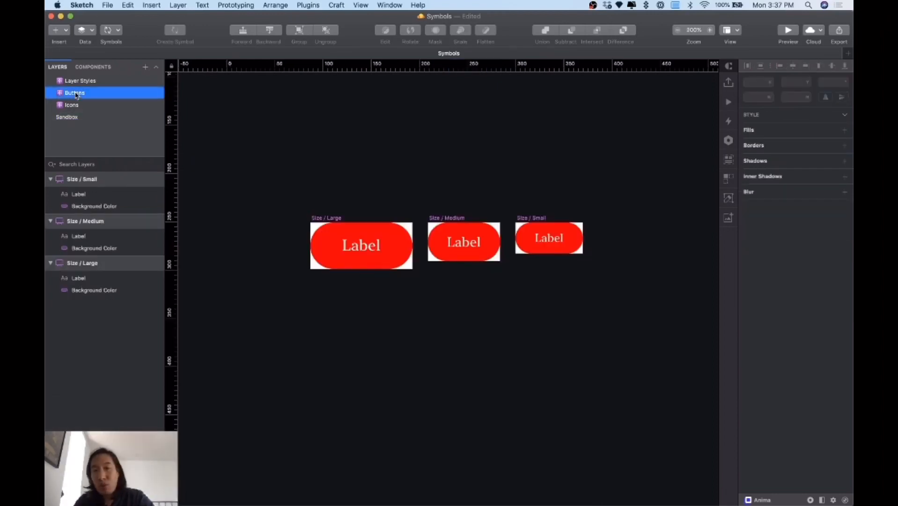
{"action": "left_click_drag", "start_coordinate": [75, 95], "coordinate": [76, 96]}
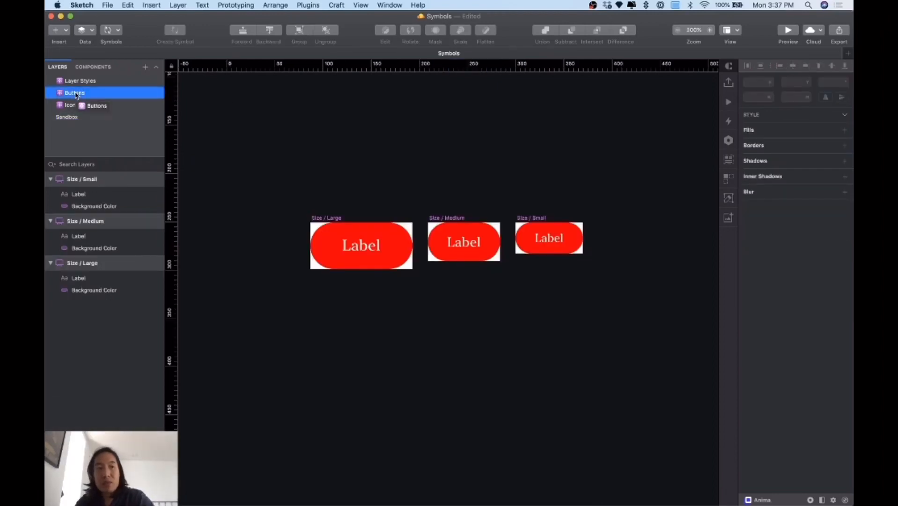
{"action": "left_click", "coordinate": [327, 218]}
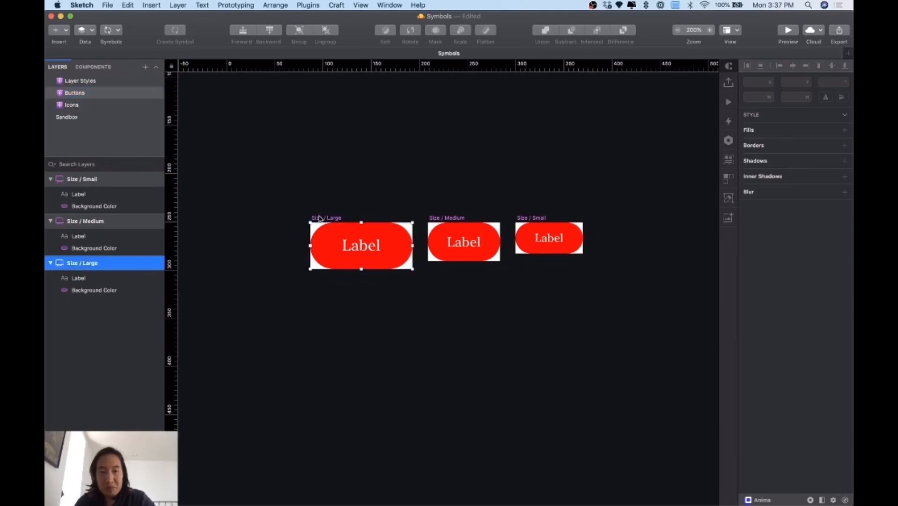
{"action": "left_click", "coordinate": [371, 327]}
{"action": "scroll", "coordinate": [371, 327], "scroll_direction": "down", "scroll_amount": 3}
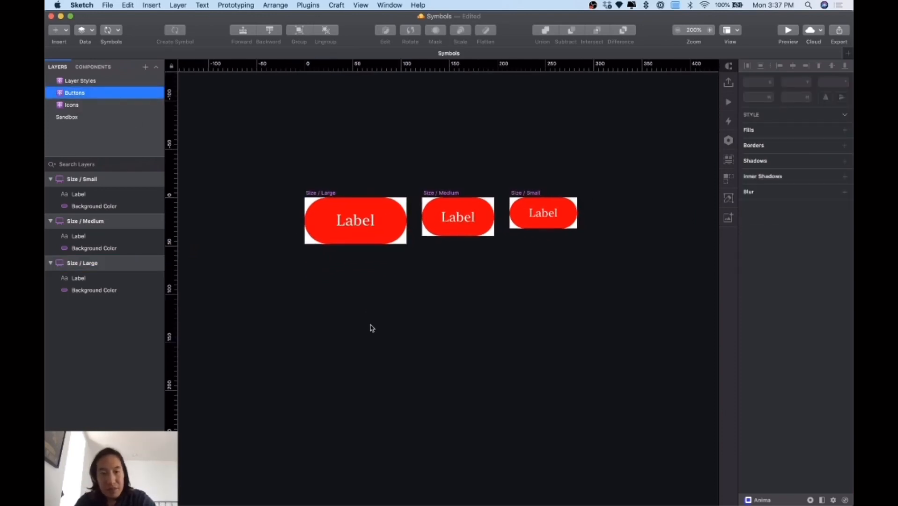
{"action": "scroll", "coordinate": [371, 328], "scroll_direction": "up", "scroll_amount": 5}
{"action": "scroll", "coordinate": [371, 328], "scroll_direction": "left", "scroll_amount": 3}
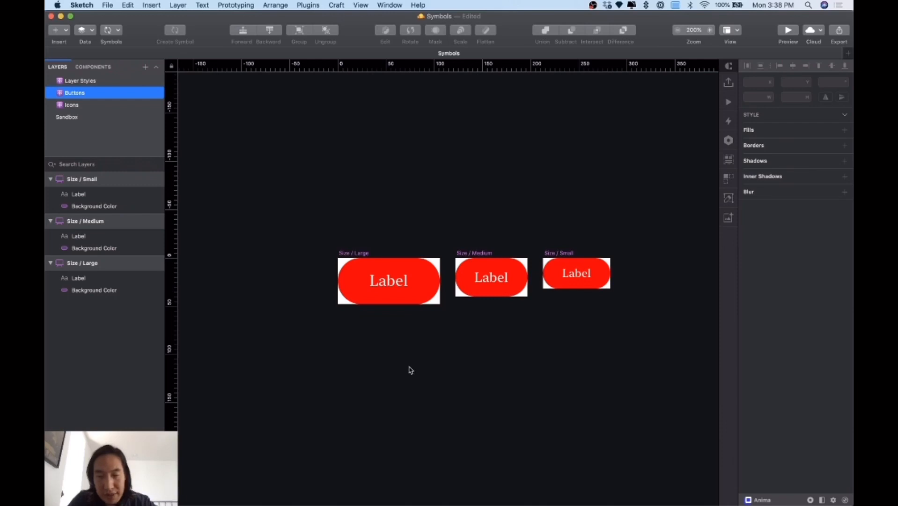
{"action": "key", "text": "a"}
{"action": "left_click_drag", "start_coordinate": [337, 327], "coordinate": [371, 361]}
- Set the new artboard's width and height to 30 each
{"action": "left_click", "coordinate": [752, 120]}
{"action": "type", "text": "2"}
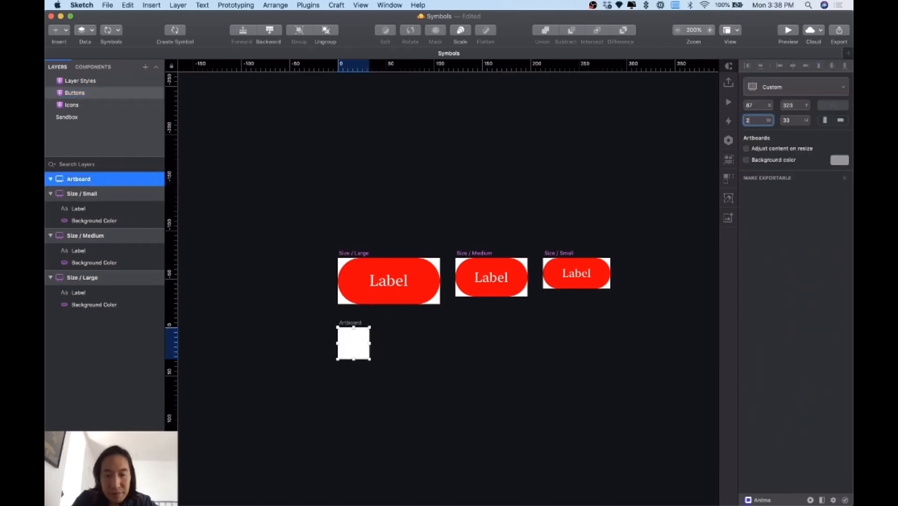
{"action": "type", "text": "0"}
{"action": "key", "text": "Tab"}
{"action": "type", "text": "3"}
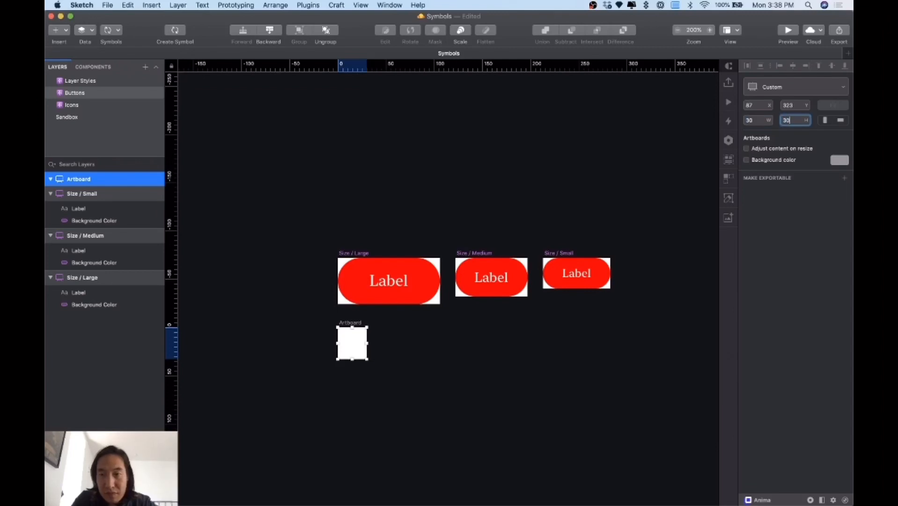
{"action": "type", "text": "0"}
{"action": "key", "text": "Return"}
- Move the small artboard further down and duplicate it twice to form a row of three
{"action": "left_click", "coordinate": [434, 355]}
{"action": "left_click", "coordinate": [352, 323]}
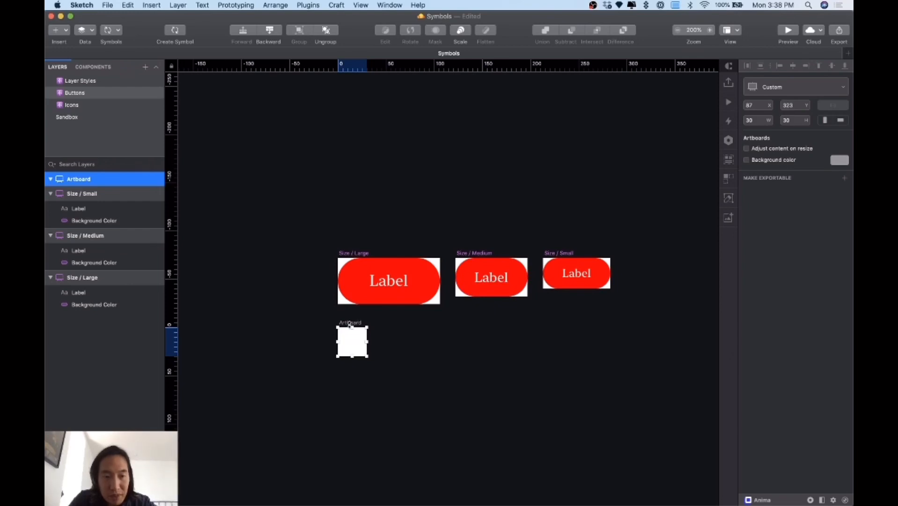
{"action": "left_click_drag", "start_coordinate": [347, 325], "coordinate": [425, 382]}
- Rename the first small artboard as "Buttons / State / Hover"
{"action": "left_click", "coordinate": [90, 206]}
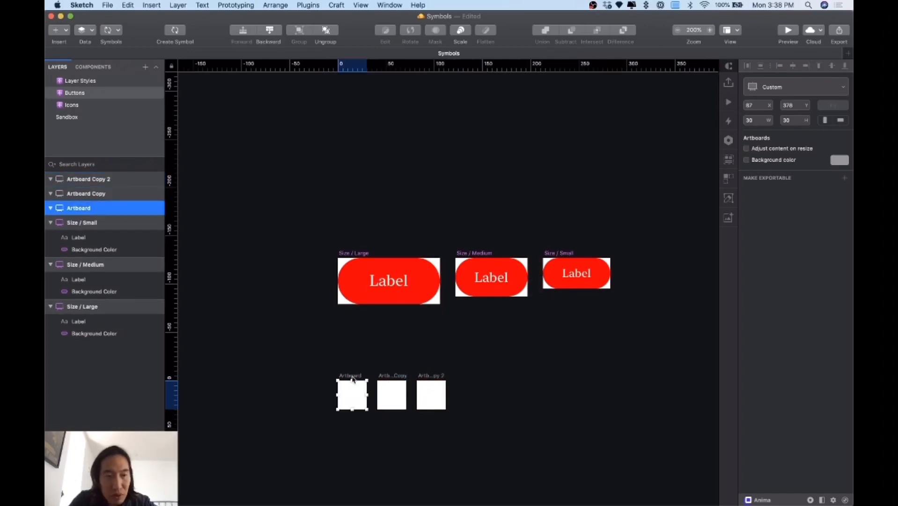
{"action": "double_click", "coordinate": [89, 206]}
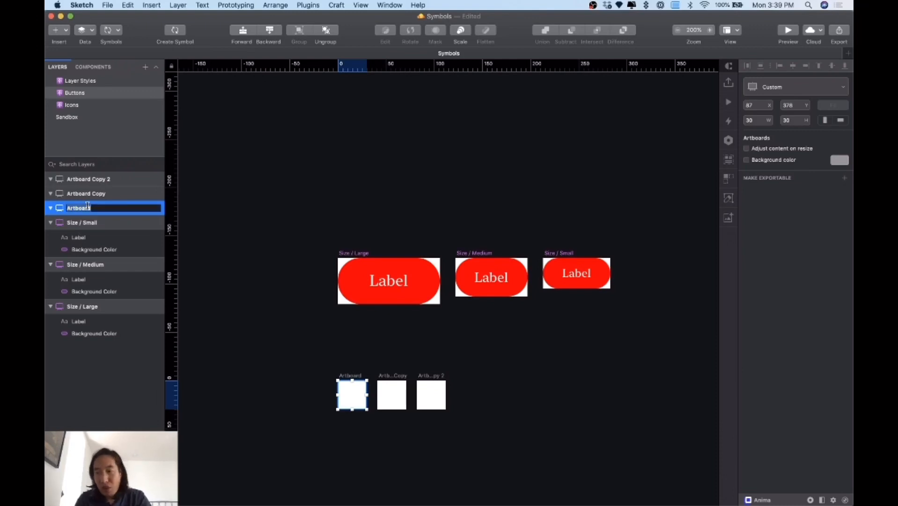
{"action": "type", "text": "State / Hover"}
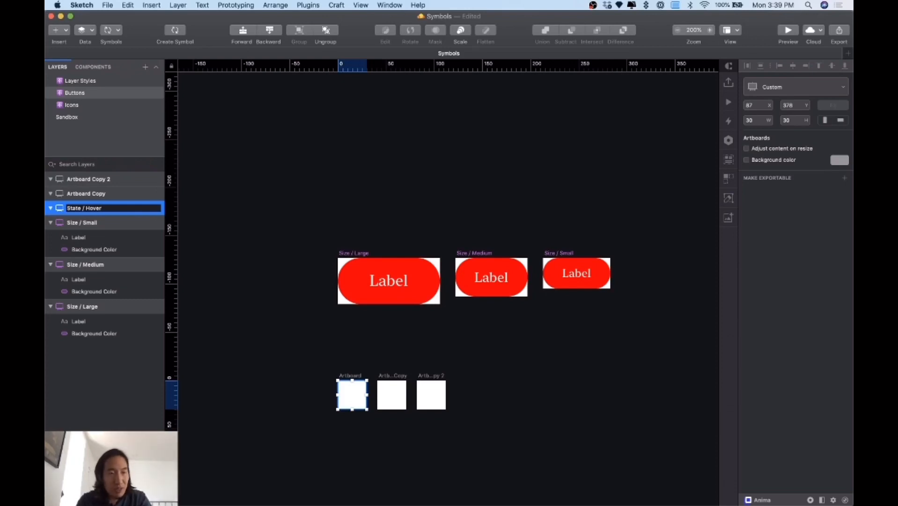
{"action": "type", "text": "Buttons"}
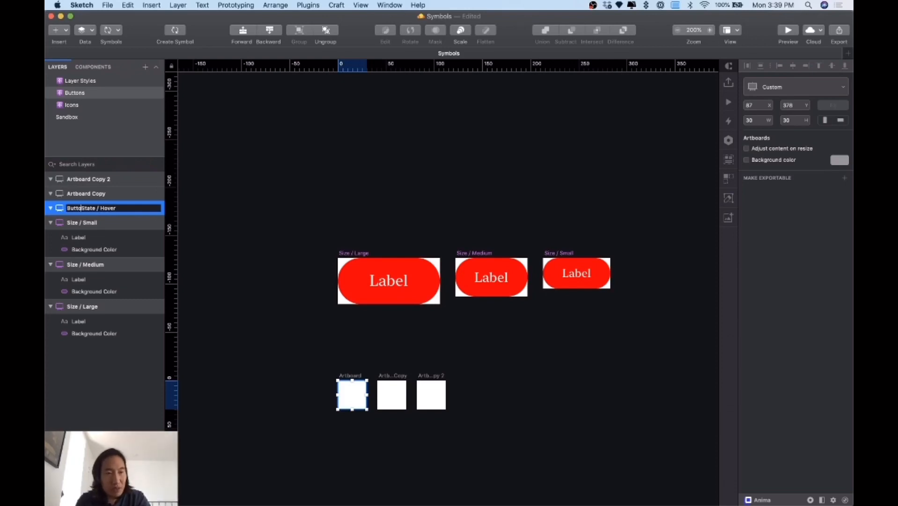
{"action": "type", "text": " /"}
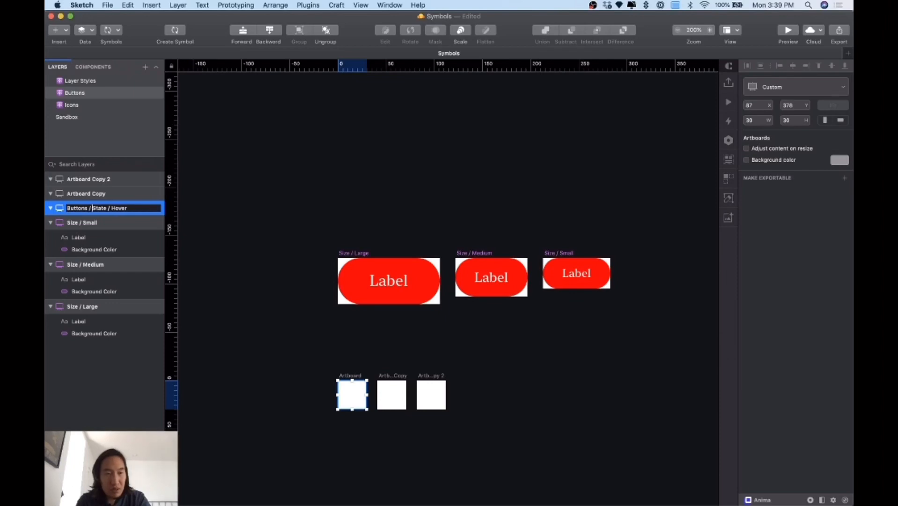
- Name the first small artboard Buttons / State / Hover and rename the large button symbol Buttons / Size / Large
{"action": "key", "text": "Return"}
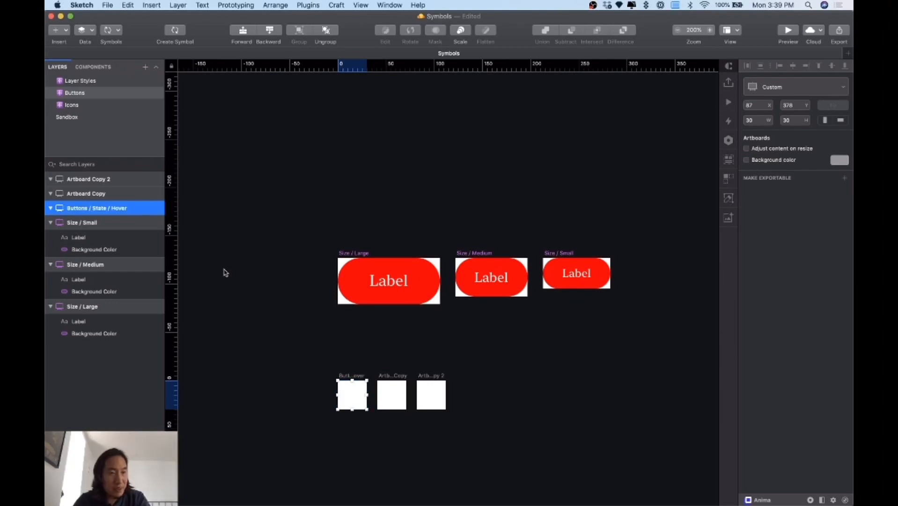
{"action": "left_click", "coordinate": [355, 253]}
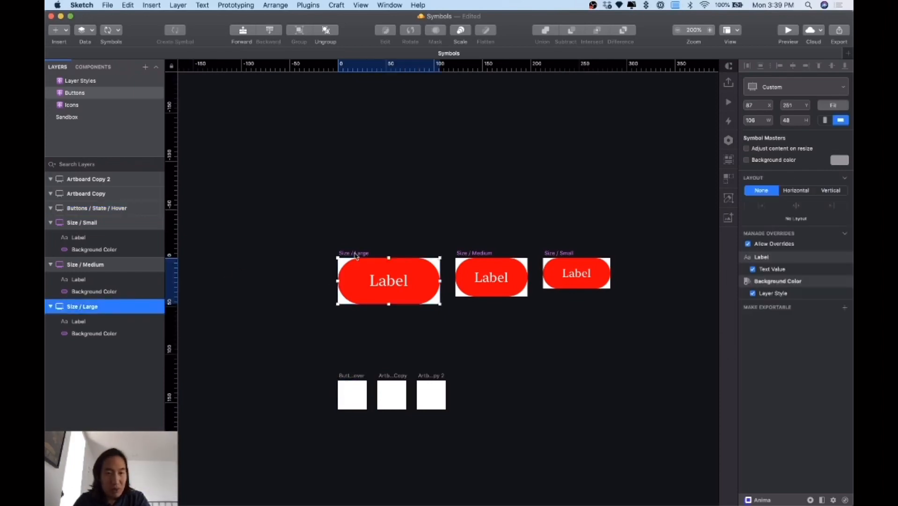
{"action": "double_click", "coordinate": [77, 308]}
{"action": "key", "text": "Left"}
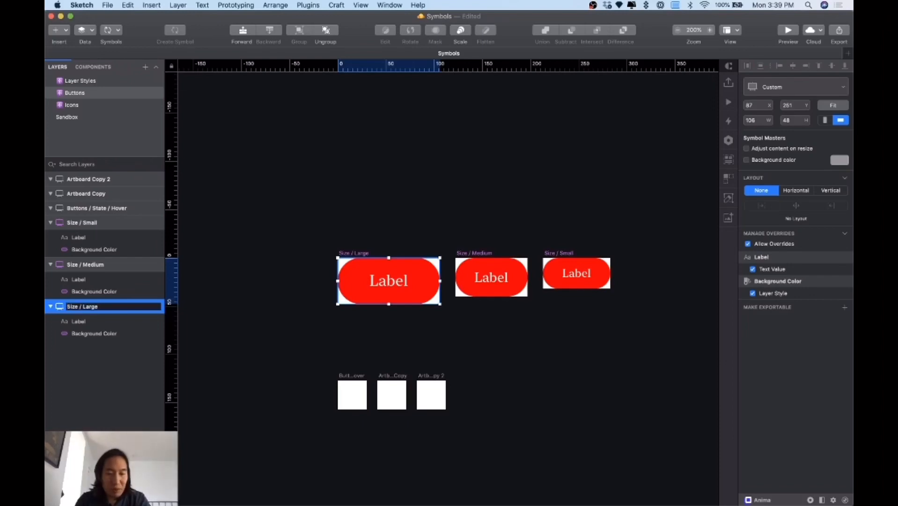
{"action": "type", "text": "Buttons "}
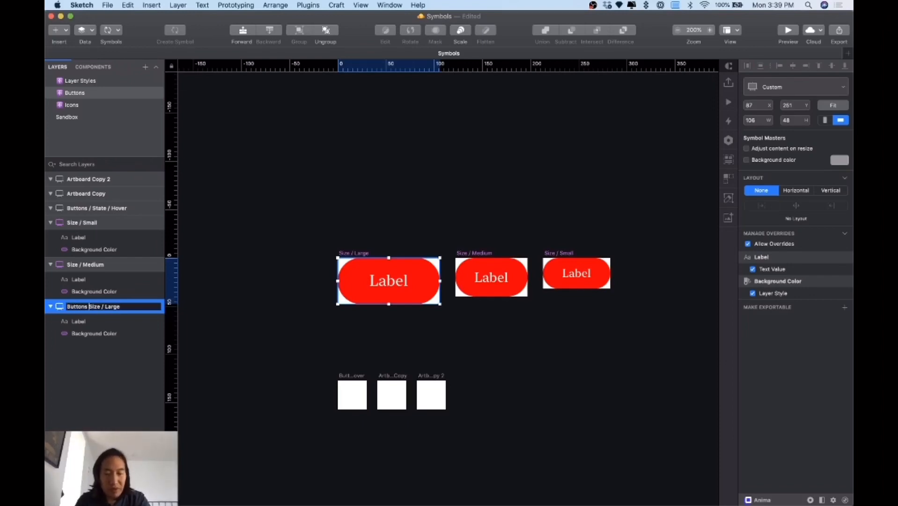
{"action": "type", "text": "/"}
{"action": "key", "text": "Return"}
- Rename the medium button symbol as Buttons / Size / Medium
{"action": "left_click", "coordinate": [490, 253]}
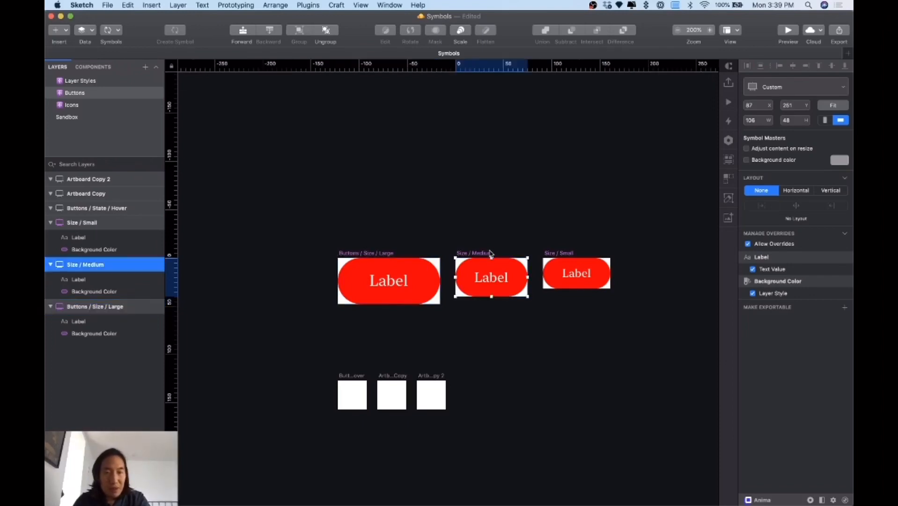
{"action": "double_click", "coordinate": [84, 264]}
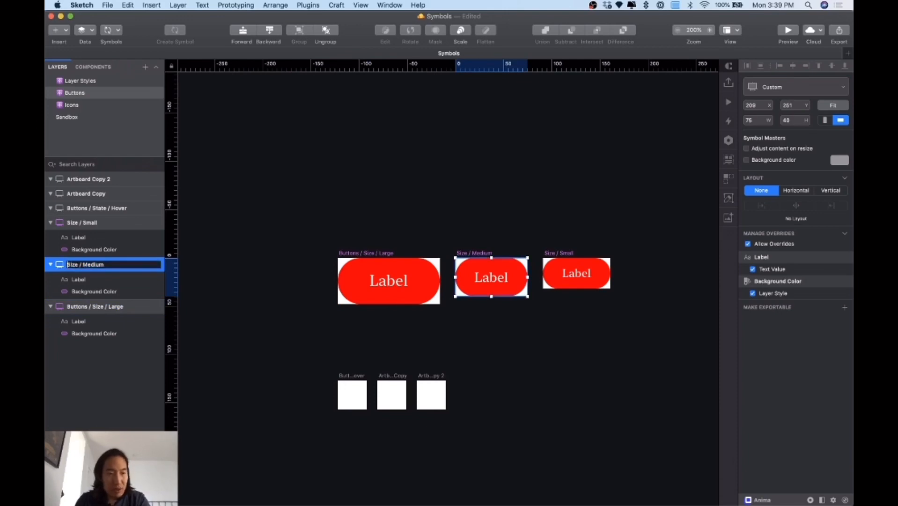
{"action": "key", "text": "Left"}
{"action": "type", "text": "Buttons "}
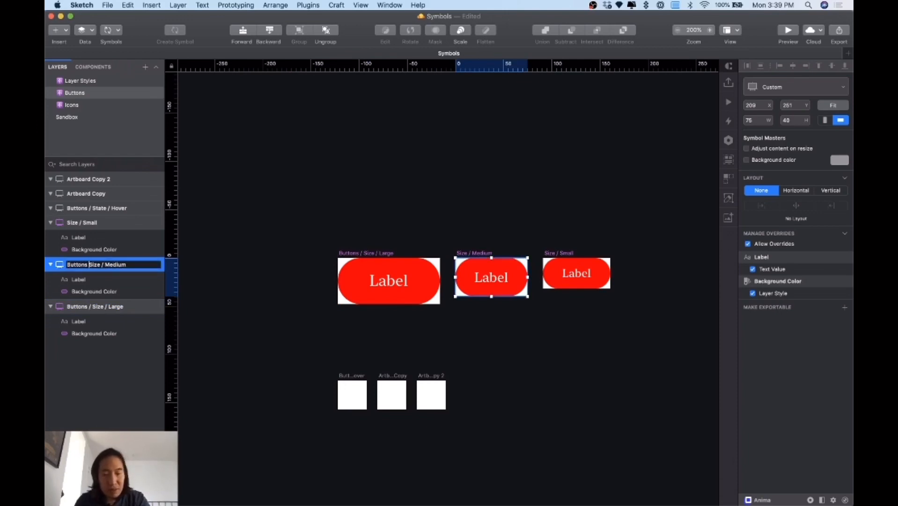
{"action": "type", "text": "/"}
{"action": "key", "text": "Return"}
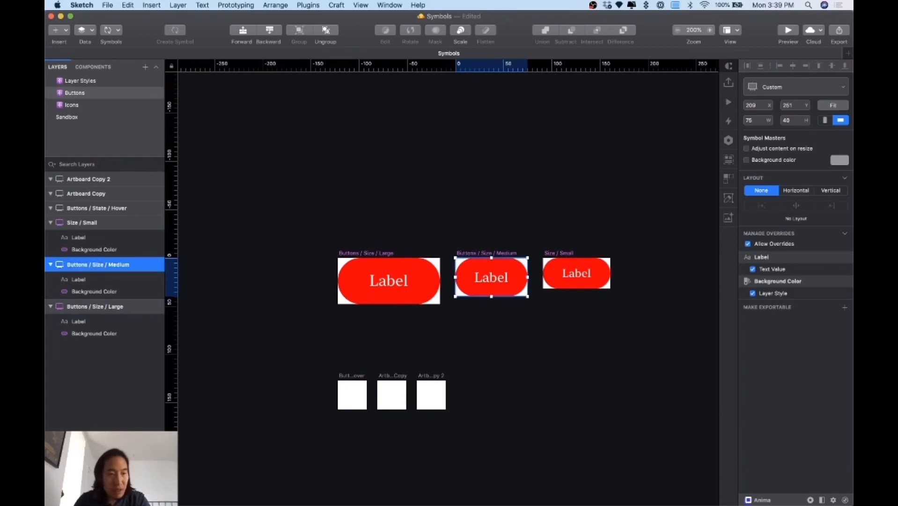
- Rename the small button symbol as Buttons / Size / Small
{"action": "left_click", "coordinate": [571, 257]}
{"action": "double_click", "coordinate": [104, 223]}
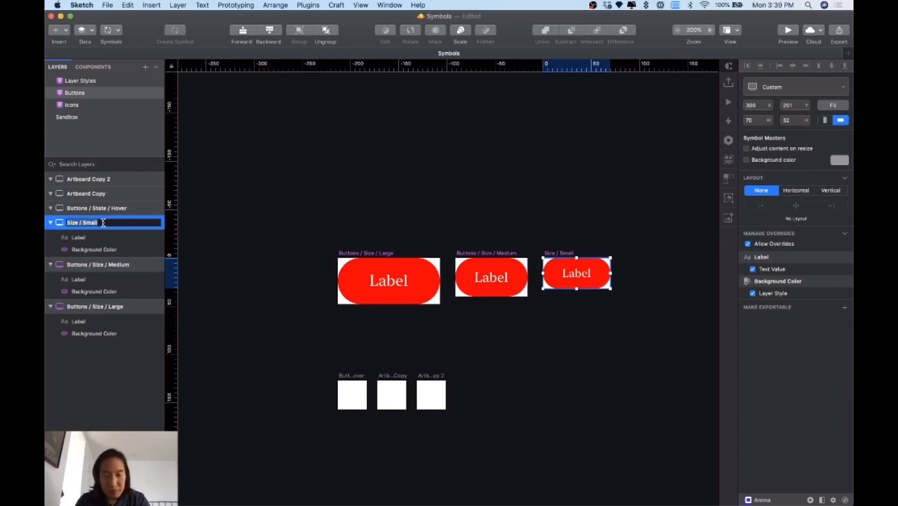
{"action": "key", "text": "Left"}
{"action": "type", "text": "Buttons /"}
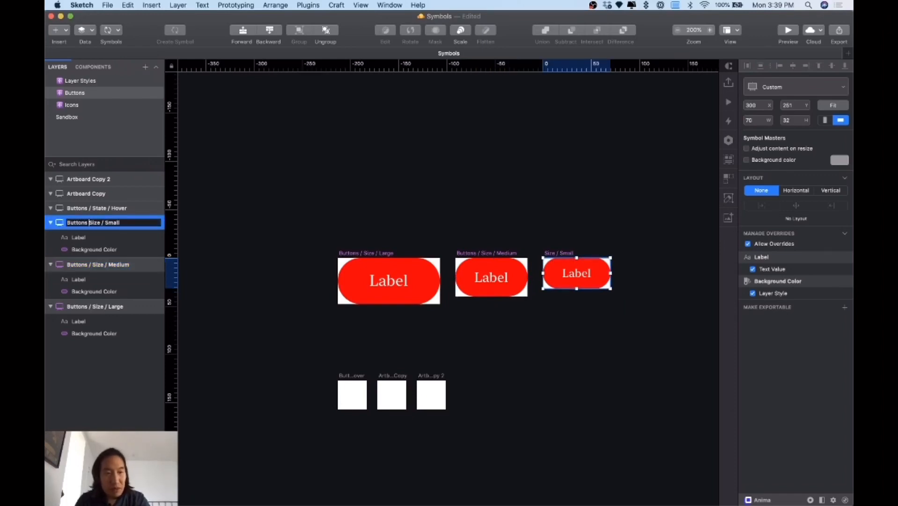
{"action": "key", "text": "Return"}
{"action": "left_click", "coordinate": [498, 354]}
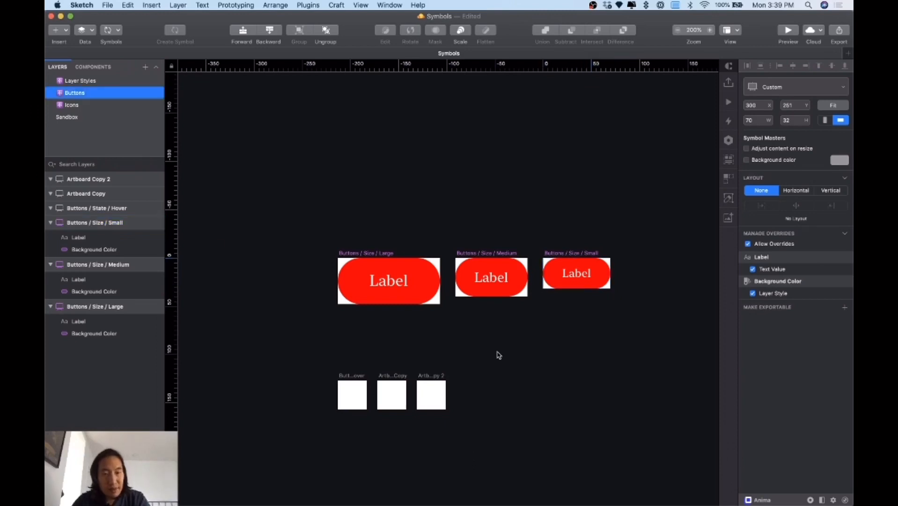
- Rename the middle small artboard, Artboard Copy, as Buttons / State / Pressed
{"action": "left_click", "coordinate": [400, 376]}
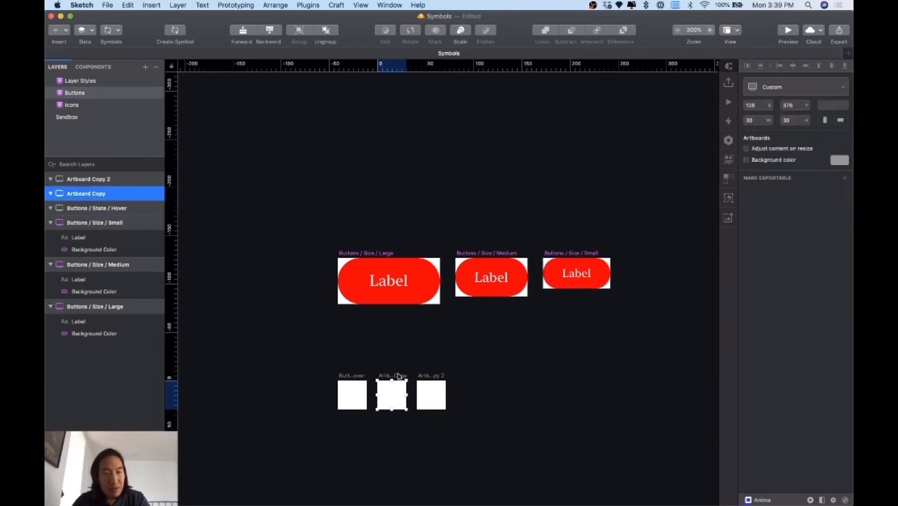
{"action": "double_click", "coordinate": [110, 193]}
{"action": "type", "text": "Buttons / State /"}
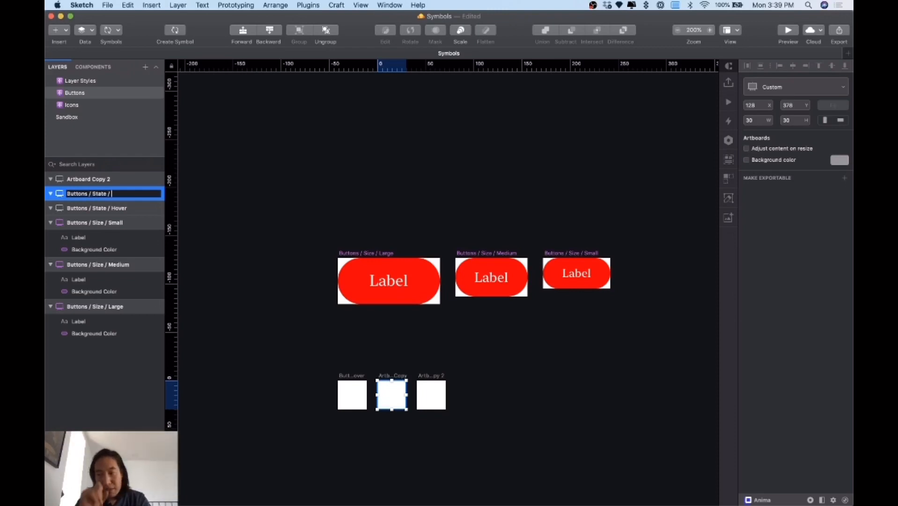
{"action": "type", "text": "Pre"}
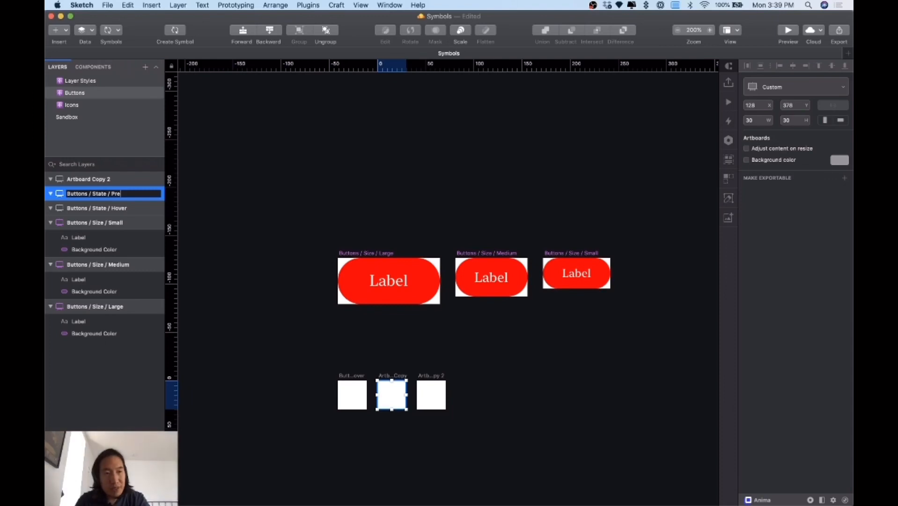
{"action": "type", "text": "ssed"}
{"action": "key", "text": "Return"}
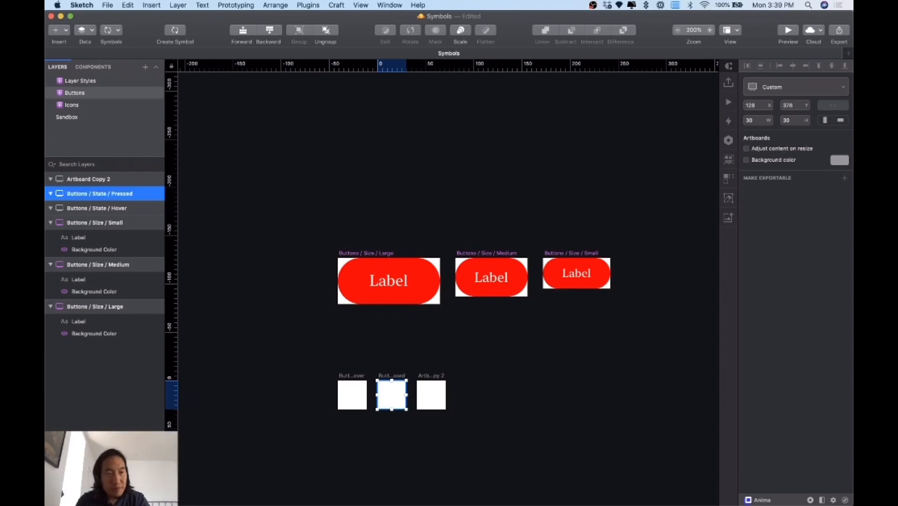
- Rename the last small artboard, Artboard Copy 2, as Buttons / State / Disable
{"action": "double_click", "coordinate": [96, 178]}
{"action": "type", "text": "Buttons / State / Disable"}
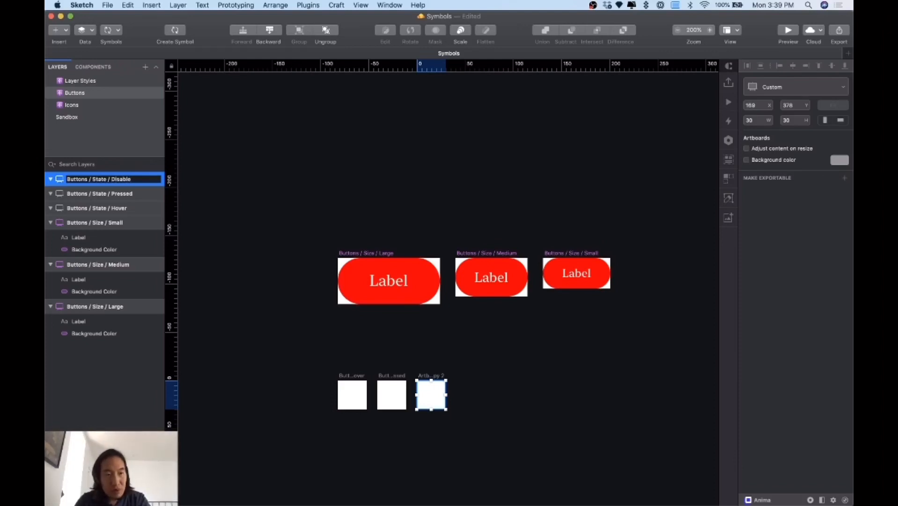
{"action": "key", "text": "Return"}
{"action": "left_click", "coordinate": [345, 358]}
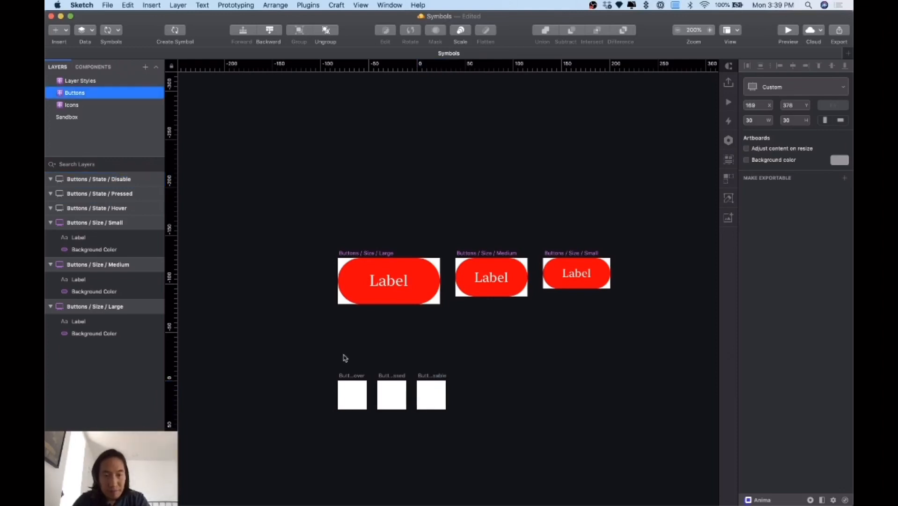
- Duplicate the Hover artboard at the start of the state row and align the row with the large button's left edge
{"action": "left_click", "coordinate": [356, 376]}
{"action": "left_click", "coordinate": [397, 377], "text": "shift"}
{"action": "left_click", "coordinate": [440, 378], "text": "shift"}
{"action": "left_click_drag", "start_coordinate": [358, 378], "coordinate": [338, 382]}
{"action": "left_click", "coordinate": [389, 360]}
{"action": "left_click_drag", "start_coordinate": [507, 425], "coordinate": [317, 366]}
{"action": "left_click_drag", "start_coordinate": [450, 374], "coordinate": [464, 374]}
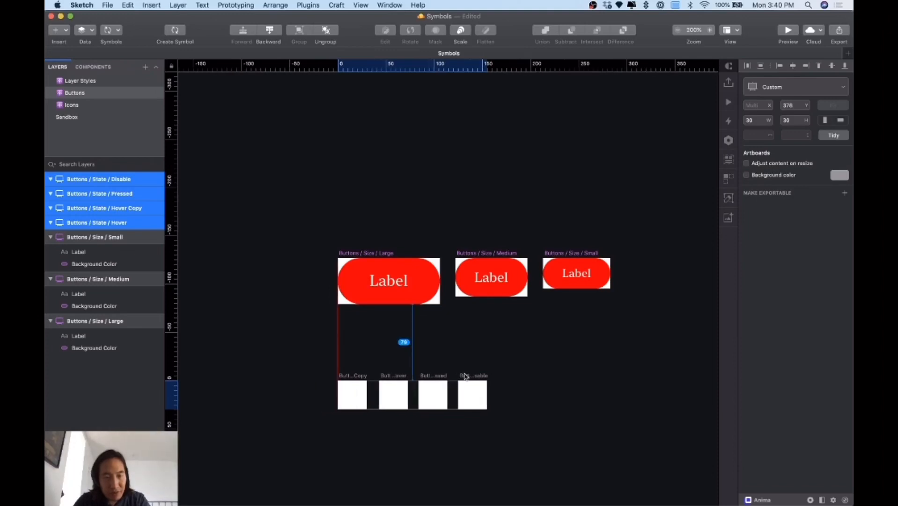
{"action": "left_click", "coordinate": [361, 347]}
- Rename the Hover copy as Buttons / State / Default and move it below Buttons / State / Hover in the layer order
{"action": "left_click", "coordinate": [352, 376]}
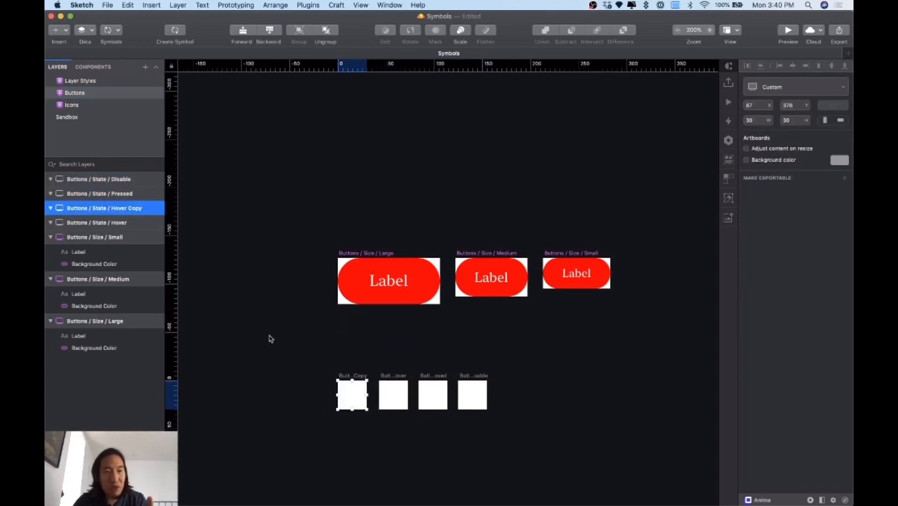
{"action": "double_click", "coordinate": [138, 209]}
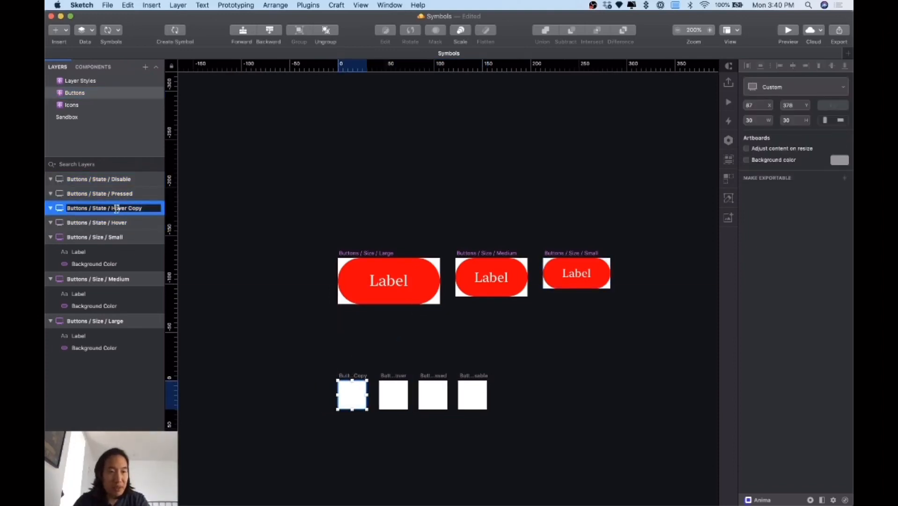
{"action": "left_click_drag", "start_coordinate": [112, 208], "coordinate": [195, 215]}
{"action": "type", "text": "H"}
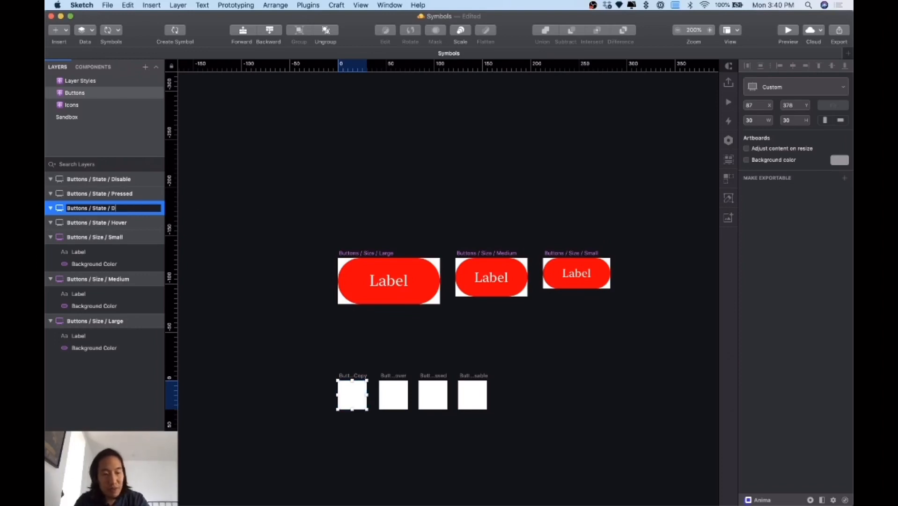
{"action": "key", "text": "Return"}
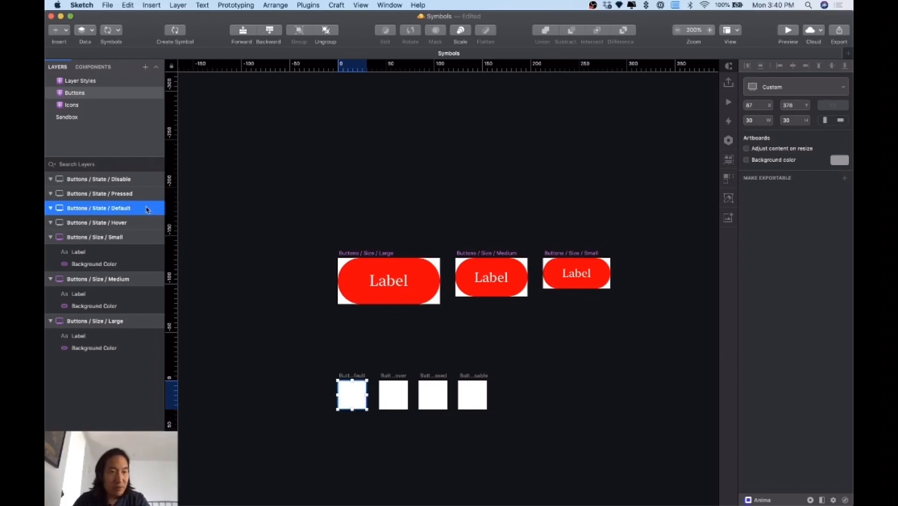
{"action": "left_click_drag", "start_coordinate": [146, 207], "coordinate": [138, 228]}
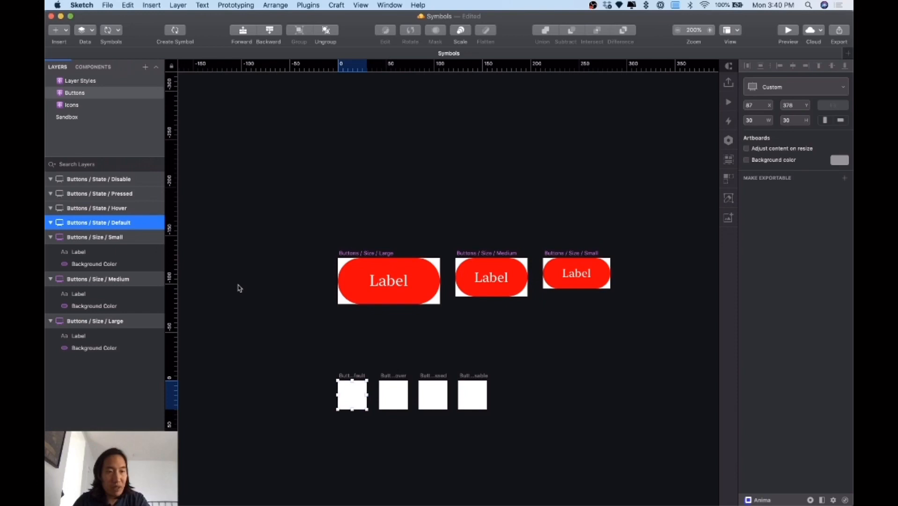
{"action": "left_click", "coordinate": [340, 332]}
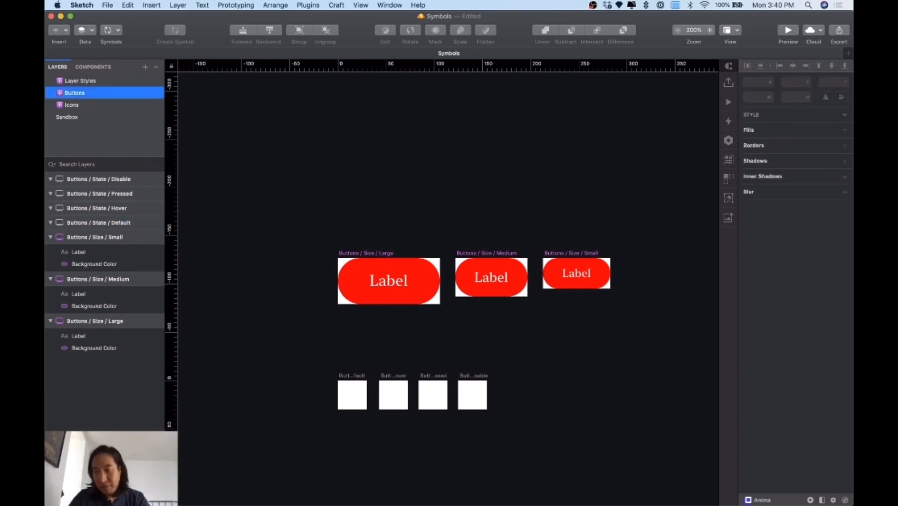
- Draw a 30 × 30 rectangle covering the Buttons / State / Hover artboard and remove its border
{"action": "left_click", "coordinate": [351, 376]}
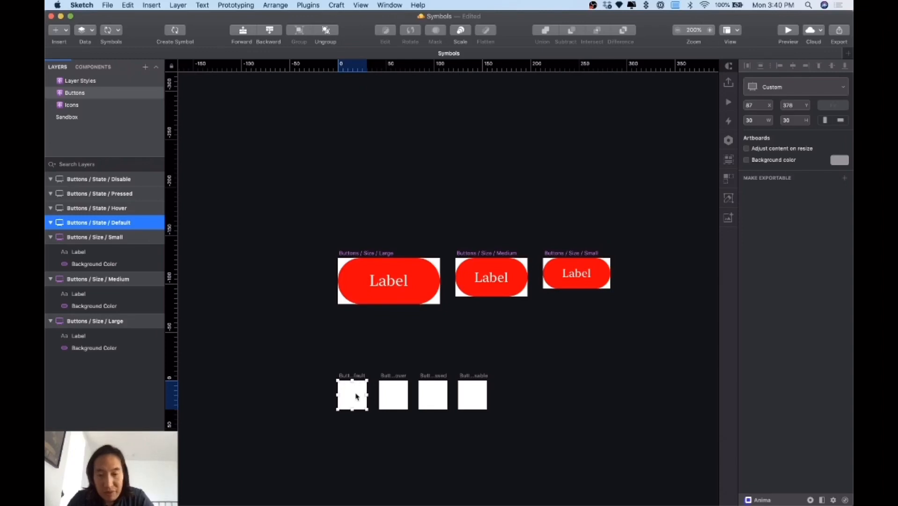
{"action": "key", "text": "super+plus"}
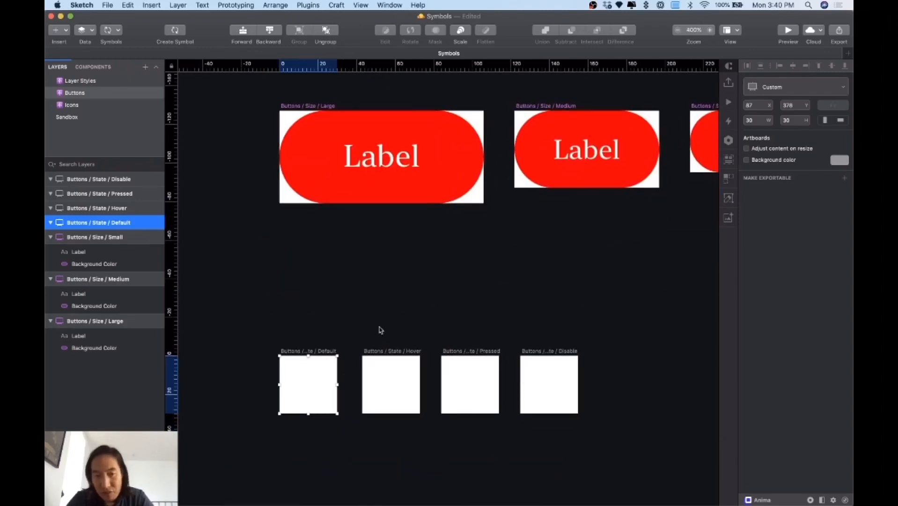
{"action": "left_click", "coordinate": [392, 351]}
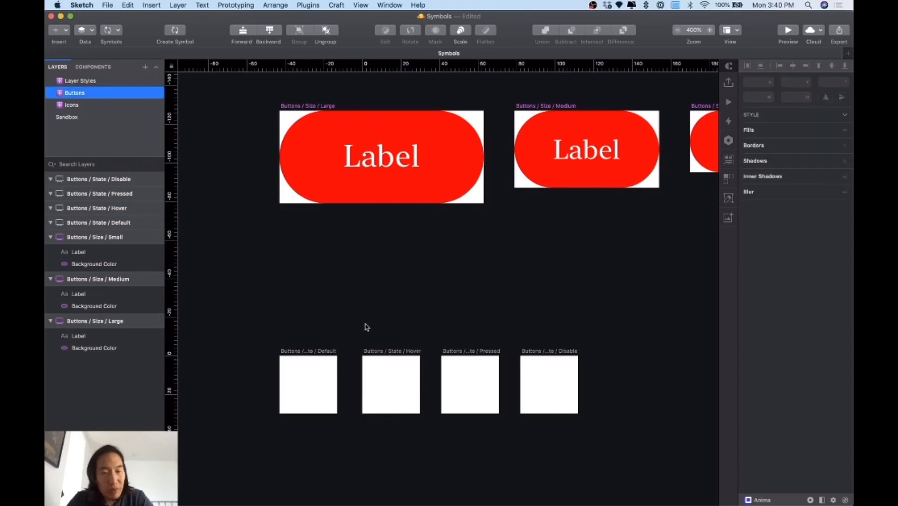
{"action": "left_click", "coordinate": [367, 327]}
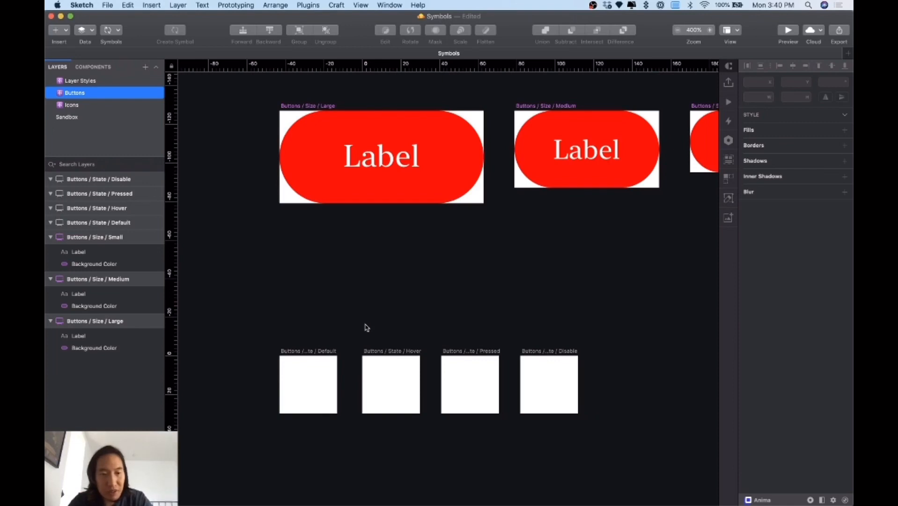
{"action": "key", "text": "r"}
{"action": "left_click_drag", "start_coordinate": [368, 361], "coordinate": [420, 412]}
{"action": "left_click", "coordinate": [747, 375]}
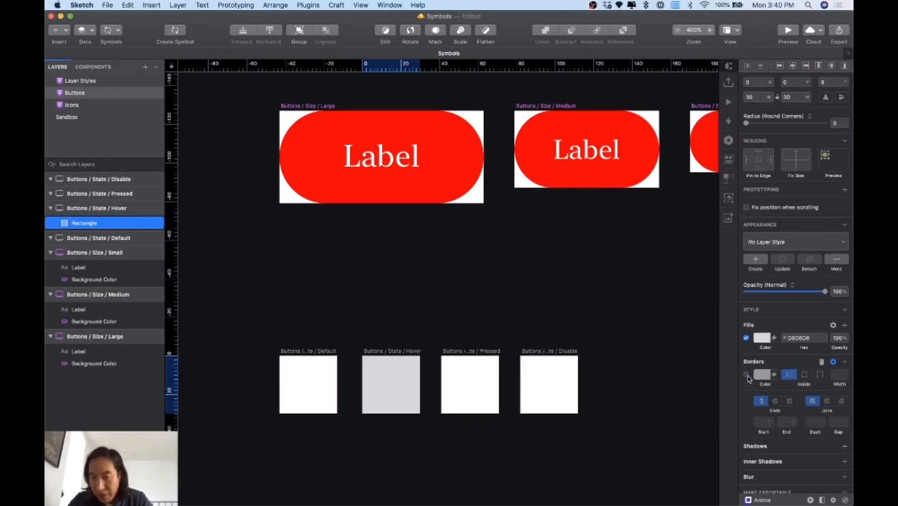
{"action": "left_click", "coordinate": [821, 362]}
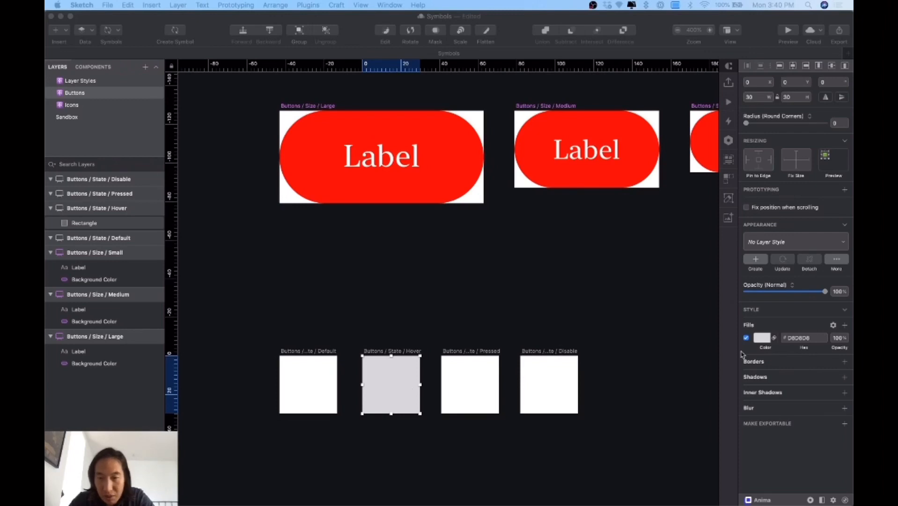
- Set the Hover rectangle's fill to white FFFFFF with 20% fill opacity
{"action": "left_click", "coordinate": [761, 338]}
{"action": "left_click", "coordinate": [761, 338]}
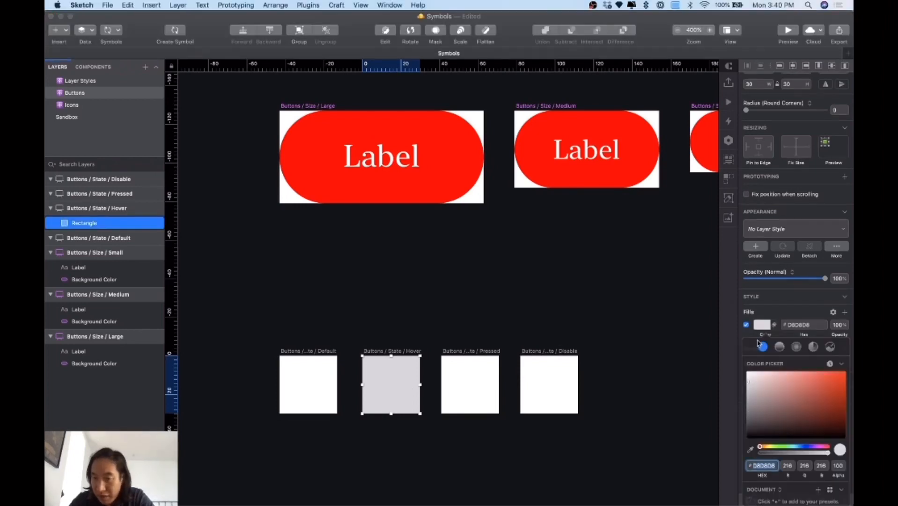
{"action": "left_click_drag", "start_coordinate": [754, 387], "coordinate": [739, 369]}
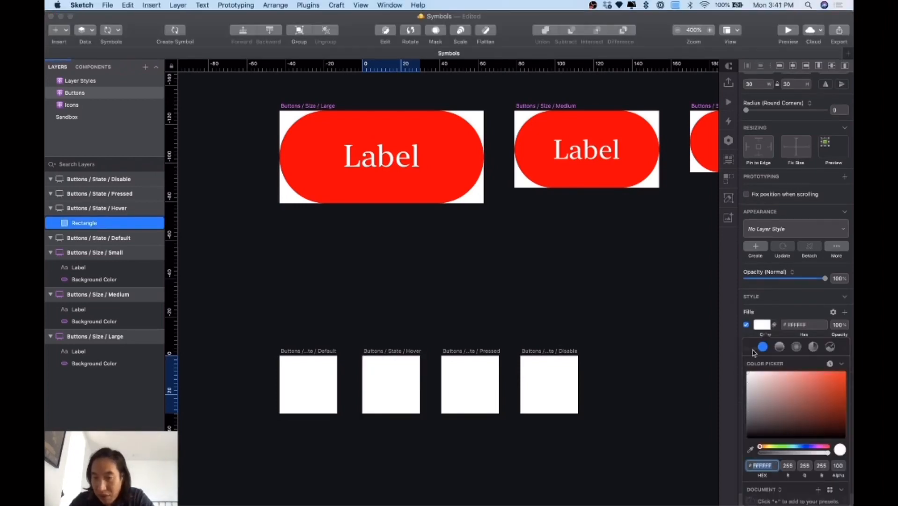
{"action": "left_click", "coordinate": [838, 324]}
{"action": "type", "text": "2"}
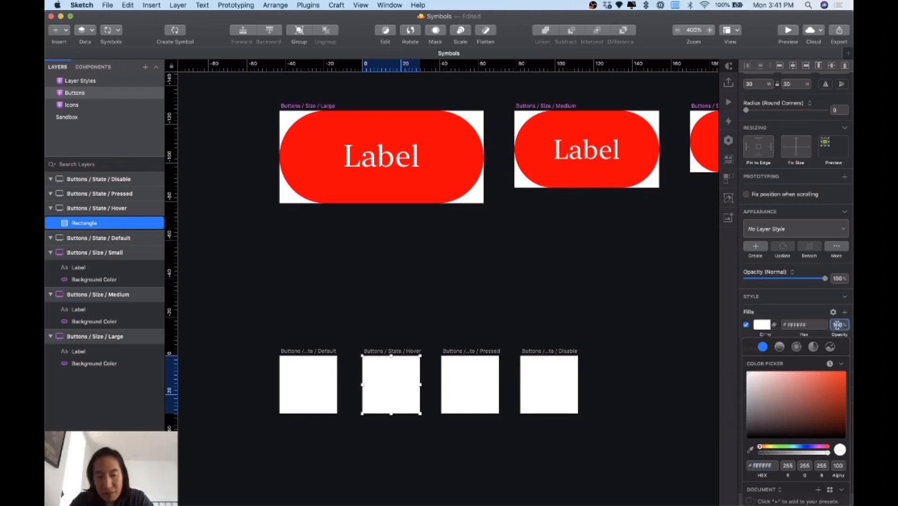
{"action": "type", "text": "0"}
{"action": "key", "text": "Return"}
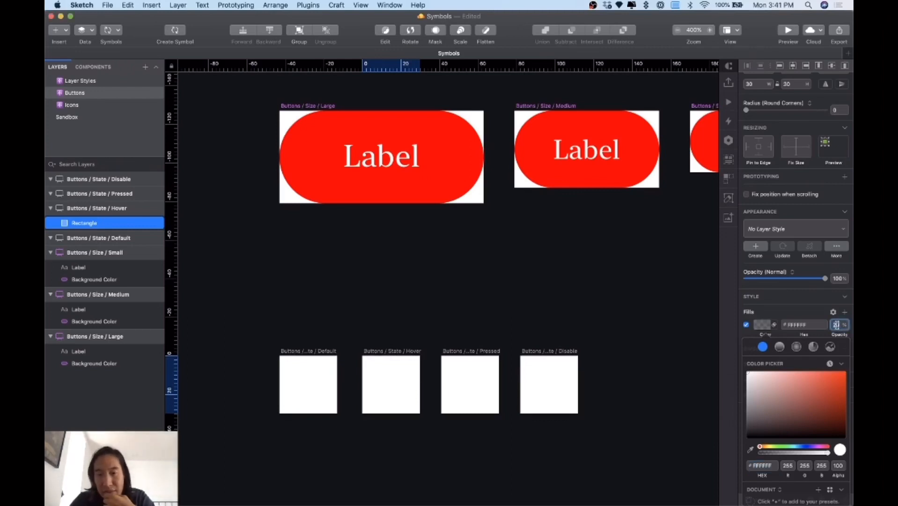
{"action": "left_click", "coordinate": [623, 328]}
{"action": "left_click", "coordinate": [398, 335]}
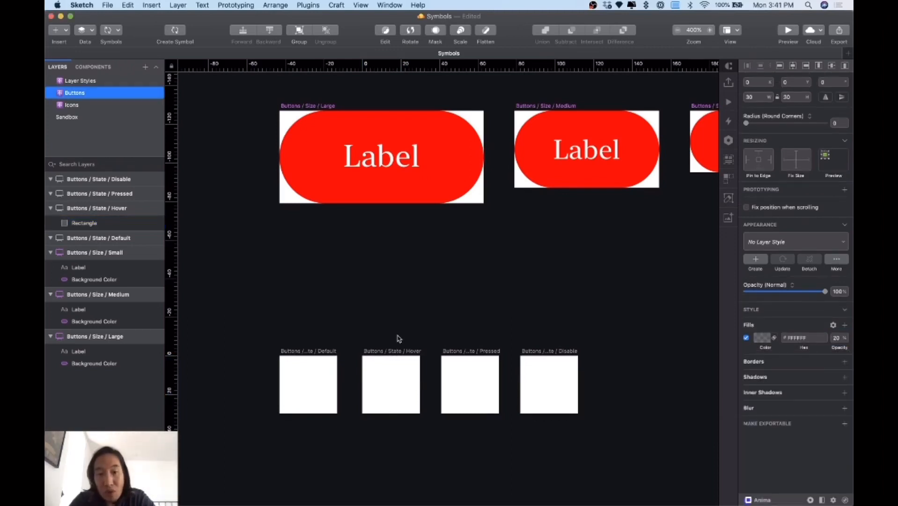
- Draw a 30 × 30 rectangle covering the Buttons / State / Pressed artboard and remove its border
{"action": "left_click", "coordinate": [395, 375]}
{"action": "left_click", "coordinate": [481, 376]}
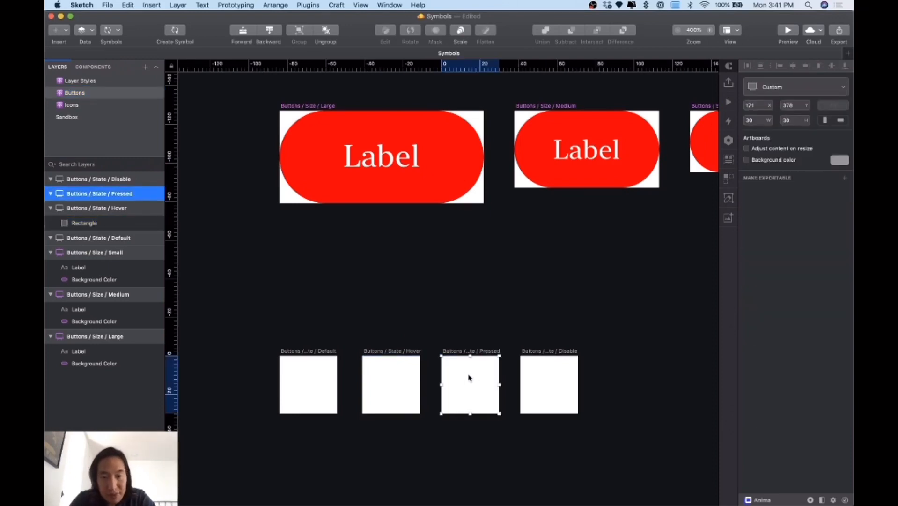
{"action": "left_click", "coordinate": [470, 329]}
{"action": "key", "text": "r"}
{"action": "left_click_drag", "start_coordinate": [448, 369], "coordinate": [498, 412]}
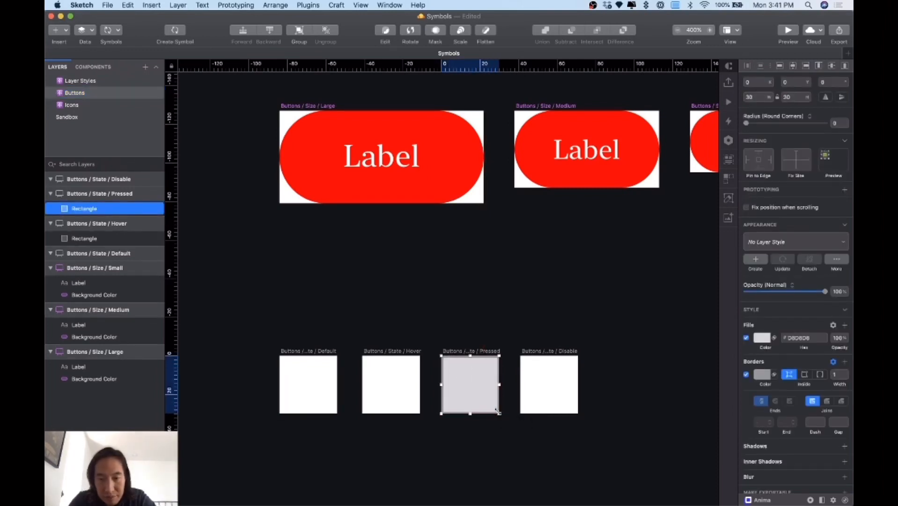
{"action": "left_click", "coordinate": [747, 375]}
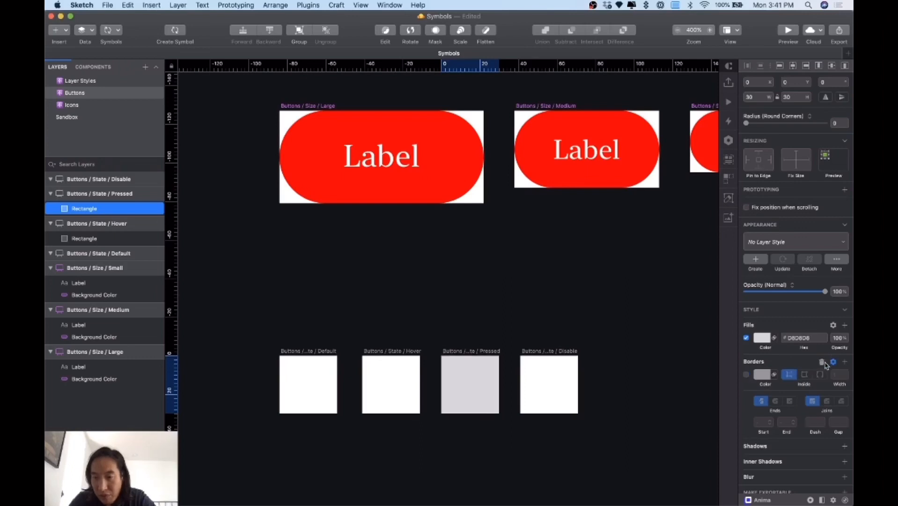
{"action": "left_click", "coordinate": [822, 362]}
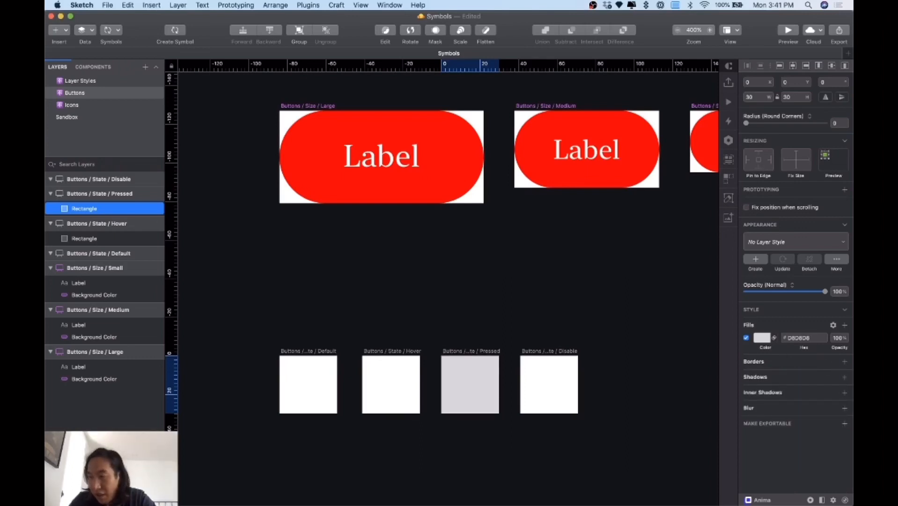
- Set the Pressed rectangle's fill to black 000000 with 20% fill opacity
{"action": "key", "text": "super+Tab"}
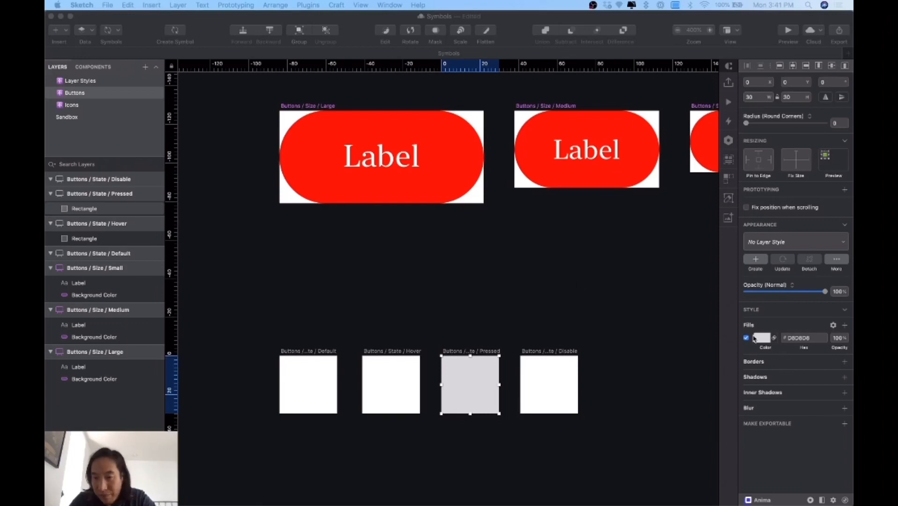
{"action": "left_click", "coordinate": [756, 337]}
{"action": "left_click", "coordinate": [757, 338]}
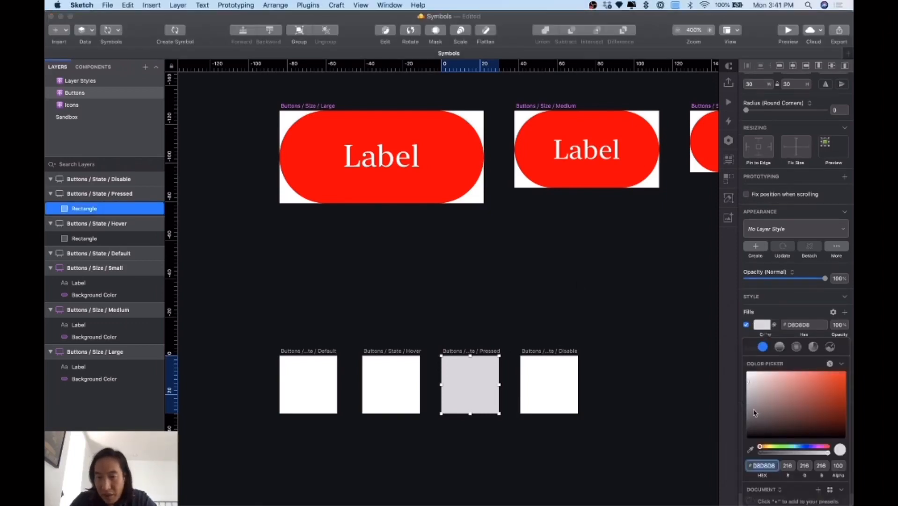
{"action": "left_click_drag", "start_coordinate": [755, 413], "coordinate": [735, 455]}
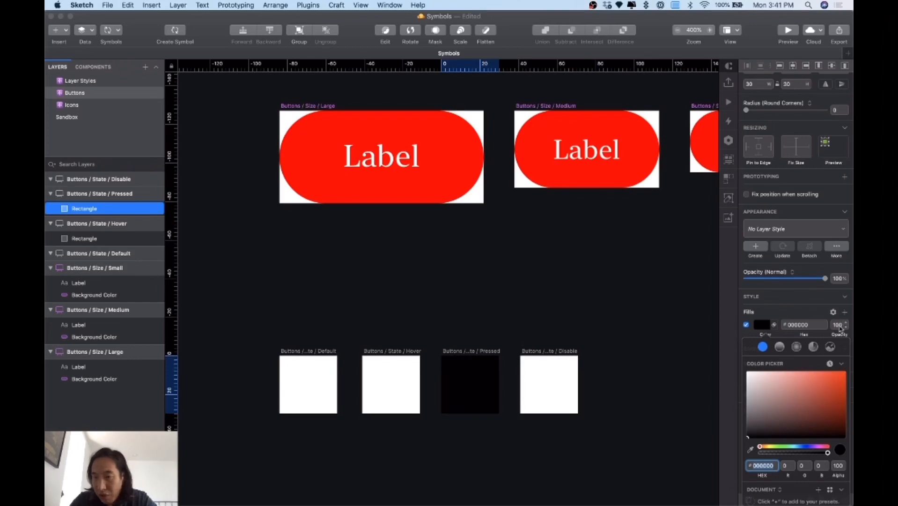
{"action": "left_click", "coordinate": [838, 325]}
{"action": "type", "text": "20"}
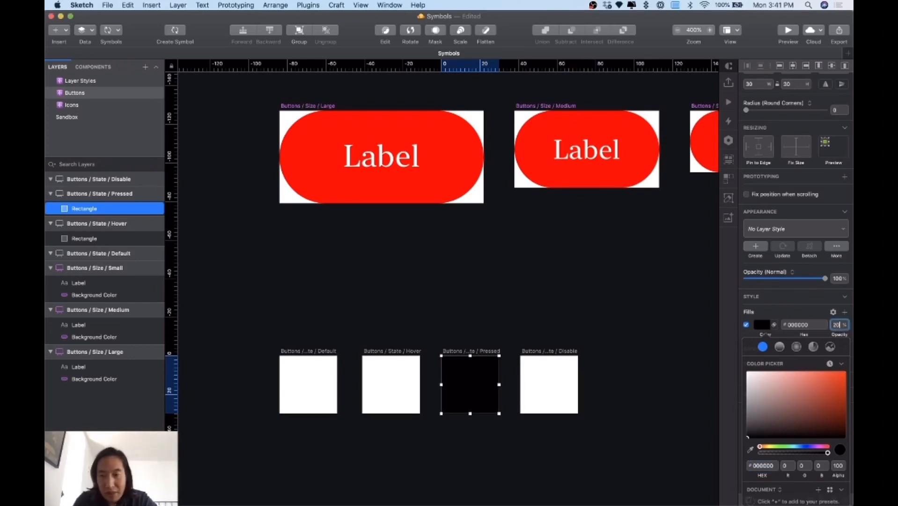
{"action": "key", "text": "Return"}
{"action": "left_click", "coordinate": [406, 355]}
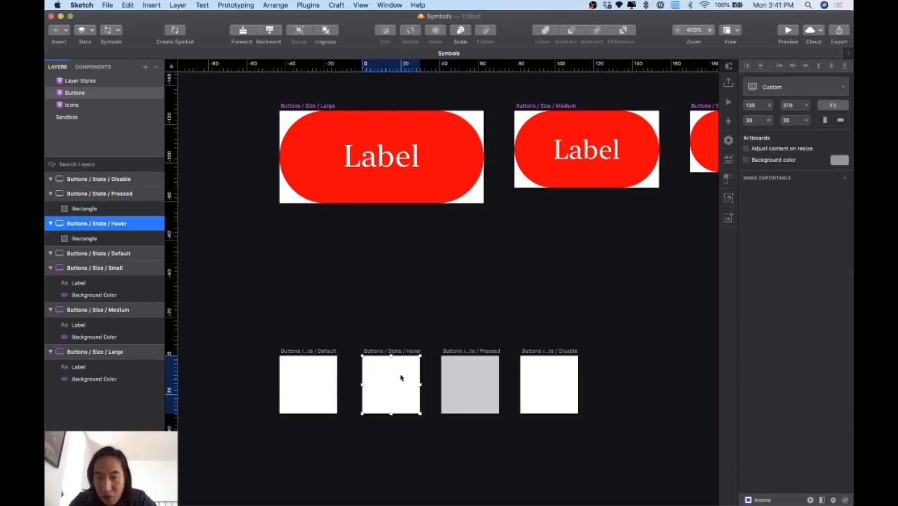
{"action": "left_click", "coordinate": [401, 363]}
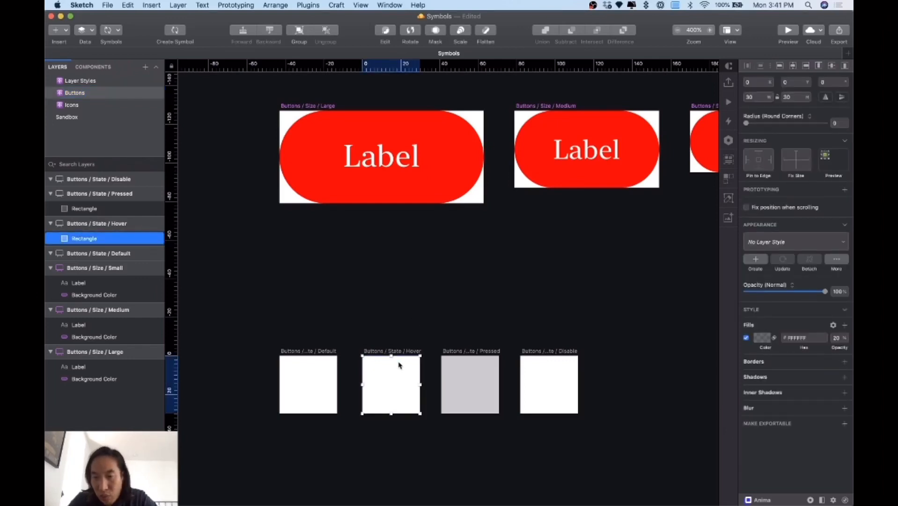
{"action": "left_click", "coordinate": [465, 380]}
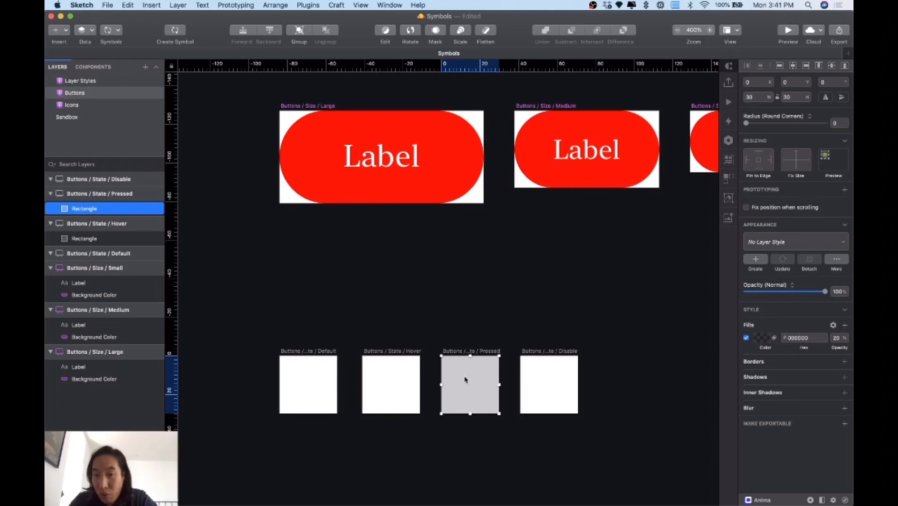
{"action": "left_click", "coordinate": [510, 355]}
- Draw a 30 × 30 rectangle covering the Buttons / State / Disable artboard and turn off its border
{"action": "scroll", "coordinate": [521, 347], "scroll_direction": "down", "scroll_amount": 1}
{"action": "scroll", "coordinate": [521, 347], "scroll_direction": "right", "scroll_amount": 1}
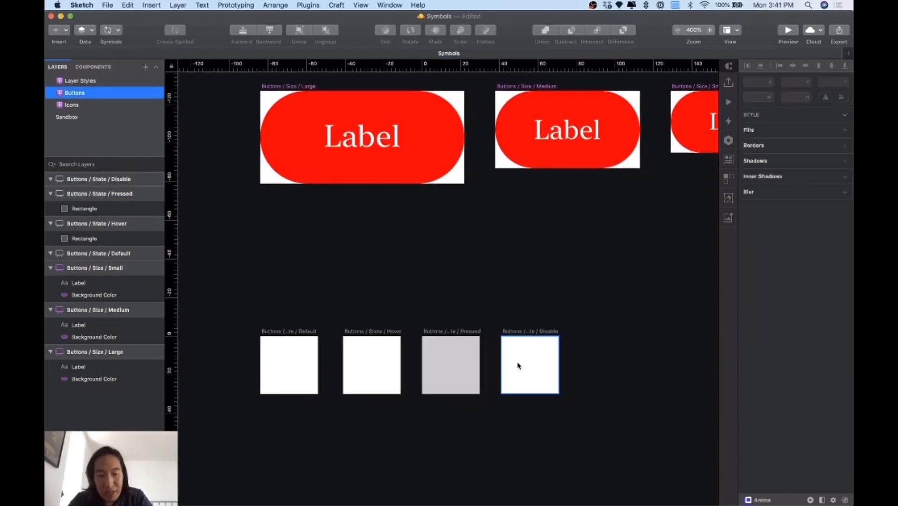
{"action": "key", "text": "a"}
{"action": "key", "text": "r"}
{"action": "left_click_drag", "start_coordinate": [502, 337], "coordinate": [560, 394]}
{"action": "scroll", "coordinate": [540, 372], "scroll_direction": "up", "scroll_amount": 1}
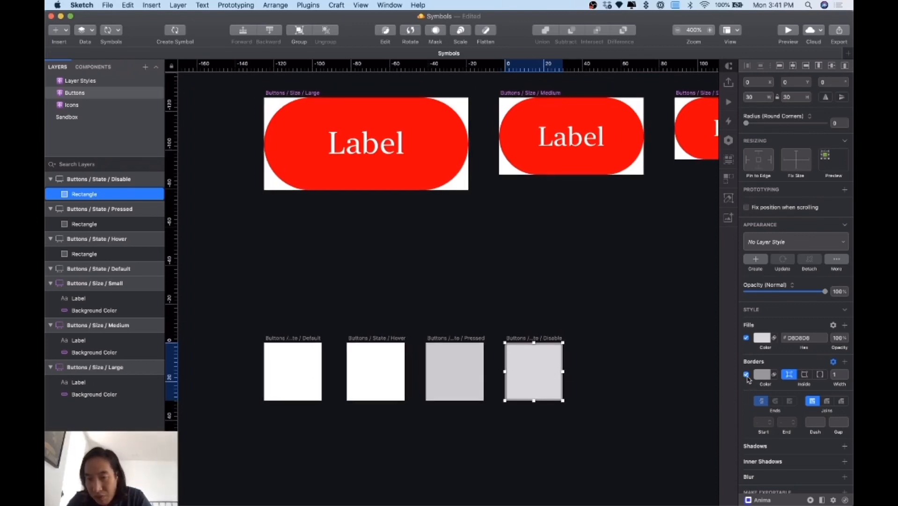
{"action": "left_click", "coordinate": [746, 375]}
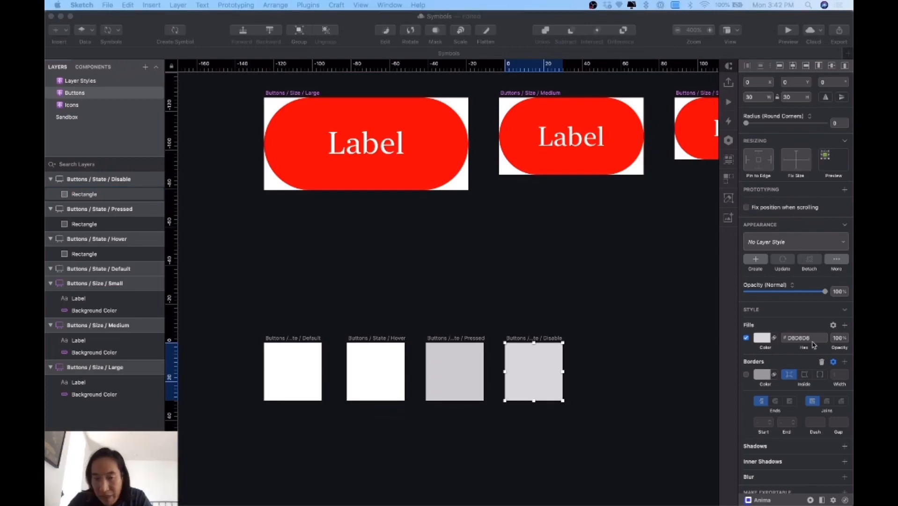
- Set the Disable rectangle's fill to white FFFFFF with 60% fill opacity
{"action": "left_click", "coordinate": [765, 343]}
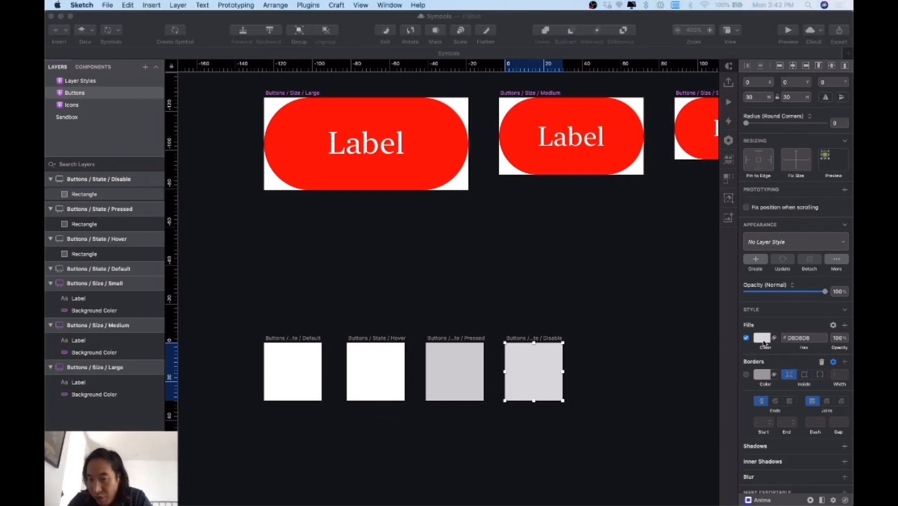
{"action": "left_click", "coordinate": [763, 343]}
{"action": "left_click", "coordinate": [748, 374]}
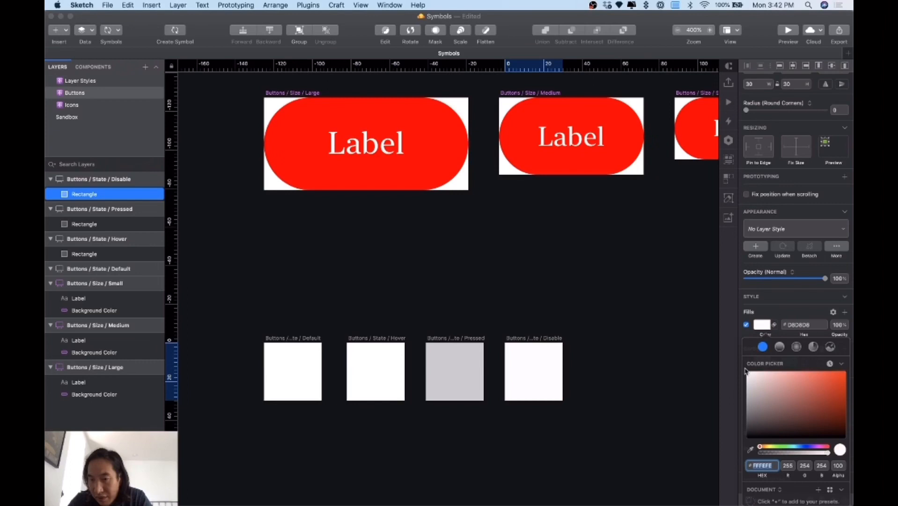
{"action": "left_click", "coordinate": [837, 325]}
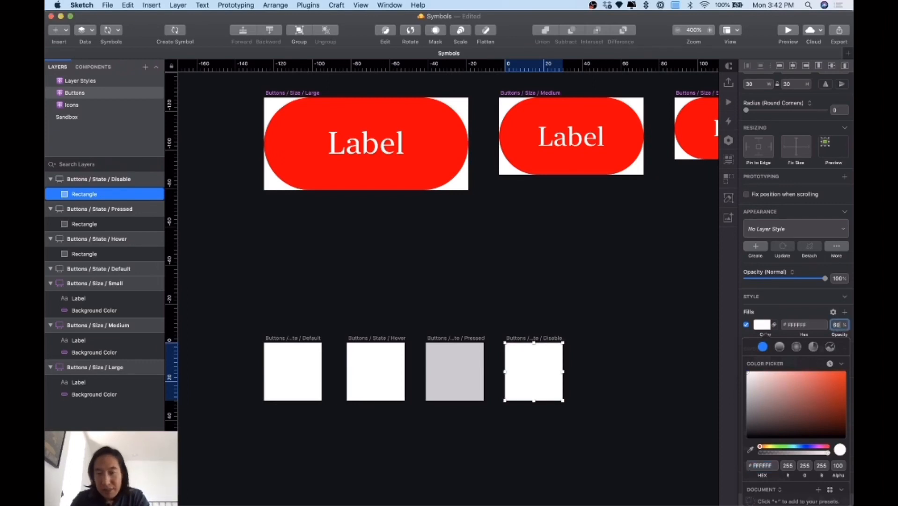
{"action": "key", "text": "Return"}
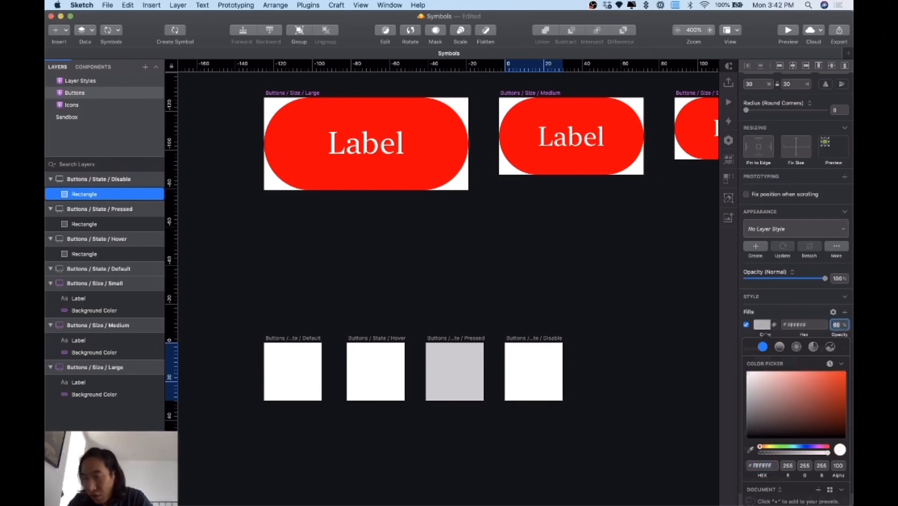
{"action": "left_click", "coordinate": [689, 365]}
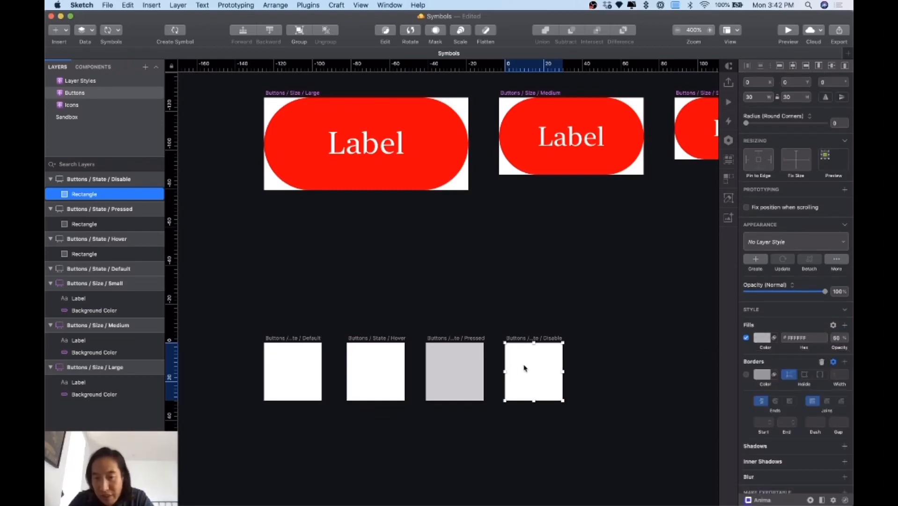
- Add a second, solid black 000000 fill at 100% opacity to the Disable rectangle
{"action": "left_click", "coordinate": [540, 330]}
{"action": "left_click", "coordinate": [532, 362]}
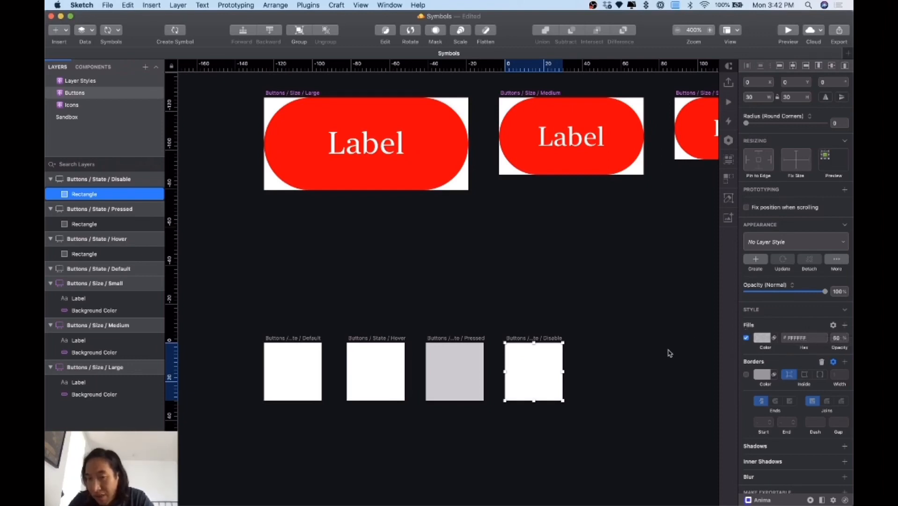
{"action": "left_click", "coordinate": [846, 326]}
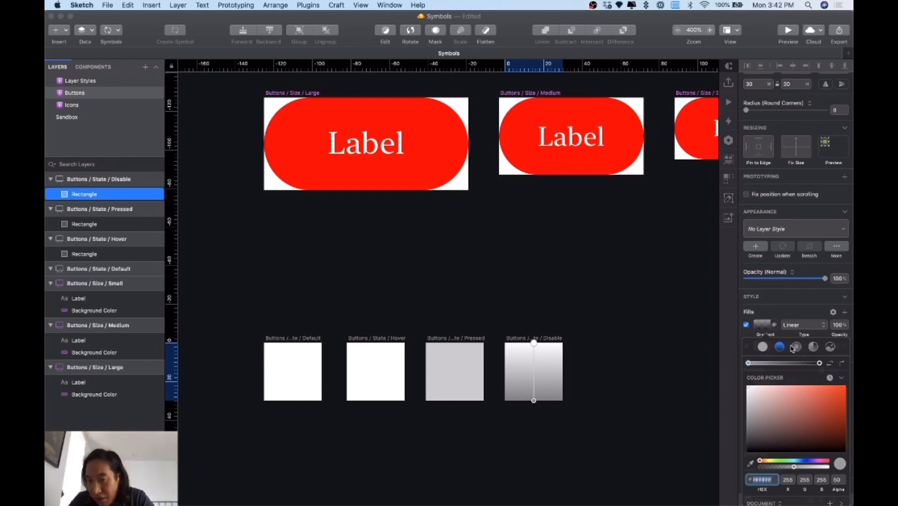
{"action": "left_click", "coordinate": [763, 347]}
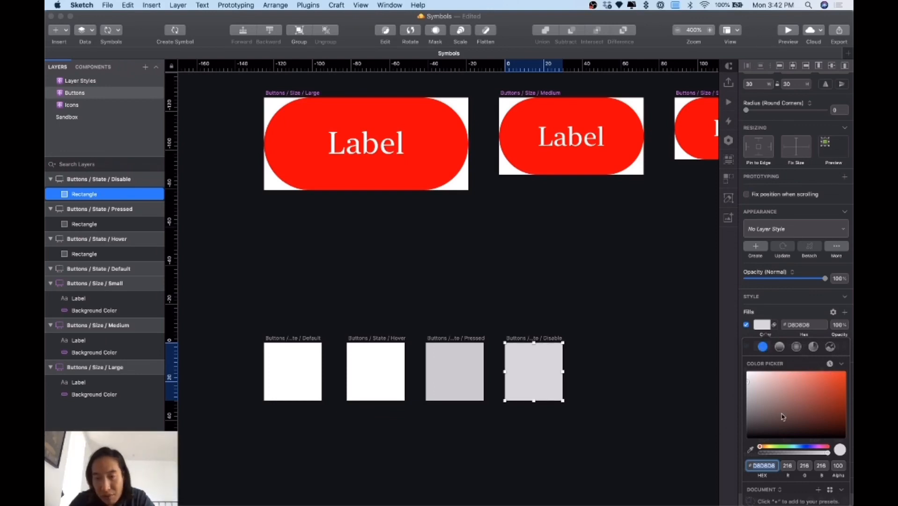
{"action": "left_click_drag", "start_coordinate": [783, 413], "coordinate": [719, 462]}
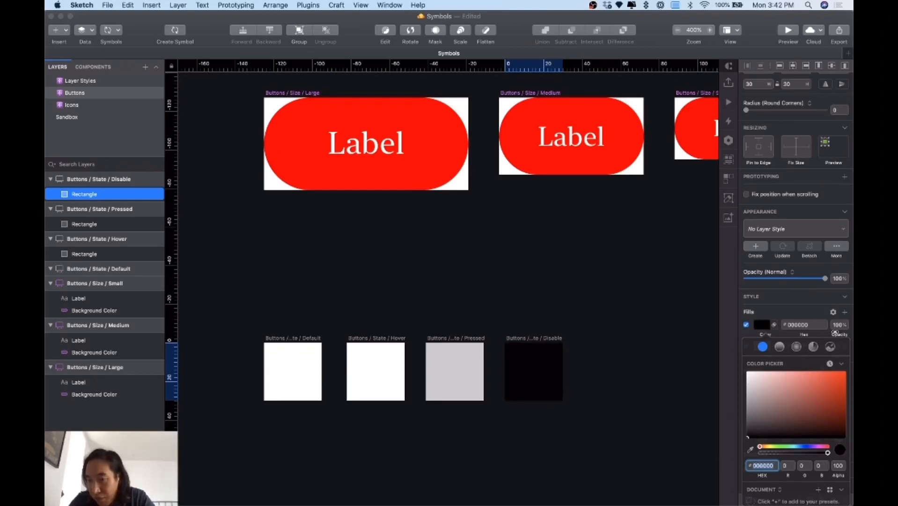
{"action": "left_click", "coordinate": [808, 315]}
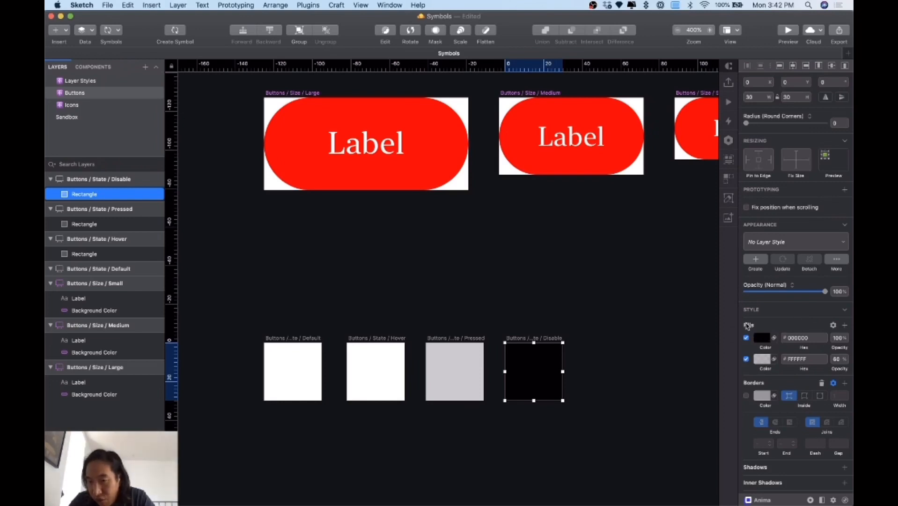
- Reorder the Disable rectangle's fills so the white 60% fill is listed above the black one
{"action": "left_click", "coordinate": [747, 338]}
{"action": "left_click", "coordinate": [747, 337]}
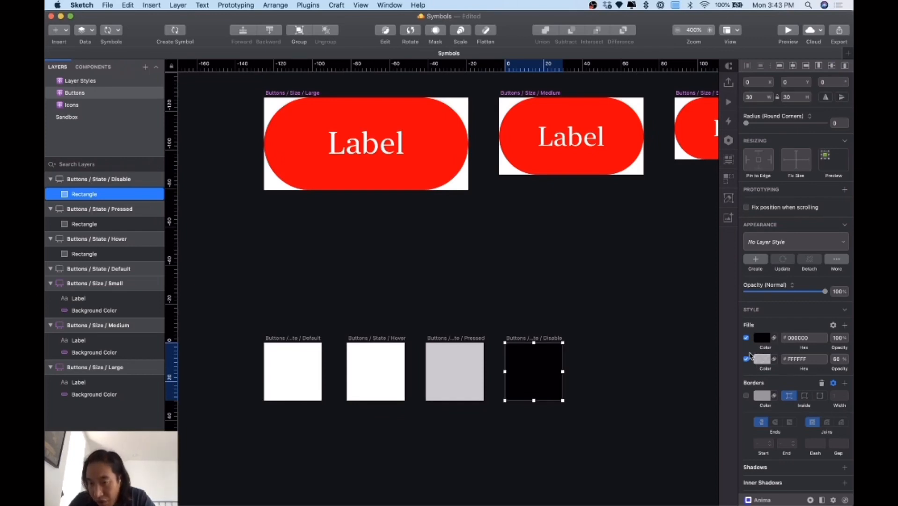
{"action": "left_click_drag", "start_coordinate": [746, 355], "coordinate": [751, 330]}
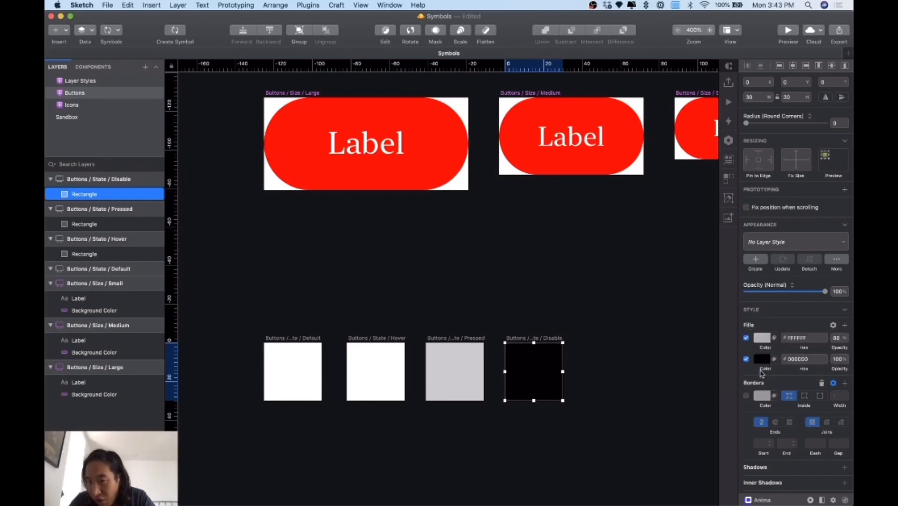
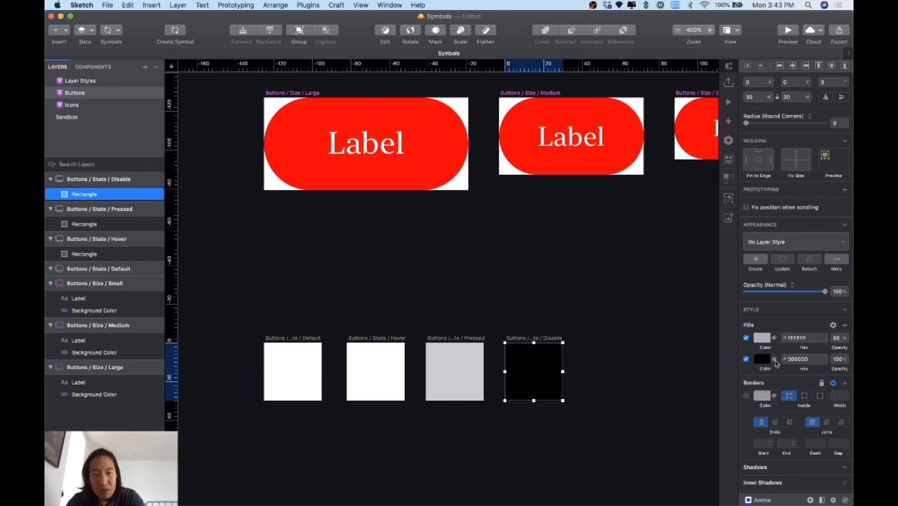
- Set the blend mode of the Disable rectangle's black fill to Hue and deselect the rectangle
{"action": "left_click", "coordinate": [774, 360]}
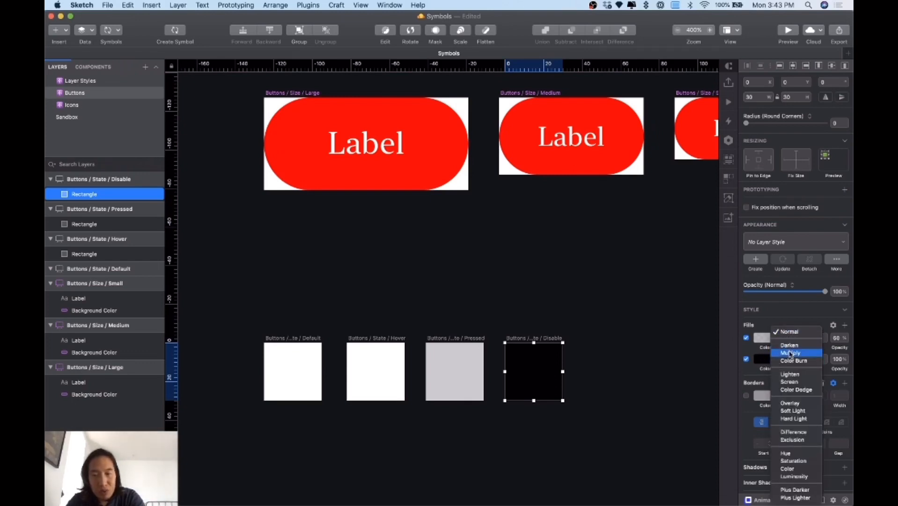
{"action": "left_click", "coordinate": [783, 454]}
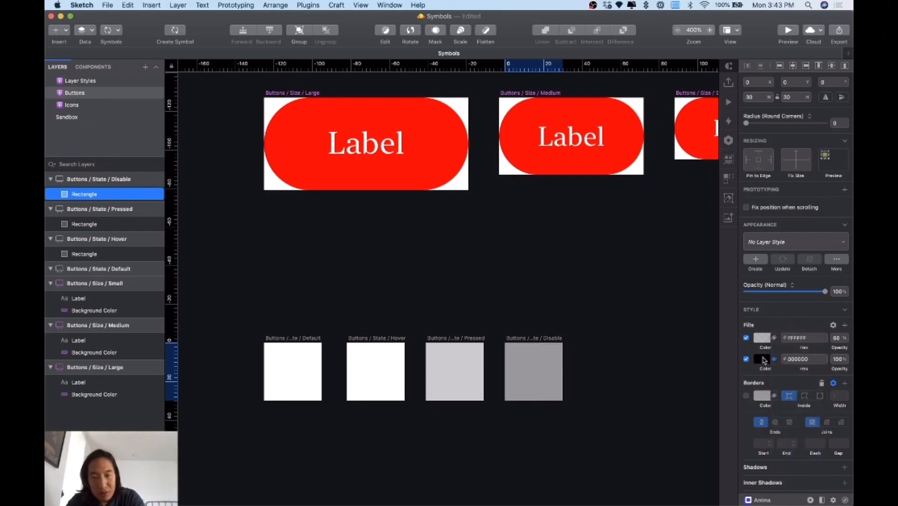
{"action": "left_click", "coordinate": [553, 392]}
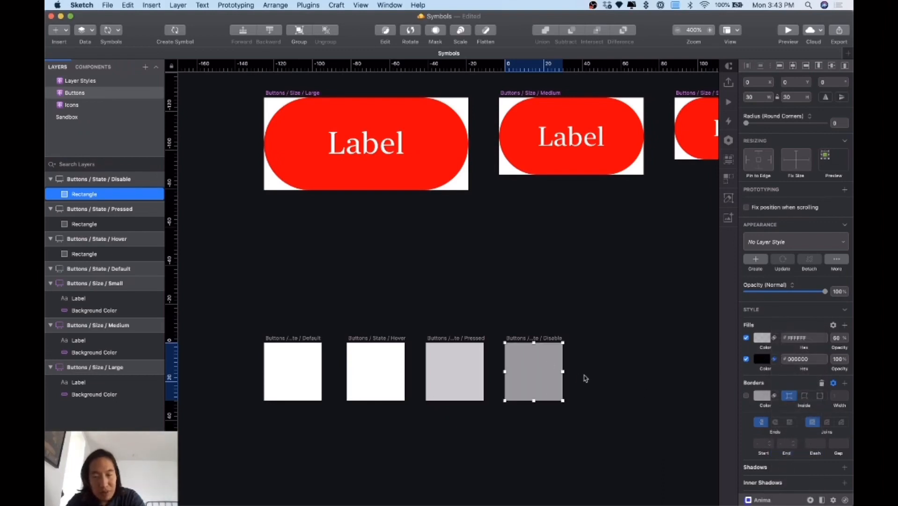
{"action": "left_click", "coordinate": [687, 364]}
{"action": "scroll", "coordinate": [553, 277], "scroll_direction": "up", "scroll_amount": 2}
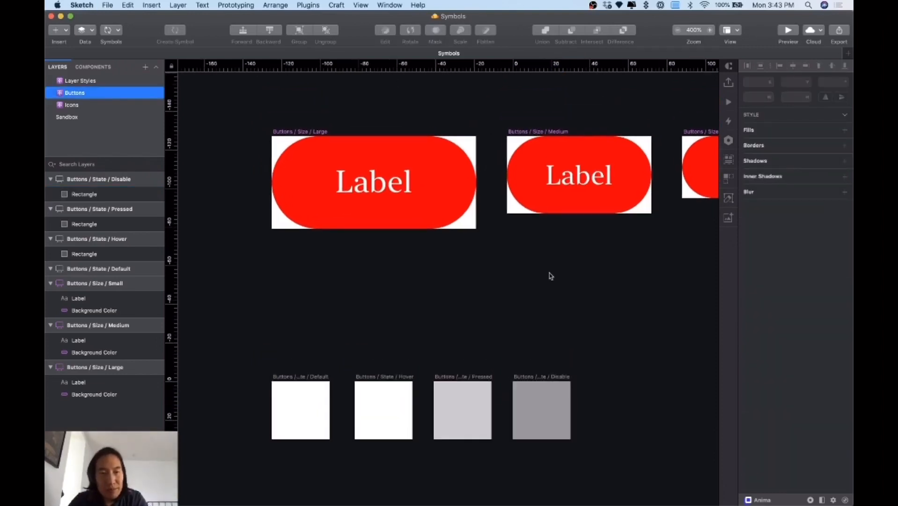
{"action": "scroll", "coordinate": [440, 283], "scroll_direction": "up", "scroll_amount": 1}
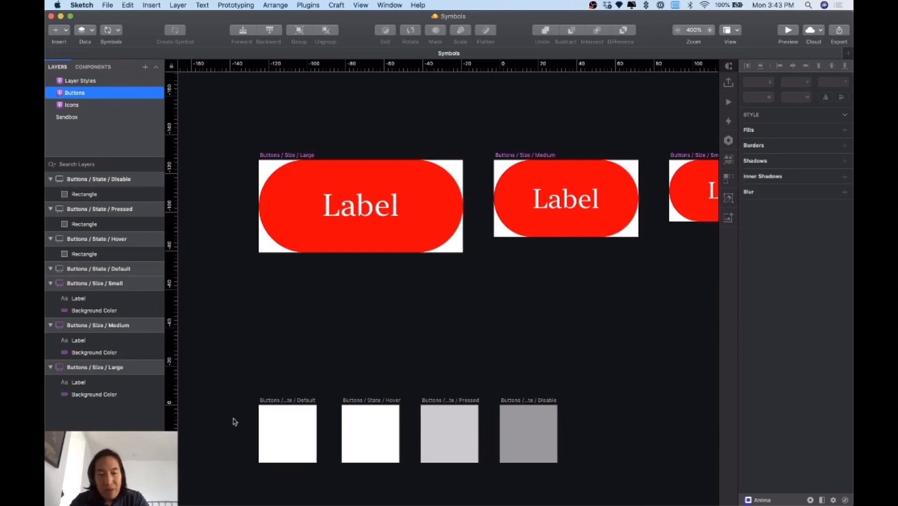
- Move the Buttons / State / Default artboard to X 89 to even out the state row's spacing, and convert it into a symbol
{"action": "left_click", "coordinate": [273, 401]}
{"action": "left_click", "coordinate": [350, 400]}
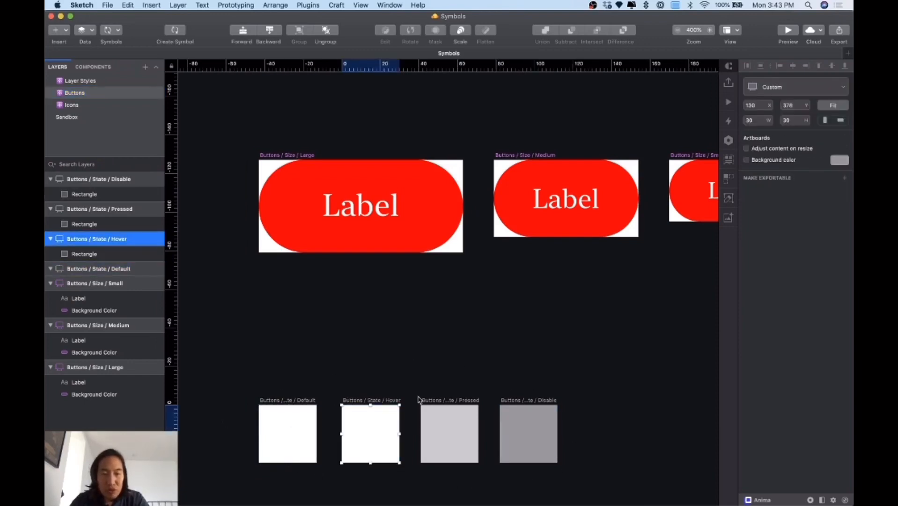
{"action": "left_click", "coordinate": [424, 401]}
{"action": "left_click", "coordinate": [524, 400]}
{"action": "left_click_drag", "start_coordinate": [305, 399], "coordinate": [315, 399]}
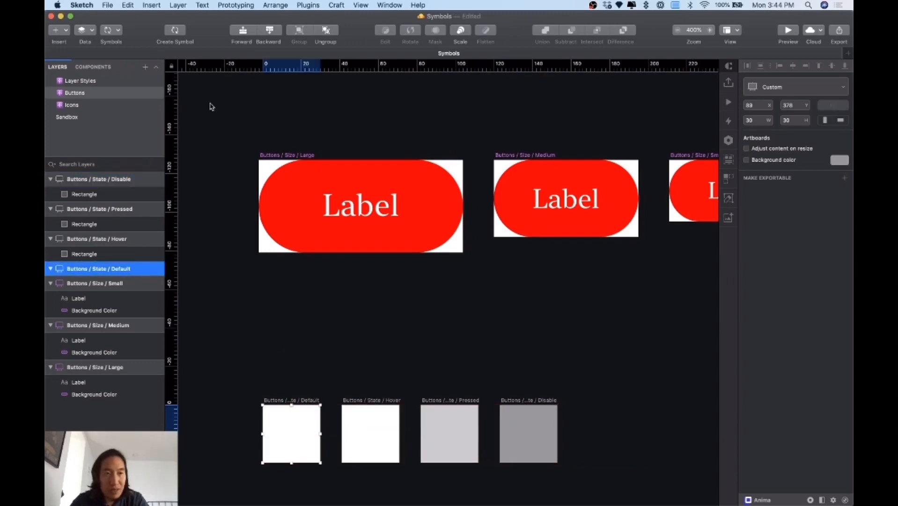
{"action": "left_click", "coordinate": [175, 30]}
{"action": "left_click", "coordinate": [542, 169]}
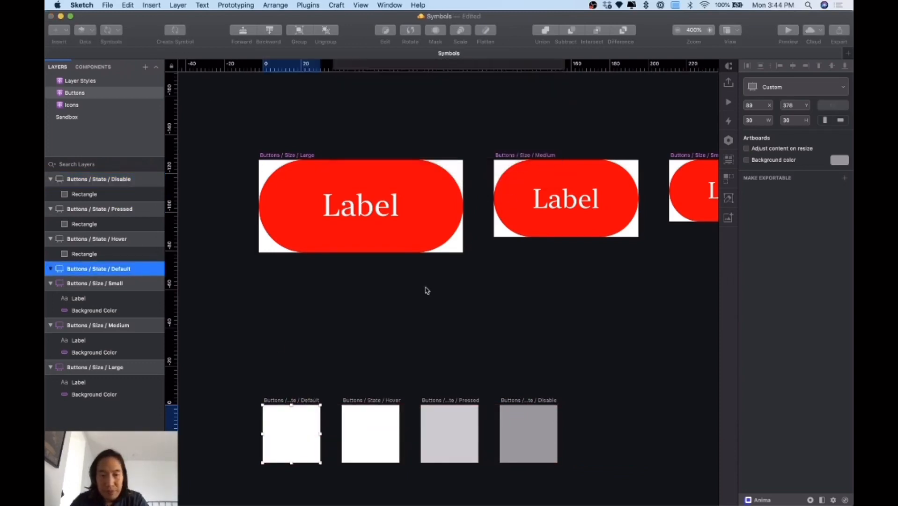
- Convert the Buttons / State / Hover, Pressed and Disable artboards into symbols, keeping their names and No Layout
{"action": "left_click", "coordinate": [379, 406]}
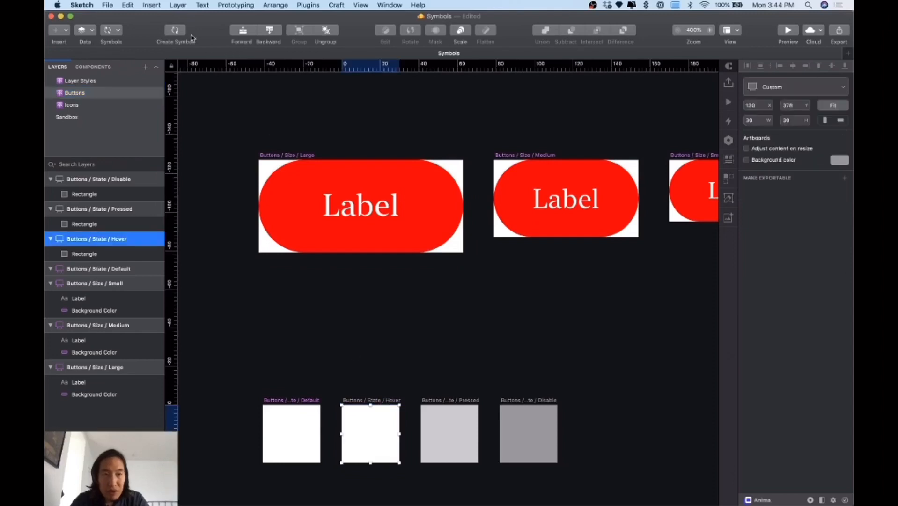
{"action": "left_click", "coordinate": [175, 30]}
{"action": "left_click", "coordinate": [543, 170]}
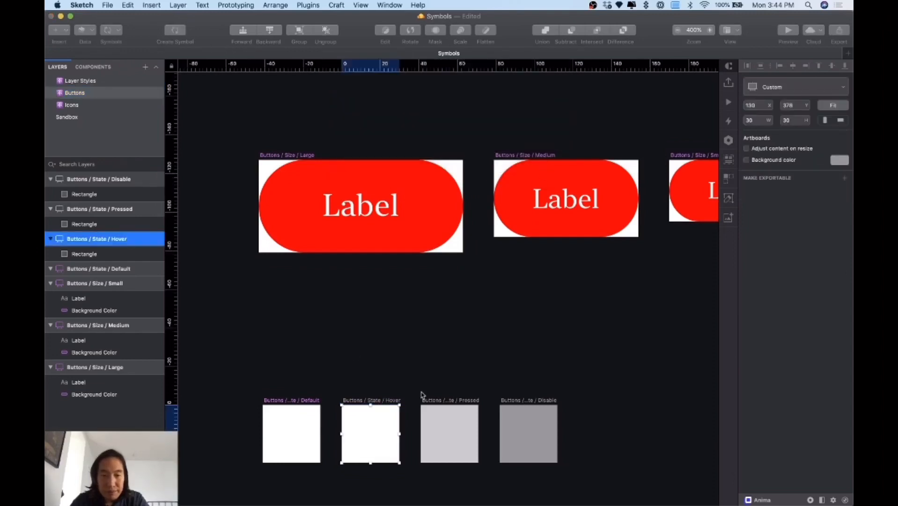
{"action": "left_click", "coordinate": [423, 399]}
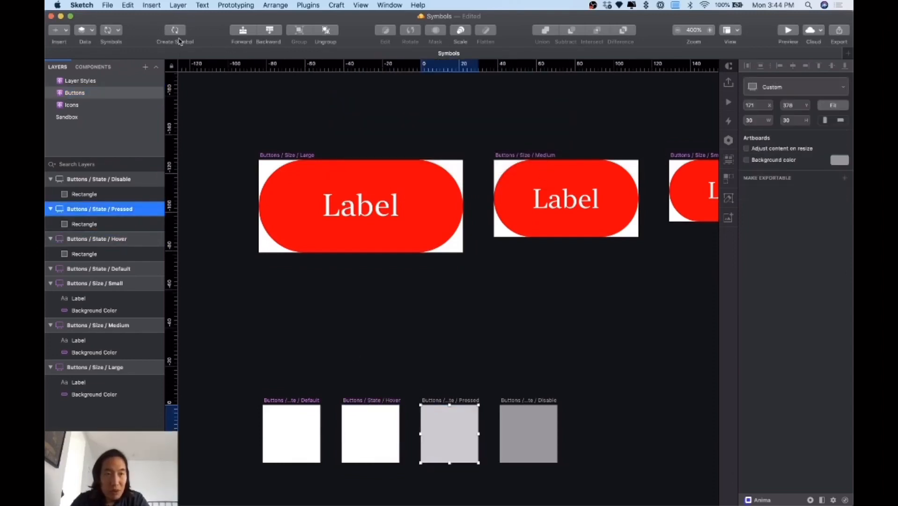
{"action": "left_click", "coordinate": [177, 31]}
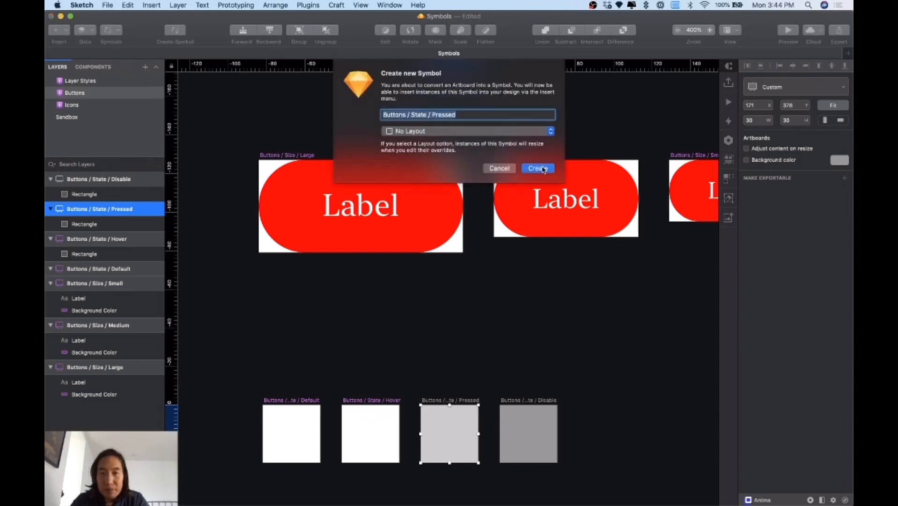
{"action": "left_click", "coordinate": [542, 168]}
{"action": "left_click", "coordinate": [536, 401]}
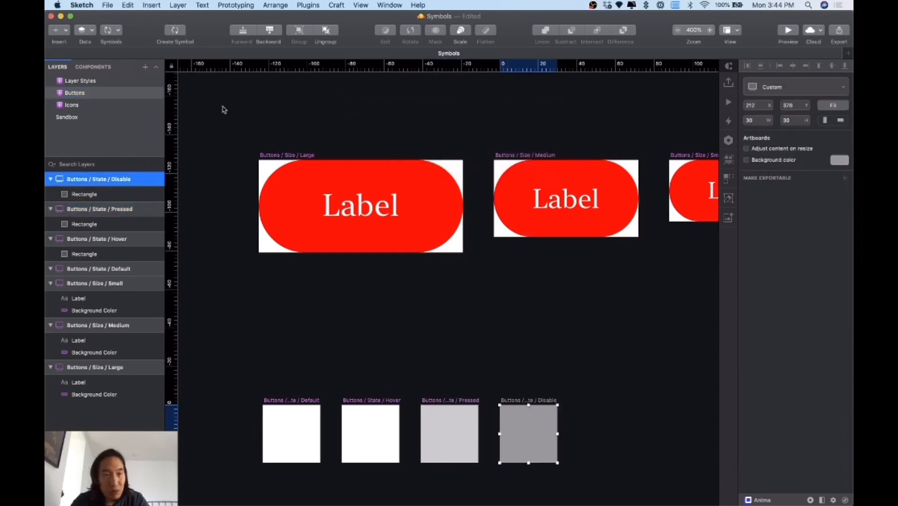
{"action": "left_click", "coordinate": [176, 31]}
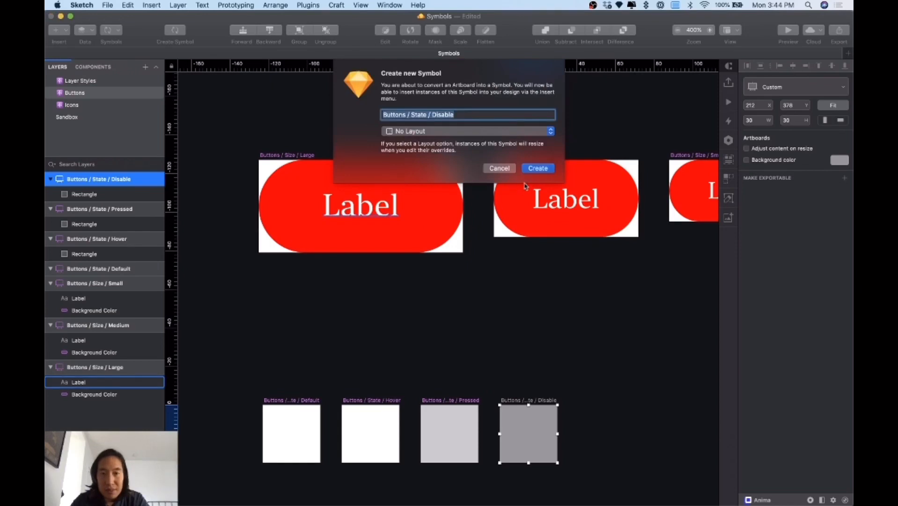
{"action": "left_click", "coordinate": [543, 168]}
{"action": "left_click", "coordinate": [515, 323]}
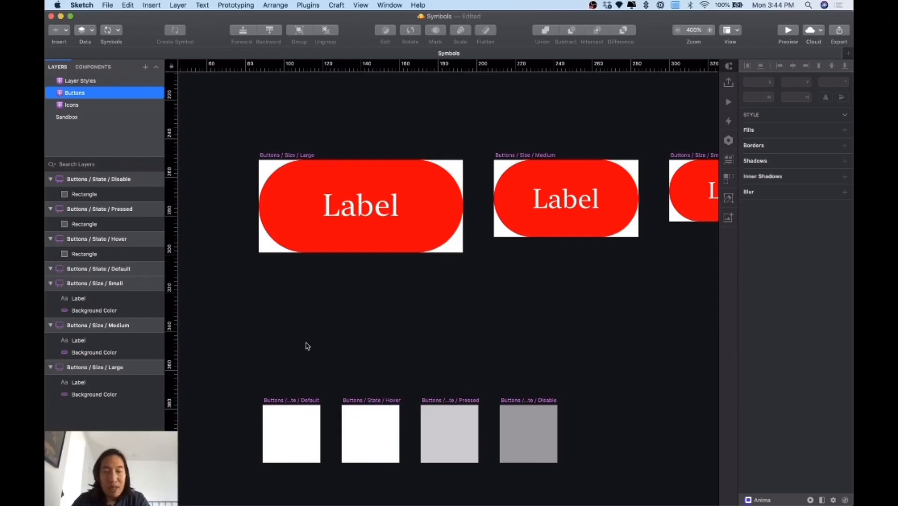
{"action": "left_click_drag", "start_coordinate": [249, 390], "coordinate": [326, 468]}
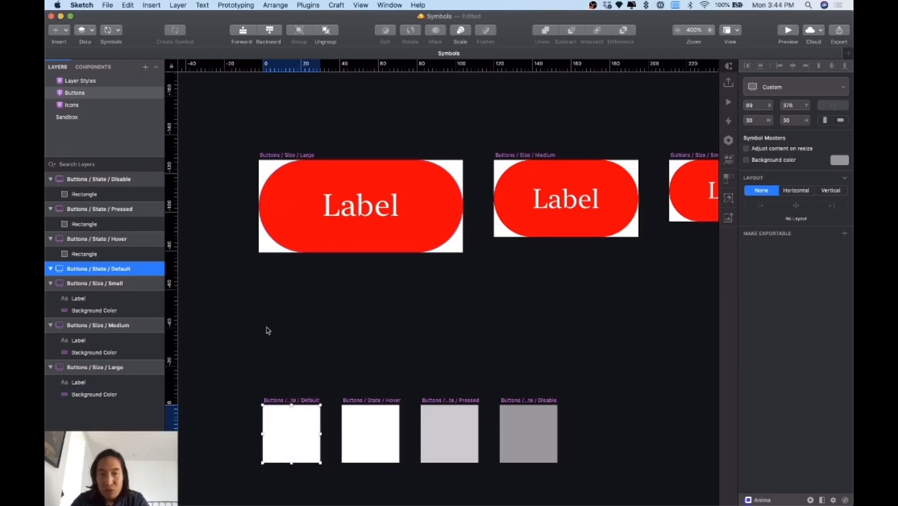
{"action": "left_click", "coordinate": [279, 282]}
{"action": "left_click_drag", "start_coordinate": [280, 402], "coordinate": [301, 243]}
{"action": "key", "text": "super+z"}
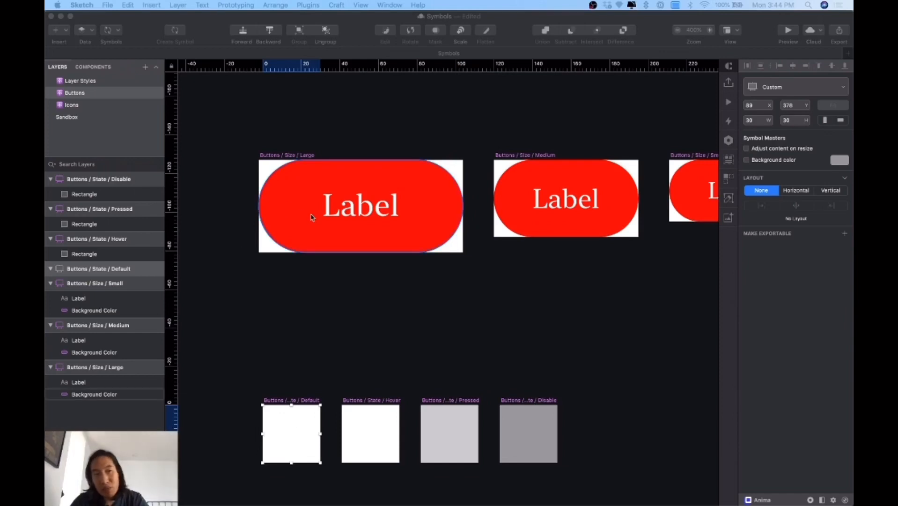
- Insert the Buttons / State / Default symbol into Buttons / Size / Large and resize it to 106 by 48 at 0, 0 to cover the button
{"action": "left_click", "coordinate": [111, 30]}
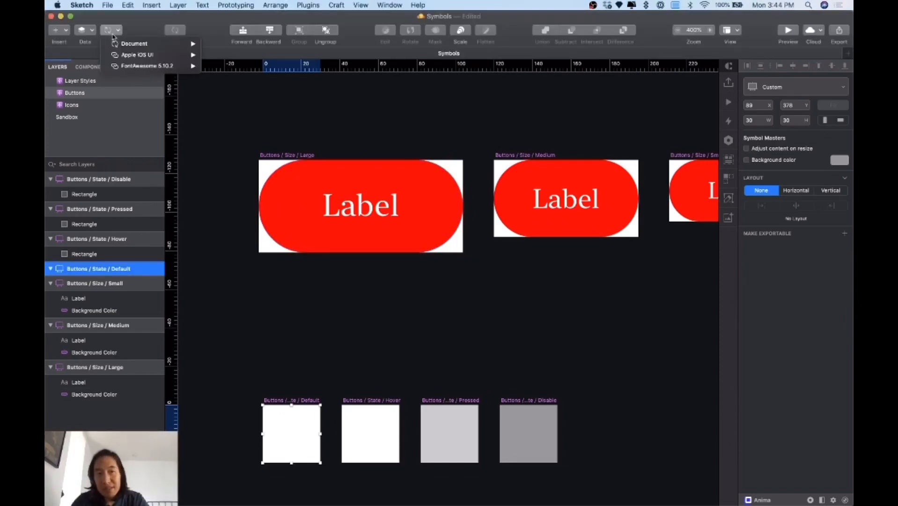
{"action": "mouse_move", "coordinate": [114, 43]}
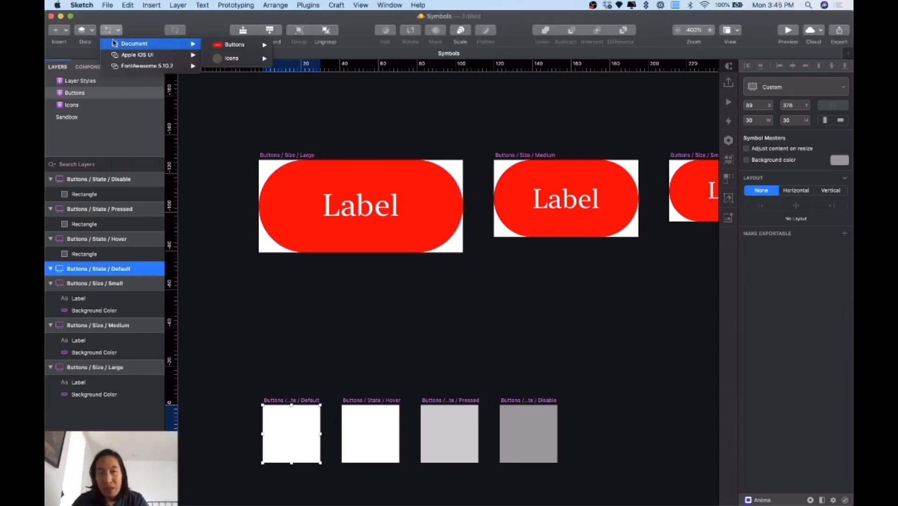
{"action": "mouse_move", "coordinate": [220, 44]}
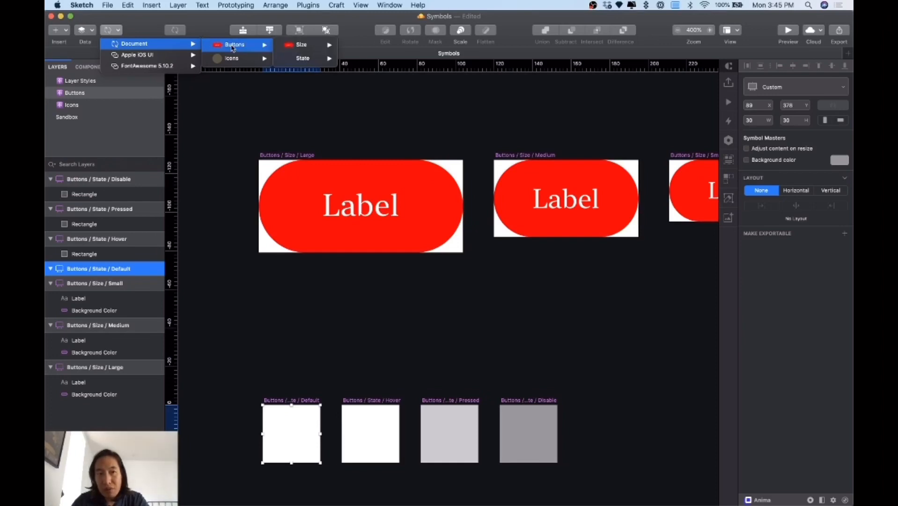
{"action": "mouse_move", "coordinate": [299, 61]}
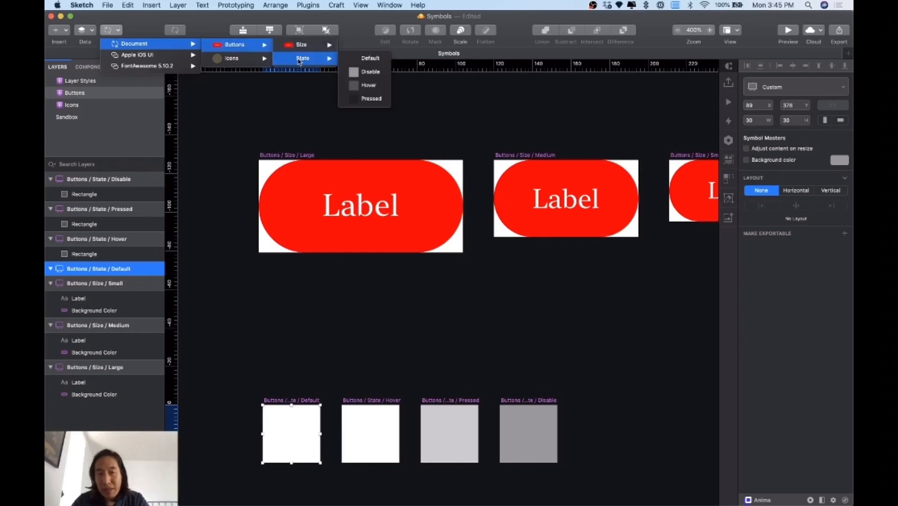
{"action": "left_click", "coordinate": [376, 60]}
{"action": "left_click", "coordinate": [287, 208]}
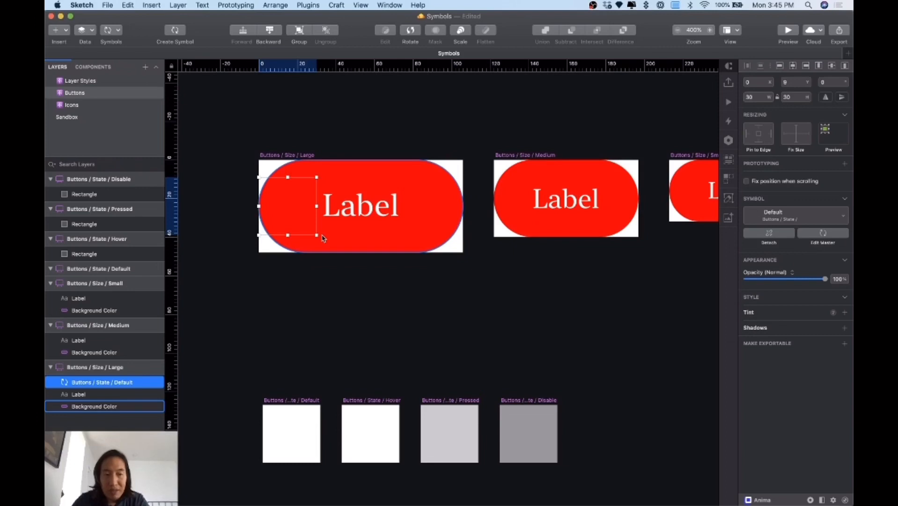
{"action": "left_click_drag", "start_coordinate": [317, 235], "coordinate": [463, 252]}
{"action": "left_click_drag", "start_coordinate": [258, 177], "coordinate": [258, 160]}
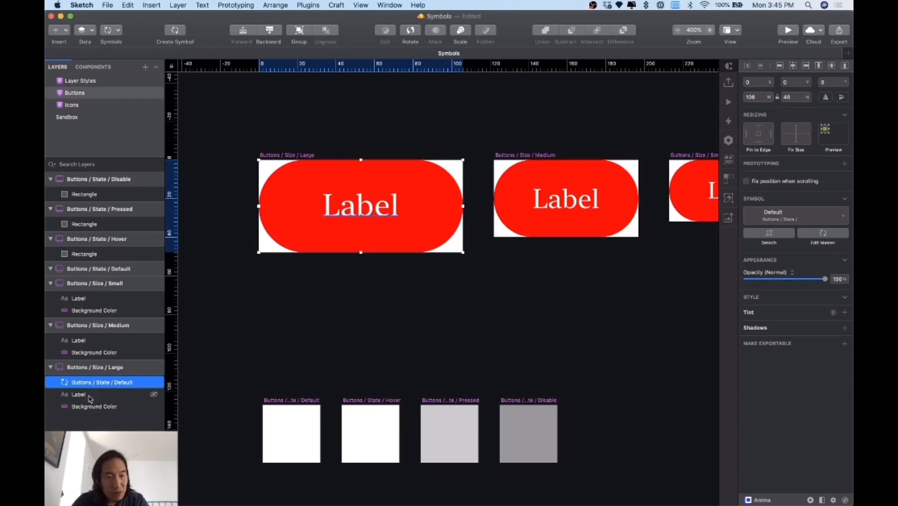
{"action": "left_click", "coordinate": [90, 398]}
{"action": "left_click", "coordinate": [86, 409]}
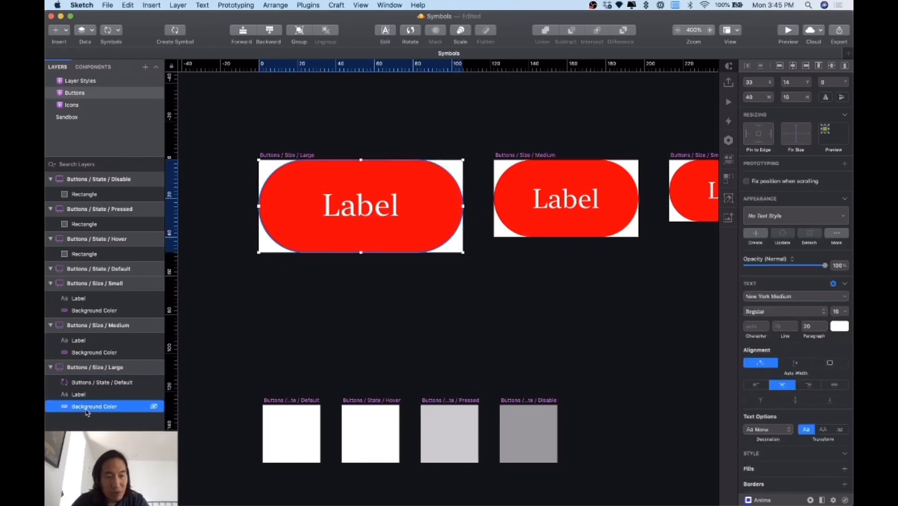
{"action": "left_click", "coordinate": [108, 383]}
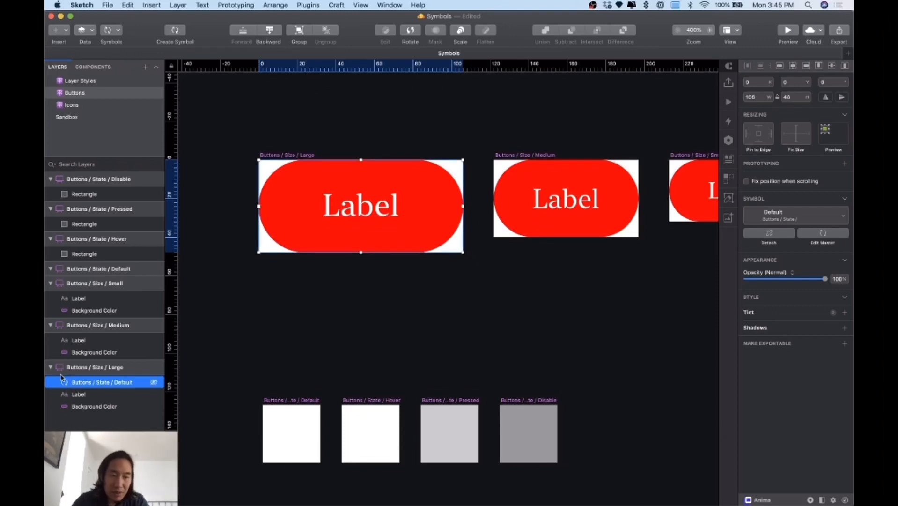
{"action": "left_click", "coordinate": [75, 407]}
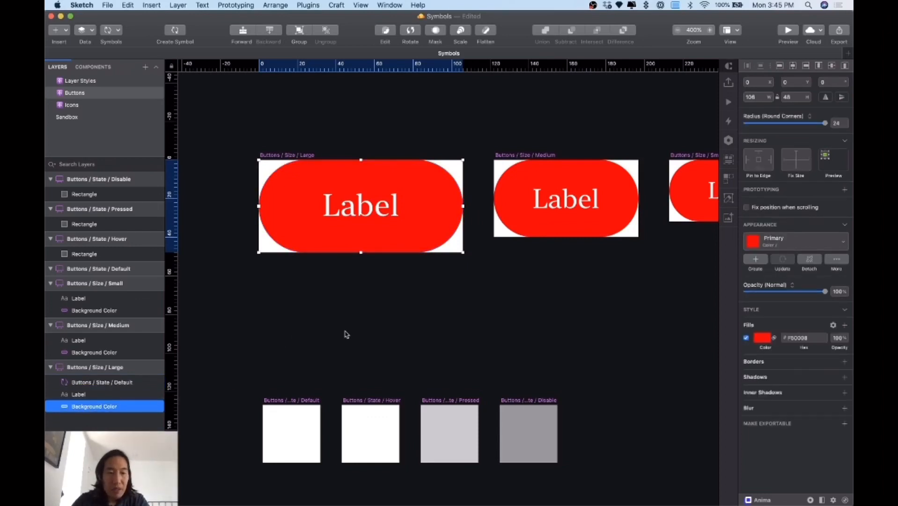
- Insert the Buttons / State / Default symbol into Buttons / Size / Medium and resize it to 75 by 40 at 0, 0 to cover the button
{"action": "scroll", "coordinate": [345, 333], "scroll_direction": "right", "scroll_amount": 2}
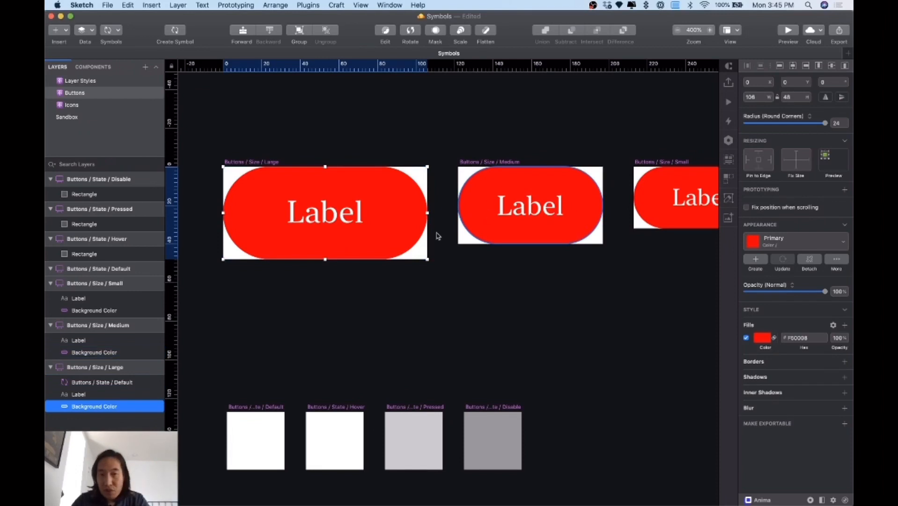
{"action": "left_click", "coordinate": [467, 168]}
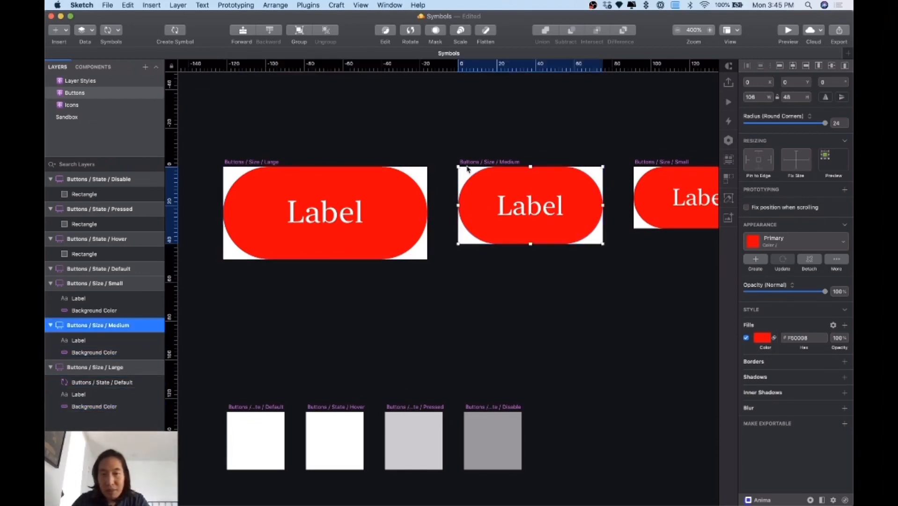
{"action": "left_click", "coordinate": [486, 165]}
{"action": "left_click", "coordinate": [111, 30]}
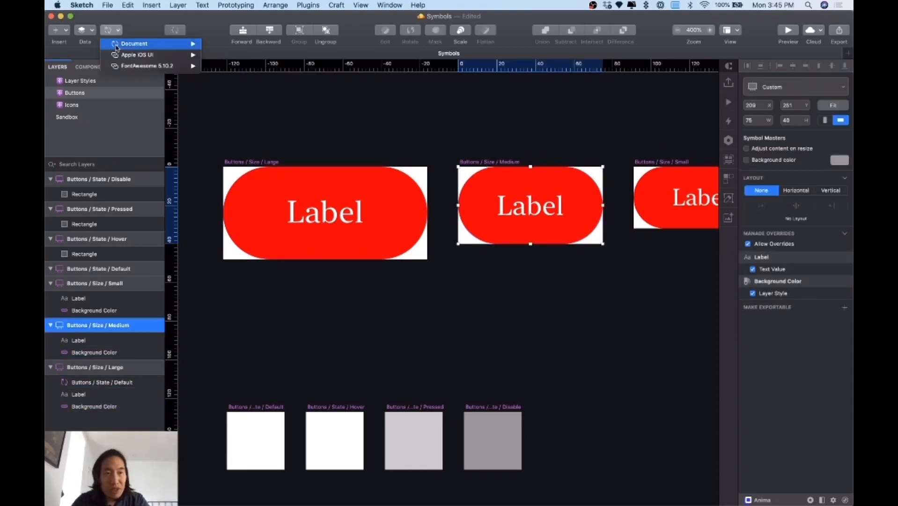
{"action": "mouse_move", "coordinate": [117, 45]}
{"action": "mouse_move", "coordinate": [306, 60]}
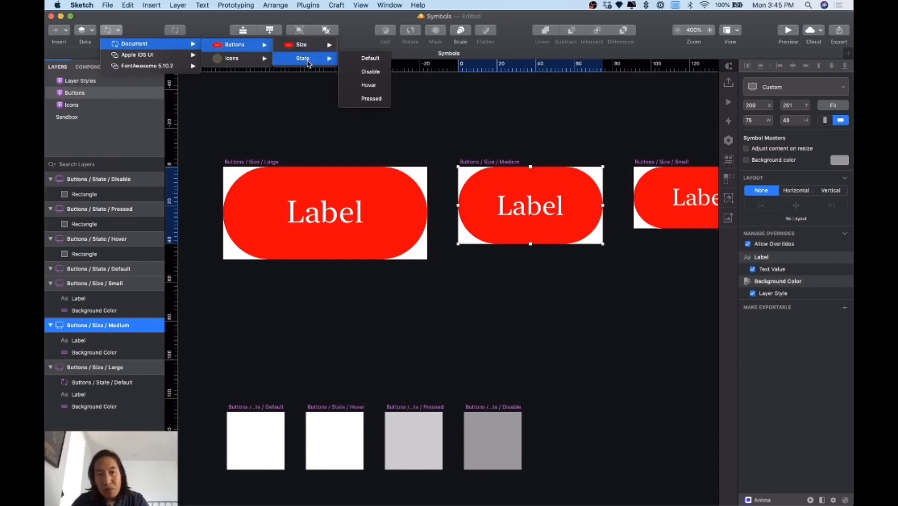
{"action": "left_click", "coordinate": [372, 60]}
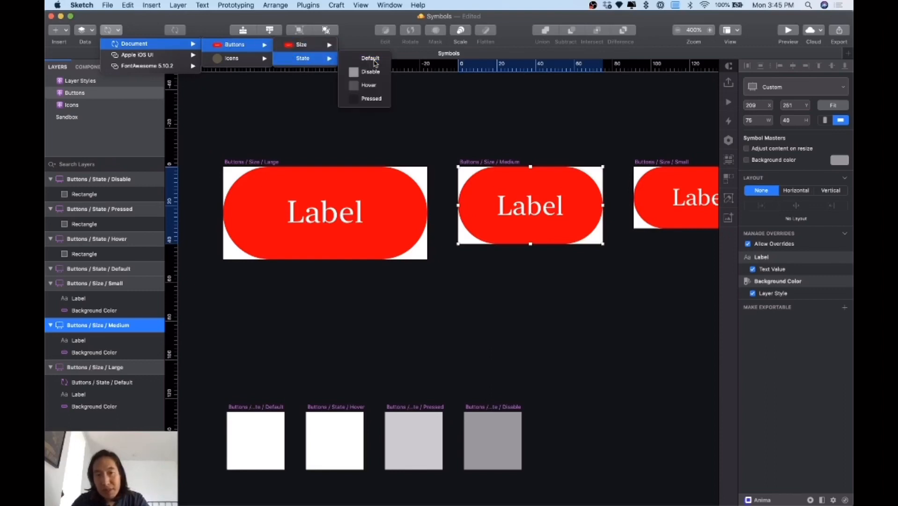
{"action": "left_click", "coordinate": [478, 190]}
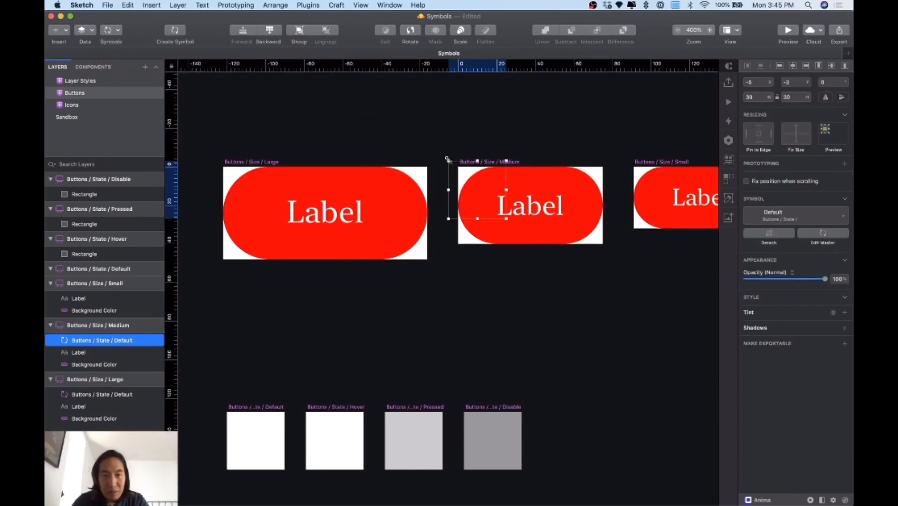
{"action": "left_click_drag", "start_coordinate": [447, 159], "coordinate": [458, 166]}
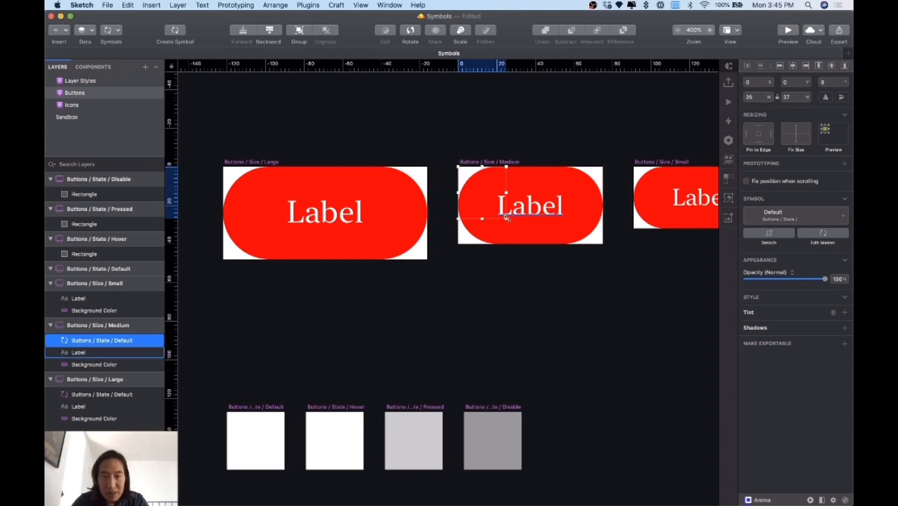
{"action": "left_click_drag", "start_coordinate": [507, 218], "coordinate": [604, 242]}
- Insert the Buttons / State / Default symbol into Buttons / Size / Small and resize it to 70 by 32 at 0, 0 to cover the button
{"action": "scroll", "coordinate": [642, 257], "scroll_direction": "right", "scroll_amount": 5}
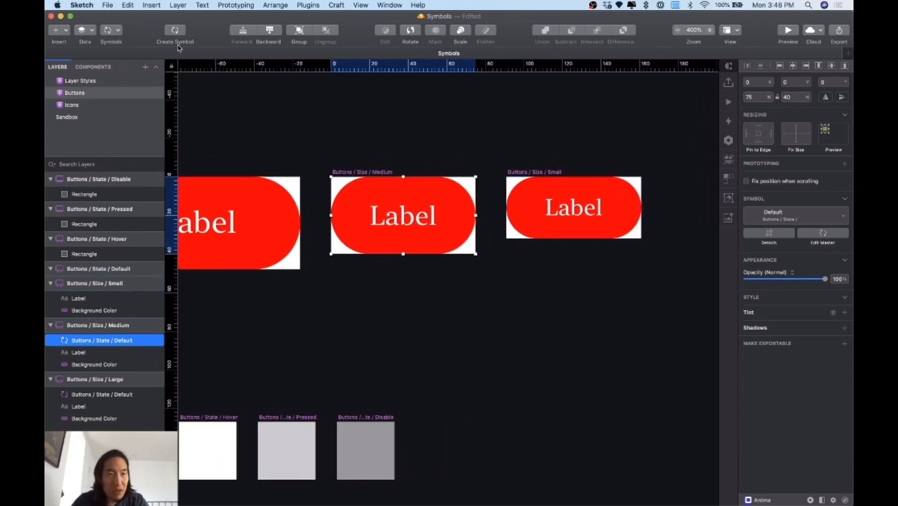
{"action": "left_click", "coordinate": [116, 31]}
{"action": "mouse_move", "coordinate": [239, 45]}
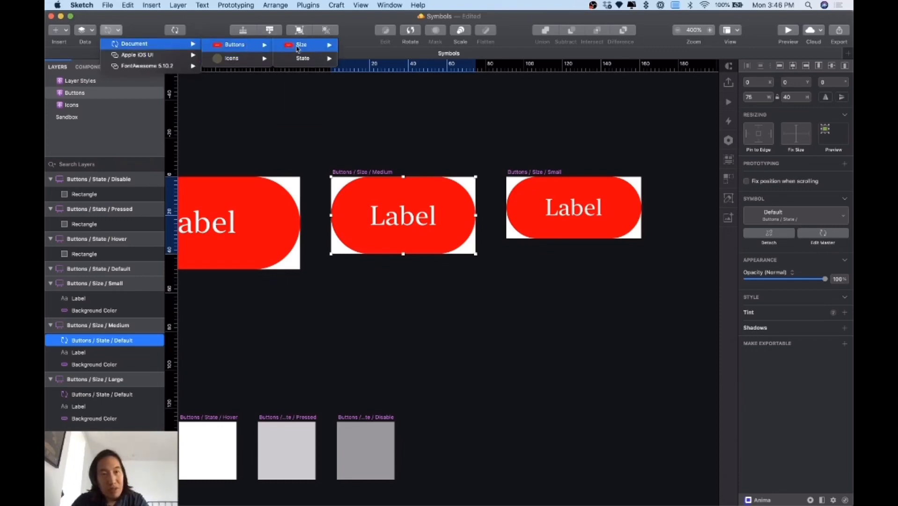
{"action": "left_click", "coordinate": [356, 58]}
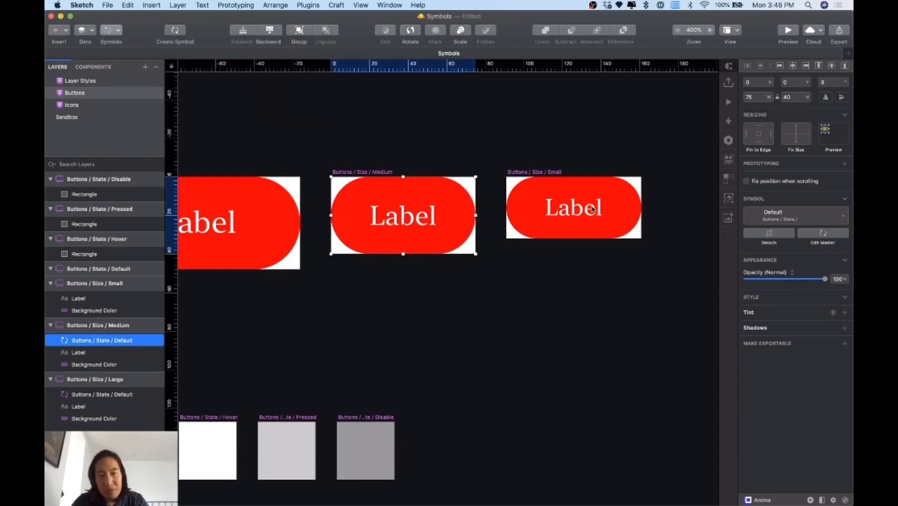
{"action": "left_click", "coordinate": [524, 197]}
{"action": "left_click_drag", "start_coordinate": [511, 189], "coordinate": [523, 199]}
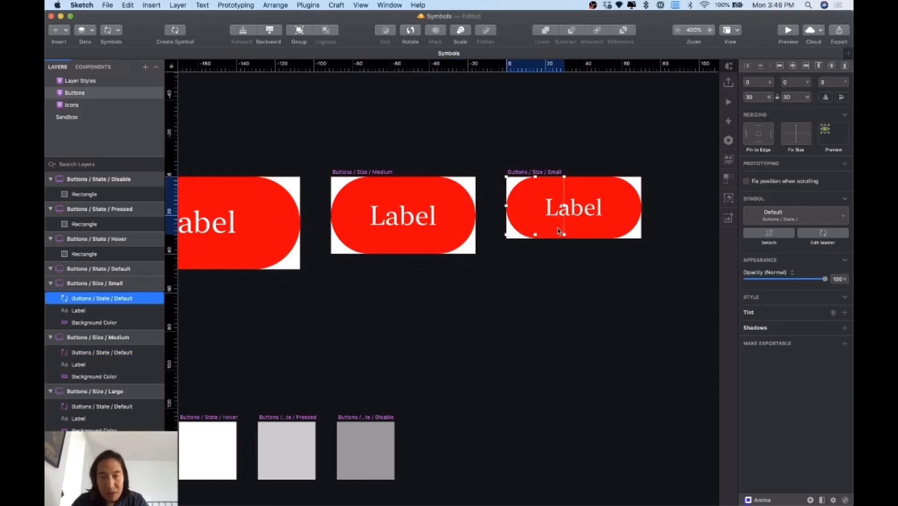
{"action": "left_click_drag", "start_coordinate": [563, 234], "coordinate": [642, 238]}
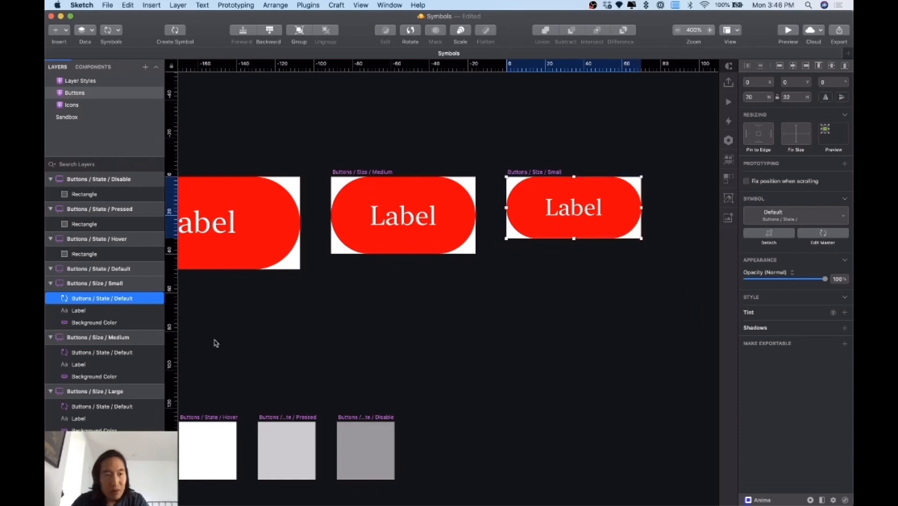
- Rename the Buttons / State / Default instance layer inside Buttons / Size / Large as State
{"action": "left_click", "coordinate": [115, 356]}
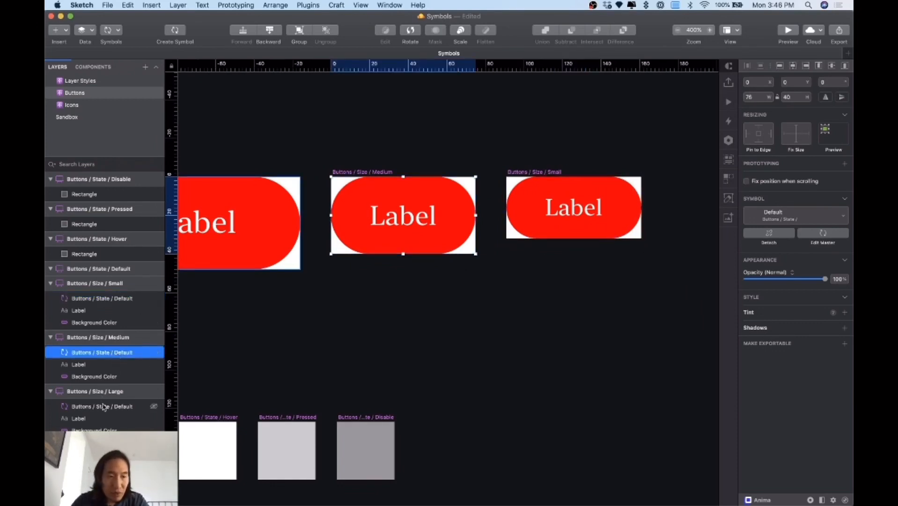
{"action": "left_click", "coordinate": [100, 404]}
{"action": "left_click", "coordinate": [116, 356]}
{"action": "left_click", "coordinate": [100, 406]}
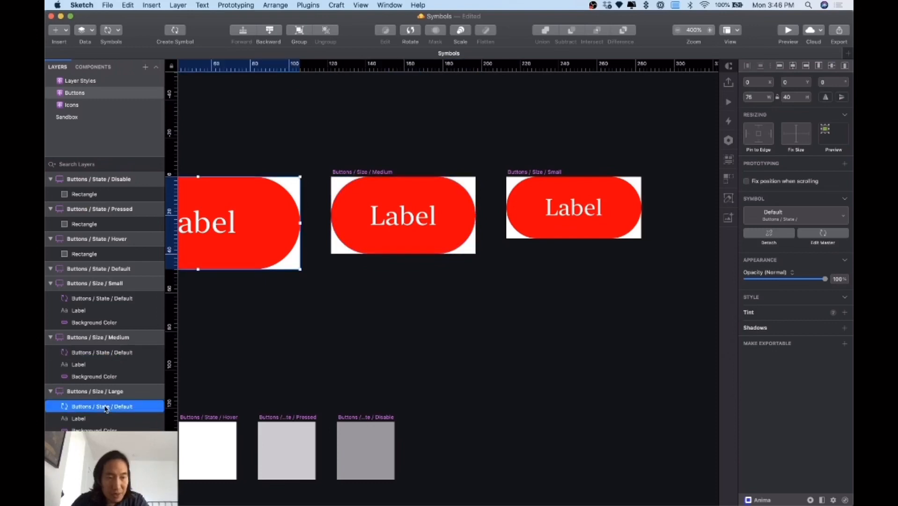
{"action": "double_click", "coordinate": [115, 406]}
{"action": "key", "text": "Right"}
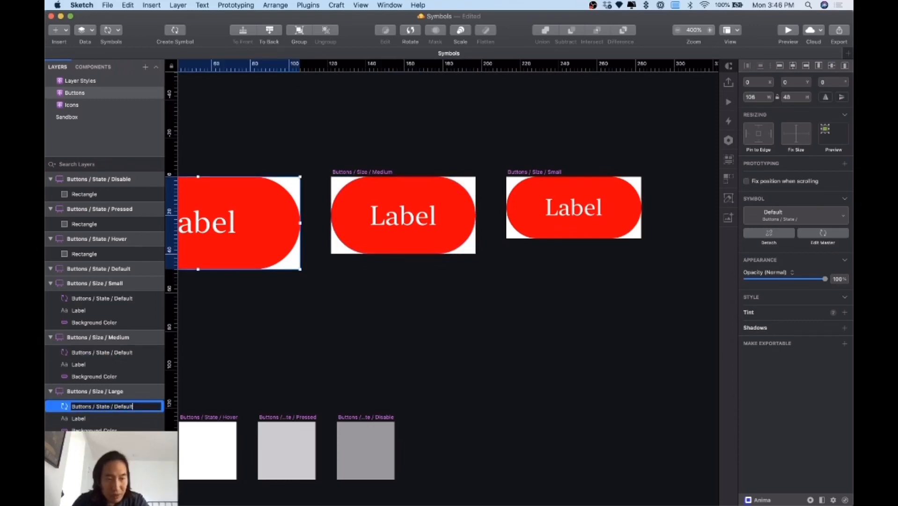
{"action": "key", "text": "alt+shift+Left"}
{"action": "key", "text": "BackSpace"}
{"action": "key", "text": "BackSpace"}
{"action": "key", "text": "BackSpace"}
{"action": "key", "text": "BackSpace"}
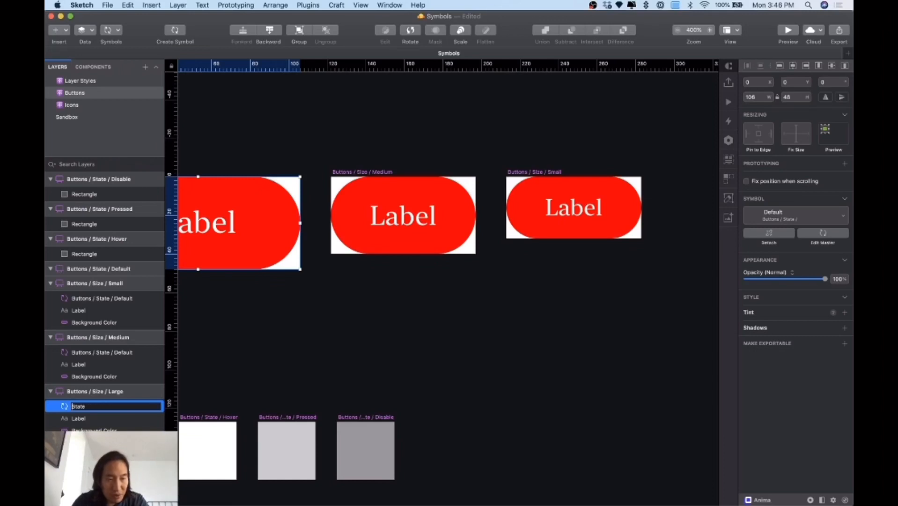
{"action": "key", "text": "Return"}
- Rename the Buttons / State / Default instance layer inside Buttons / Size / Medium as State
{"action": "left_click", "coordinate": [121, 355]}
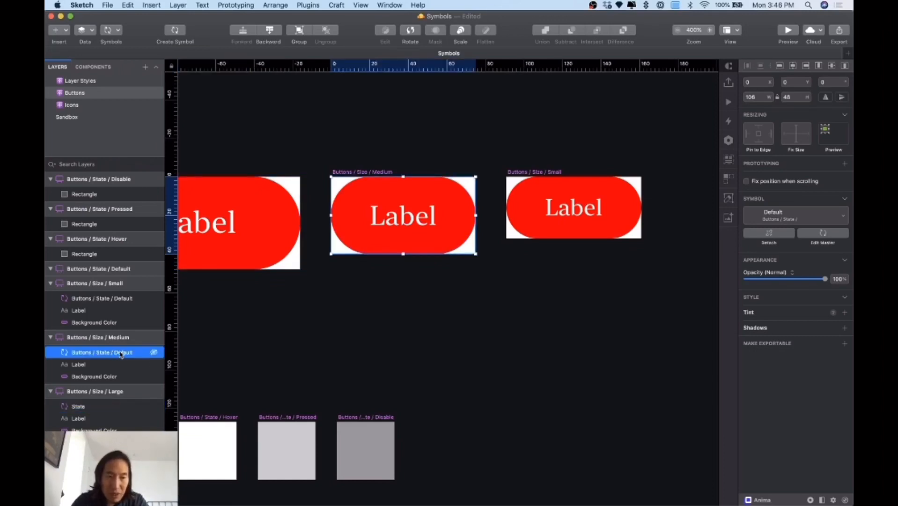
{"action": "double_click", "coordinate": [121, 355]}
{"action": "key", "text": "Right"}
{"action": "key", "text": "alt+shift+Left"}
{"action": "key", "text": "BackSpace"}
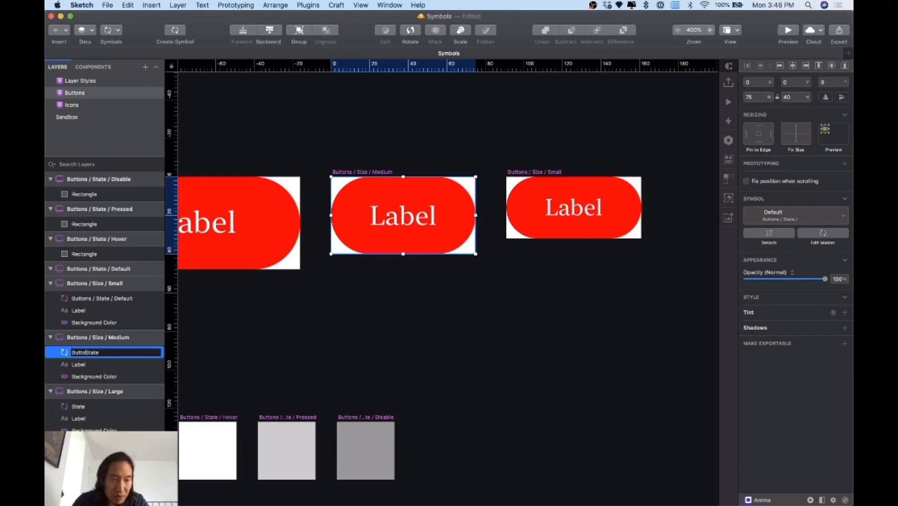
{"action": "key", "text": "Return"}
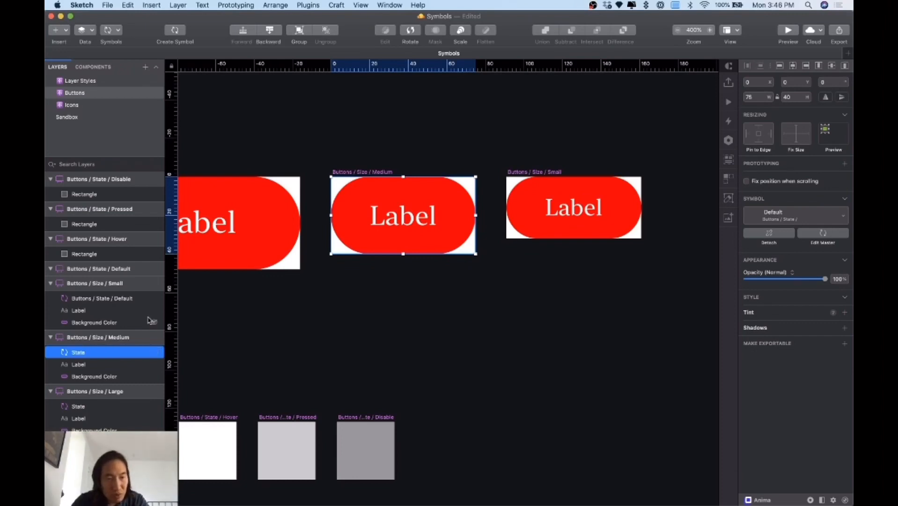
- Rename the Buttons / State / Default instance layer inside Buttons / Size / Small as State
{"action": "left_click", "coordinate": [125, 302]}
{"action": "double_click", "coordinate": [118, 302]}
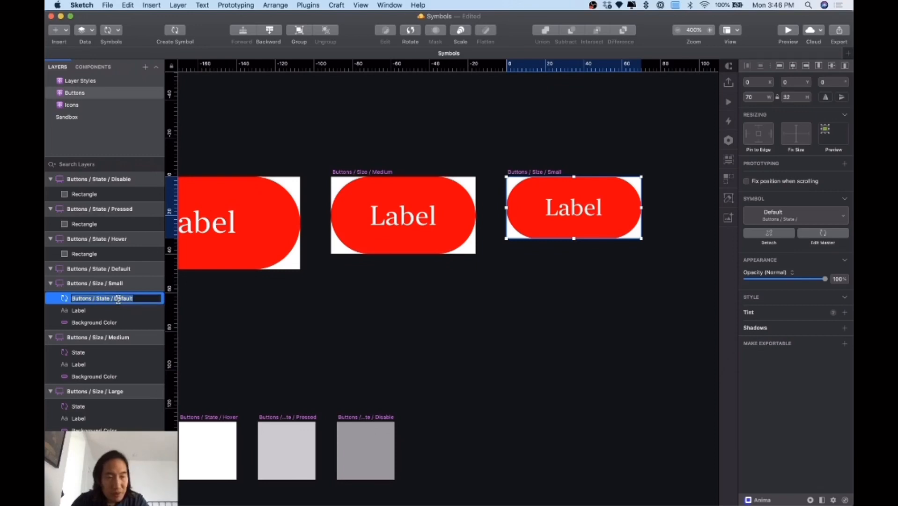
{"action": "key", "text": "Right"}
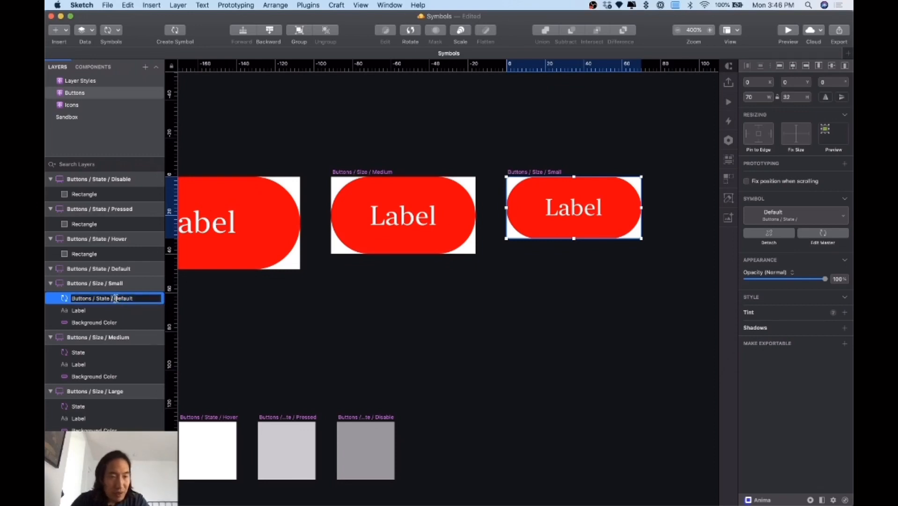
{"action": "key", "text": "alt+shift+Left"}
{"action": "key", "text": "BackSpace"}
{"action": "key", "text": "BackSpace"}
{"action": "key", "text": "BackSpace"}
{"action": "key", "text": "BackSpace"}
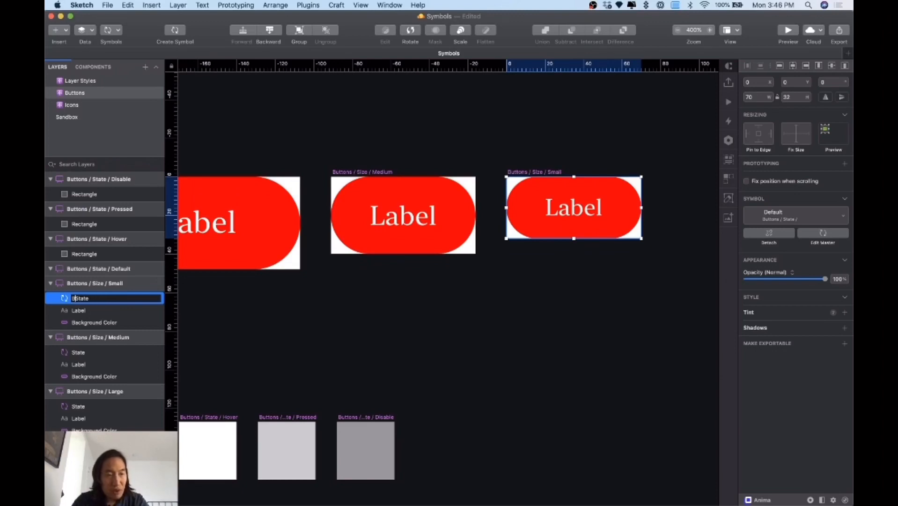
{"action": "key", "text": "Return"}
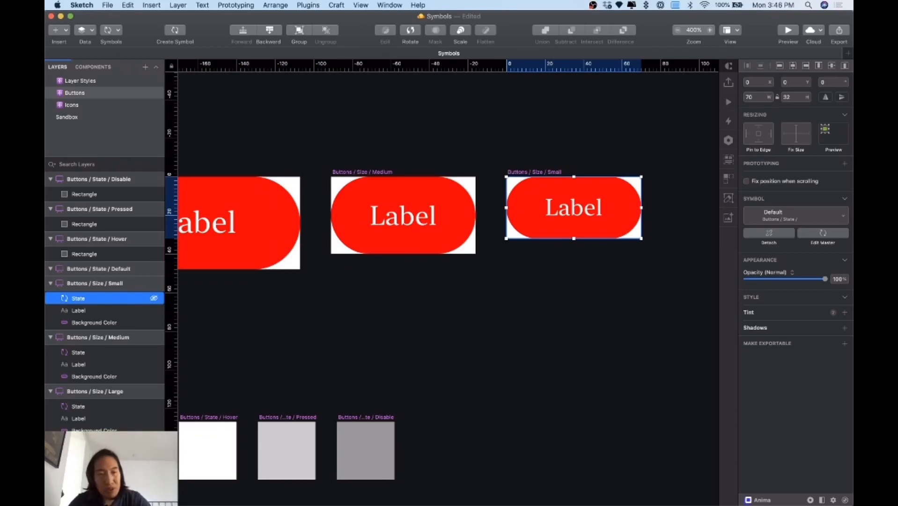
- Lock the State layers inside the Buttons / Size / Small and Buttons / Size / Medium symbols
{"action": "left_click", "coordinate": [377, 300]}
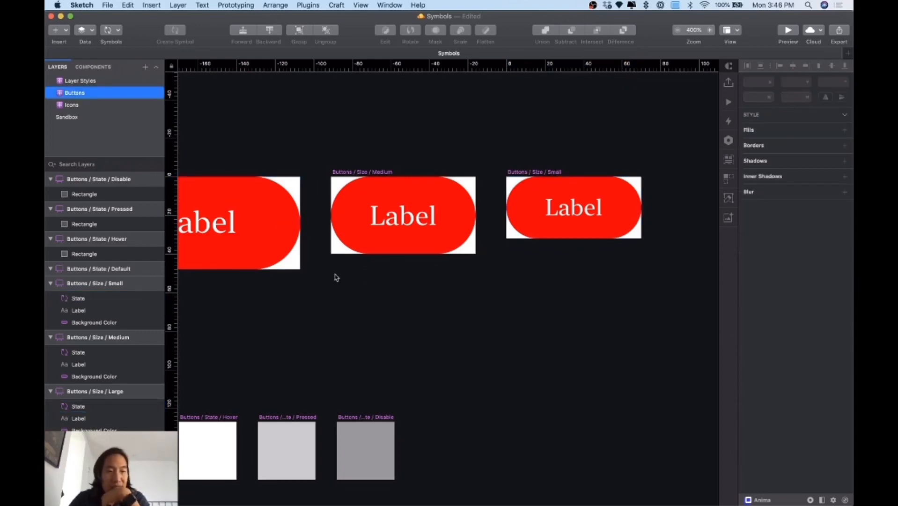
{"action": "scroll", "coordinate": [335, 277], "scroll_direction": "left", "scroll_amount": 3}
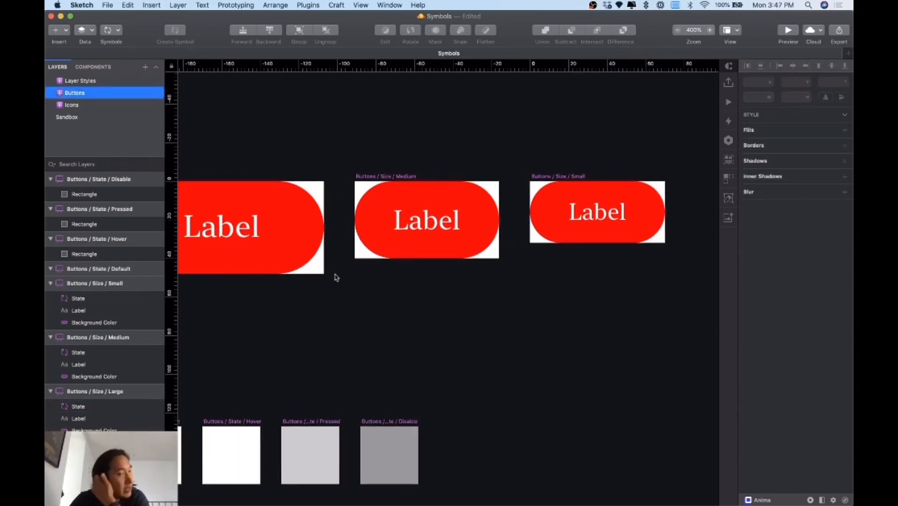
{"action": "scroll", "coordinate": [314, 268], "scroll_direction": "left", "scroll_amount": 7}
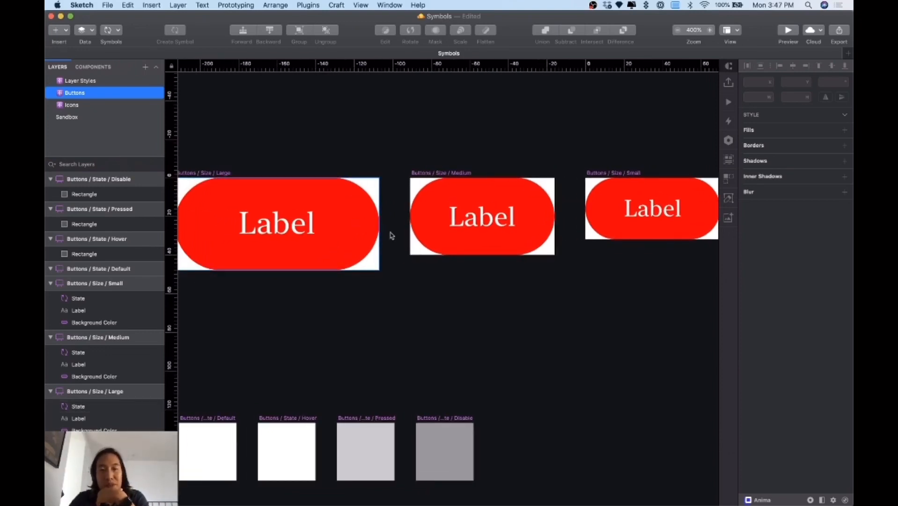
{"action": "left_click", "coordinate": [89, 300]}
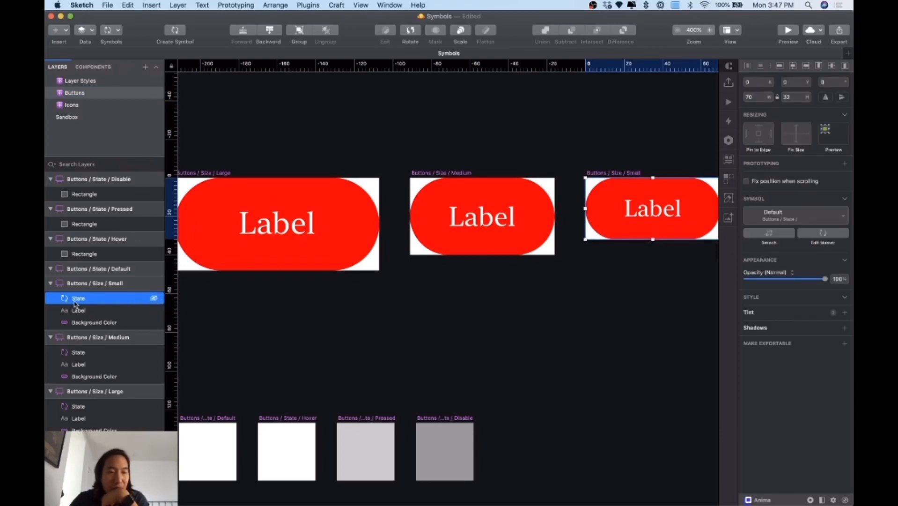
{"action": "right_click", "coordinate": [102, 305]}
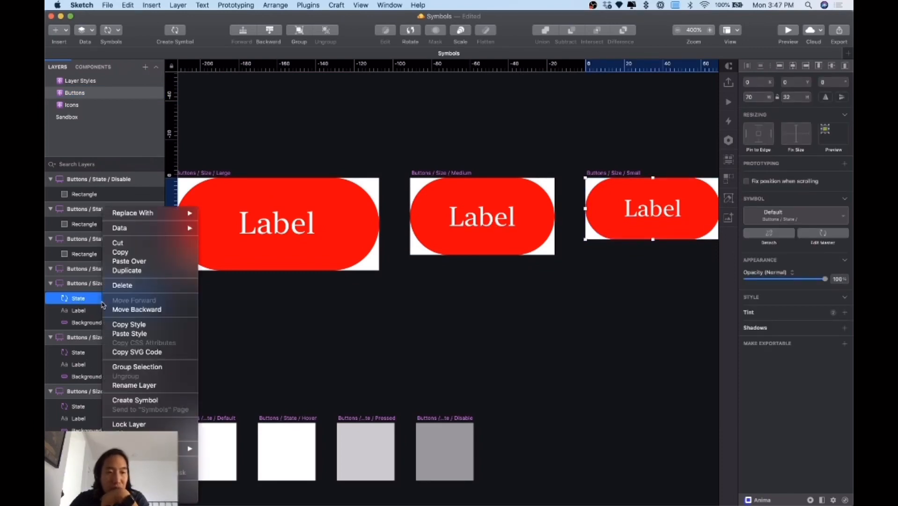
{"action": "left_click", "coordinate": [126, 424]}
{"action": "left_click", "coordinate": [95, 355]}
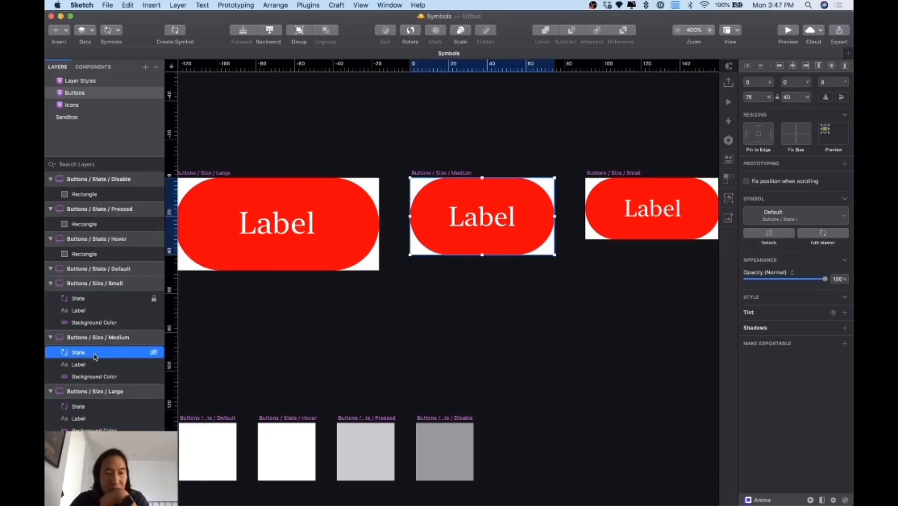
{"action": "right_click", "coordinate": [95, 356]}
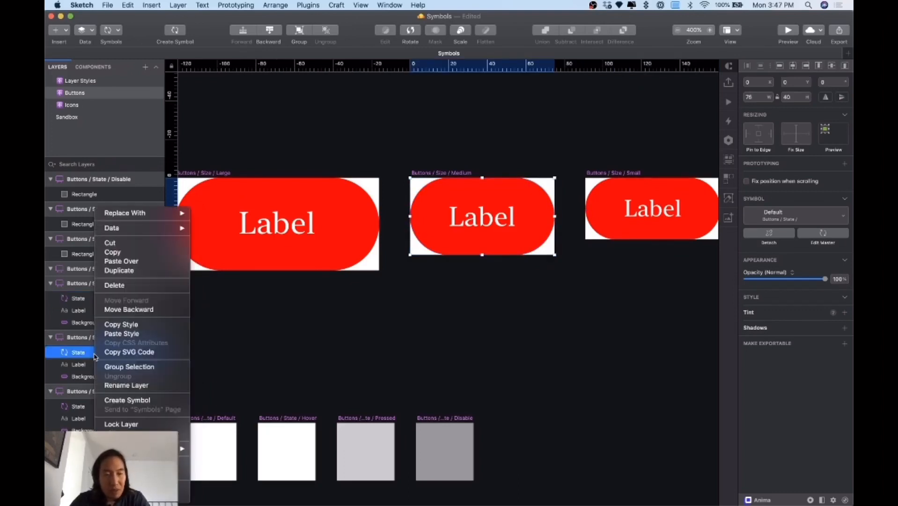
{"action": "left_click", "coordinate": [119, 425]}
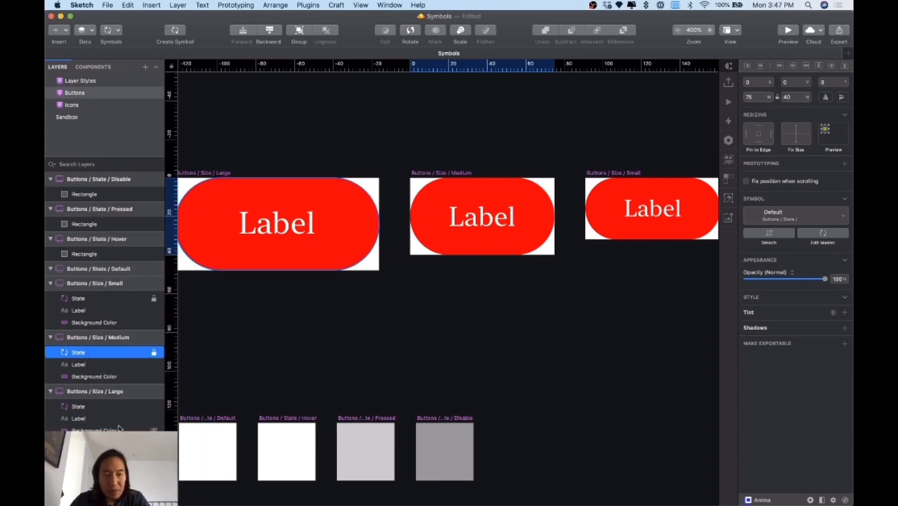
- Lock the State layer inside the Buttons / Size / Large symbol
{"action": "left_click", "coordinate": [110, 406]}
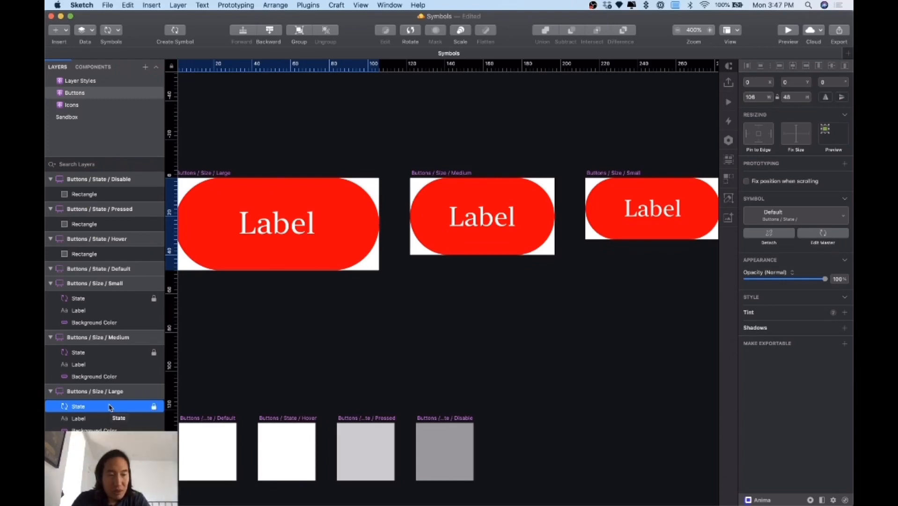
{"action": "key", "text": "shift+super+l"}
{"action": "key", "text": "shift+super+l"}
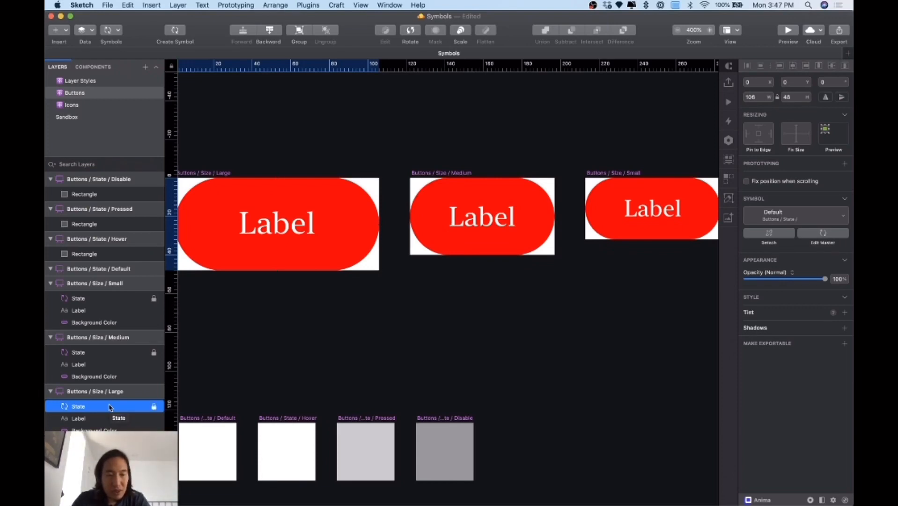
{"action": "left_click", "coordinate": [236, 368]}
{"action": "scroll", "coordinate": [297, 331], "scroll_direction": "left", "scroll_amount": 3}
{"action": "scroll", "coordinate": [297, 331], "scroll_direction": "up", "scroll_amount": 2}
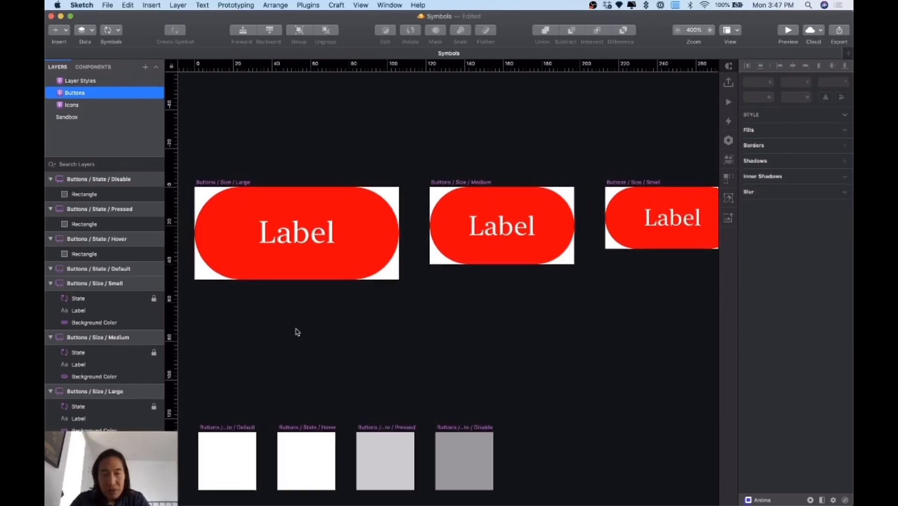
- Go to the Sandbox page and examine the State override choices of the Okay button without changing the state
{"action": "left_click", "coordinate": [287, 274]}
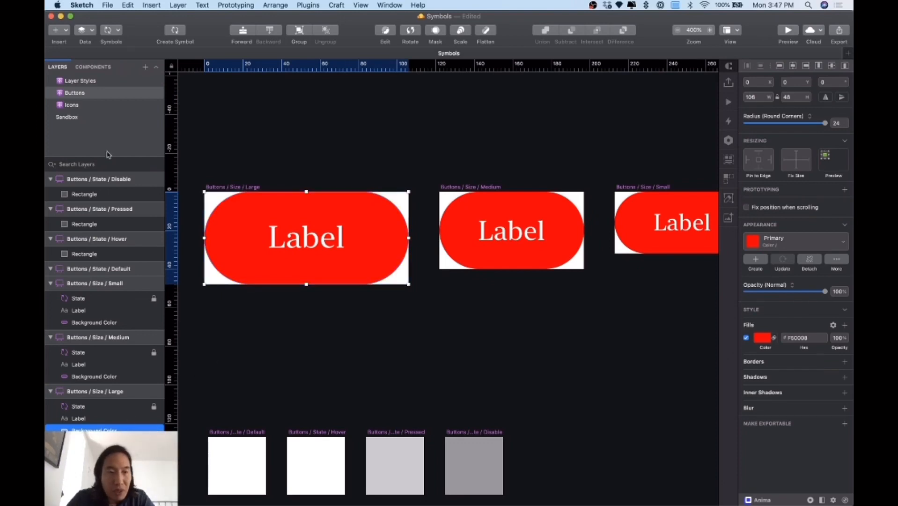
{"action": "left_click", "coordinate": [70, 118]}
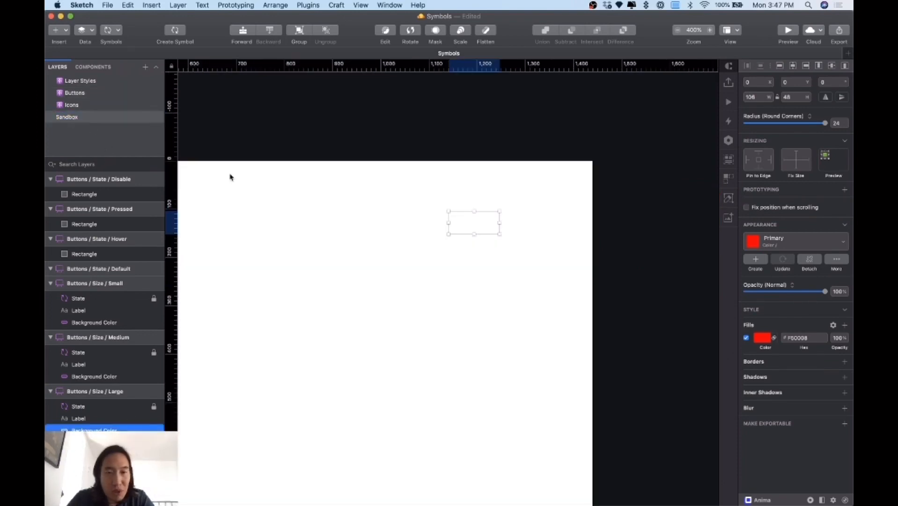
{"action": "key", "text": "super+equal"}
{"action": "key", "text": "super+equal"}
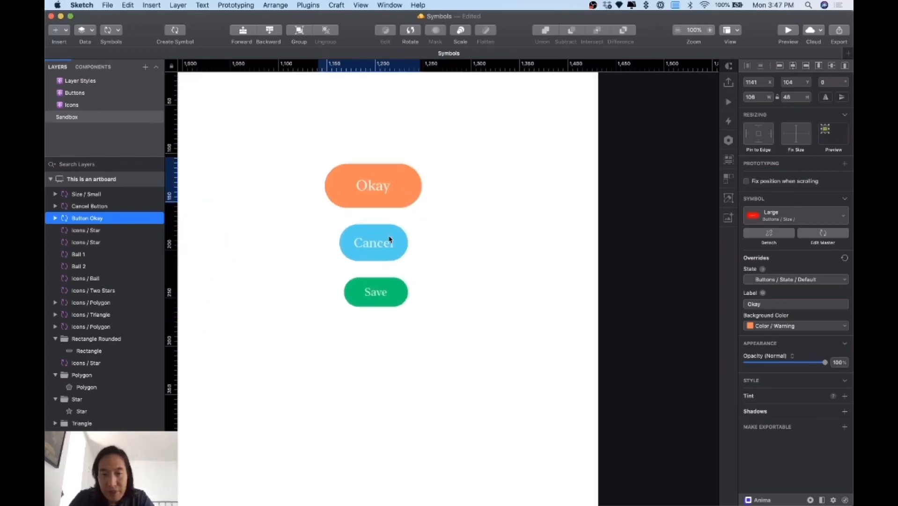
{"action": "scroll", "coordinate": [389, 239], "scroll_direction": "up", "scroll_amount": 5}
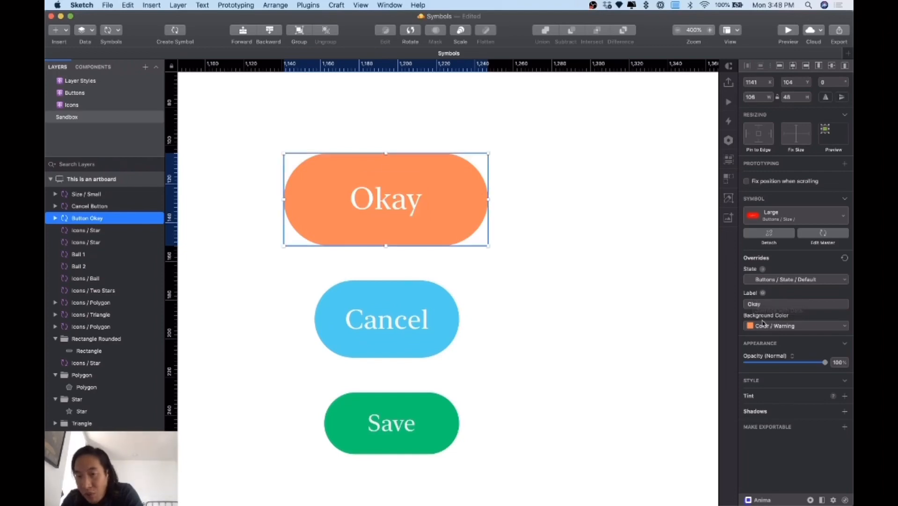
{"action": "left_click", "coordinate": [802, 284]}
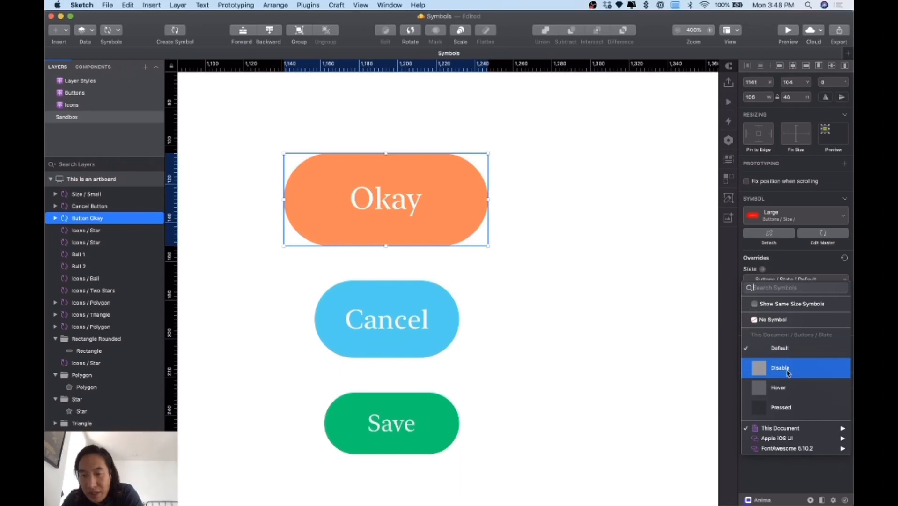
{"action": "left_click", "coordinate": [587, 333]}
- Add a Desktop HD artboard beside the existing artboard on the Sandbox page
{"action": "key", "text": "super+0"}
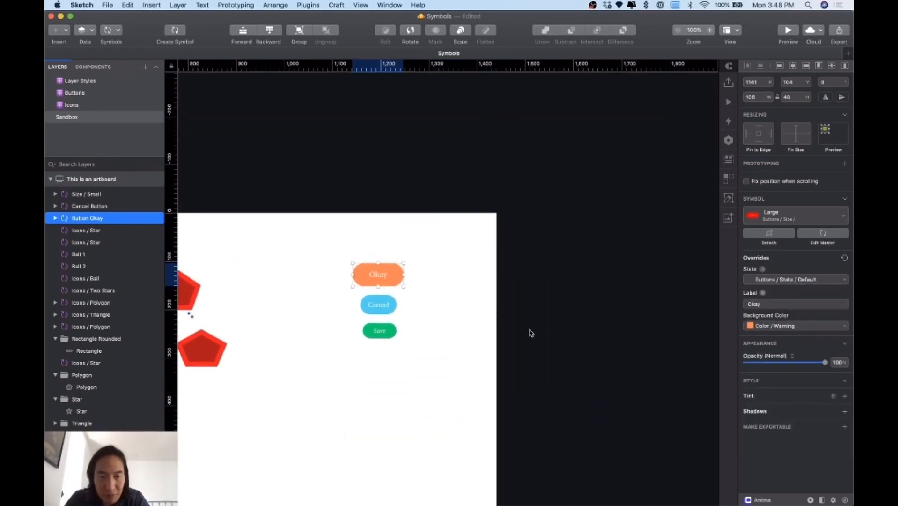
{"action": "scroll", "coordinate": [530, 331], "scroll_direction": "right", "scroll_amount": 4}
{"action": "scroll", "coordinate": [530, 332], "scroll_direction": "down", "scroll_amount": 1}
{"action": "key", "text": "a"}
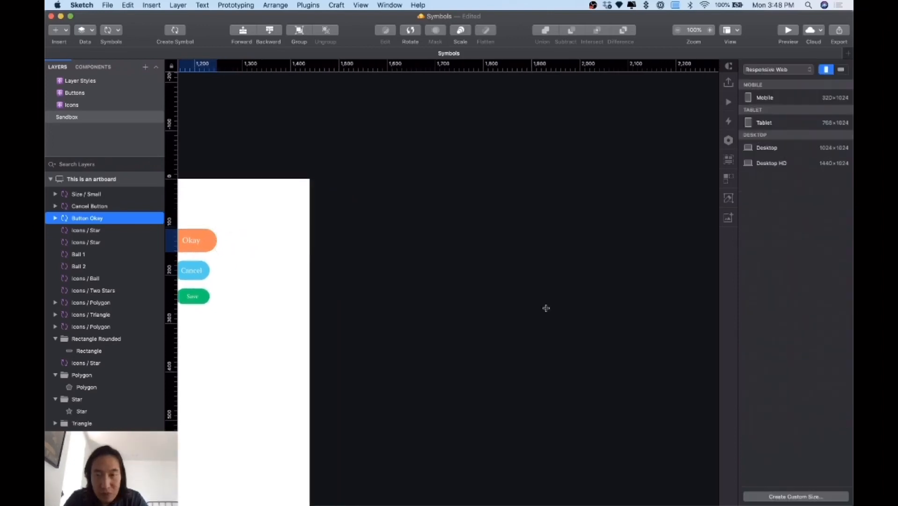
{"action": "left_click", "coordinate": [779, 166]}
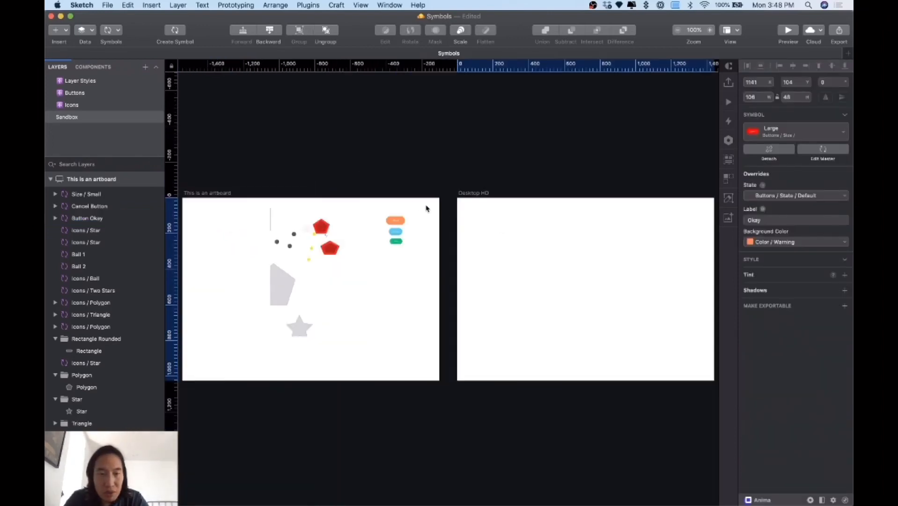
- Move the Okay, Cancel and Save buttons together onto the Desktop HD artboard, with Okay at about X 197, Y 126
{"action": "left_click_drag", "start_coordinate": [408, 264], "coordinate": [505, 230]}
{"action": "key", "text": "super+2"}
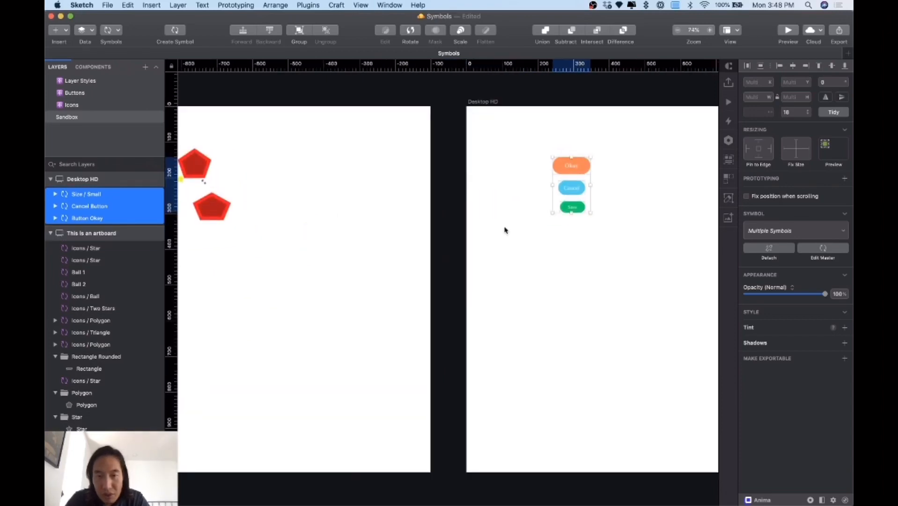
{"action": "scroll", "coordinate": [505, 230], "scroll_direction": "right", "scroll_amount": 2}
{"action": "scroll", "coordinate": [506, 230], "scroll_direction": "up", "scroll_amount": 4}
{"action": "left_click", "coordinate": [506, 230]}
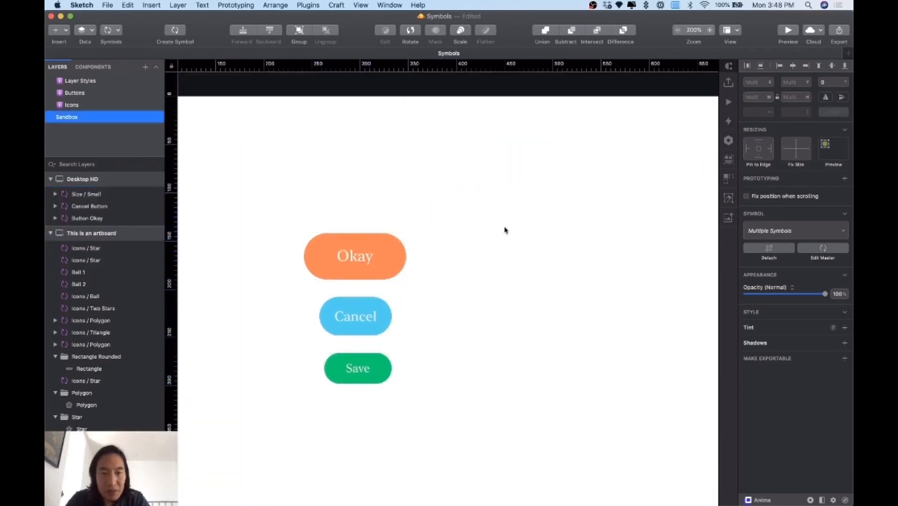
{"action": "left_click_drag", "start_coordinate": [283, 252], "coordinate": [314, 353]}
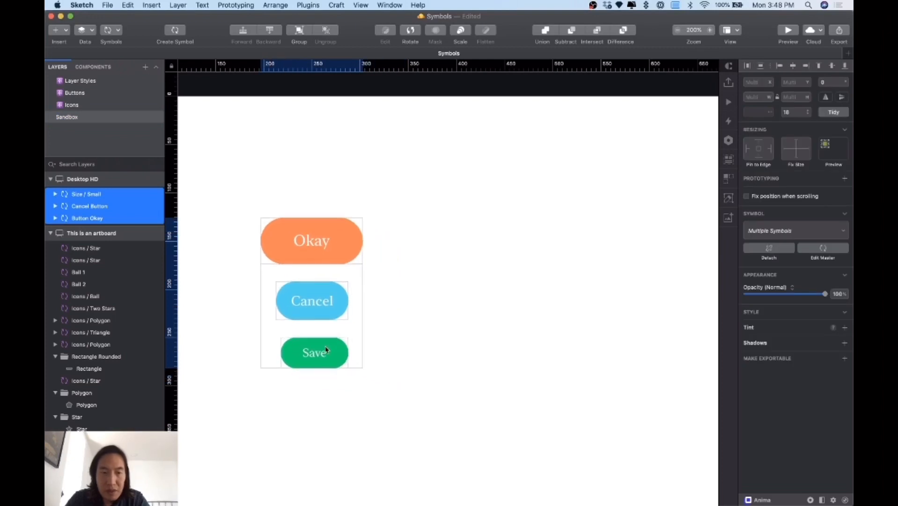
- Duplicate the Okay button three times in a horizontal row, placing the copies at about X 331, 468 and 614
{"action": "left_click", "coordinate": [335, 236]}
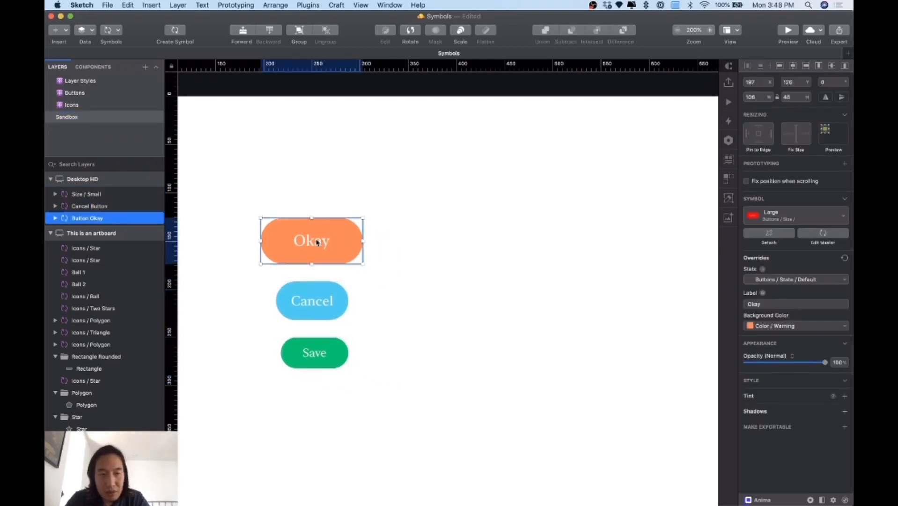
{"action": "left_click_drag", "start_coordinate": [317, 242], "coordinate": [555, 251]}
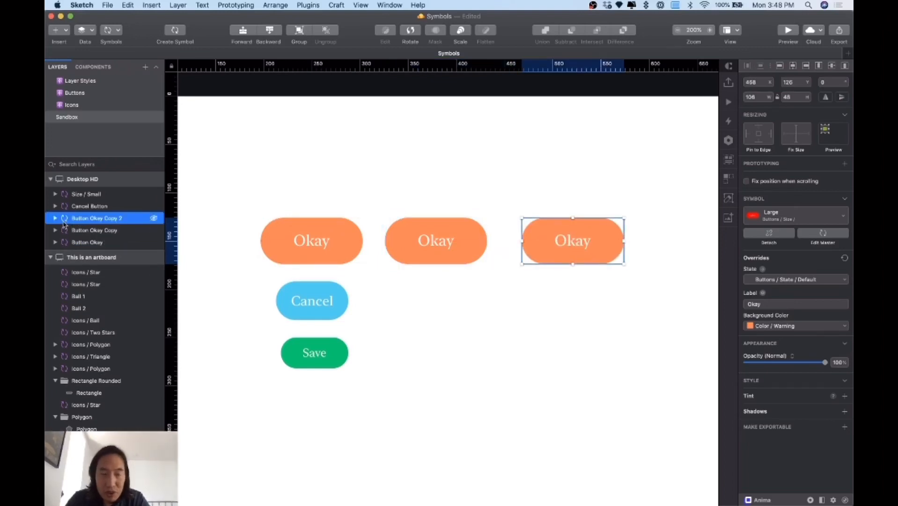
{"action": "scroll", "coordinate": [492, 275], "scroll_direction": "right", "scroll_amount": 2}
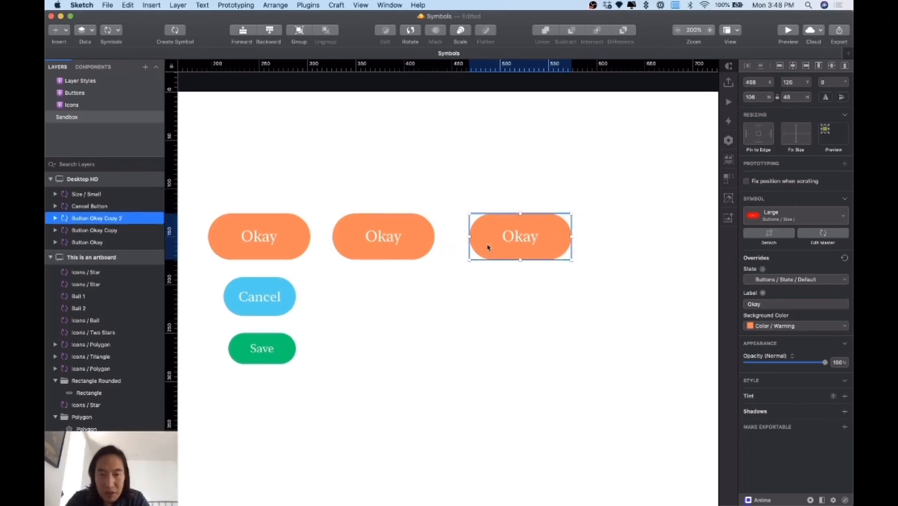
{"action": "left_click_drag", "start_coordinate": [487, 245], "coordinate": [624, 247]}
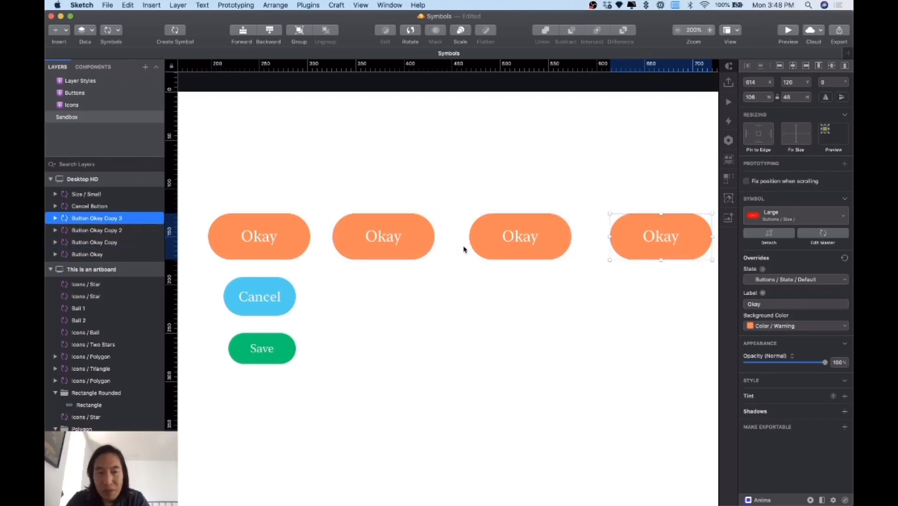
{"action": "left_click_drag", "start_coordinate": [422, 245], "coordinate": [428, 245]}
{"action": "left_click", "coordinate": [504, 237]}
- Set the State override of the second Okay button, at X 331, to Buttons / State / Hover
{"action": "left_click", "coordinate": [407, 239]}
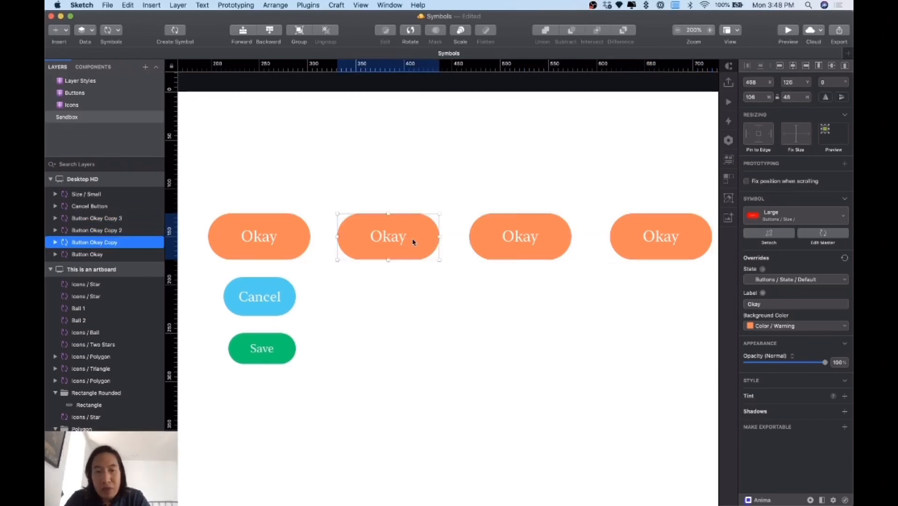
{"action": "left_click", "coordinate": [765, 217]}
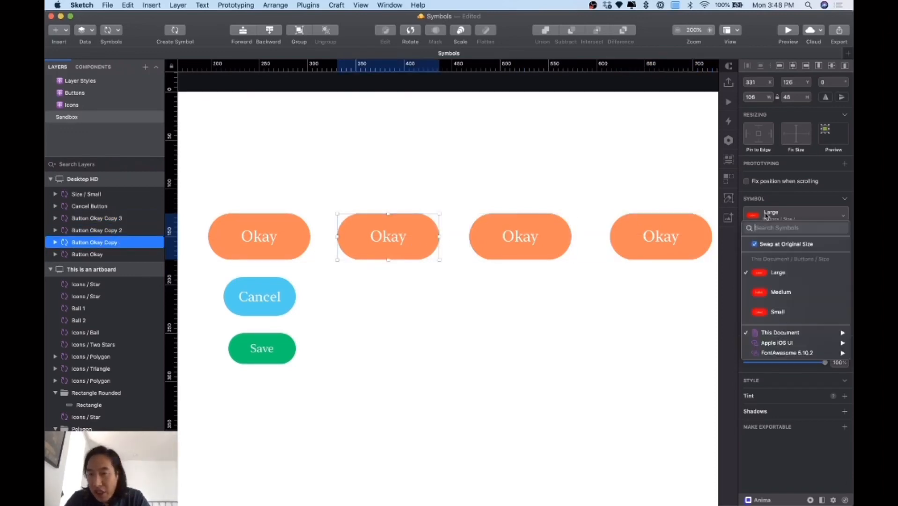
{"action": "left_click", "coordinate": [765, 217]}
{"action": "left_click", "coordinate": [773, 280]}
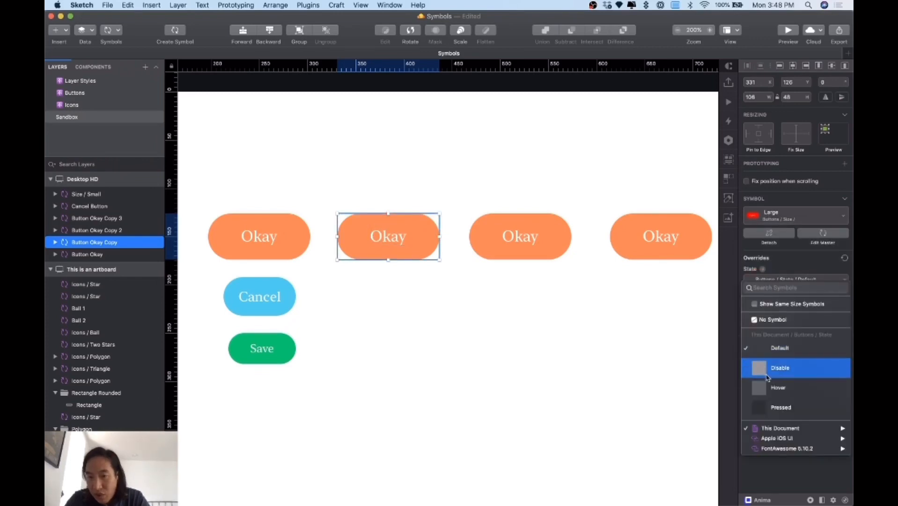
{"action": "left_click", "coordinate": [770, 368]}
- Set the State override of the third Okay button, at X 468, to Buttons / State / Pressed
{"action": "left_click", "coordinate": [535, 237]}
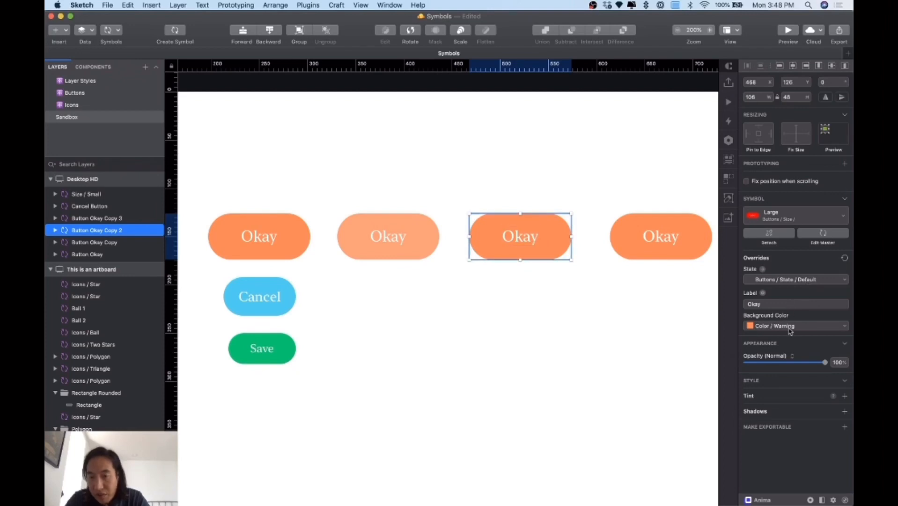
{"action": "left_click", "coordinate": [815, 280]}
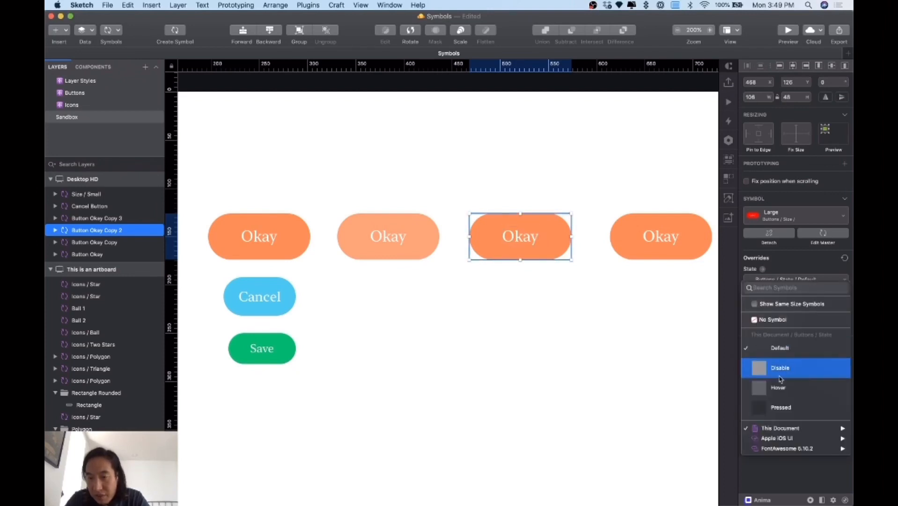
{"action": "left_click", "coordinate": [790, 405]}
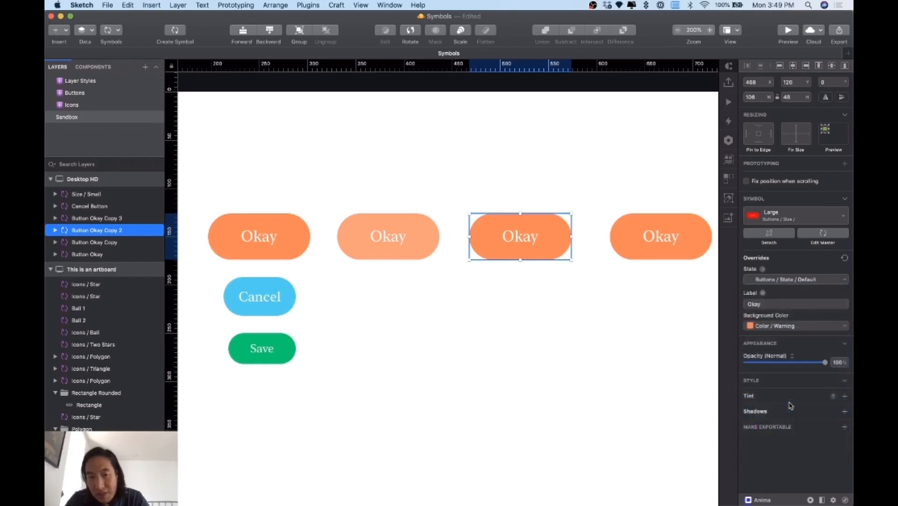
{"action": "left_click", "coordinate": [652, 270]}
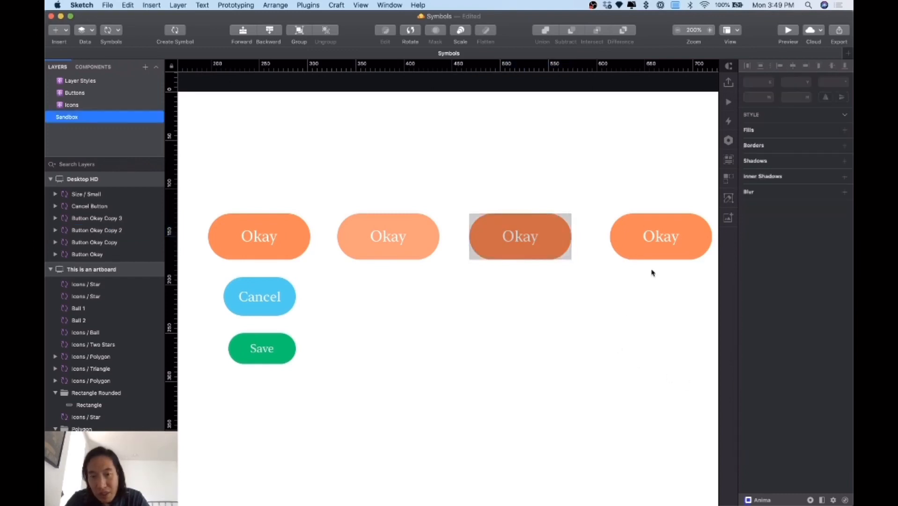
- Set the State override of the fourth Okay button, at X 614, to Buttons / State / Disable
{"action": "left_click", "coordinate": [660, 236]}
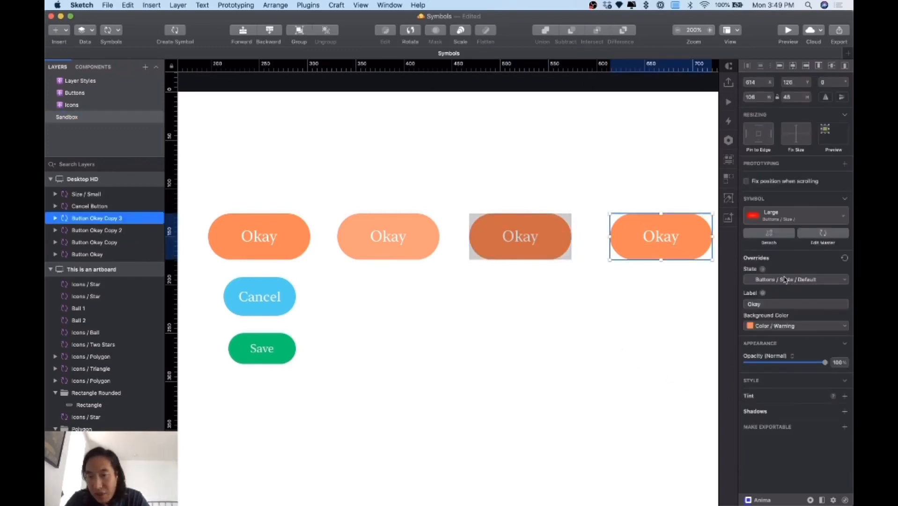
{"action": "left_click", "coordinate": [785, 279]}
{"action": "left_click", "coordinate": [792, 389]}
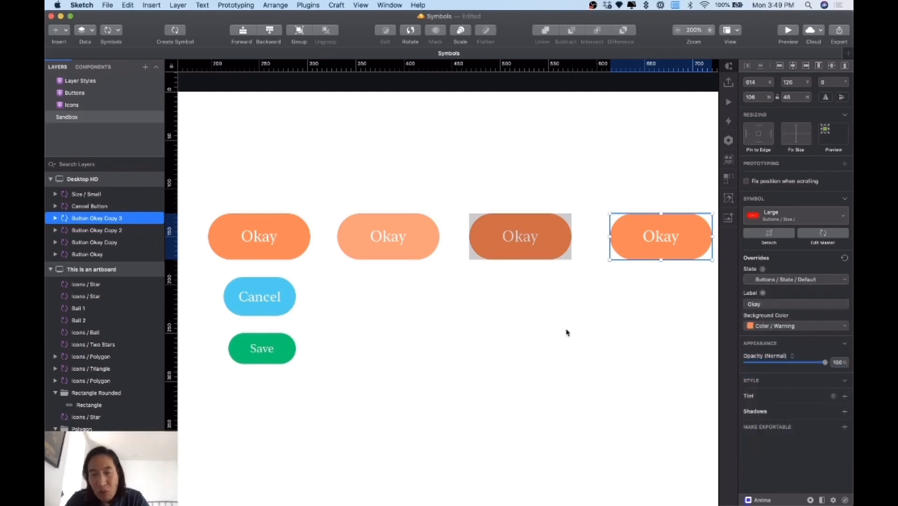
{"action": "left_click", "coordinate": [604, 321]}
{"action": "scroll", "coordinate": [604, 320], "scroll_direction": "up", "scroll_amount": 2}
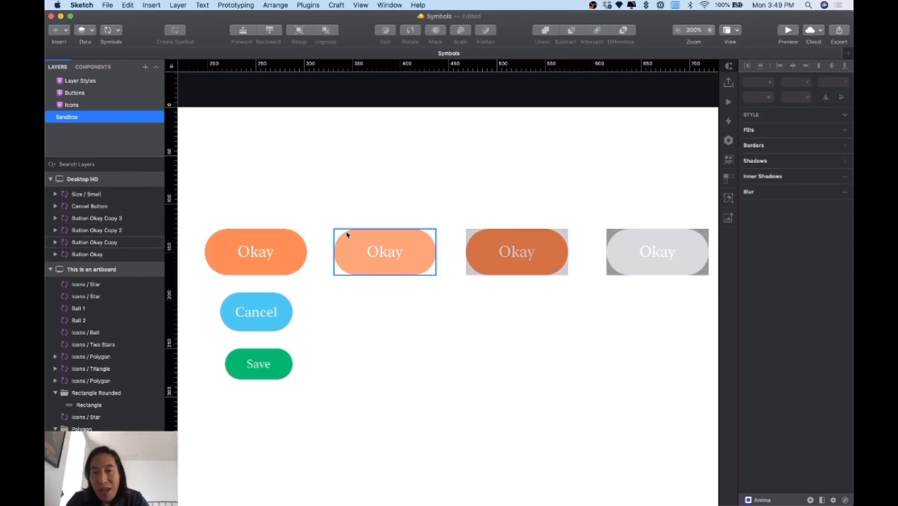
- On the Buttons page, duplicate the Large symbol's Background Color shape as Mask, place it beneath the other layers and make it their mask
{"action": "left_click", "coordinate": [75, 93]}
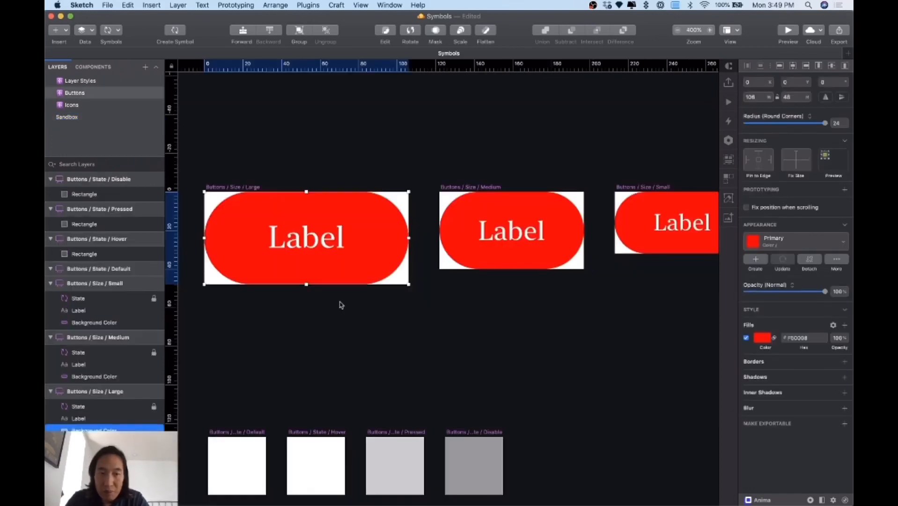
{"action": "scroll", "coordinate": [342, 336], "scroll_direction": "left", "scroll_amount": 1}
{"action": "scroll", "coordinate": [342, 335], "scroll_direction": "down", "scroll_amount": 1}
{"action": "left_click", "coordinate": [399, 265]}
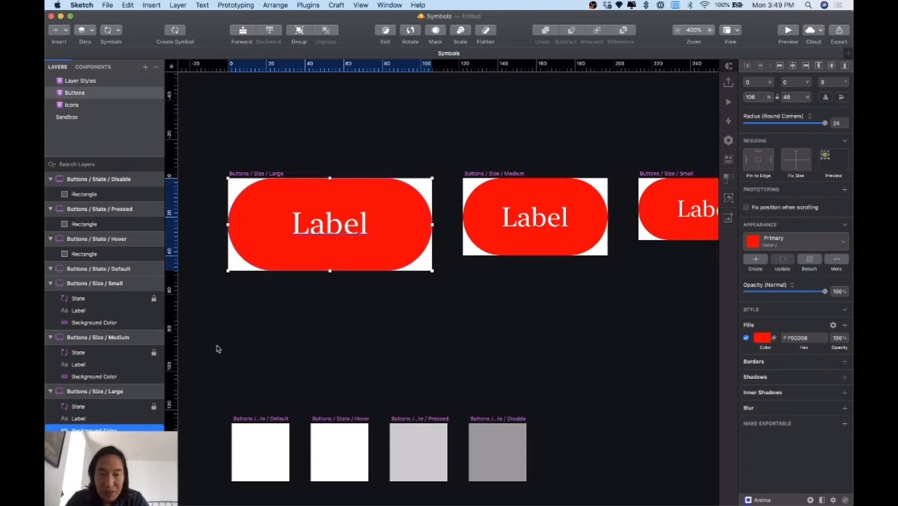
{"action": "scroll", "coordinate": [267, 354], "scroll_direction": "left", "scroll_amount": 1}
{"action": "scroll", "coordinate": [267, 355], "scroll_direction": "down", "scroll_amount": 1}
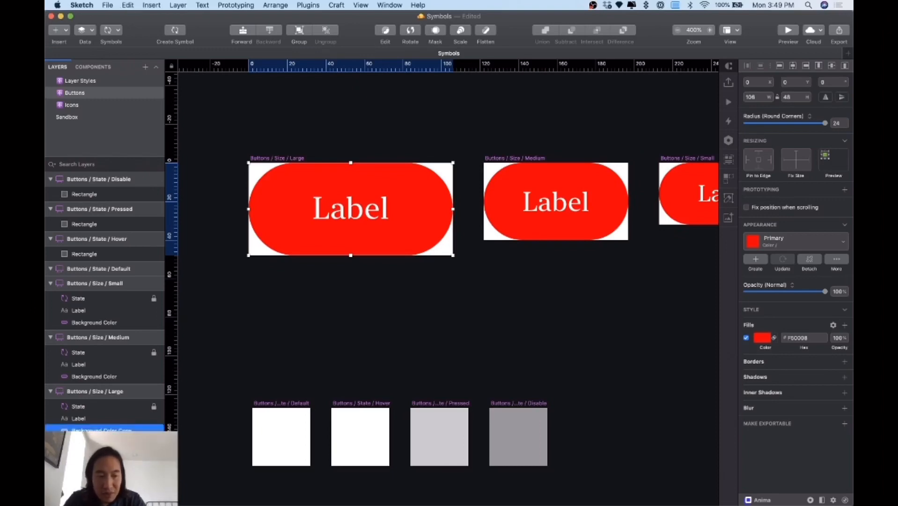
{"action": "key", "text": "super+d"}
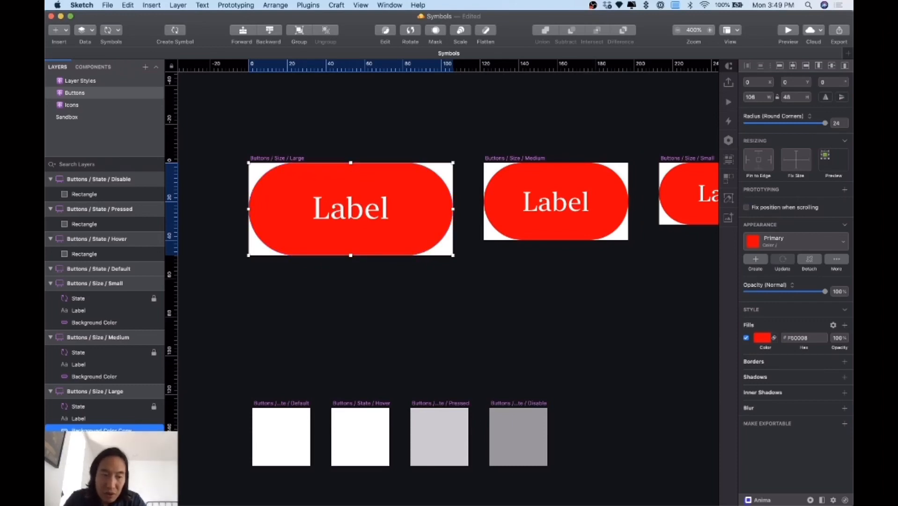
{"action": "mouse_move", "coordinate": [101, 432]}
{"action": "left_mouse_down"}
{"action": "mouse_move", "coordinate": [101, 457]}
{"action": "mouse_move", "coordinate": [102, 436]}
{"action": "left_mouse_up"}
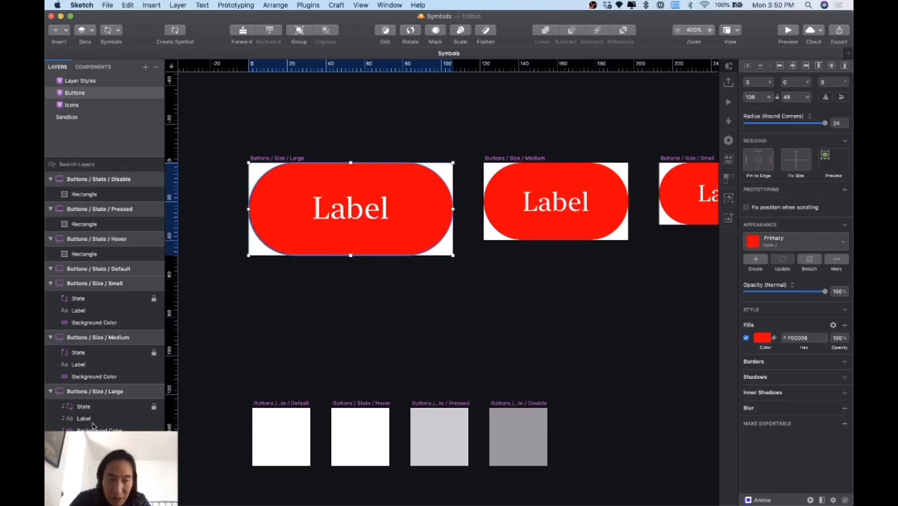
- Duplicate the Medium symbol's Background Color shape, rename the copy Mask, move it below Background Color and turn it into a mask
{"action": "left_click", "coordinate": [93, 377]}
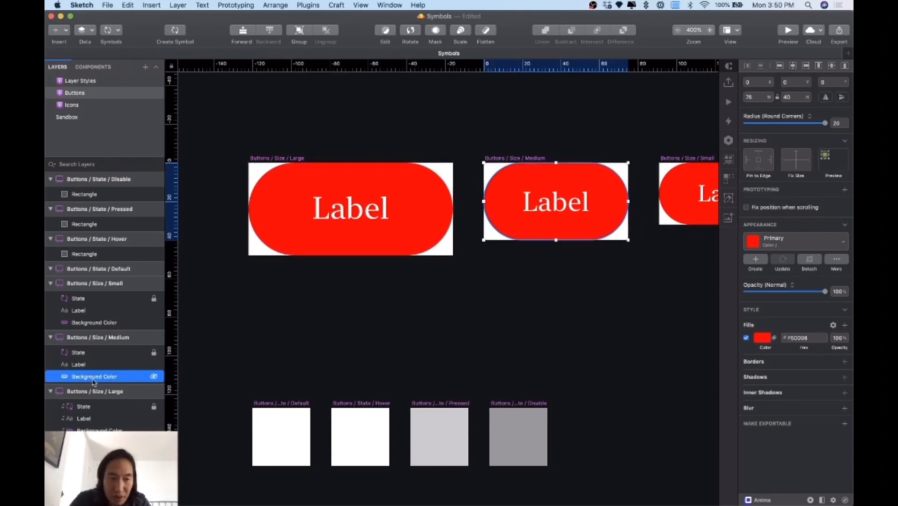
{"action": "key", "text": "super+d"}
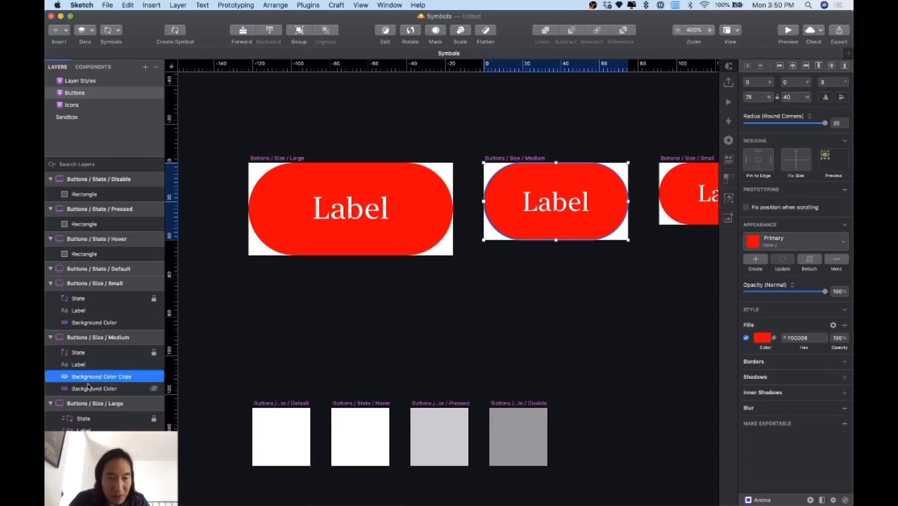
{"action": "double_click", "coordinate": [98, 377]}
{"action": "type", "text": "Me"}
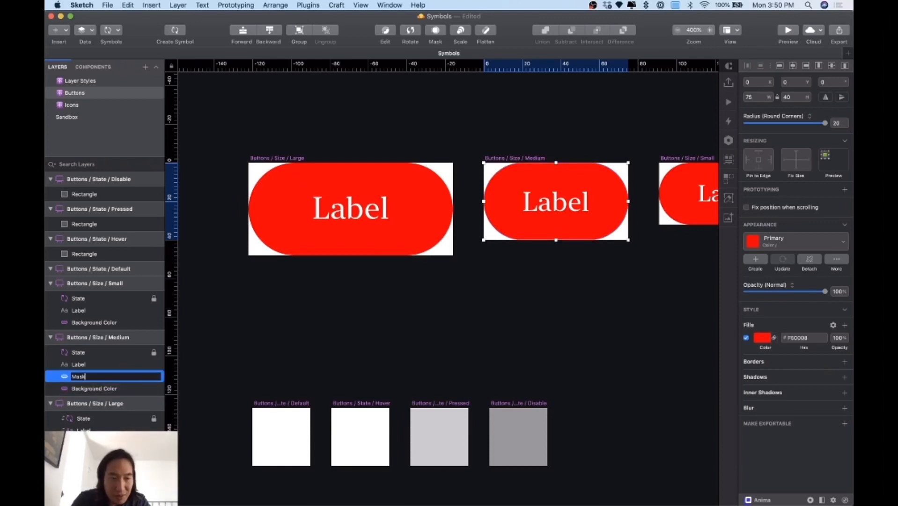
{"action": "key", "text": "Return"}
{"action": "left_click_drag", "start_coordinate": [66, 377], "coordinate": [63, 396]}
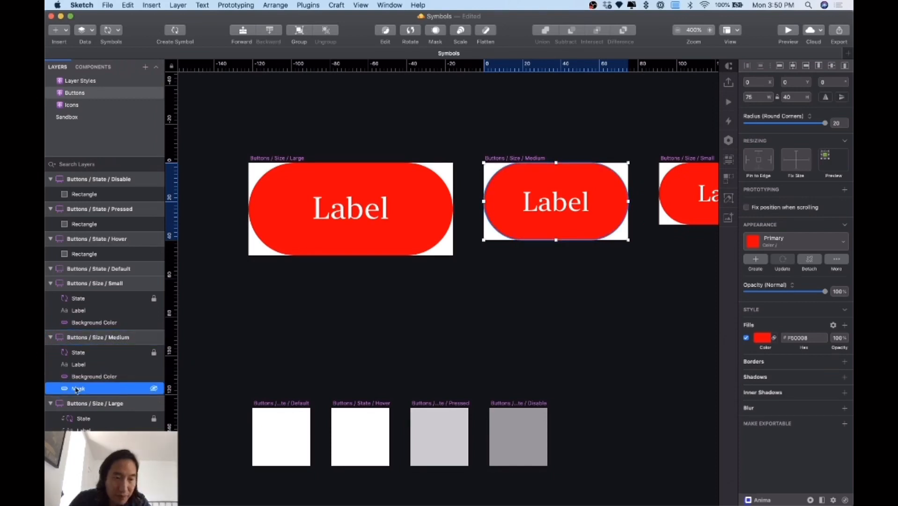
{"action": "left_click", "coordinate": [436, 34]}
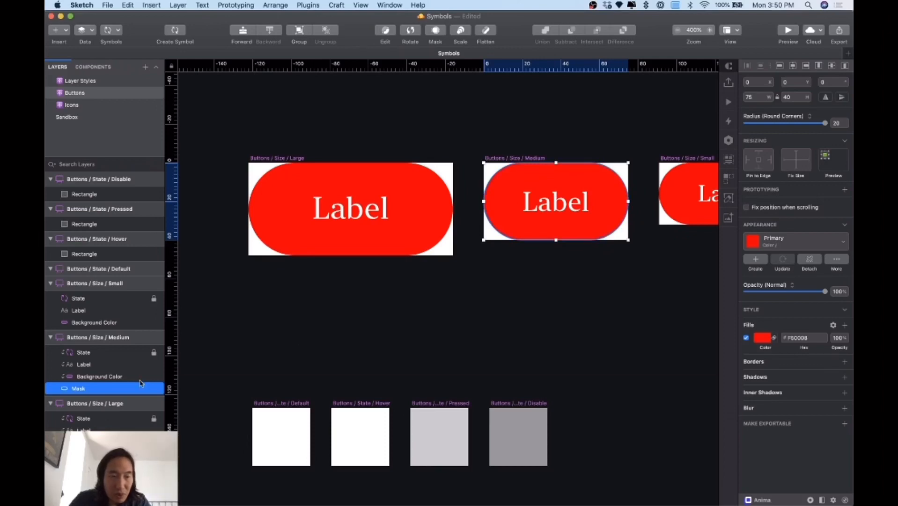
- Duplicate the Small symbol's Background Color shape, rename the copy Mask, move it below Background Color and turn it into a mask
{"action": "scroll", "coordinate": [375, 341], "scroll_direction": "right", "scroll_amount": 2}
{"action": "scroll", "coordinate": [374, 340], "scroll_direction": "right", "scroll_amount": 5}
{"action": "left_click", "coordinate": [492, 224]}
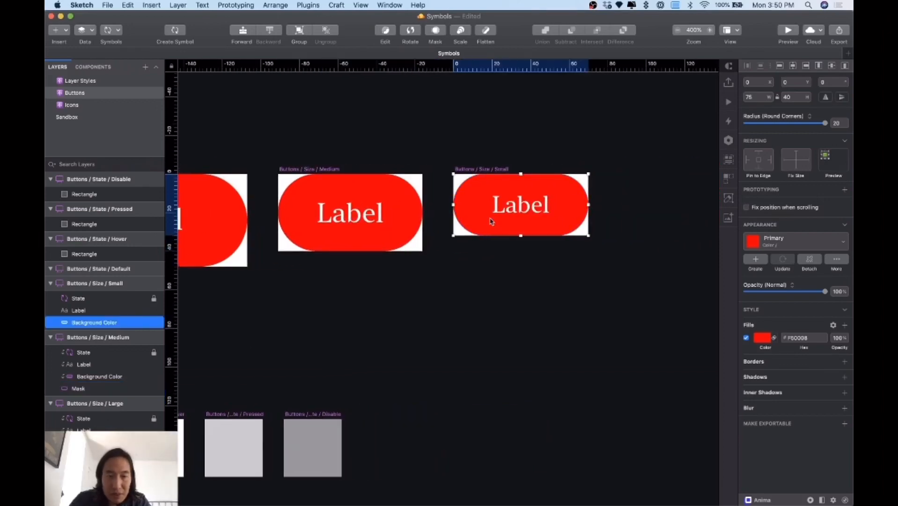
{"action": "key", "text": "super+d"}
{"action": "double_click", "coordinate": [97, 324]}
{"action": "type", "text": "Mask"}
{"action": "key", "text": "Return"}
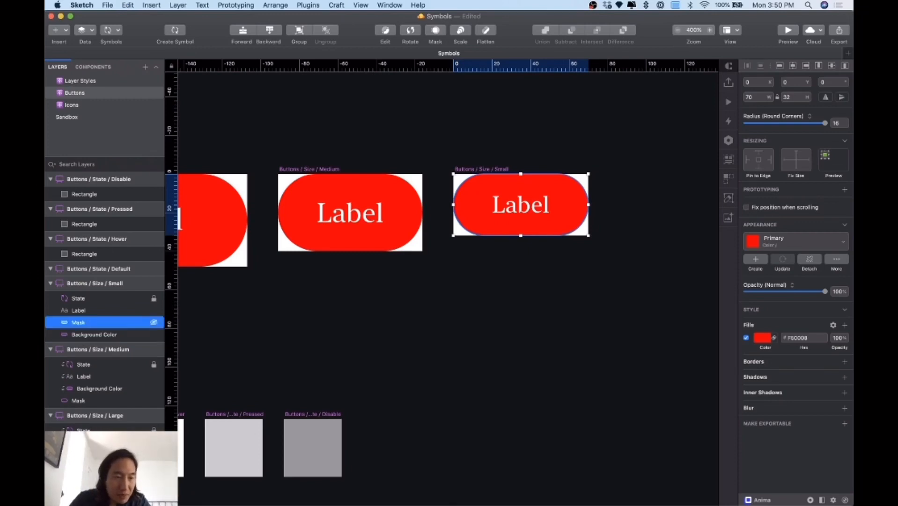
{"action": "left_click_drag", "start_coordinate": [77, 323], "coordinate": [75, 340]}
{"action": "left_click", "coordinate": [435, 33]}
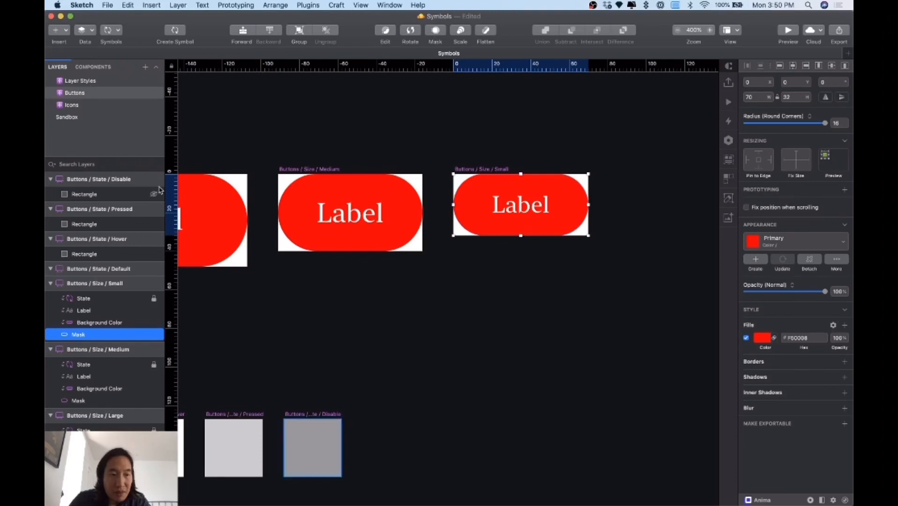
- Return to the Sandbox page and check the masked shape and overrides of each Okay button state
{"action": "left_click", "coordinate": [82, 121]}
{"action": "left_click", "coordinate": [608, 248]}
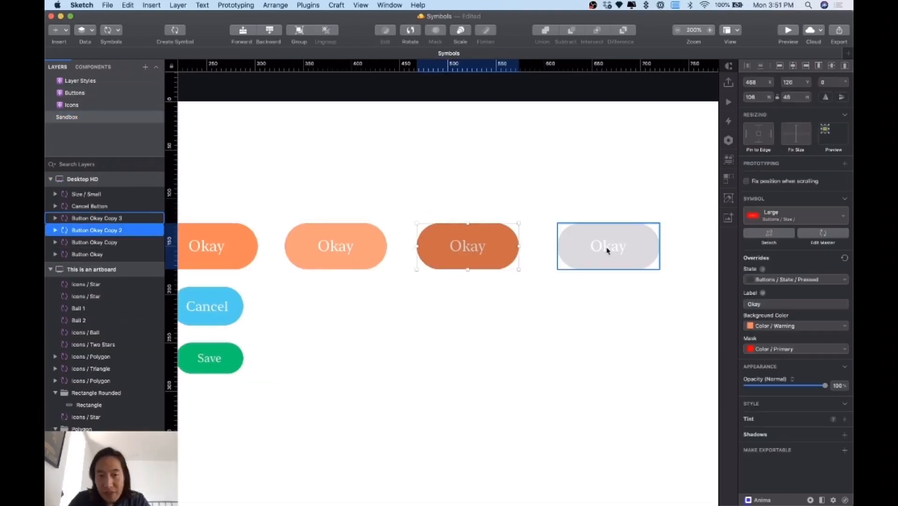
{"action": "left_click", "coordinate": [496, 264]}
{"action": "left_click", "coordinate": [344, 256]}
{"action": "scroll", "coordinate": [323, 252], "scroll_direction": "left", "scroll_amount": 3}
{"action": "left_click", "coordinate": [298, 249]}
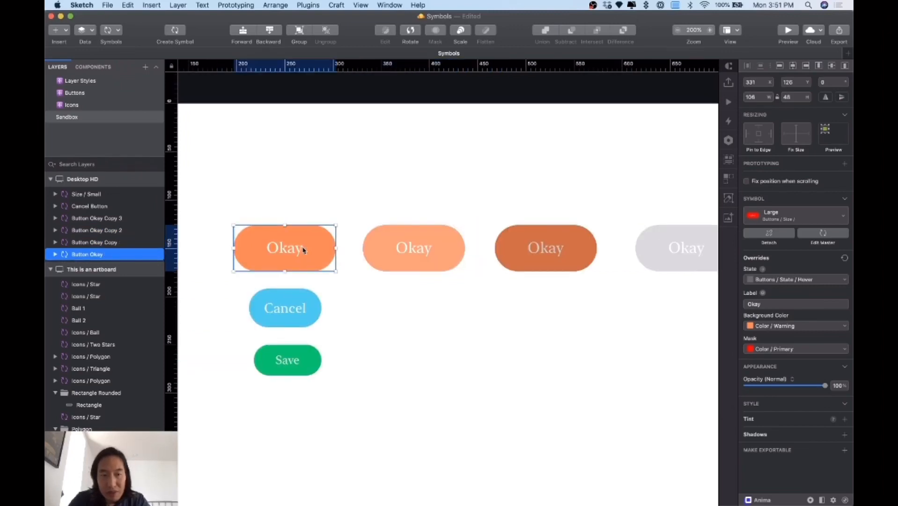
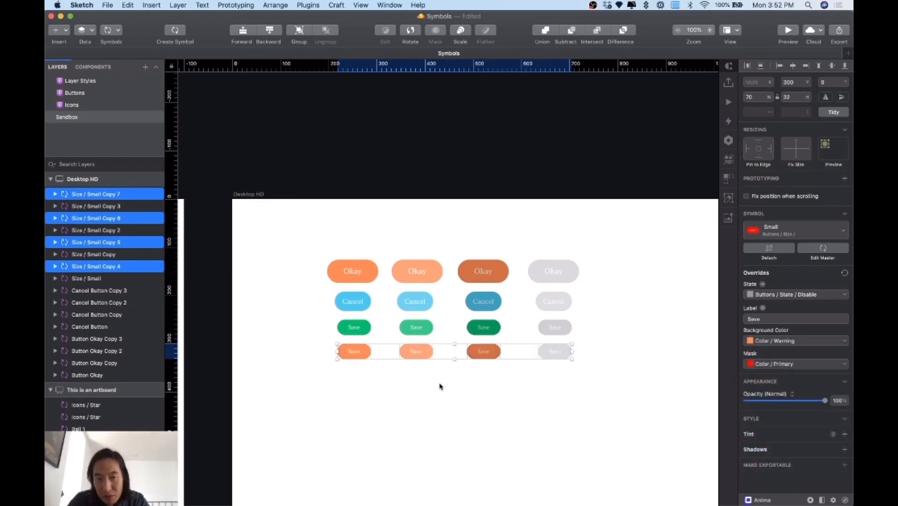
- Examine the Mask override choices of the first orange Save button in the bottom row without changing its style
{"action": "key", "text": "super+plus"}
{"action": "key", "text": "super+plus"}
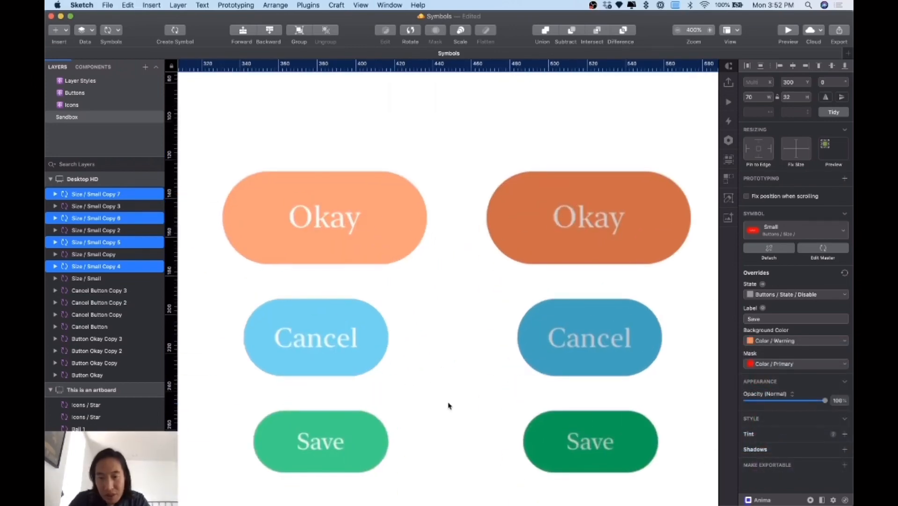
{"action": "scroll", "coordinate": [448, 406], "scroll_direction": "down", "scroll_amount": 6}
{"action": "scroll", "coordinate": [449, 406], "scroll_direction": "left", "scroll_amount": 4}
{"action": "scroll", "coordinate": [376, 419], "scroll_direction": "left", "scroll_amount": 5}
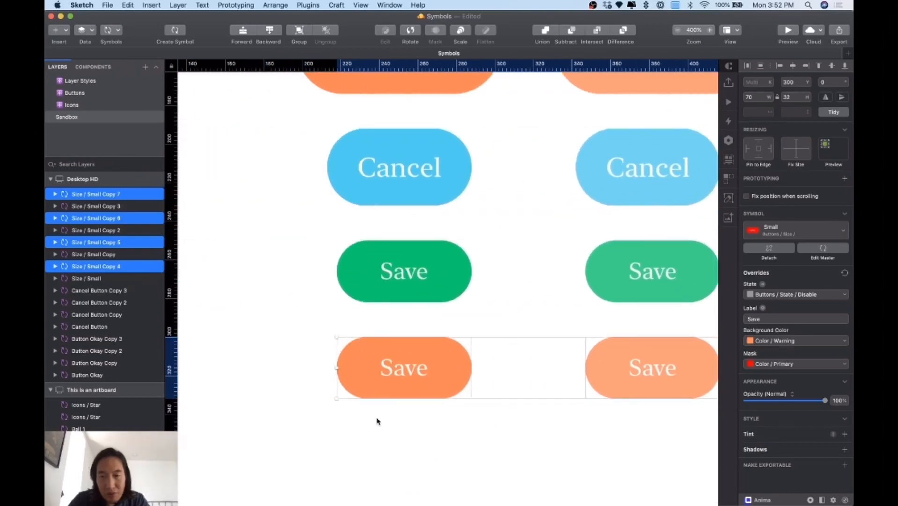
{"action": "left_click", "coordinate": [411, 379]}
{"action": "key", "text": "super+minus"}
{"action": "scroll", "coordinate": [487, 392], "scroll_direction": "right", "scroll_amount": 3}
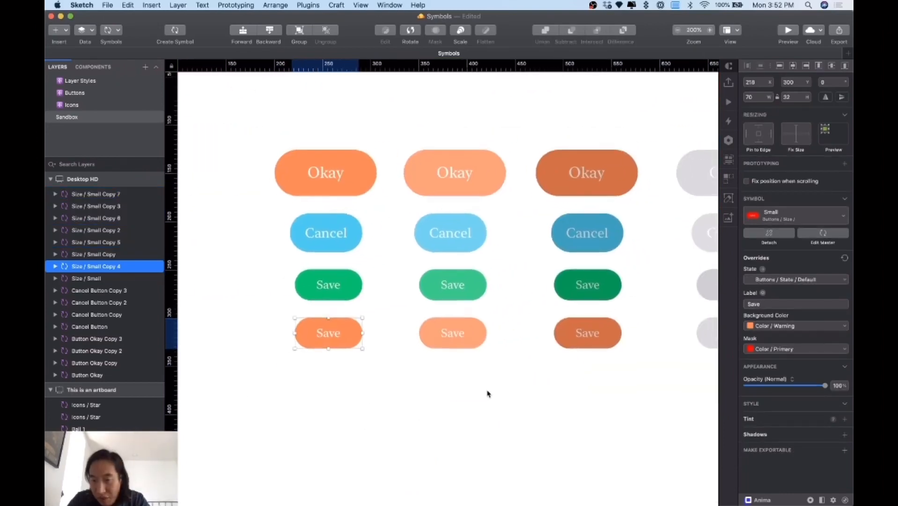
{"action": "left_click", "coordinate": [755, 347]}
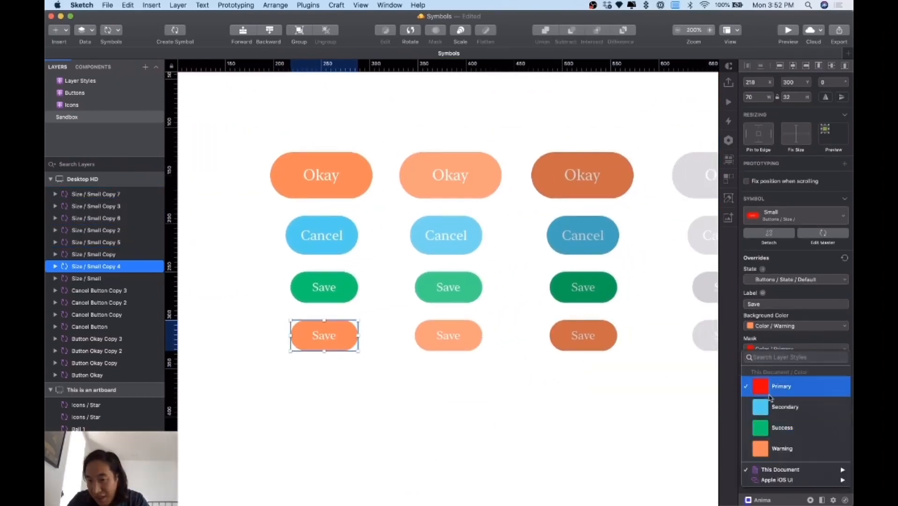
{"action": "left_click", "coordinate": [647, 431]}
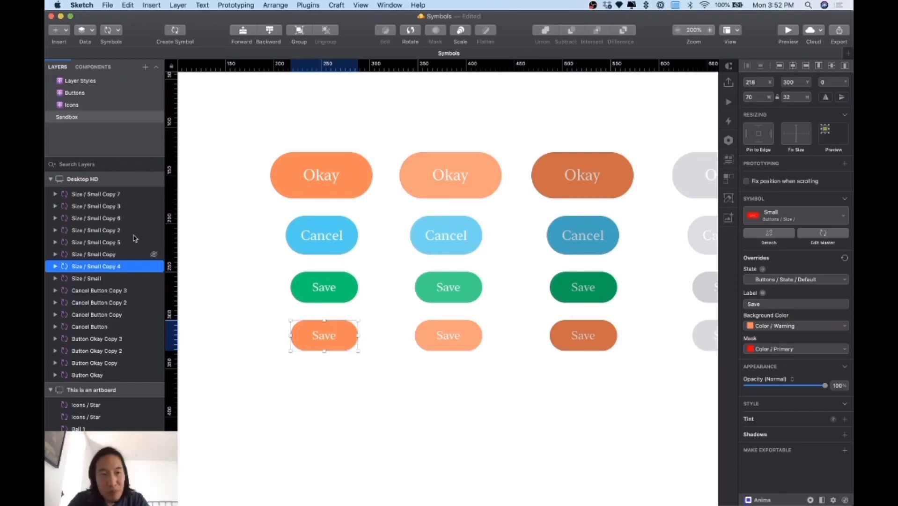
- Detach the Mask layer in the Medium button symbol from its Primary layer style and go back to the Sandbox page
{"action": "left_click", "coordinate": [75, 92]}
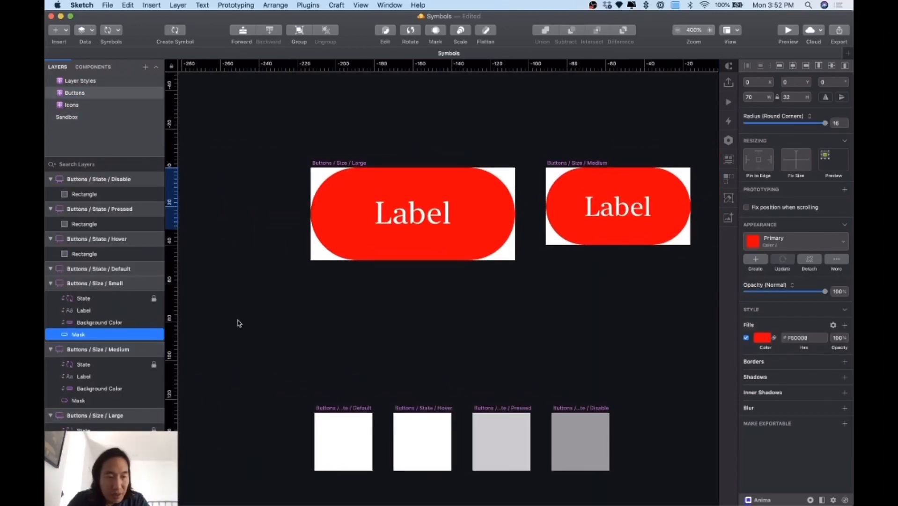
{"action": "left_click", "coordinate": [60, 401]}
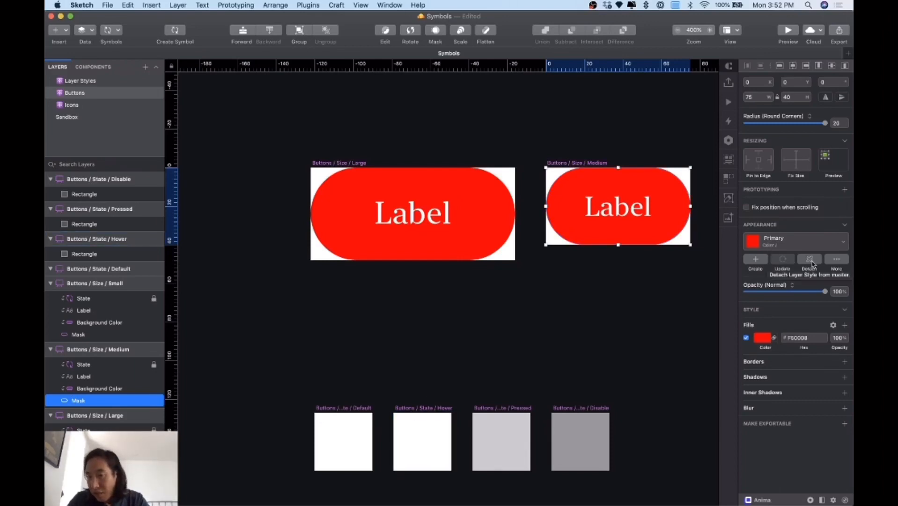
{"action": "left_click", "coordinate": [811, 265]}
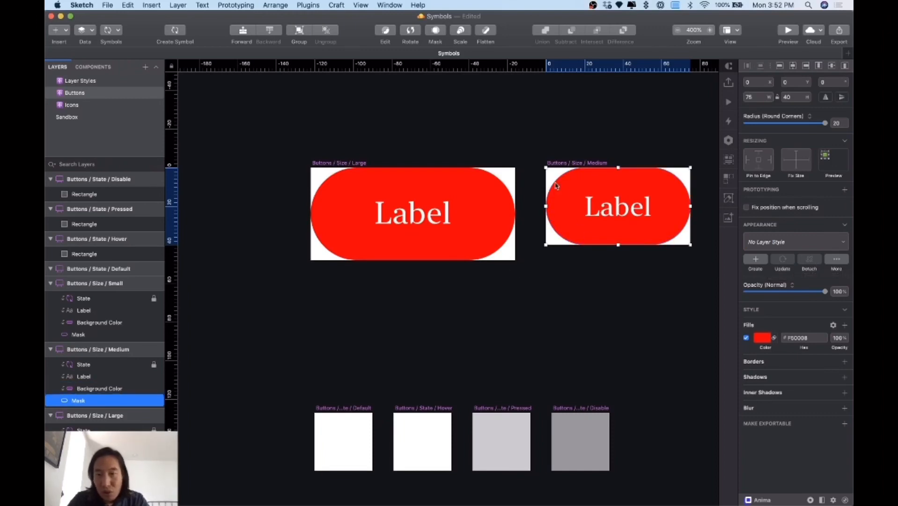
{"action": "left_click", "coordinate": [76, 121]}
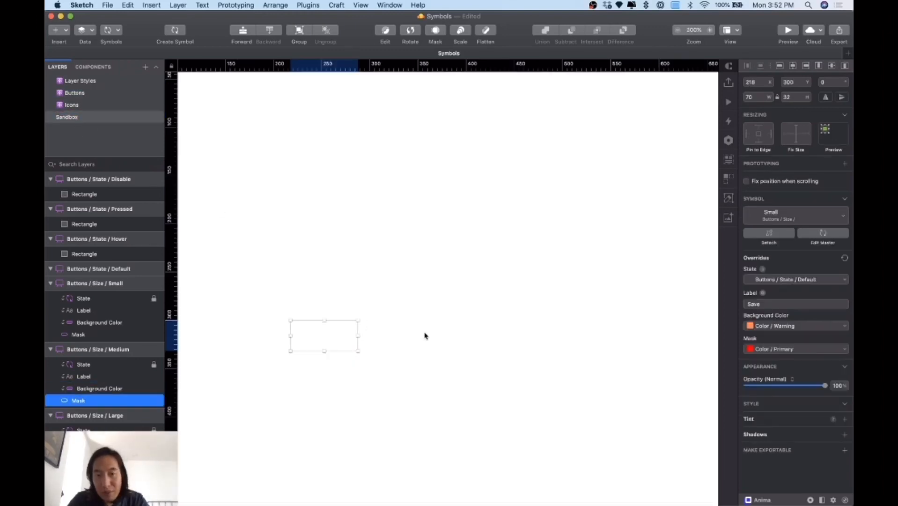
- Compare the overrides of the light blue Cancel button and the light green Save button below it
{"action": "left_click", "coordinate": [459, 240]}
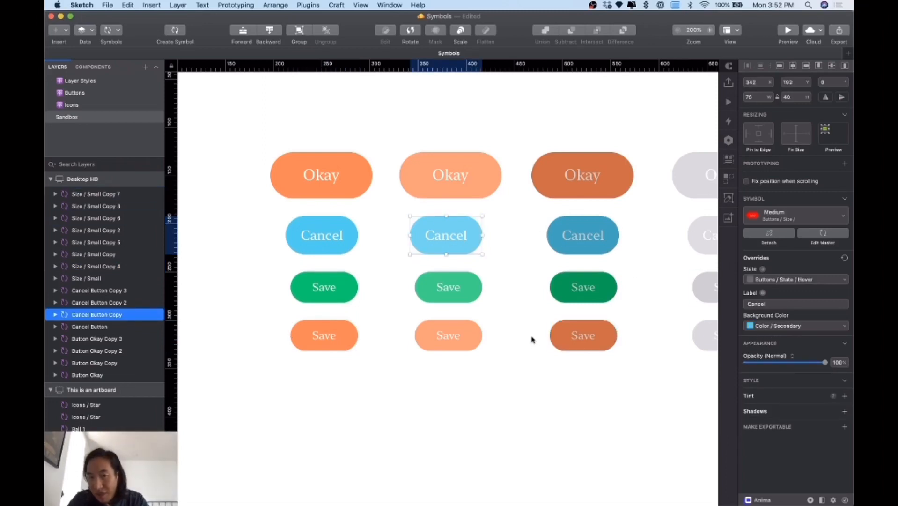
{"action": "left_click", "coordinate": [463, 295]}
{"action": "left_click", "coordinate": [466, 248]}
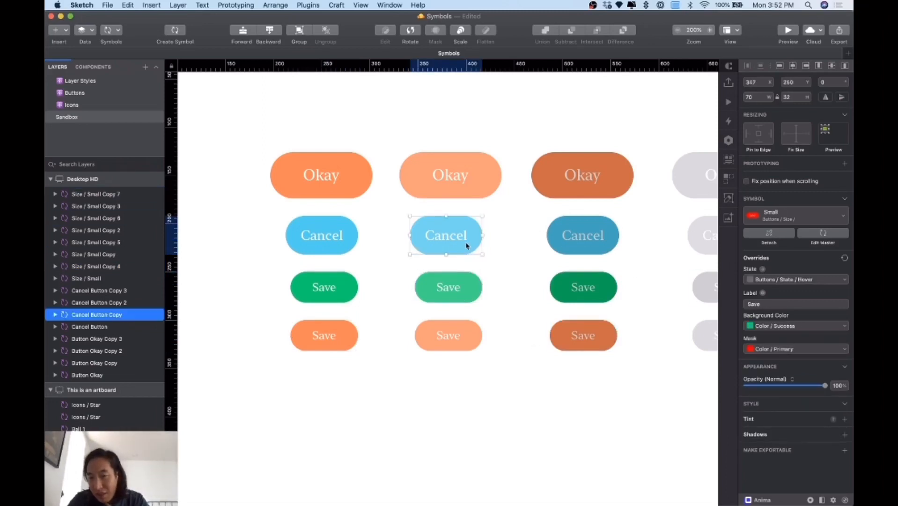
{"action": "left_click", "coordinate": [471, 294]}
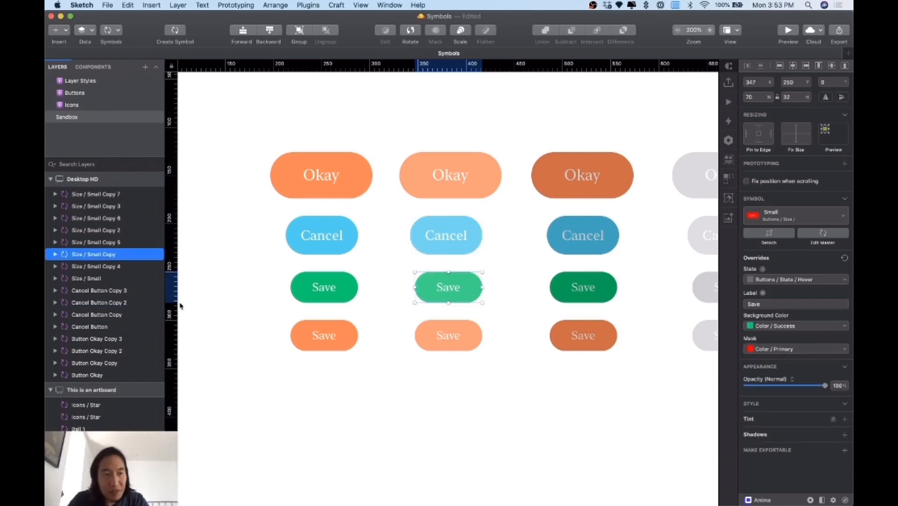
- Go to the Buttons page and detach the Mask shape in the Large button symbol from its Primary layer style
{"action": "left_click", "coordinate": [80, 93]}
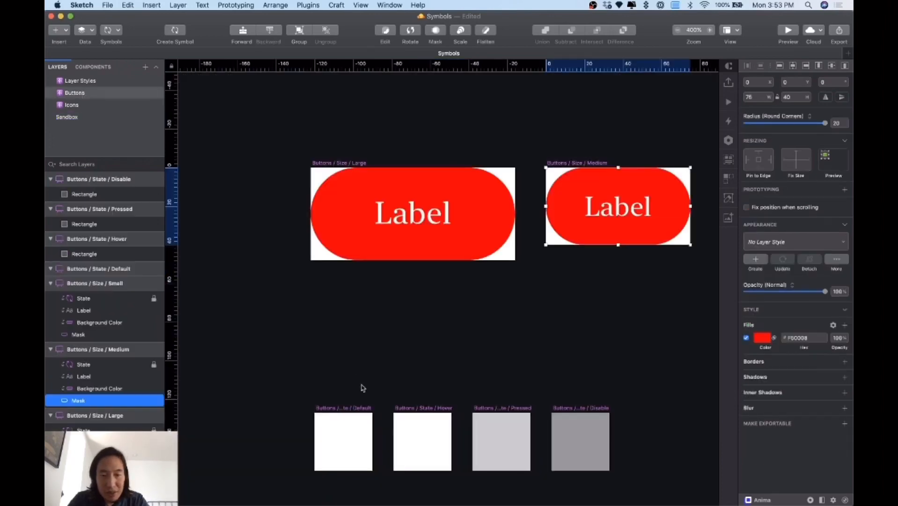
{"action": "left_click", "coordinate": [330, 187]}
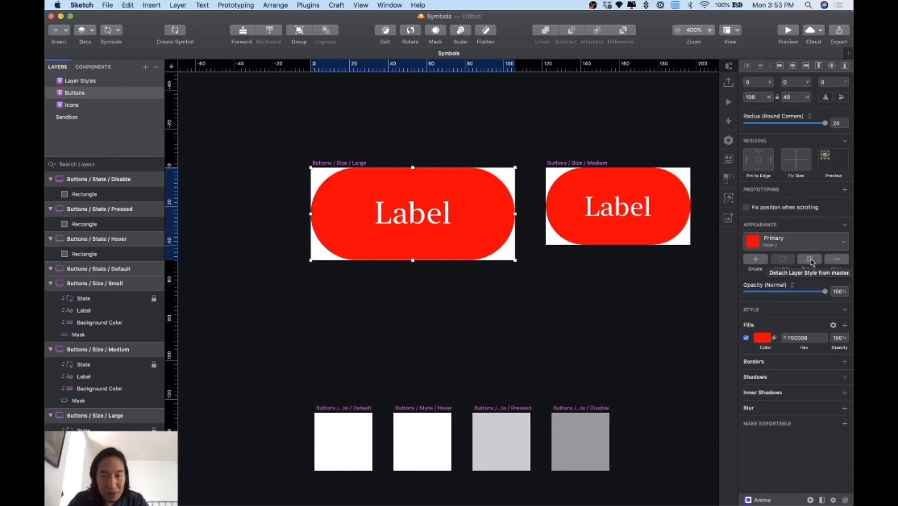
{"action": "left_click", "coordinate": [811, 261]}
- Detach the Background Color layer in the Small button symbol from its Primary layer style
{"action": "scroll", "coordinate": [636, 316], "scroll_direction": "right", "scroll_amount": 5}
{"action": "left_click", "coordinate": [615, 239]}
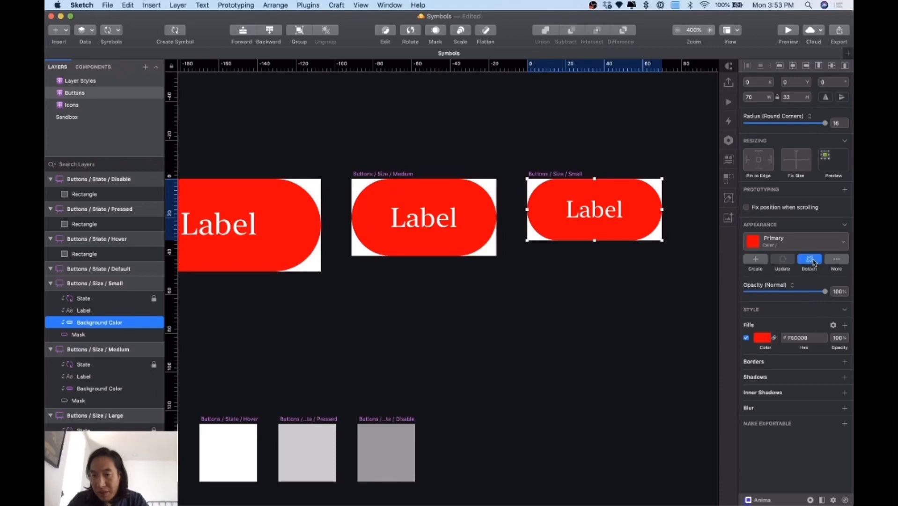
{"action": "left_click", "coordinate": [807, 265]}
{"action": "left_click", "coordinate": [485, 322]}
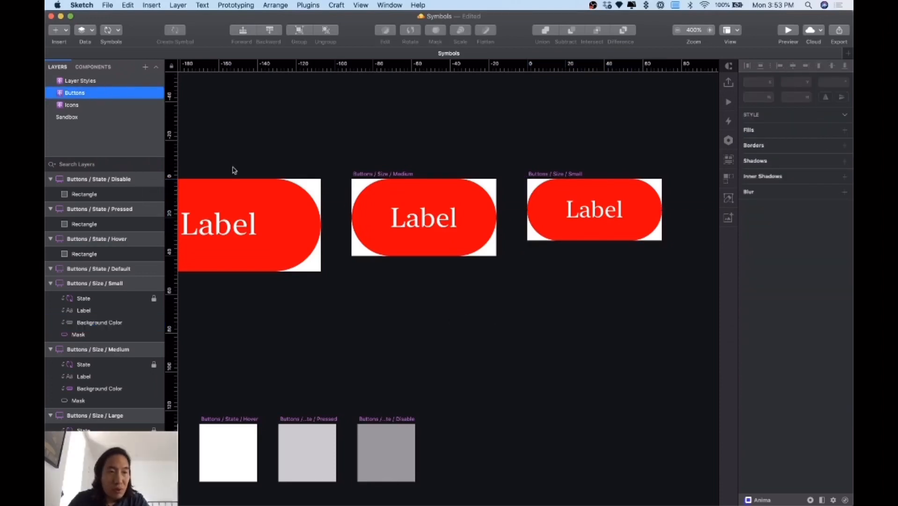
- Return to the Sandbox page and check the overrides of the first two Save buttons in the third row
{"action": "left_click", "coordinate": [75, 118]}
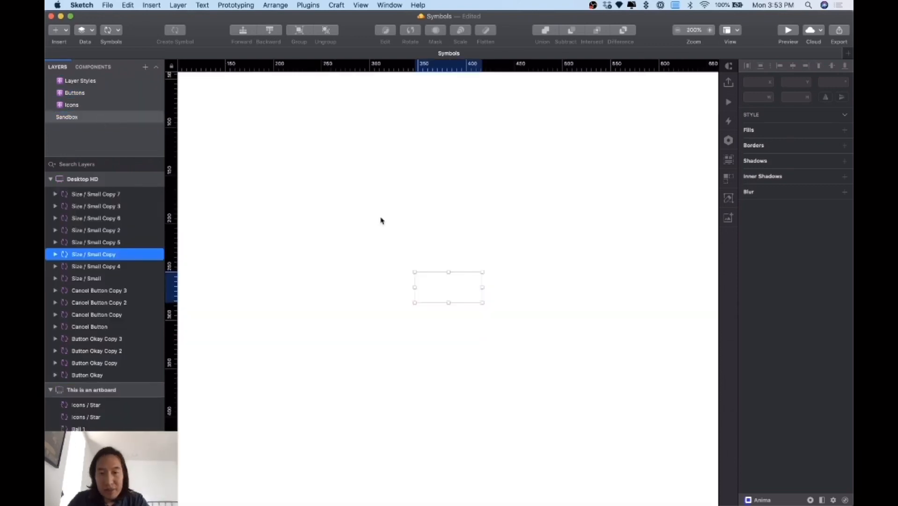
{"action": "left_click", "coordinate": [341, 298]}
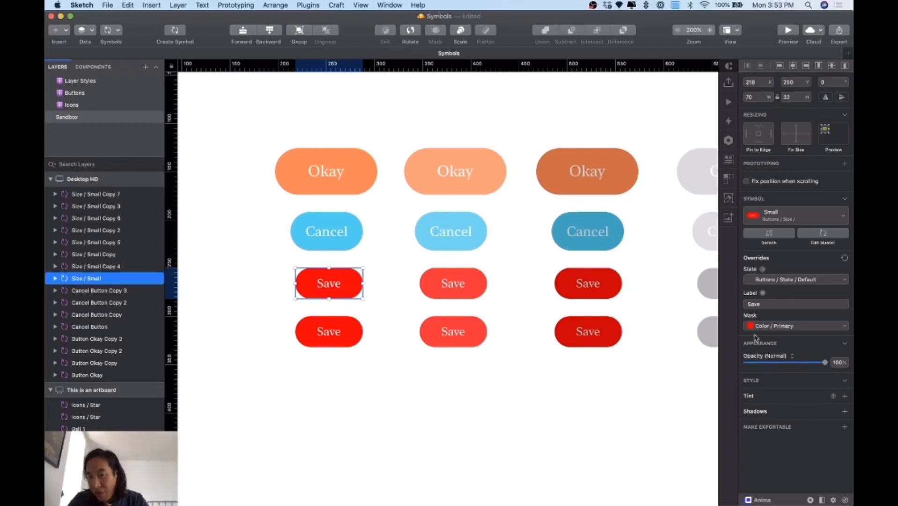
{"action": "left_click", "coordinate": [455, 284]}
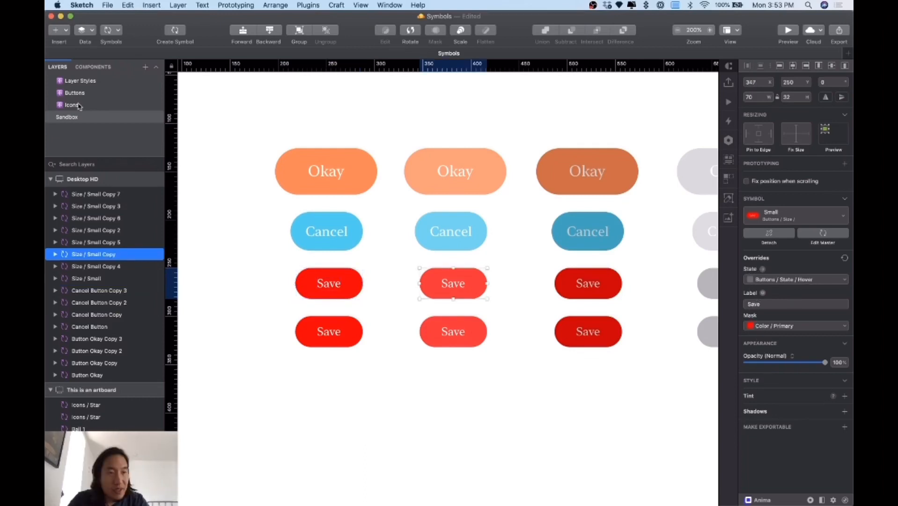
- Go back to the Buttons page and restore the Primary layer style on the Small symbol's Background Color layer
{"action": "left_click", "coordinate": [82, 93]}
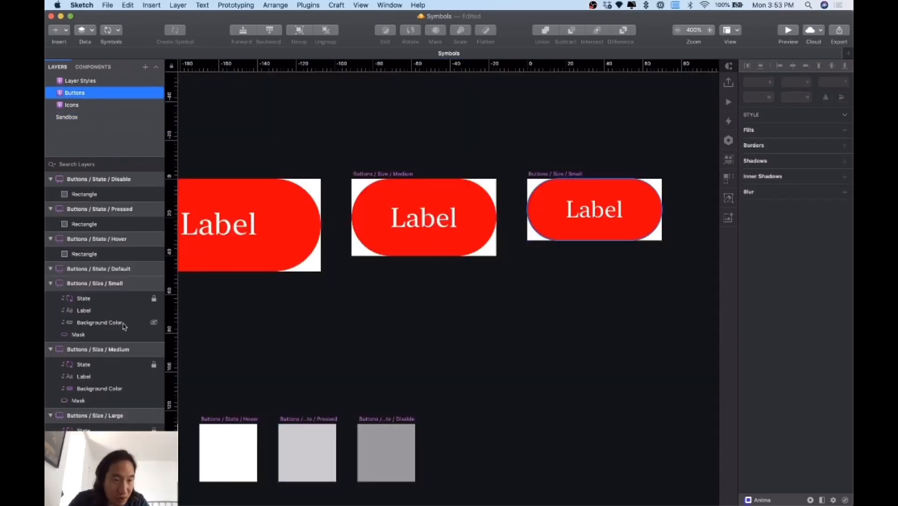
{"action": "left_click", "coordinate": [114, 334]}
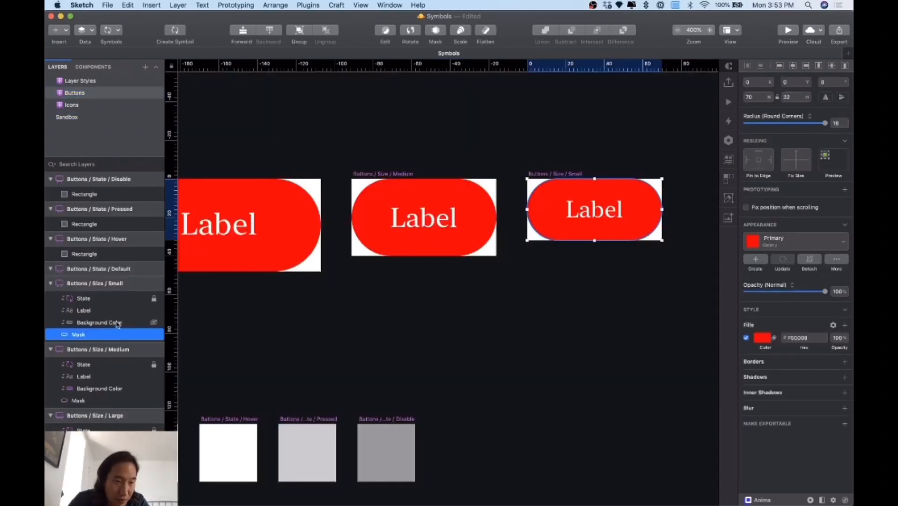
{"action": "left_click", "coordinate": [118, 323]}
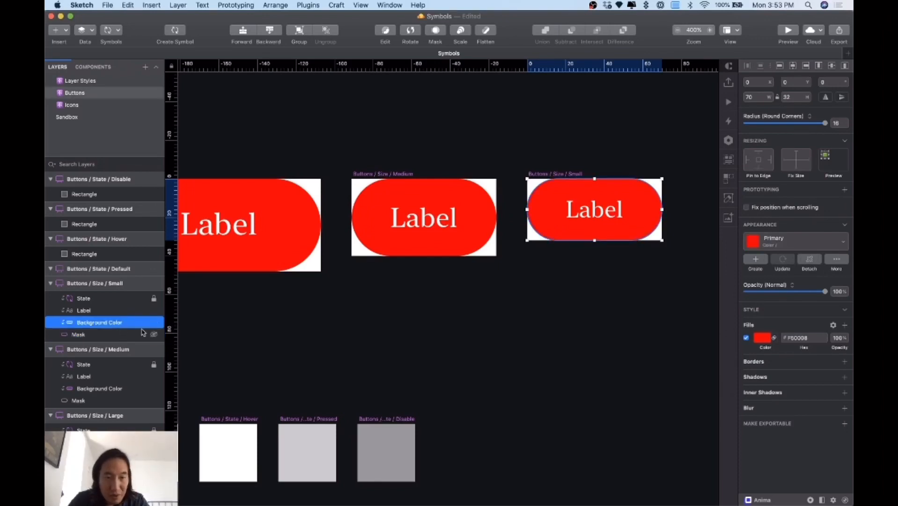
{"action": "left_click", "coordinate": [237, 359]}
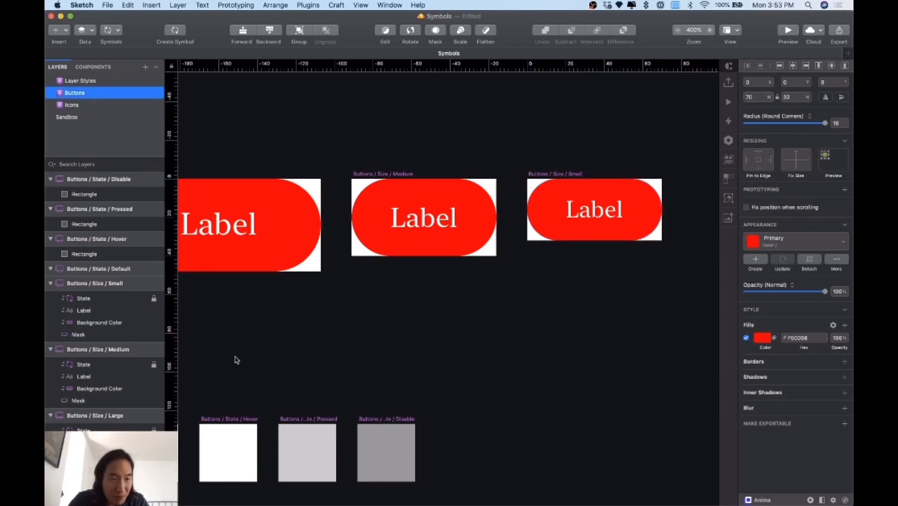
{"action": "left_click", "coordinate": [106, 323]}
{"action": "left_click", "coordinate": [93, 388]}
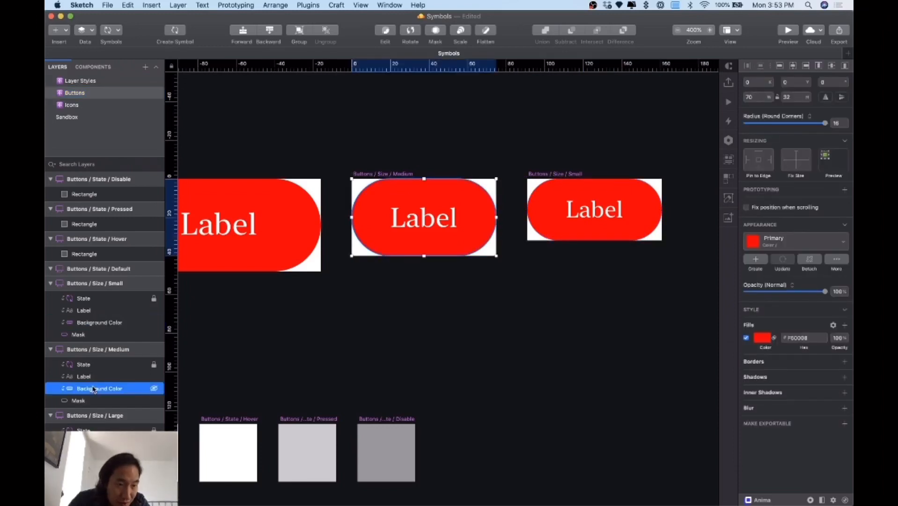
- Detach the Mask layer in the Small button symbol from its Primary layer style and return to the Sandbox page
{"action": "left_click", "coordinate": [93, 335]}
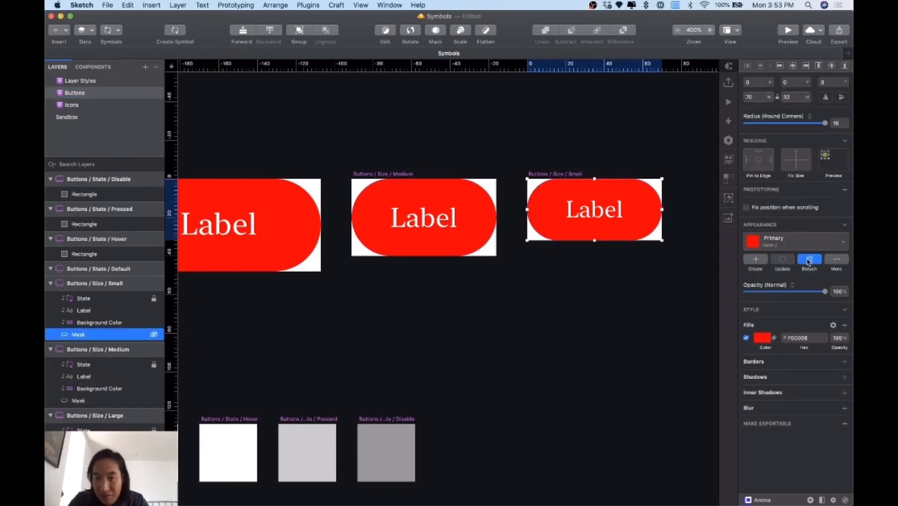
{"action": "left_click", "coordinate": [117, 323]}
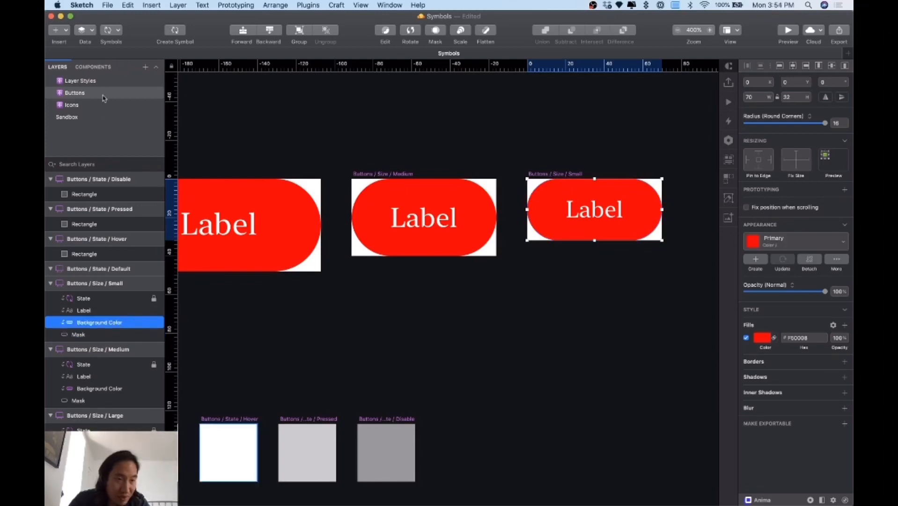
{"action": "left_click", "coordinate": [88, 106]}
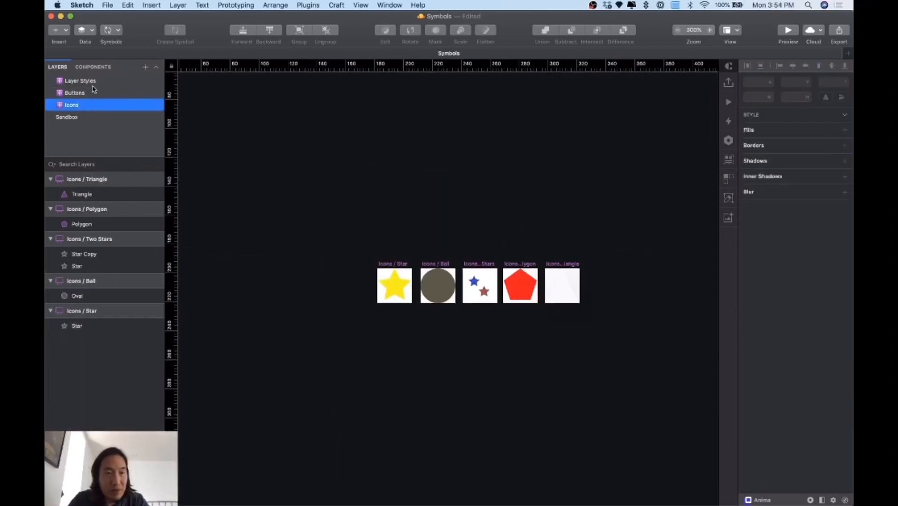
{"action": "left_click", "coordinate": [85, 117]}
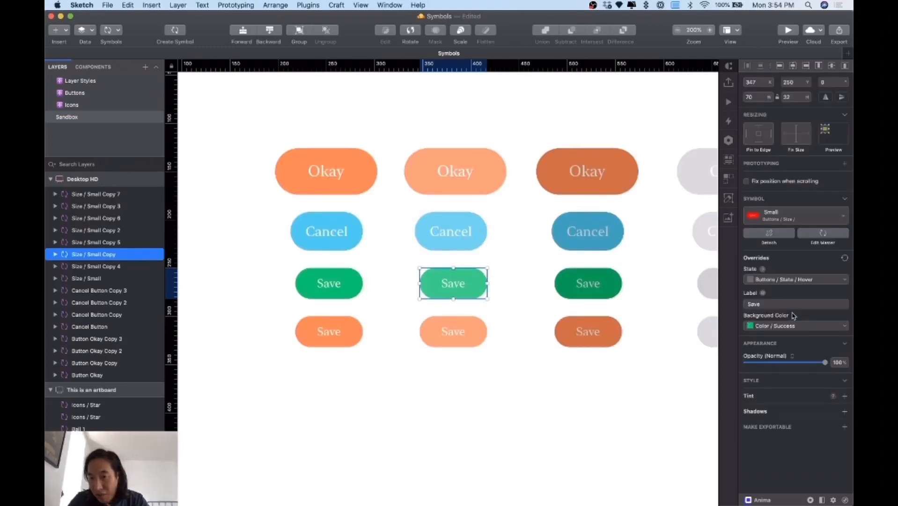
- Check the overrides of the light blue Cancel and light orange Okay buttons and save the document
{"action": "left_click", "coordinate": [480, 239]}
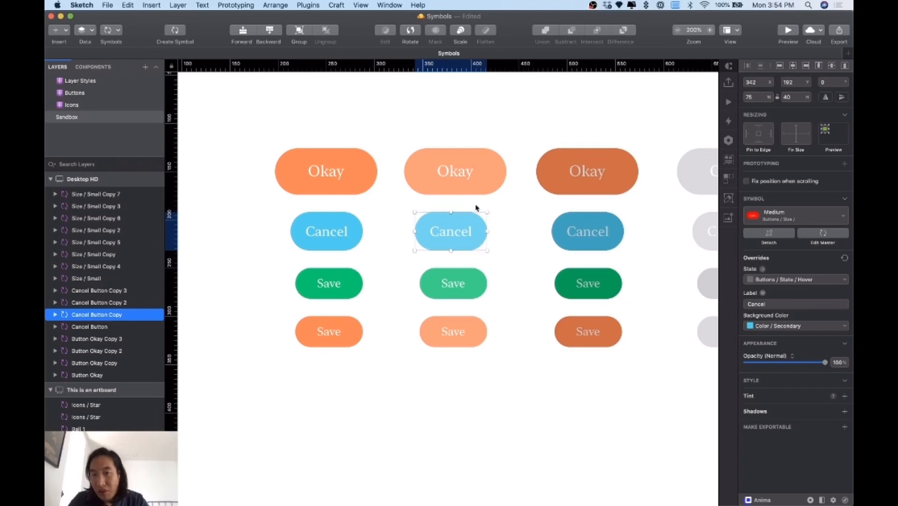
{"action": "left_click", "coordinate": [473, 185]}
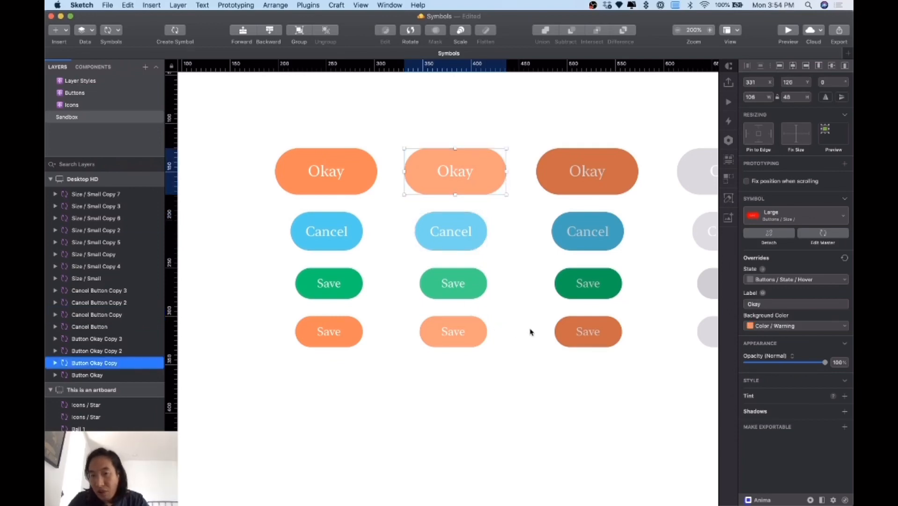
{"action": "left_click", "coordinate": [598, 375]}
{"action": "scroll", "coordinate": [598, 375], "scroll_direction": "right", "scroll_amount": 3}
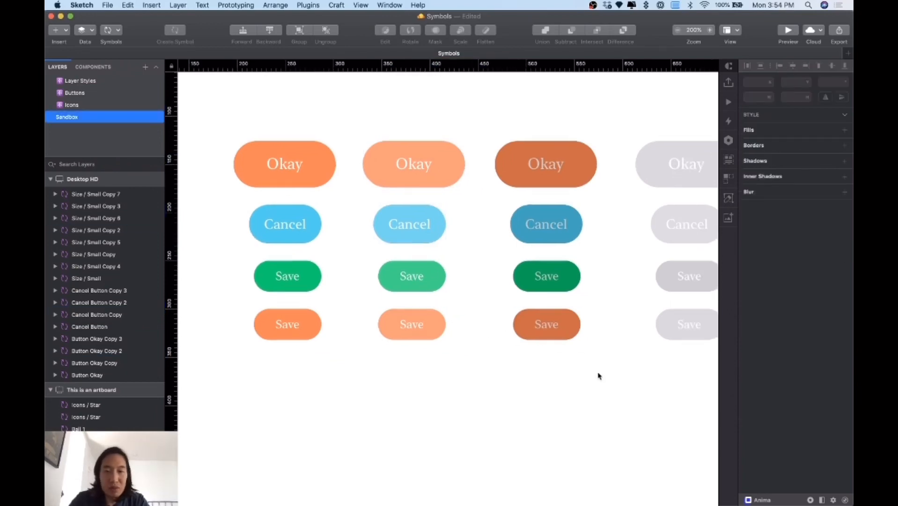
{"action": "key", "text": "super+s"}
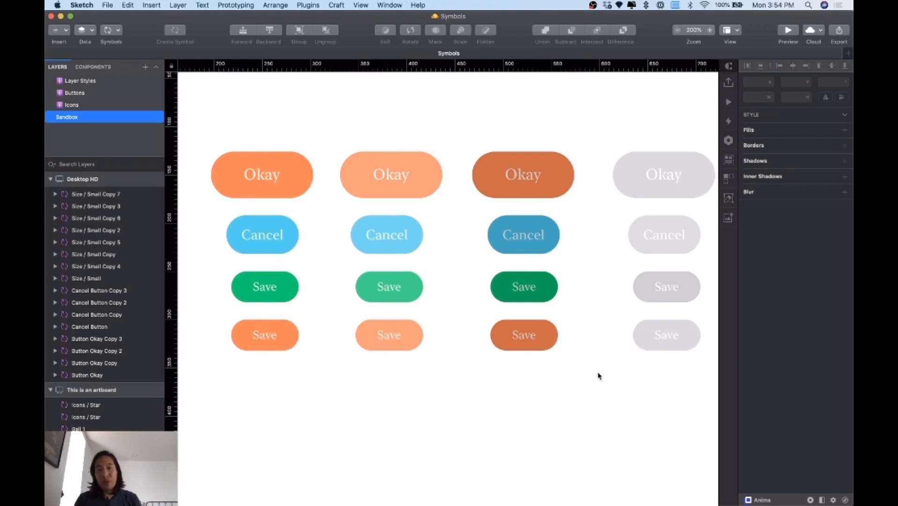
- Extend the Label override of the first orange Okay button to "Okay sad asdn asd asd ad"
{"action": "left_click", "coordinate": [271, 183]}
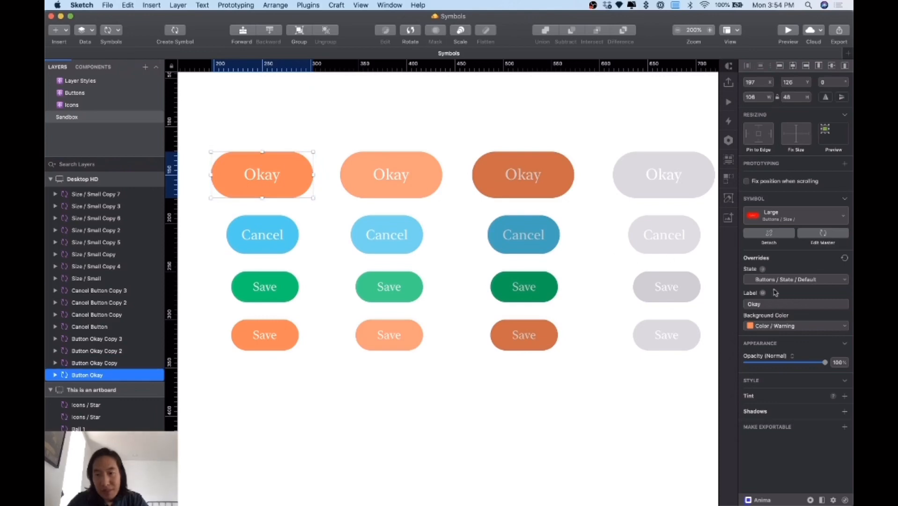
{"action": "left_click", "coordinate": [783, 304]}
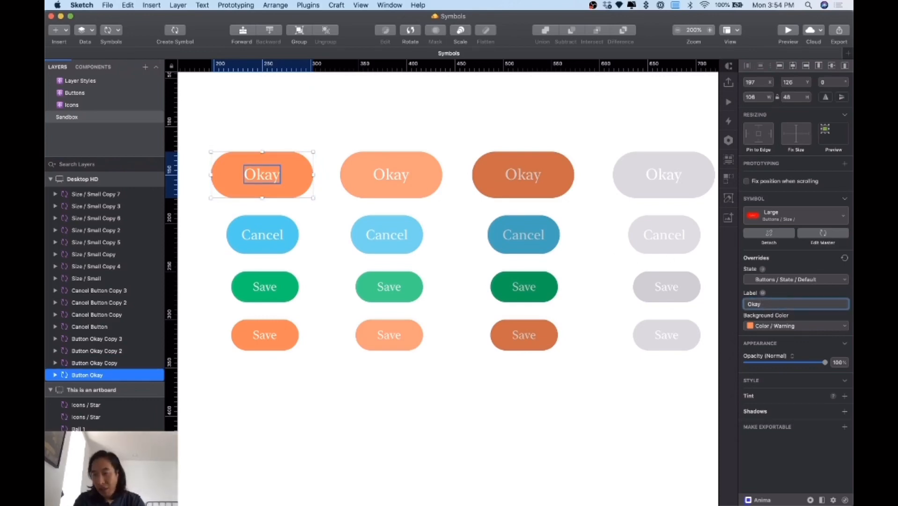
{"action": "type", "text": "sad asdn asd asd ad"}
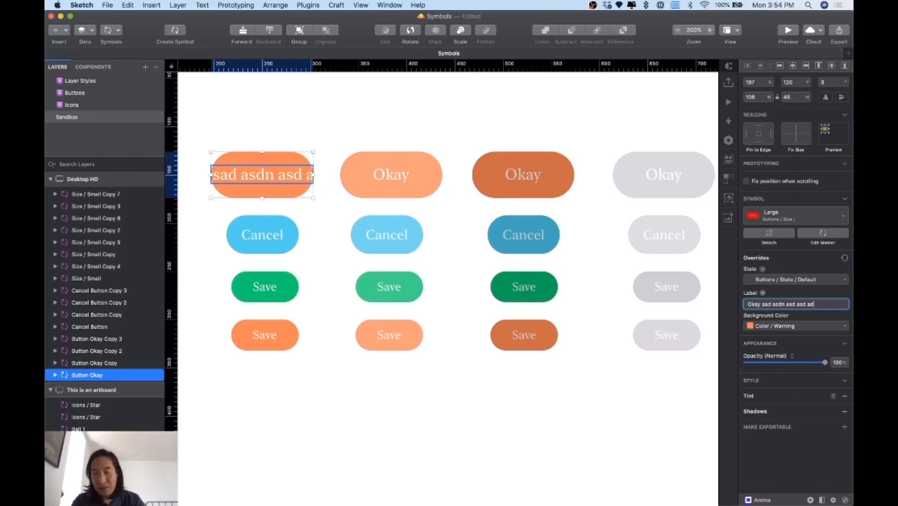
{"action": "scroll", "coordinate": [457, 194], "scroll_direction": "left", "scroll_amount": 5}
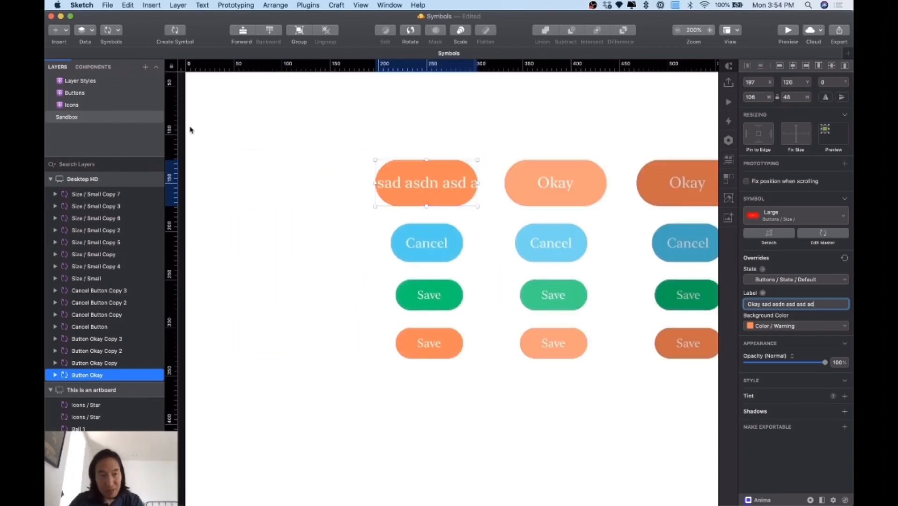
- On the Buttons page, set the Large button symbol's layout to Horizontal with Center alignment
{"action": "left_click", "coordinate": [92, 92]}
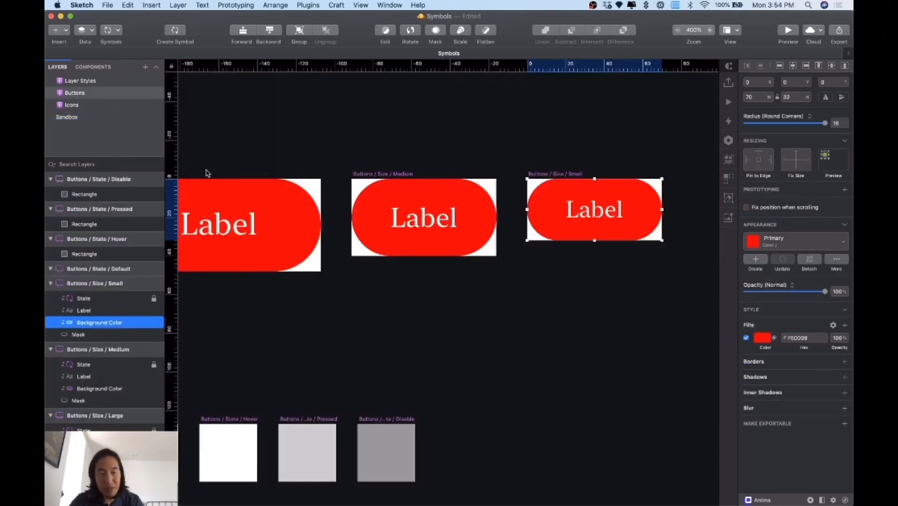
{"action": "scroll", "coordinate": [207, 173], "scroll_direction": "left", "scroll_amount": 3}
{"action": "left_click", "coordinate": [356, 174]}
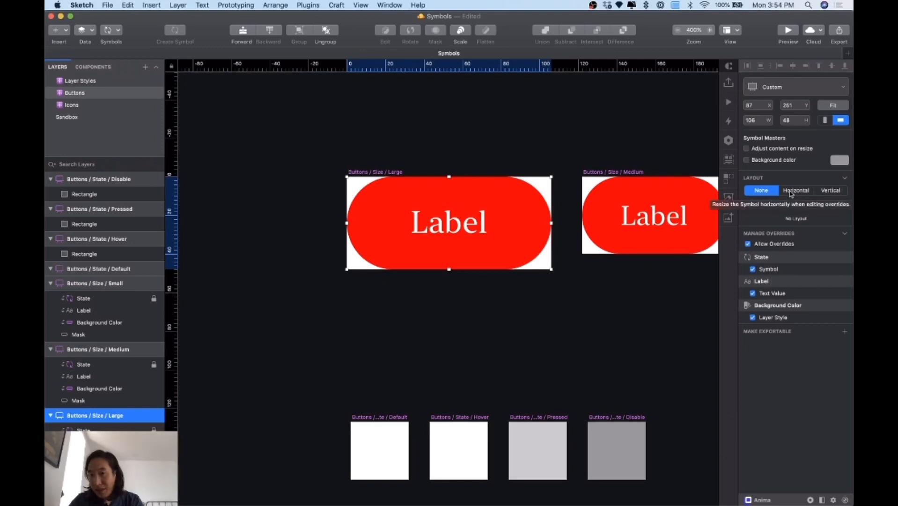
{"action": "left_click", "coordinate": [792, 191]}
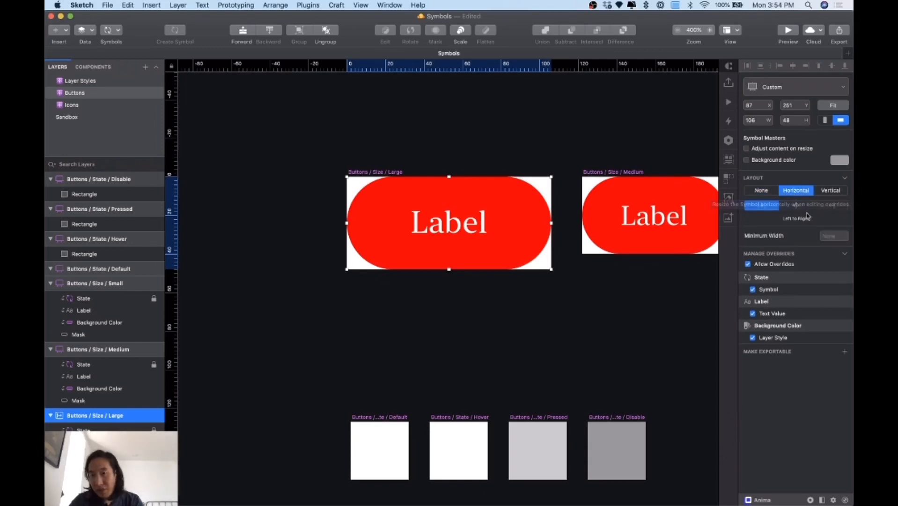
{"action": "left_click", "coordinate": [797, 206]}
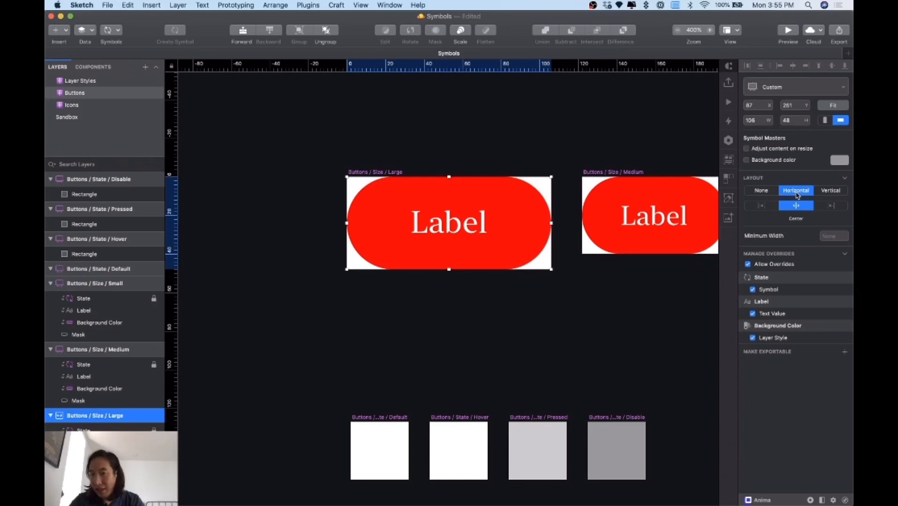
- Extend the first Okay button's label on the Sandbox page to "Okay sad asdn asd asd adsa sa" and move the button to X 4
{"action": "left_click", "coordinate": [66, 117]}
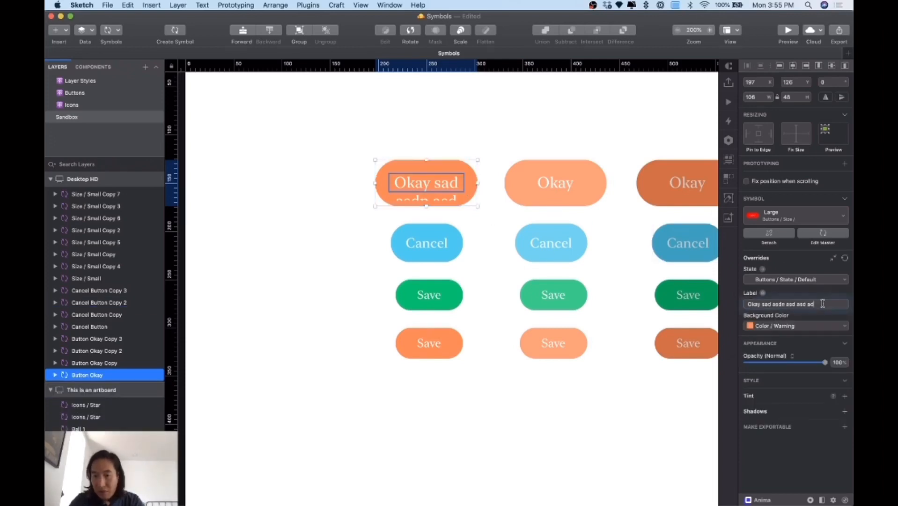
{"action": "left_click", "coordinate": [823, 304]}
{"action": "type", "text": "sa sa"}
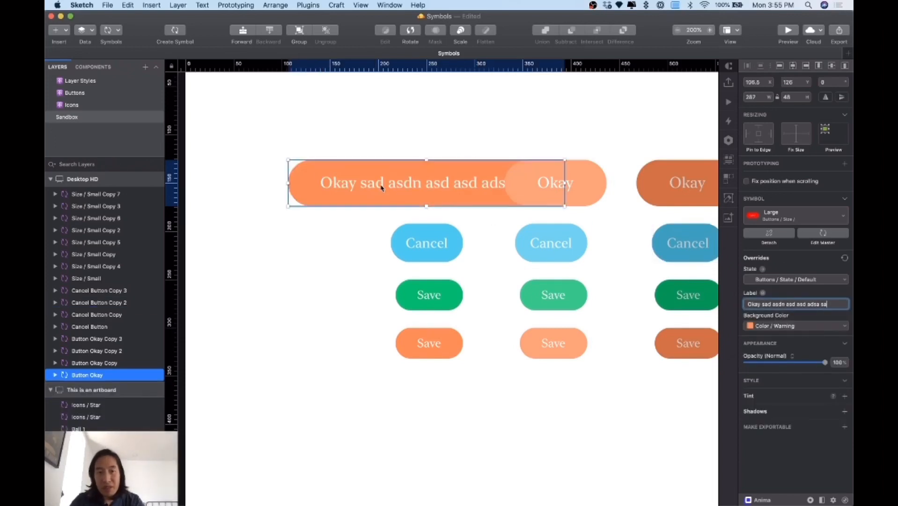
{"action": "left_click_drag", "start_coordinate": [351, 183], "coordinate": [283, 180]}
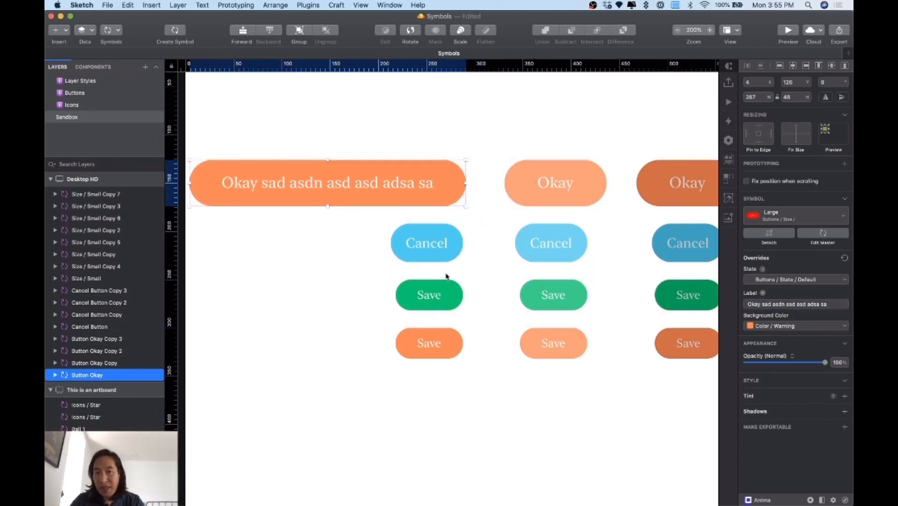
- Shorten the first Okay button's label to "Okay sad sa" and move the button to X 159, beside the light orange one
{"action": "left_click", "coordinate": [806, 304]}
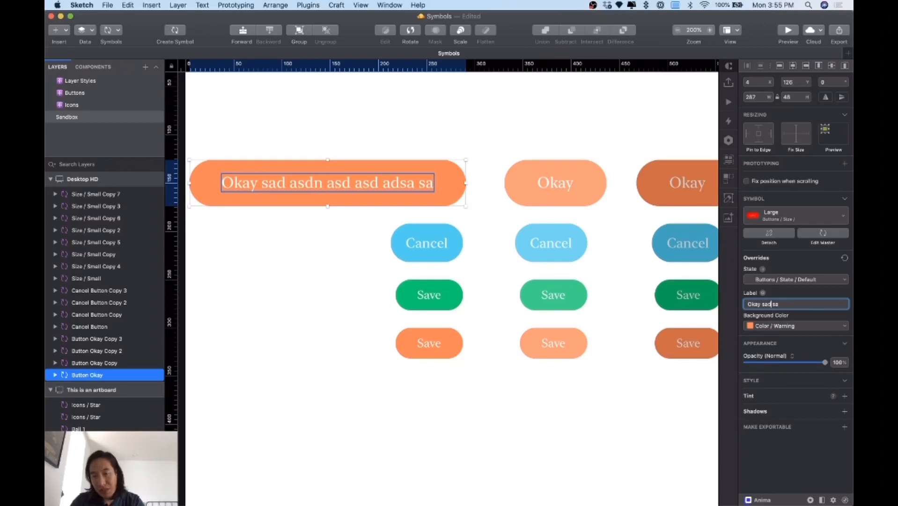
{"action": "key", "text": "Return"}
{"action": "left_click_drag", "start_coordinate": [322, 181], "coordinate": [407, 184]}
- Set the light orange Okay button's label to "Okay Okay" and shift the first Okay button slightly left to leave a gap
{"action": "left_click", "coordinate": [568, 184]}
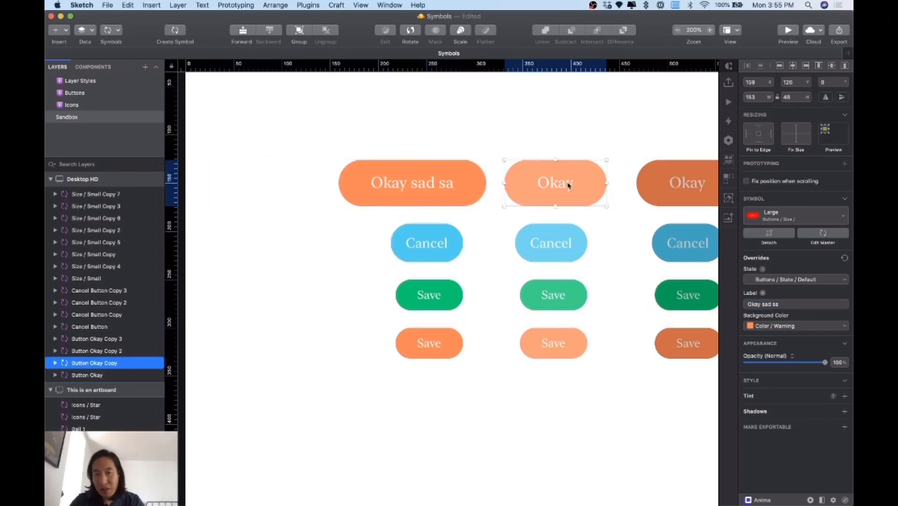
{"action": "double_click", "coordinate": [567, 185]}
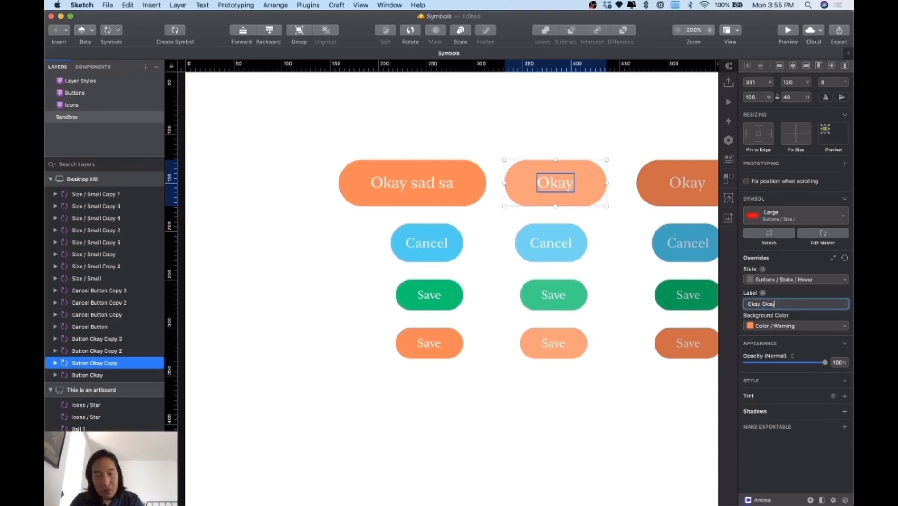
{"action": "key", "text": "Return"}
{"action": "left_click_drag", "start_coordinate": [459, 200], "coordinate": [439, 198]}
{"action": "left_click", "coordinate": [508, 147]}
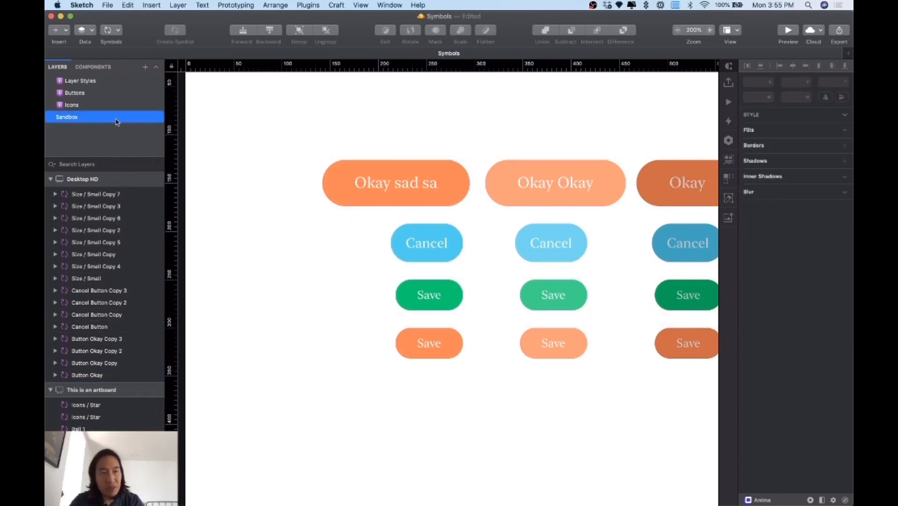
- On the Buttons page, set the Medium button symbol's layout to Horizontal with Center alignment
{"action": "left_click", "coordinate": [75, 93]}
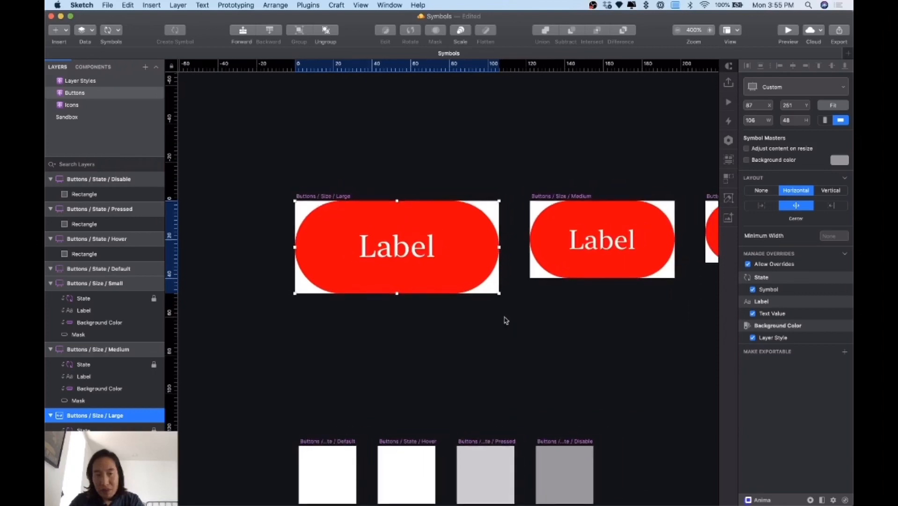
{"action": "scroll", "coordinate": [570, 282], "scroll_direction": "right", "scroll_amount": 2}
{"action": "left_click", "coordinate": [463, 203]}
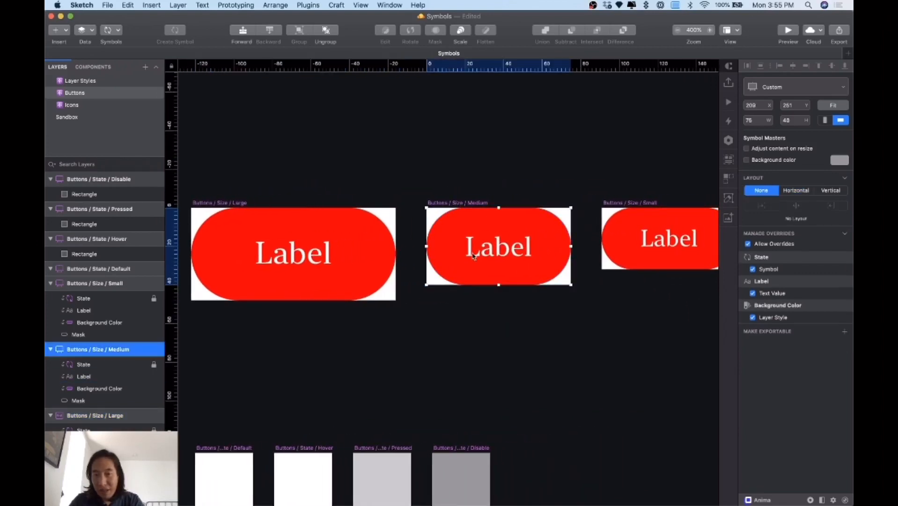
{"action": "left_click", "coordinate": [797, 191]}
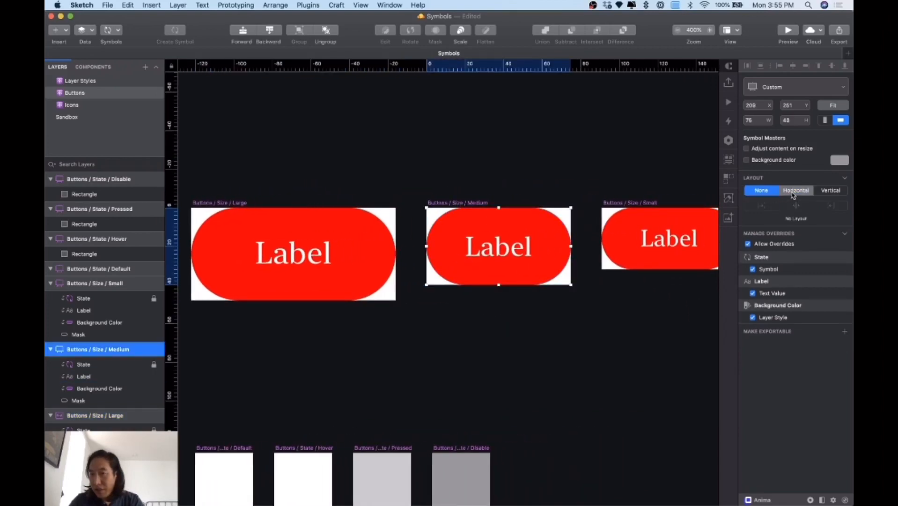
{"action": "left_click", "coordinate": [796, 206]}
- Set the Small button symbol's layout to Horizontal with Center alignment
{"action": "left_click", "coordinate": [649, 212]}
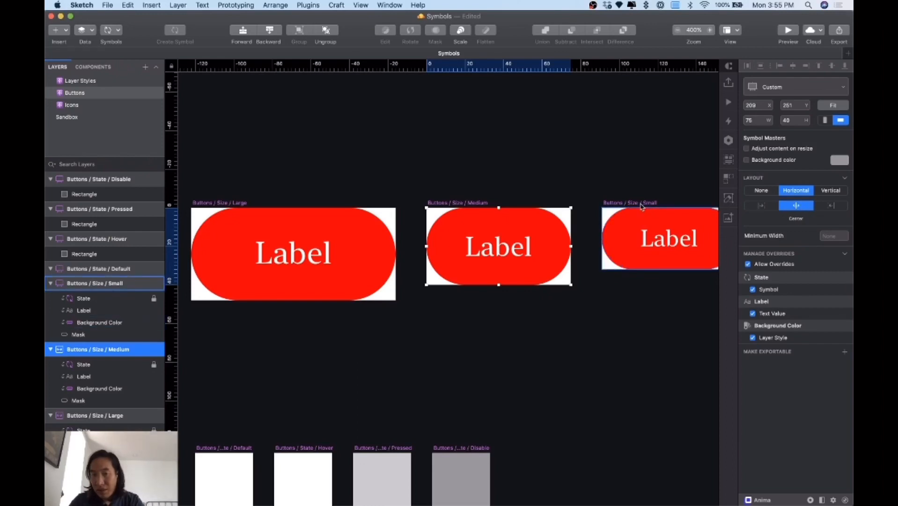
{"action": "left_click", "coordinate": [796, 190]}
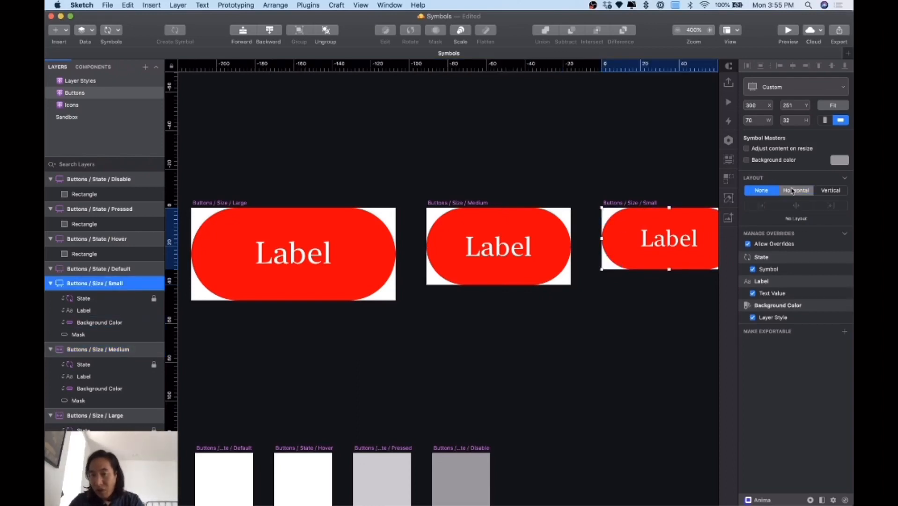
{"action": "left_click", "coordinate": [797, 206]}
- On the Sandbox page, re-enter the "Cancel" label on the default and hover Cancel buttons so they resize to fit the text
{"action": "left_click", "coordinate": [66, 117]}
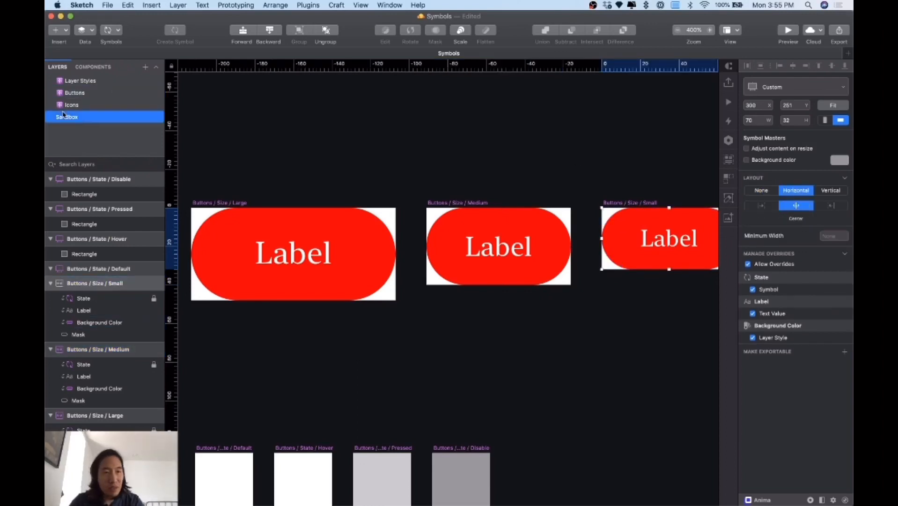
{"action": "left_click", "coordinate": [447, 257]}
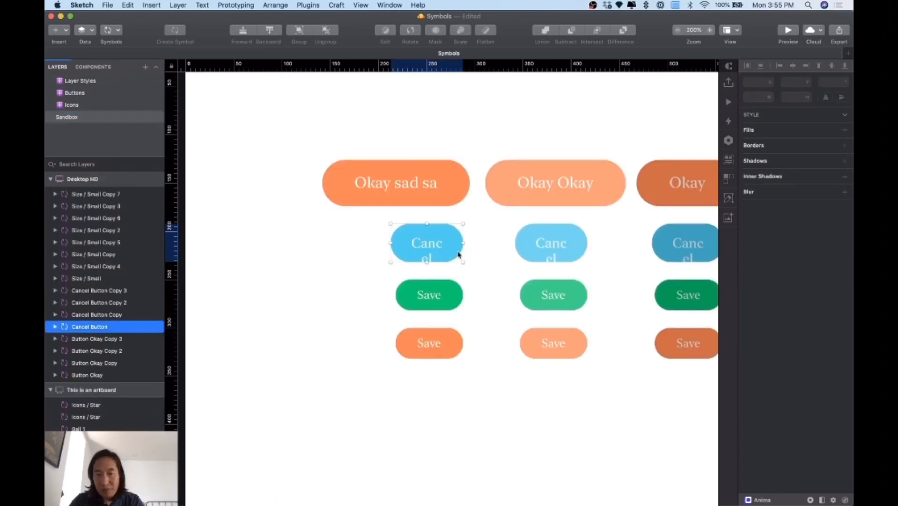
{"action": "left_click", "coordinate": [779, 303]}
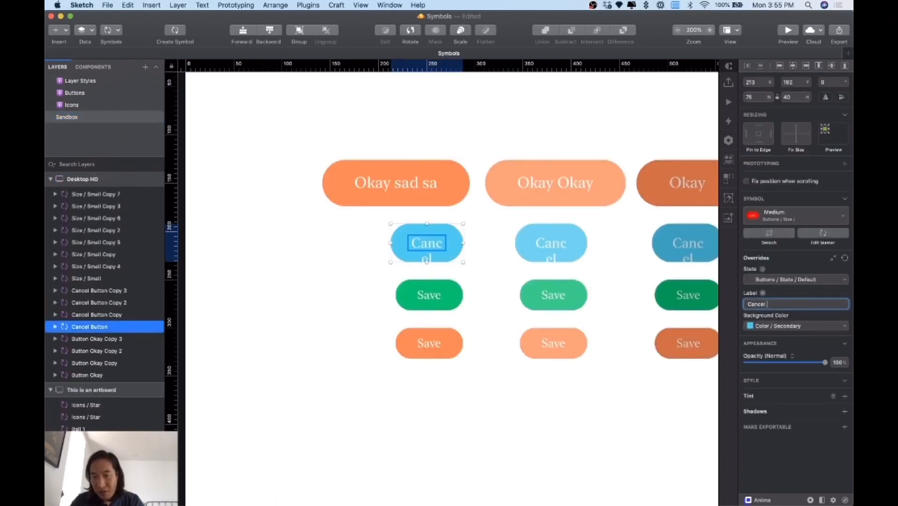
{"action": "key", "text": "Return"}
{"action": "left_click", "coordinate": [558, 245]}
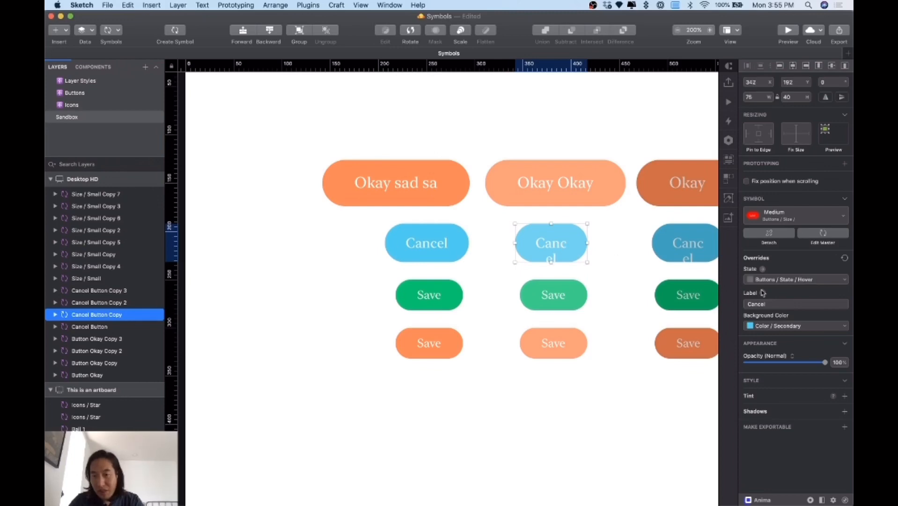
{"action": "left_click", "coordinate": [771, 302]}
{"action": "key", "text": "Return"}
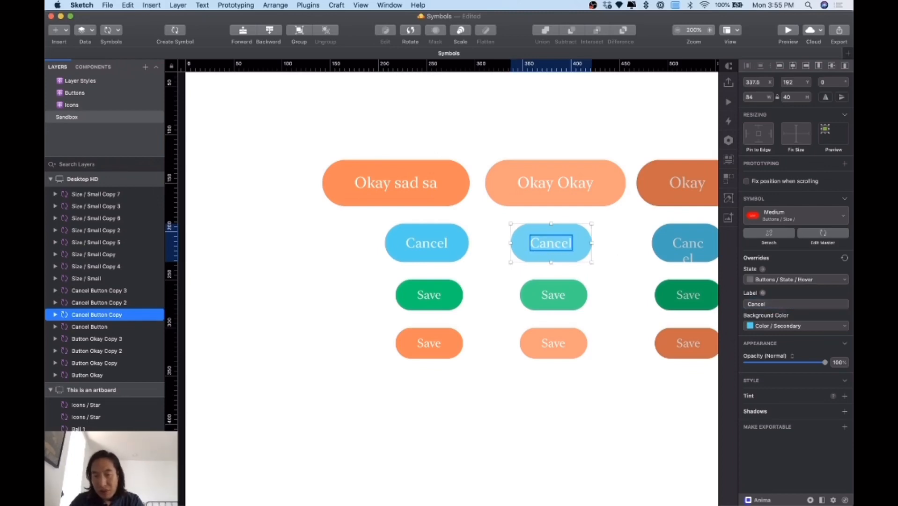
- Re-enter the "Cancel" label on the disabled gray and pressed dark blue Cancel buttons so they resize to fit
{"action": "scroll", "coordinate": [642, 244], "scroll_direction": "right", "scroll_amount": 6}
{"action": "left_click", "coordinate": [655, 248]}
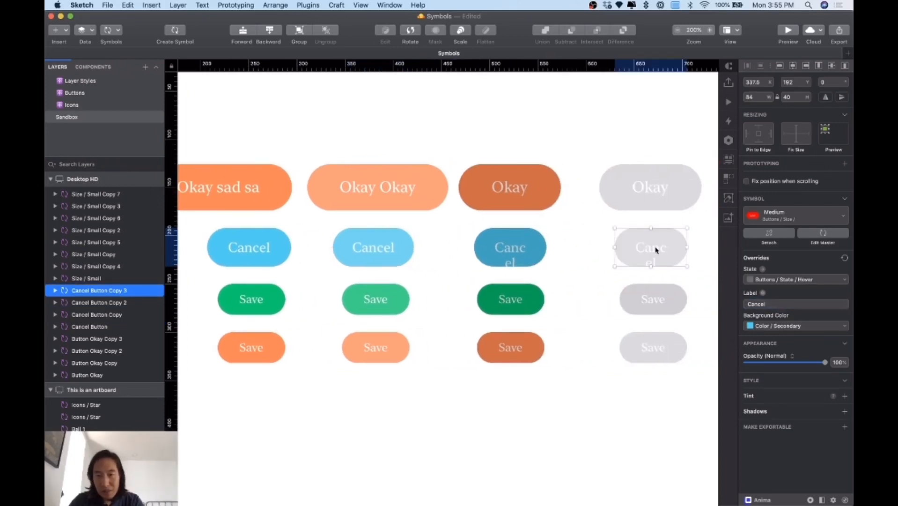
{"action": "left_click", "coordinate": [788, 303]}
{"action": "key", "text": "Return"}
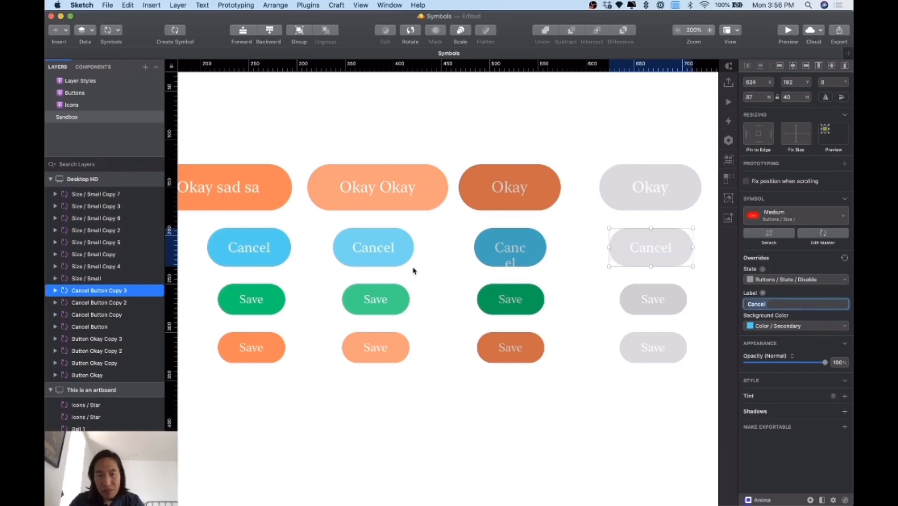
{"action": "left_click", "coordinate": [511, 256]}
{"action": "key", "text": "Return"}
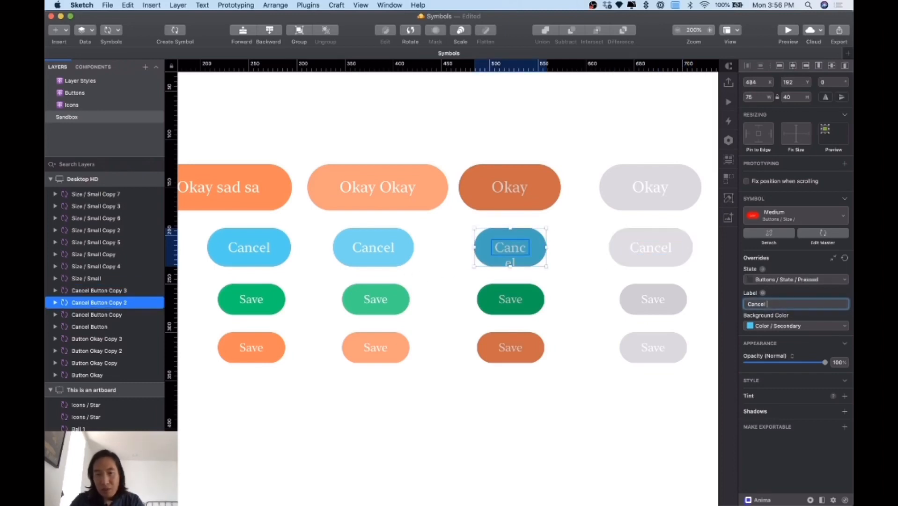
- Set the Label override of the dark green pressed Save button to "Save this document" and deselect it
{"action": "left_click", "coordinate": [520, 302]}
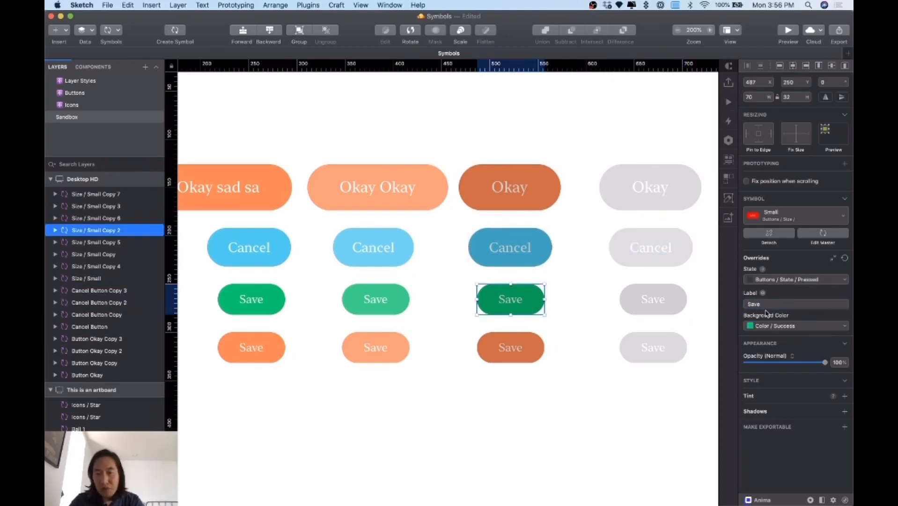
{"action": "left_click", "coordinate": [796, 304]}
{"action": "type", "text": "Save this document"}
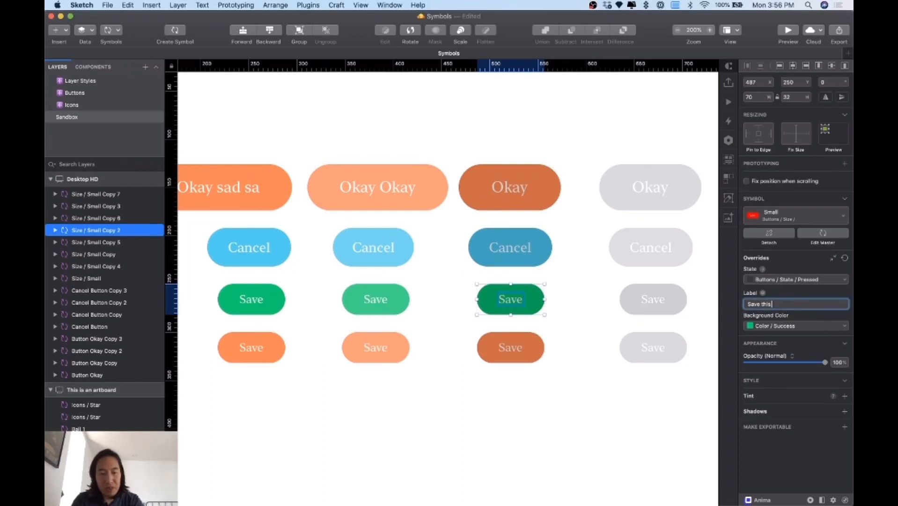
{"action": "key", "text": "Return"}
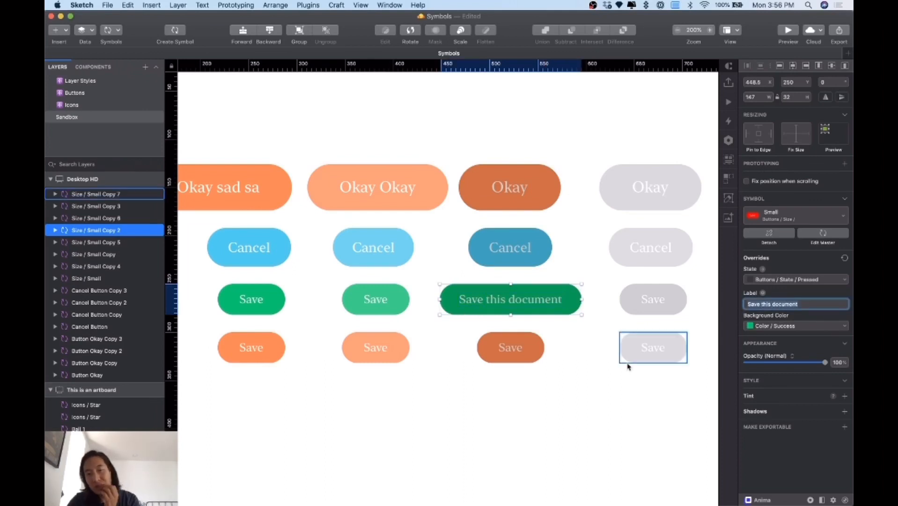
{"action": "left_click", "coordinate": [605, 380]}
{"action": "scroll", "coordinate": [605, 383], "scroll_direction": "left", "scroll_amount": 5}
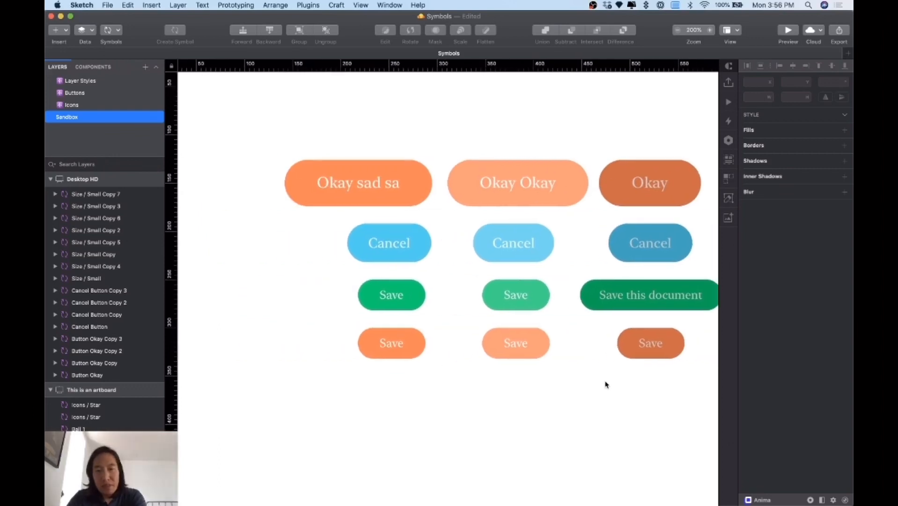
{"action": "scroll", "coordinate": [508, 374], "scroll_direction": "right", "scroll_amount": 3}
{"action": "scroll", "coordinate": [508, 378], "scroll_direction": "right", "scroll_amount": 1}
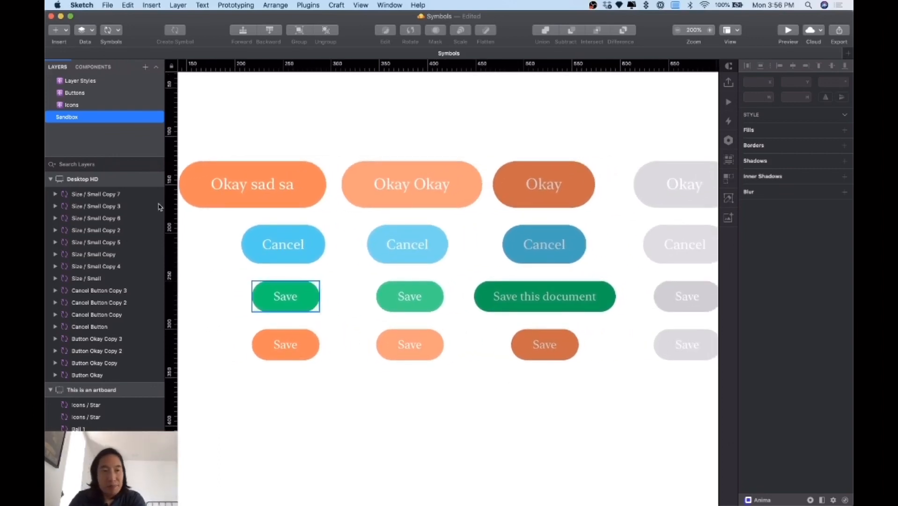
- Return to the Buttons page and review the size and state symbol masters
{"action": "left_click", "coordinate": [90, 94]}
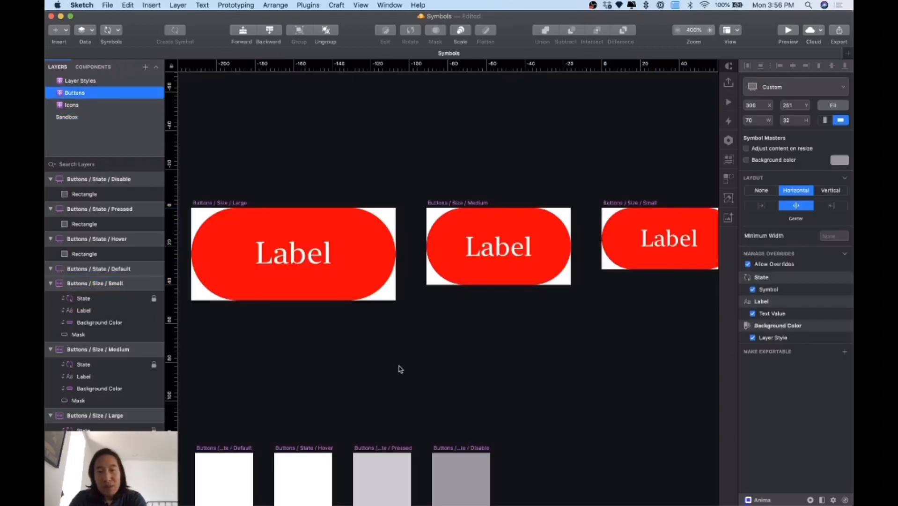
{"action": "scroll", "coordinate": [400, 369], "scroll_direction": "down", "scroll_amount": 3}
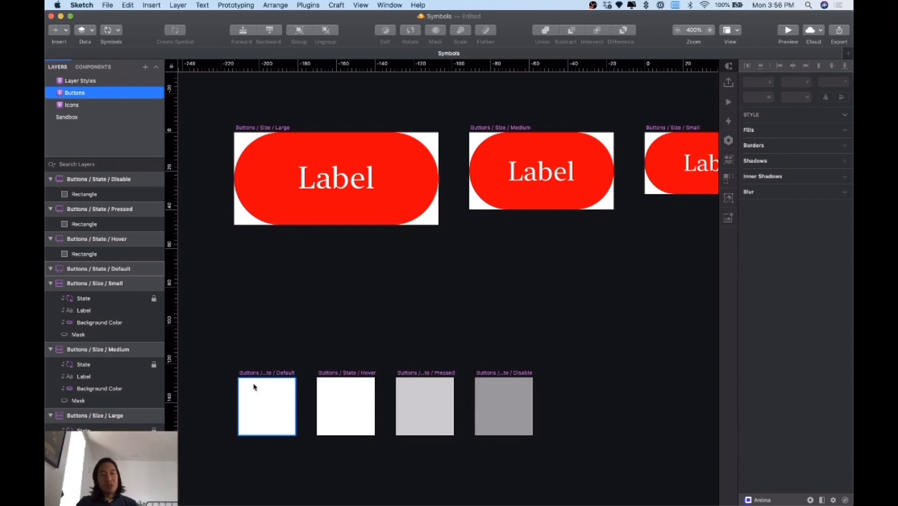
{"action": "scroll", "coordinate": [233, 367], "scroll_direction": "right", "scroll_amount": 1}
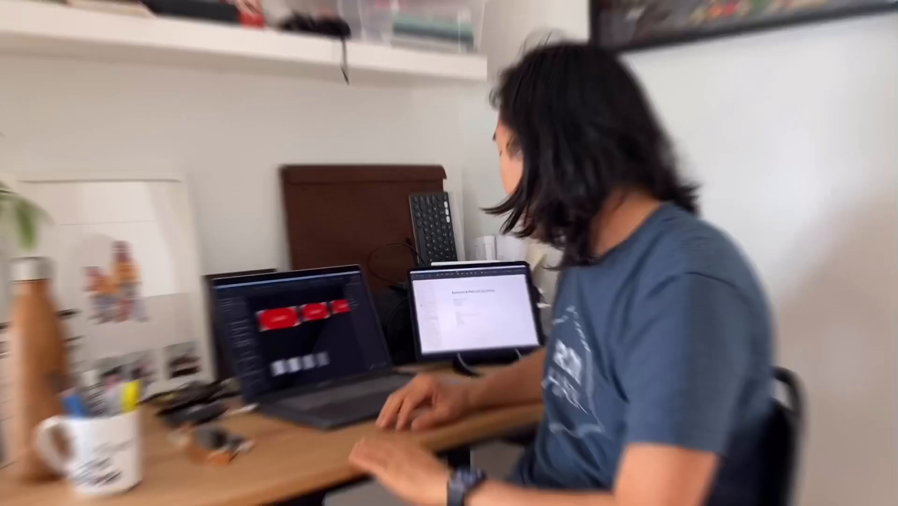